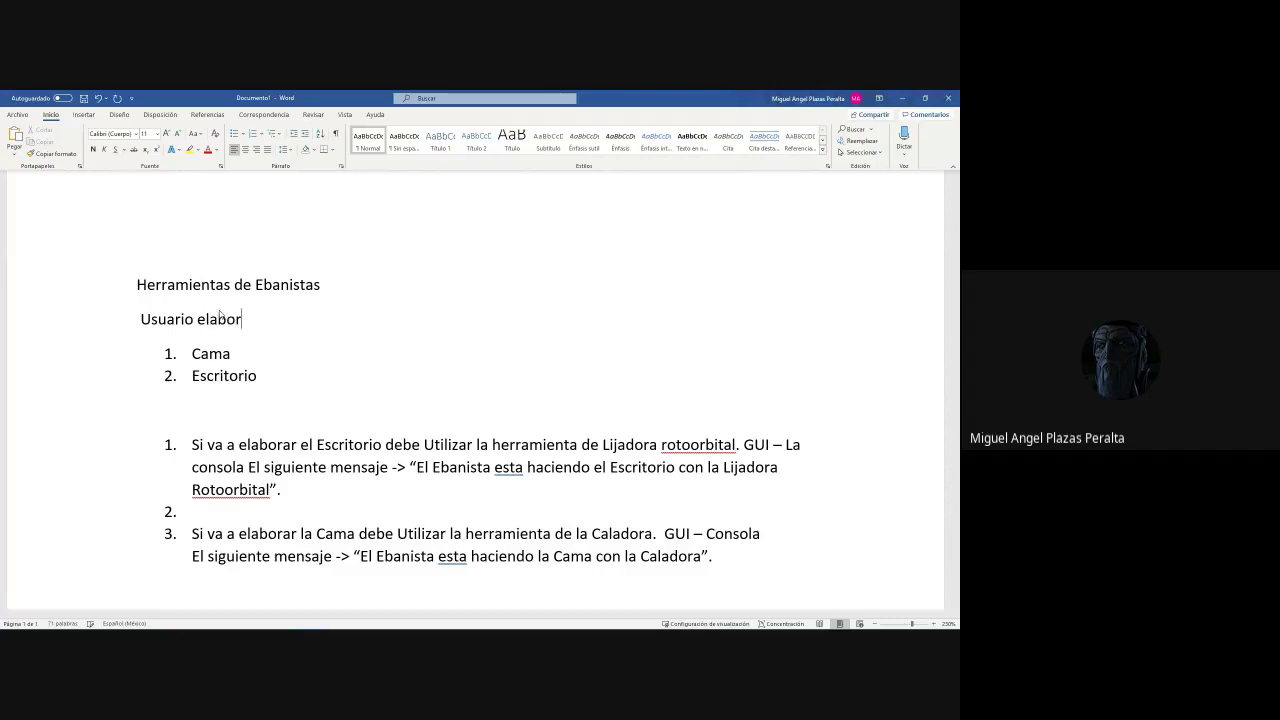
# Complete the line under the title so it reads "Usuario elaboren un mueble"
pyautogui.write('le')
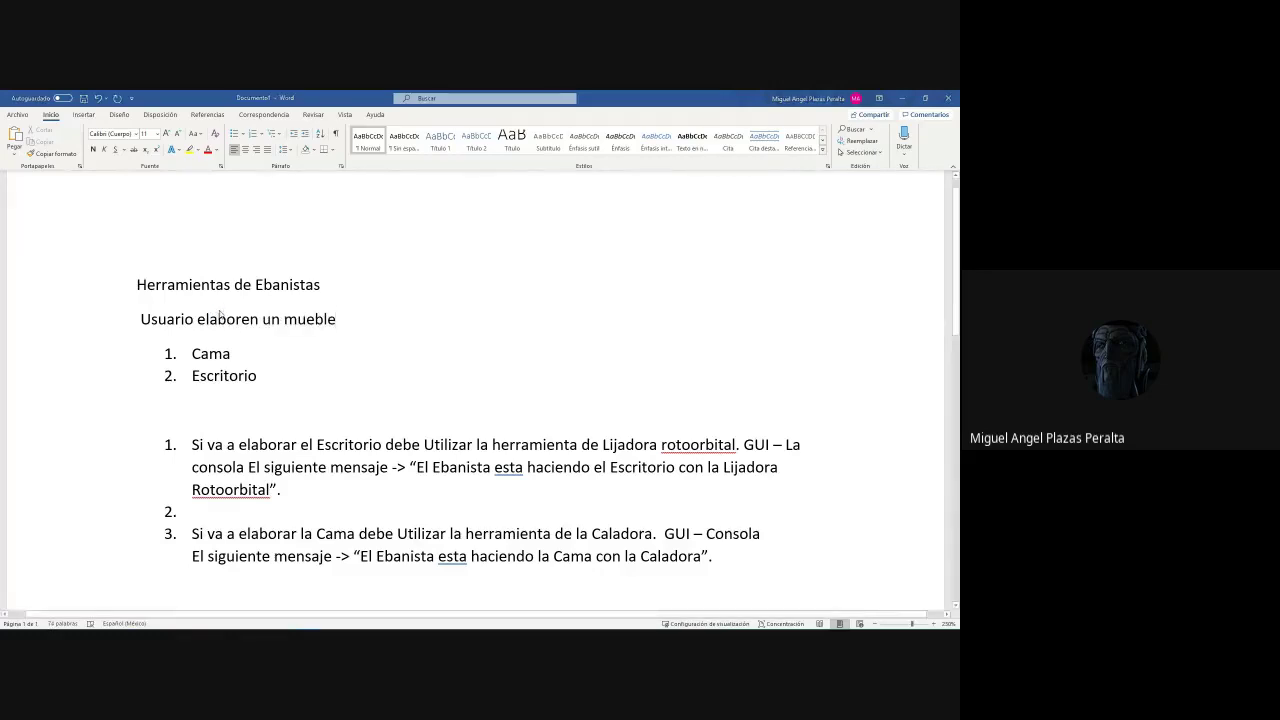
pyautogui.hotkey('alt', 'Tab')
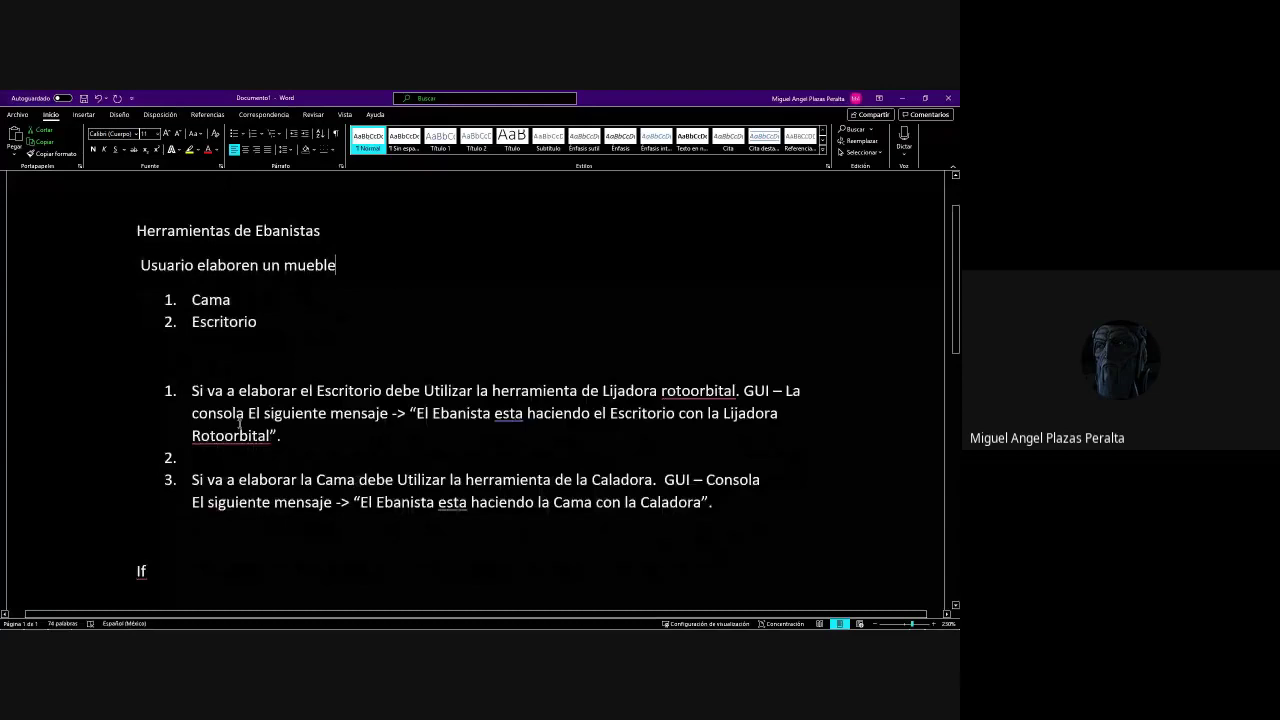
# Replace "va a elaborar" in the first instruction with "el usuario elige", so it begins "Si el usuario elige el Escritorio"
pyautogui.click(207, 392)
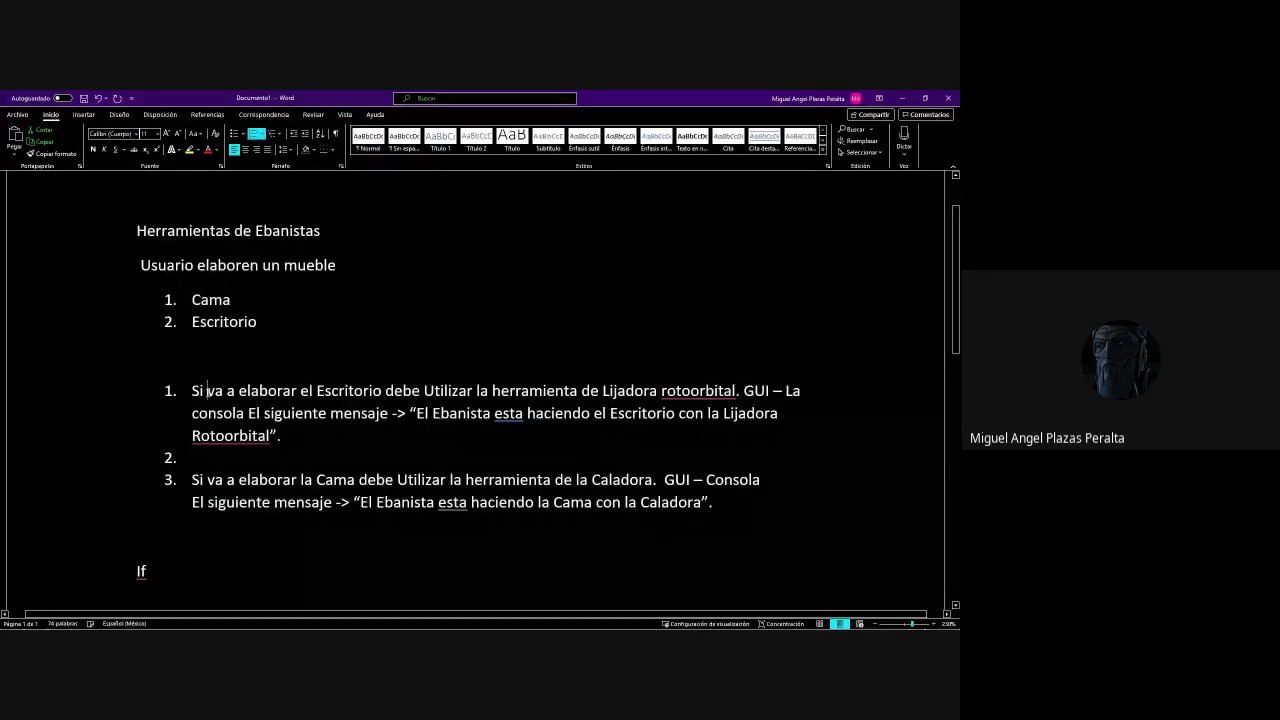
pyautogui.write('el usu')
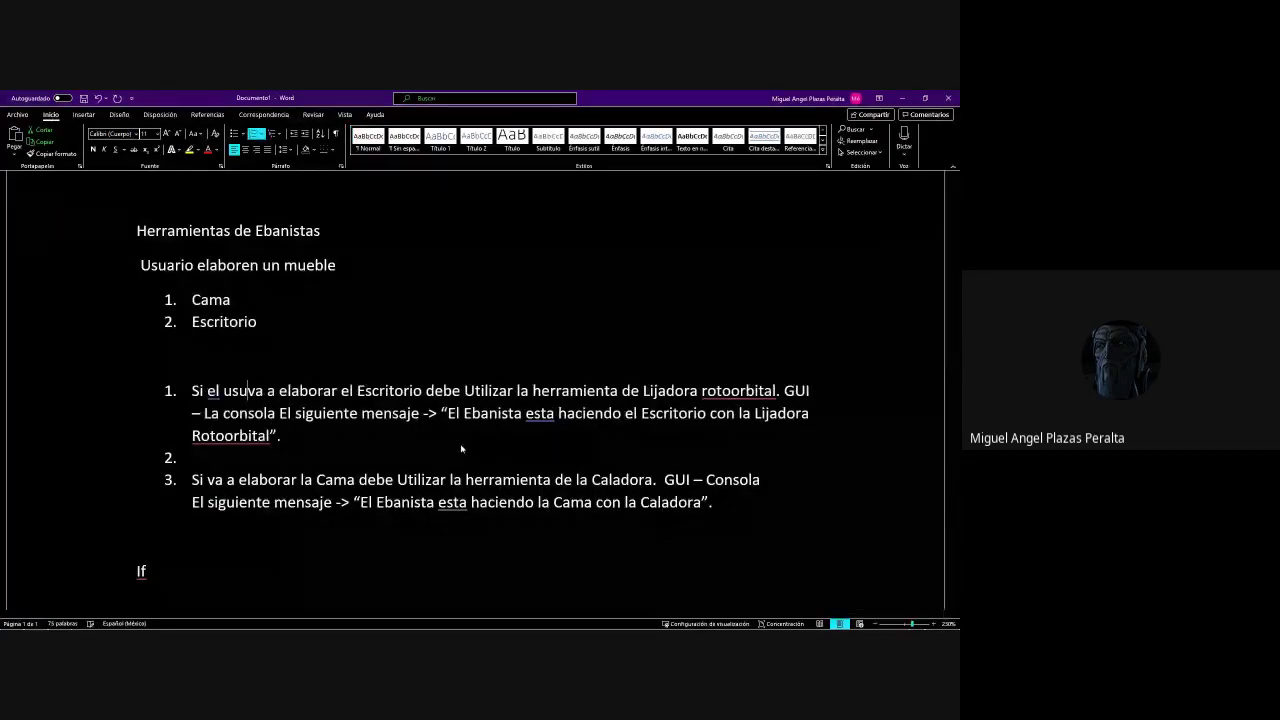
pyautogui.write('ario elige')
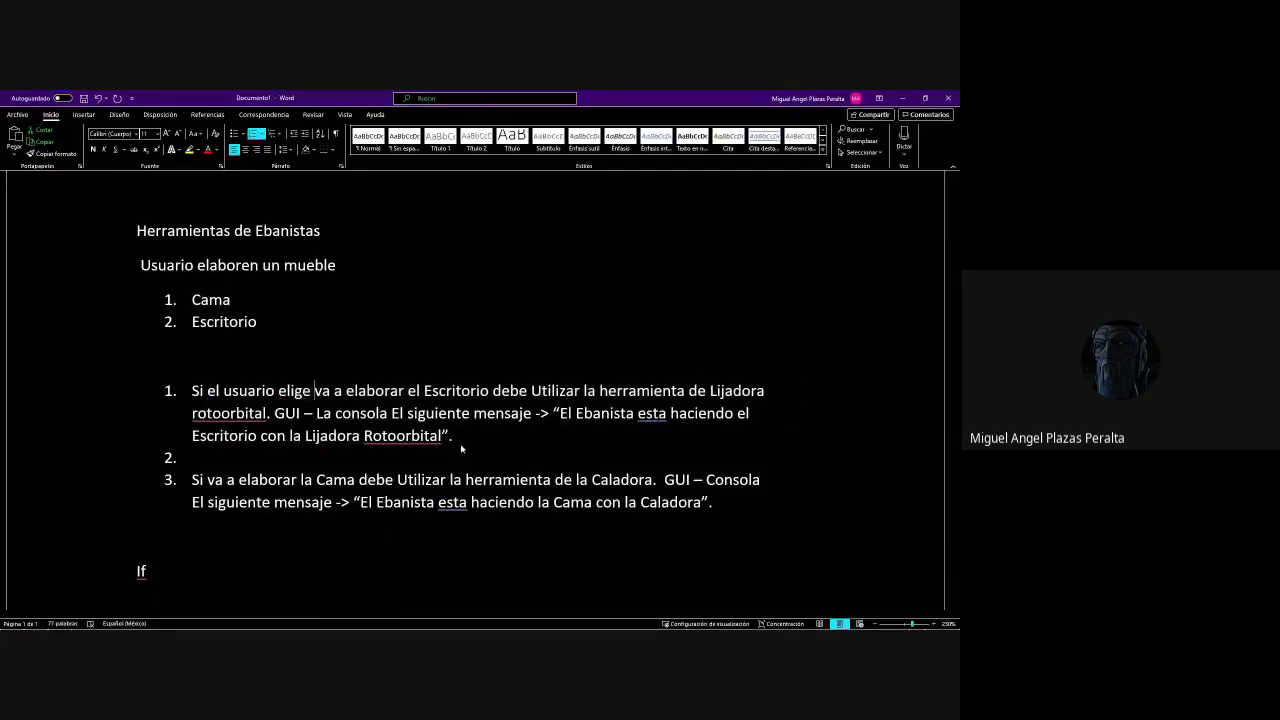
pyautogui.press('Delete')
pyautogui.press('Delete')
pyautogui.press('Delete')
pyautogui.press('Delete')
pyautogui.press('Delete')
pyautogui.press('Delete')
pyautogui.press('Delete')
pyautogui.press('Delete')
pyautogui.press('Delete')
pyautogui.press('Delete')
pyautogui.press('Delete')
pyautogui.press('Delete')
pyautogui.press('Delete')
pyautogui.press('Delete')
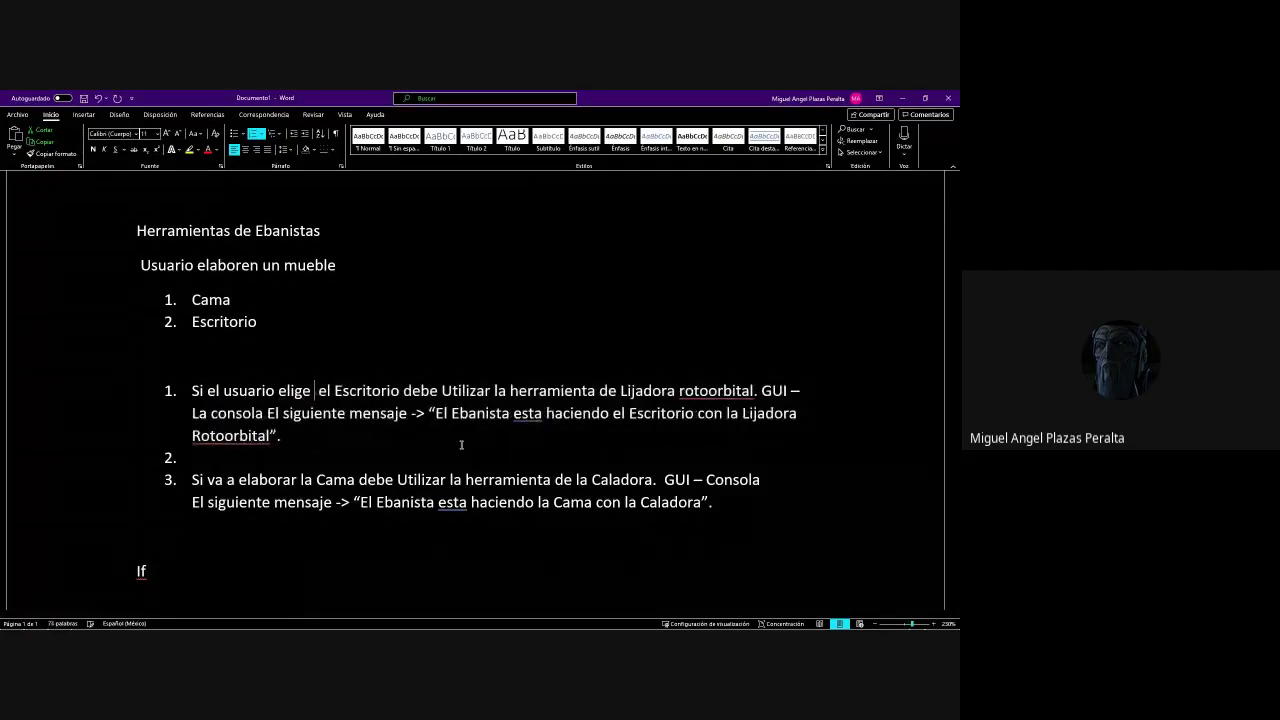
pyautogui.press('Delete')
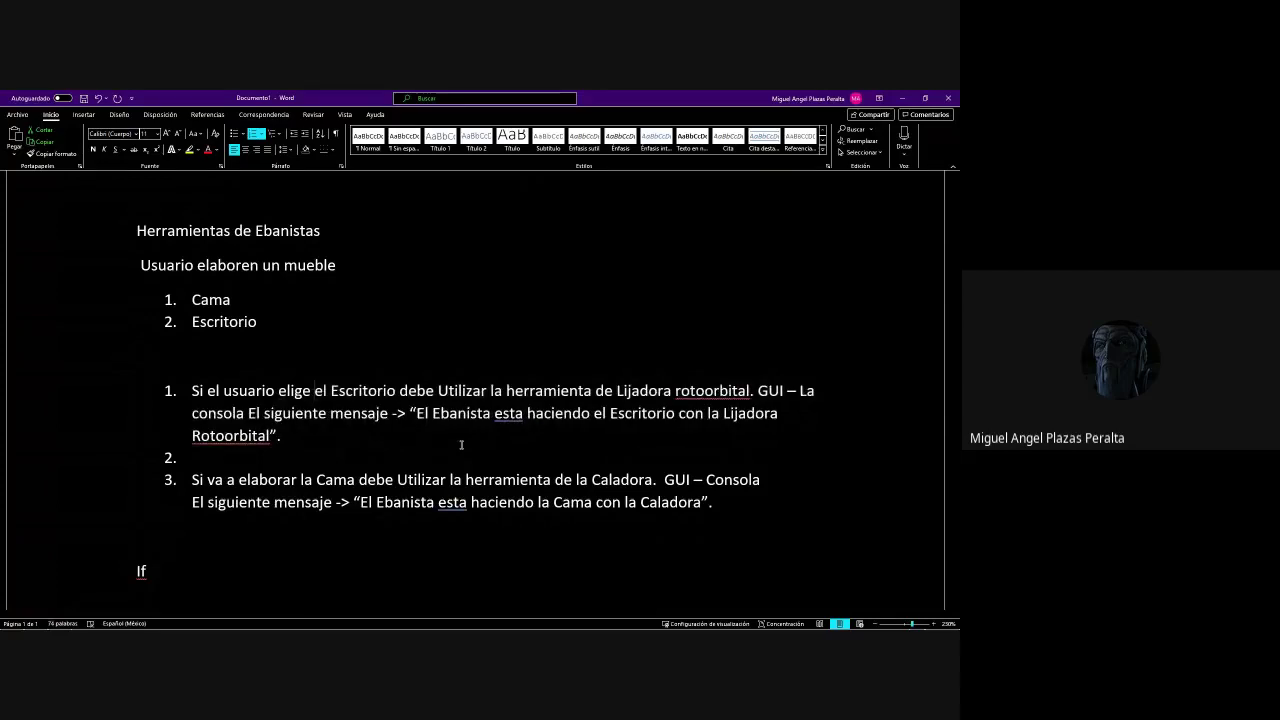
# End the first instruction with a colon after "Escritorio" and split the remaining text into an indented sub-item
pyautogui.click(398, 391)
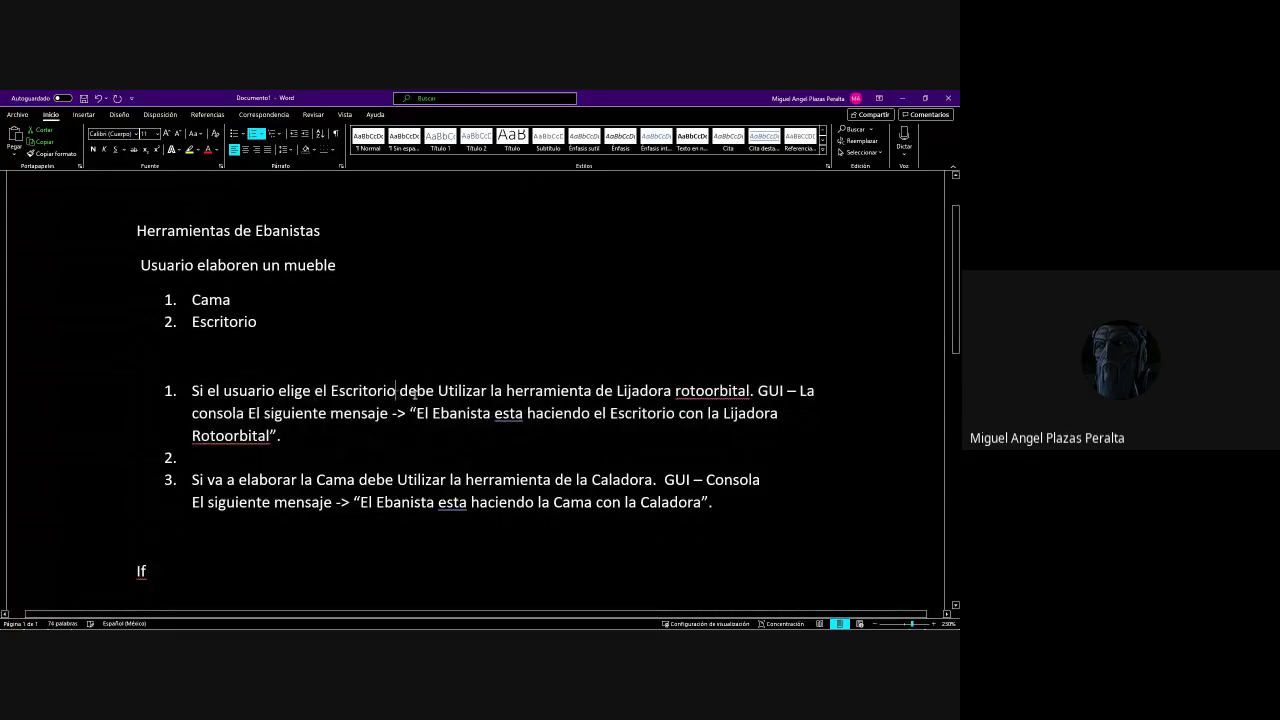
pyautogui.write(':')
pyautogui.press('Return')
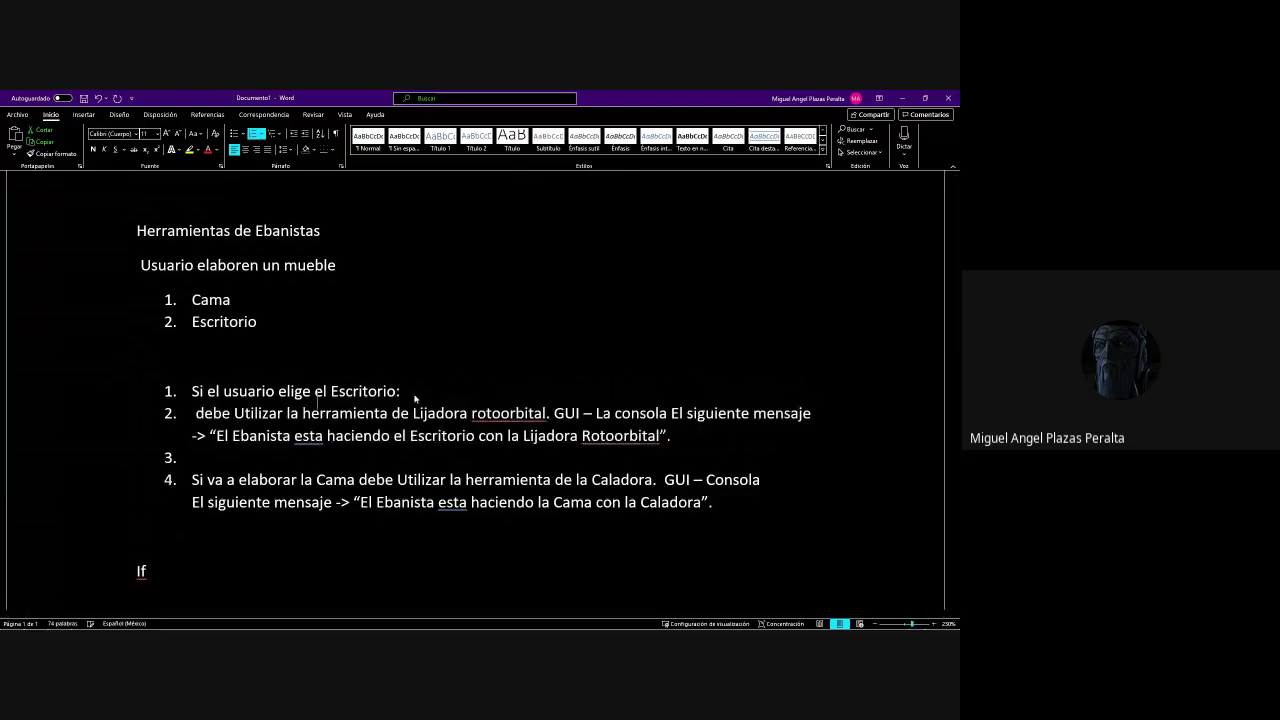
pyautogui.press('Tab')
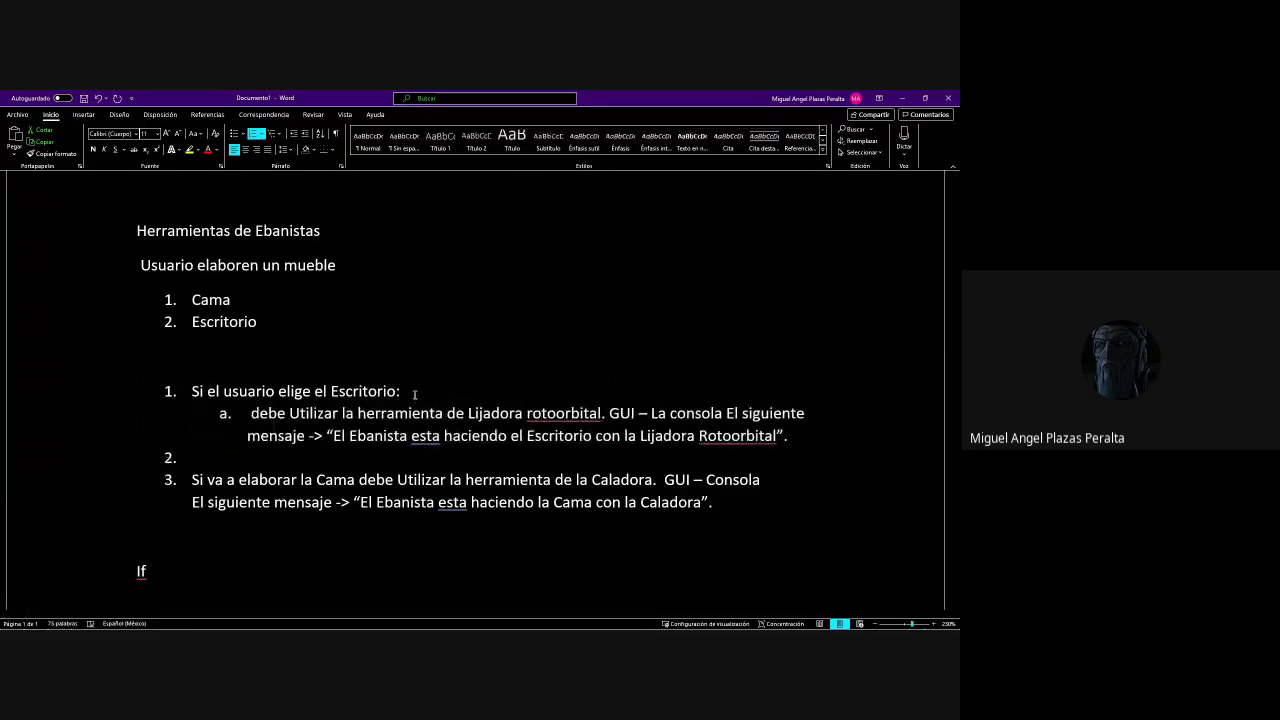
# Begin the Escritorio sub-item with "EL ebanista debe interactuar usuario Mostrar un mensaje:", ahead of its existing text
pyautogui.write('EL ebanis ')
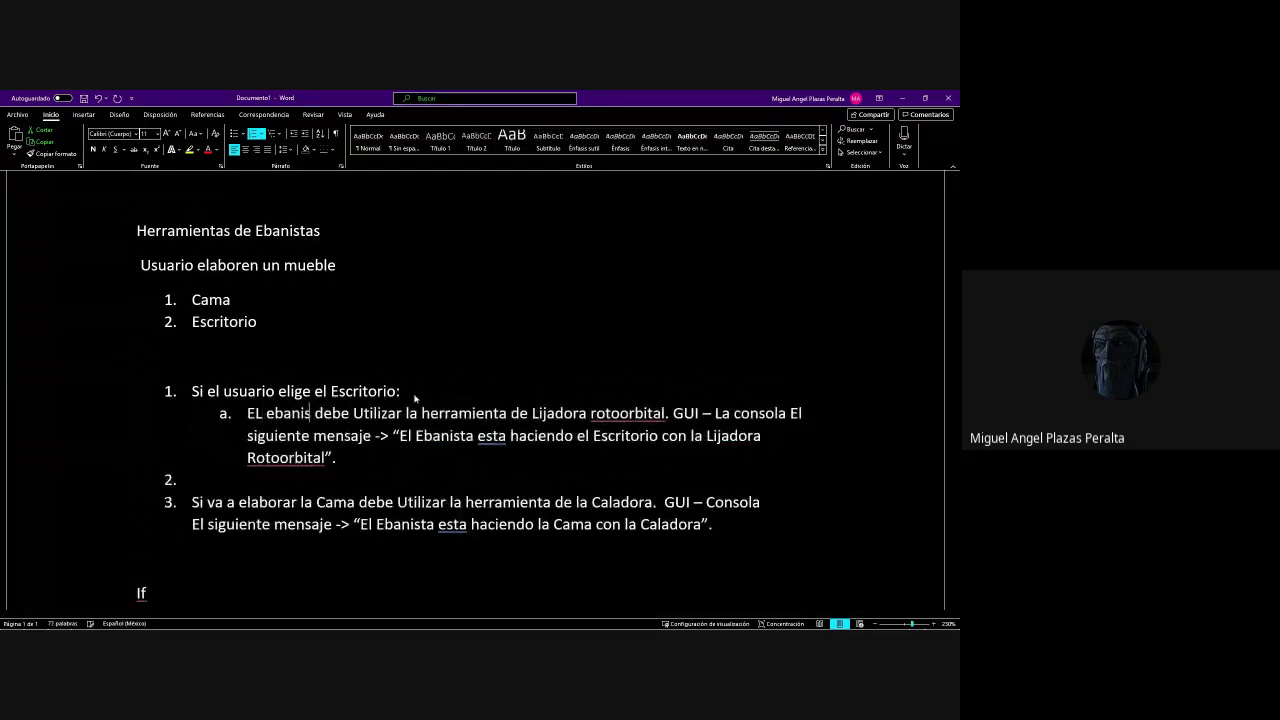
pyautogui.write('ta debe')
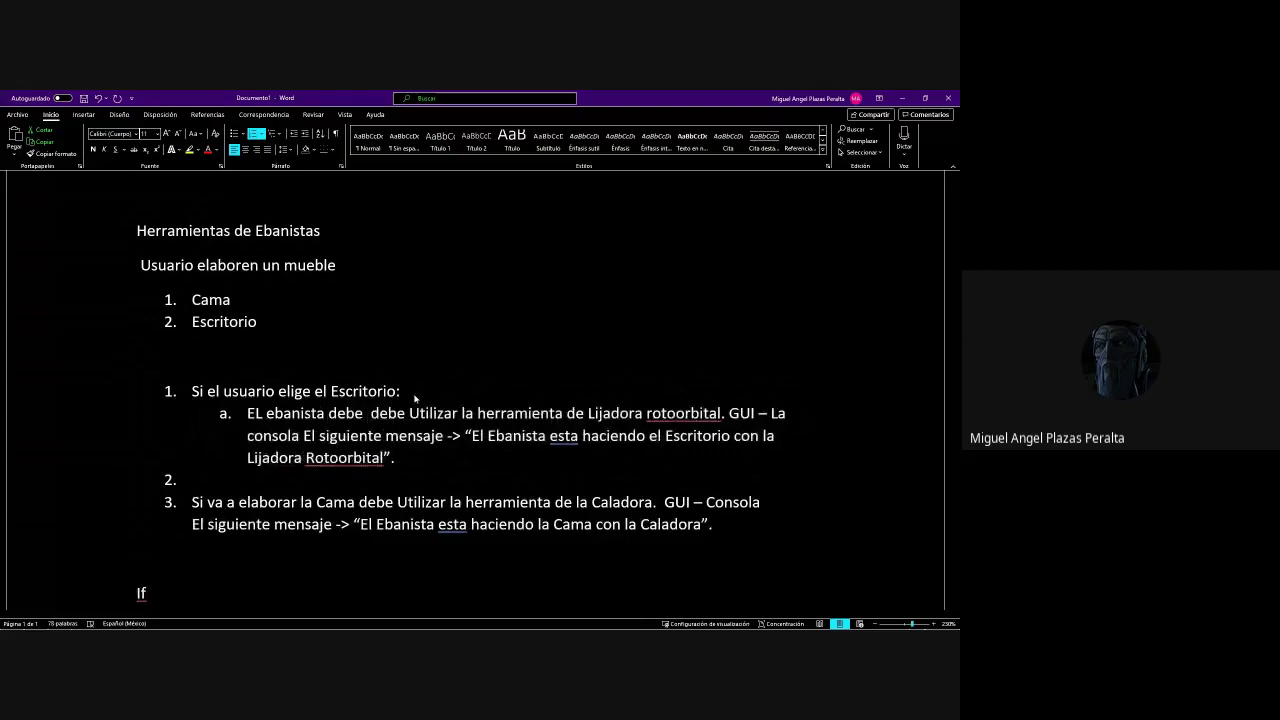
pyautogui.write(' sacar')
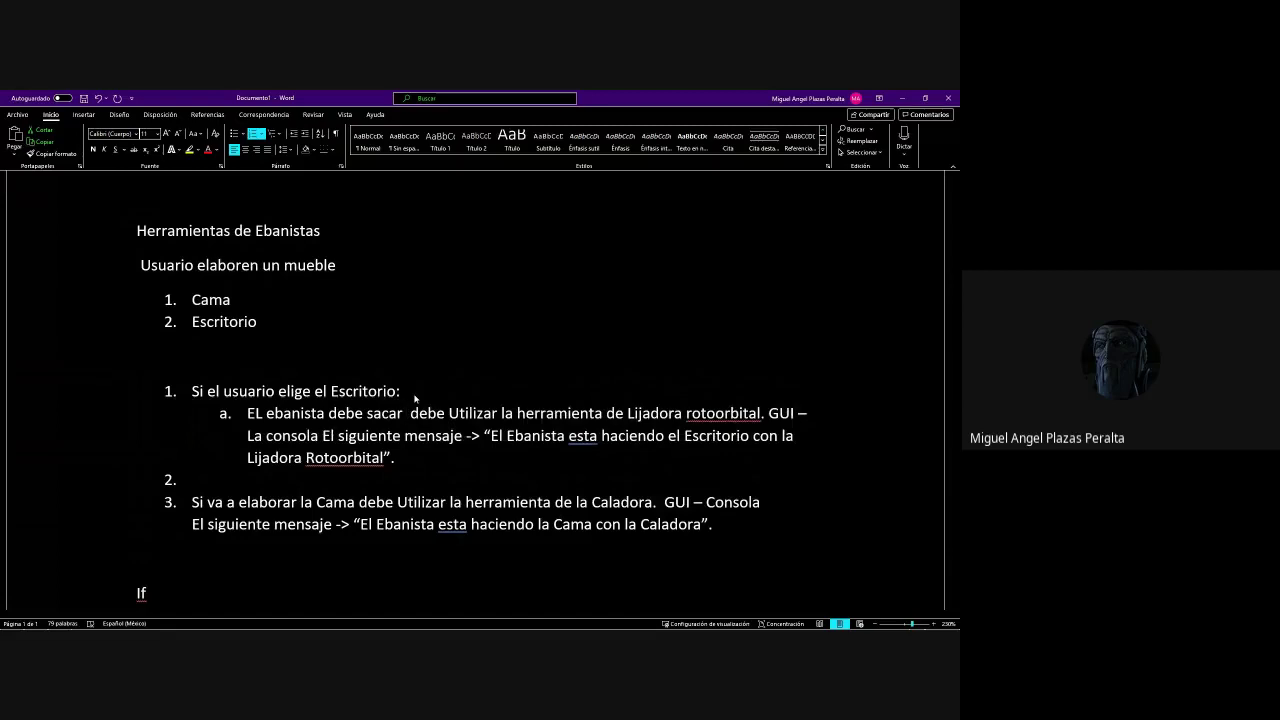
pyautogui.press('Delete')
pyautogui.press('BackSpace')
pyautogui.press('BackSpace')
pyautogui.press('BackSpace')
pyautogui.press('BackSpace')
pyautogui.press('BackSpace')
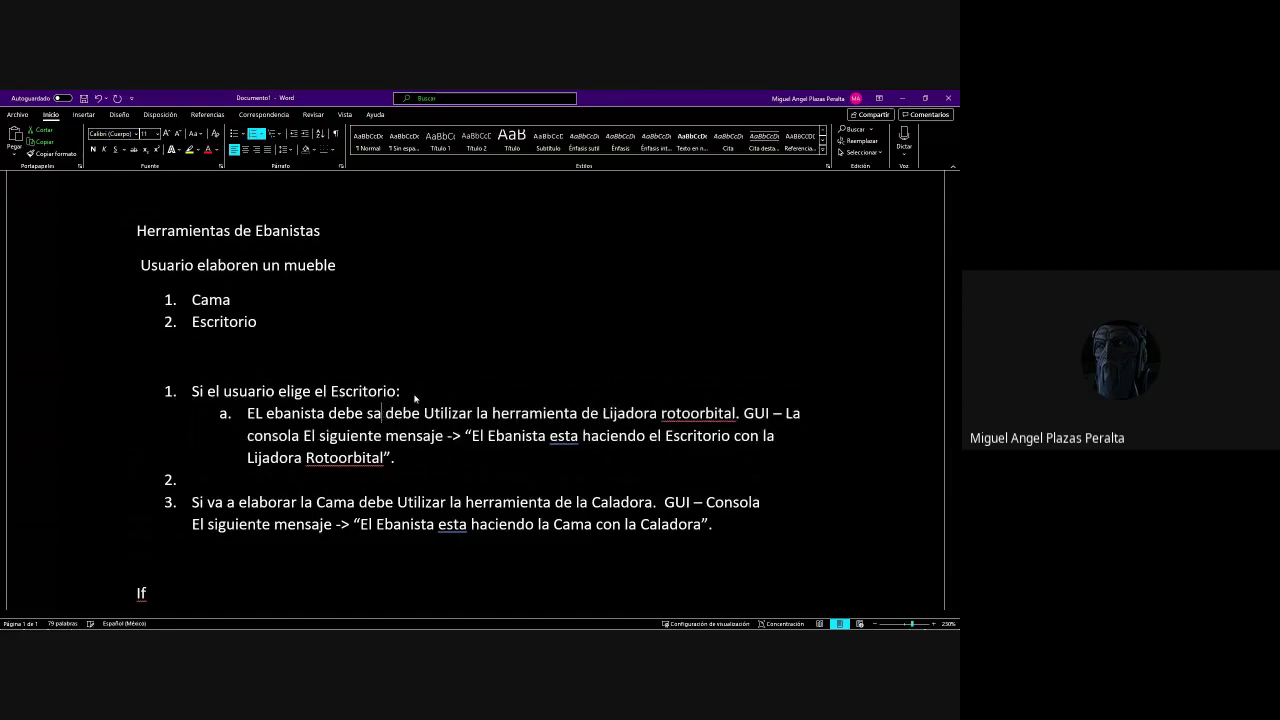
pyautogui.write('inter')
pyautogui.write('actuar us')
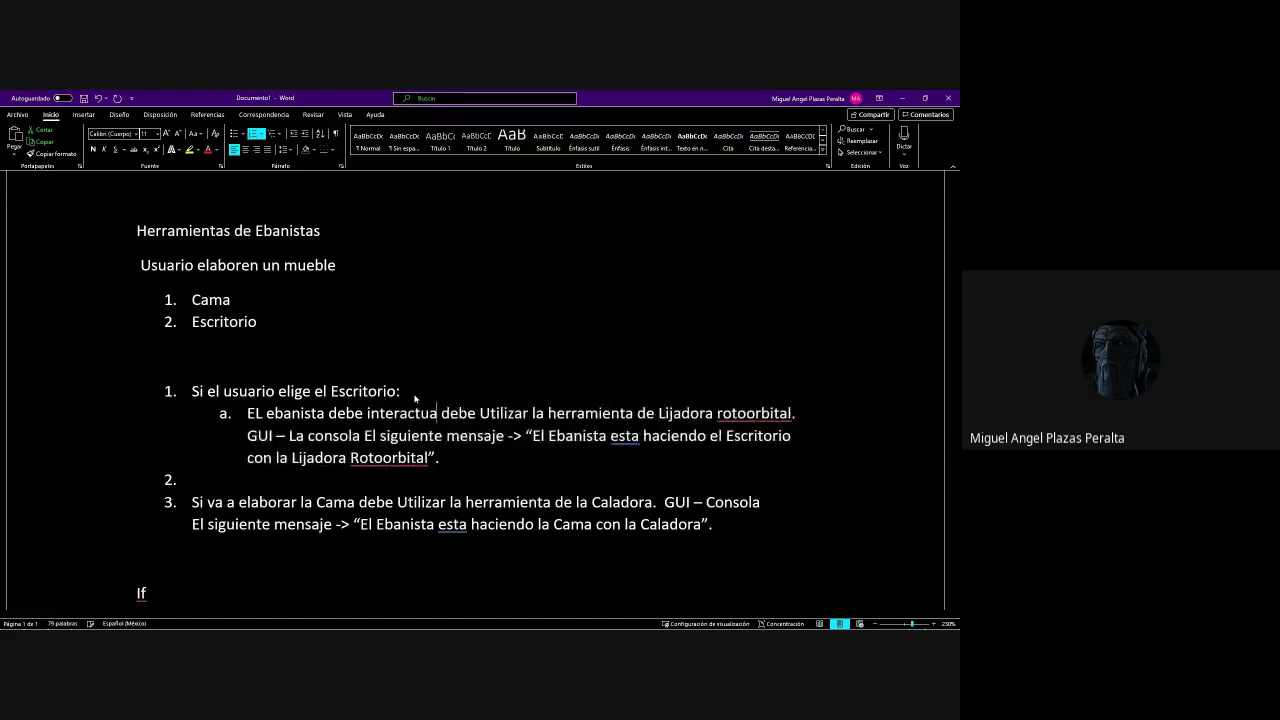
pyautogui.write('uario ')
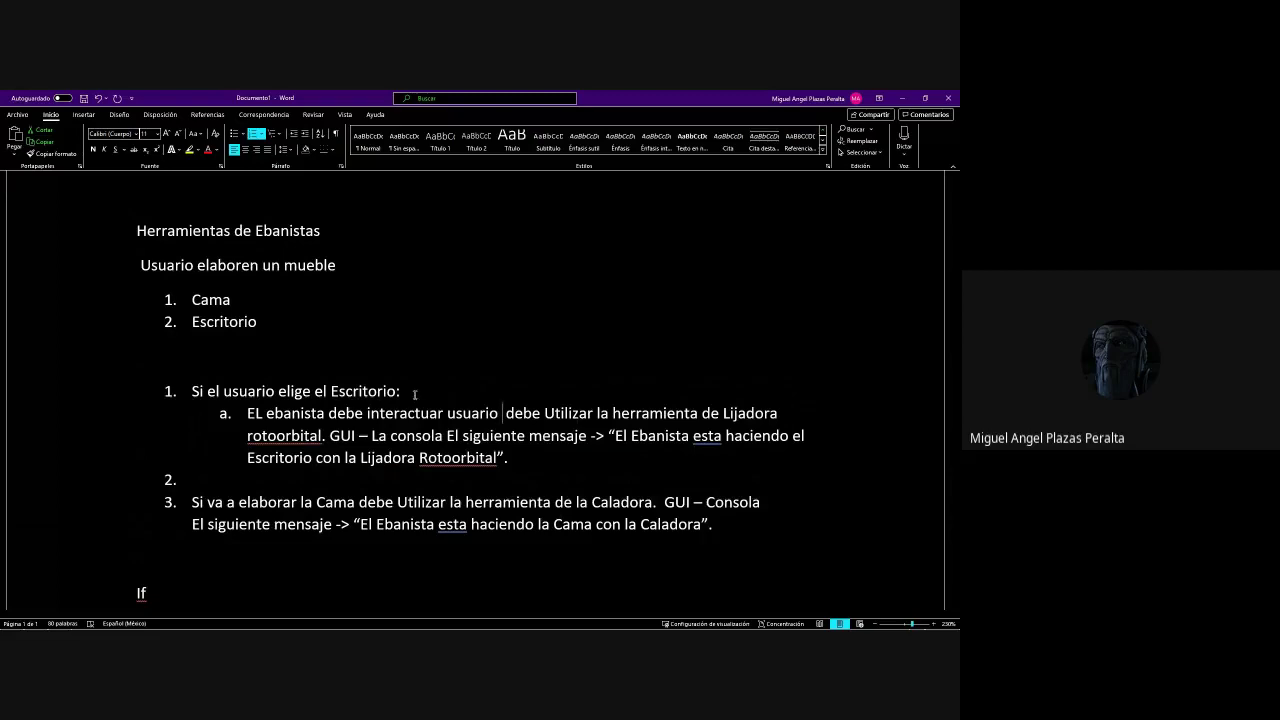
pyautogui.write('Mostrar un men ')
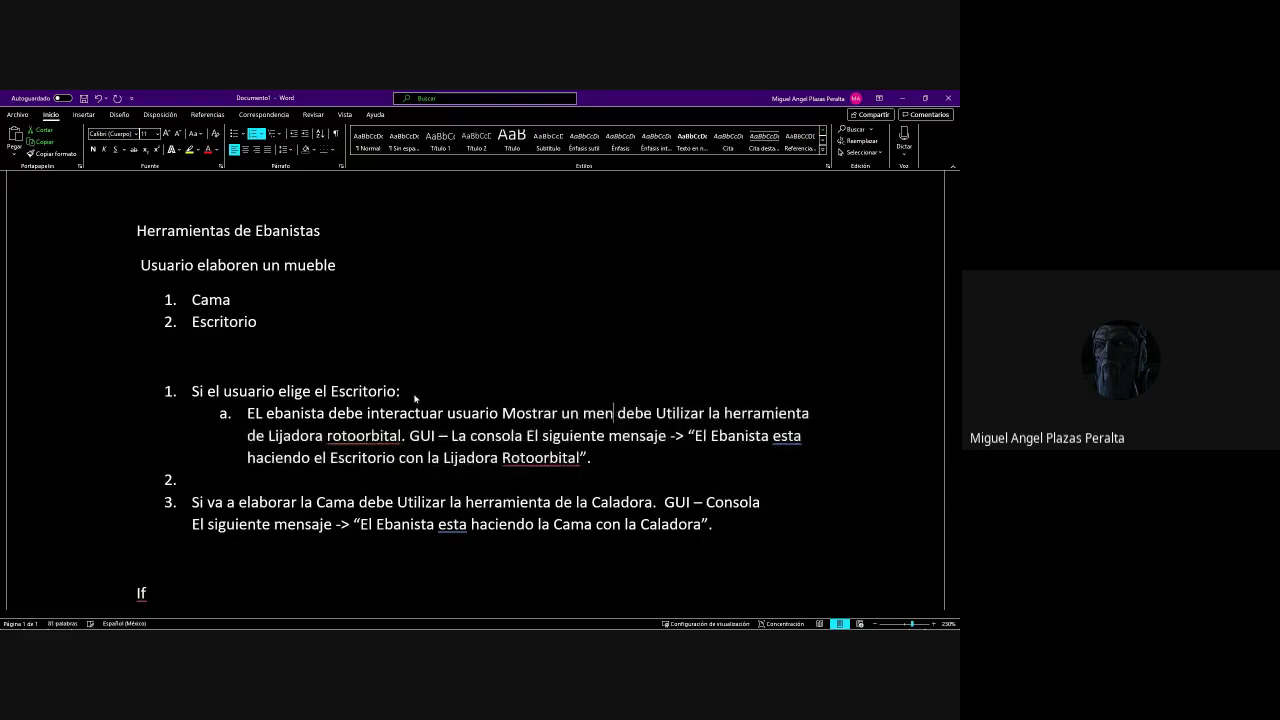
pyautogui.write('saje')
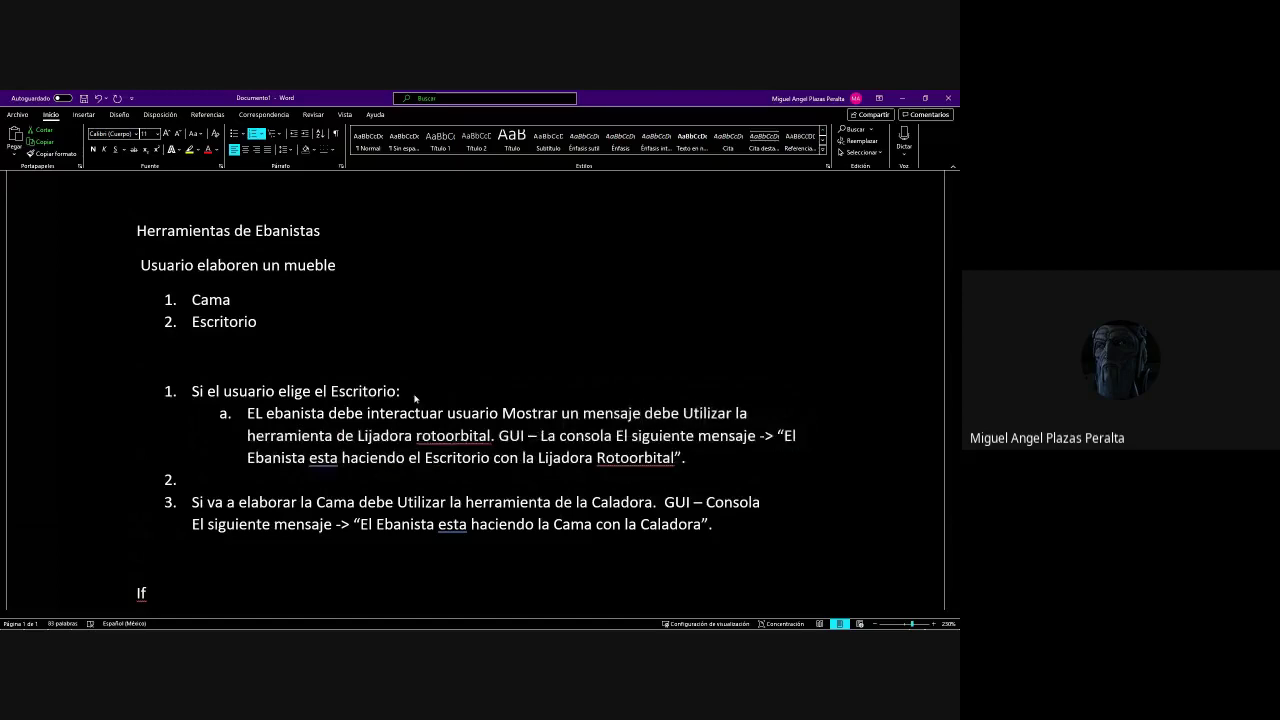
pyautogui.write(':')
# Split the remaining text into a third-level item and cut its beginning so it starts with "Mensaje ->" before the quoted message
pyautogui.press('Return')
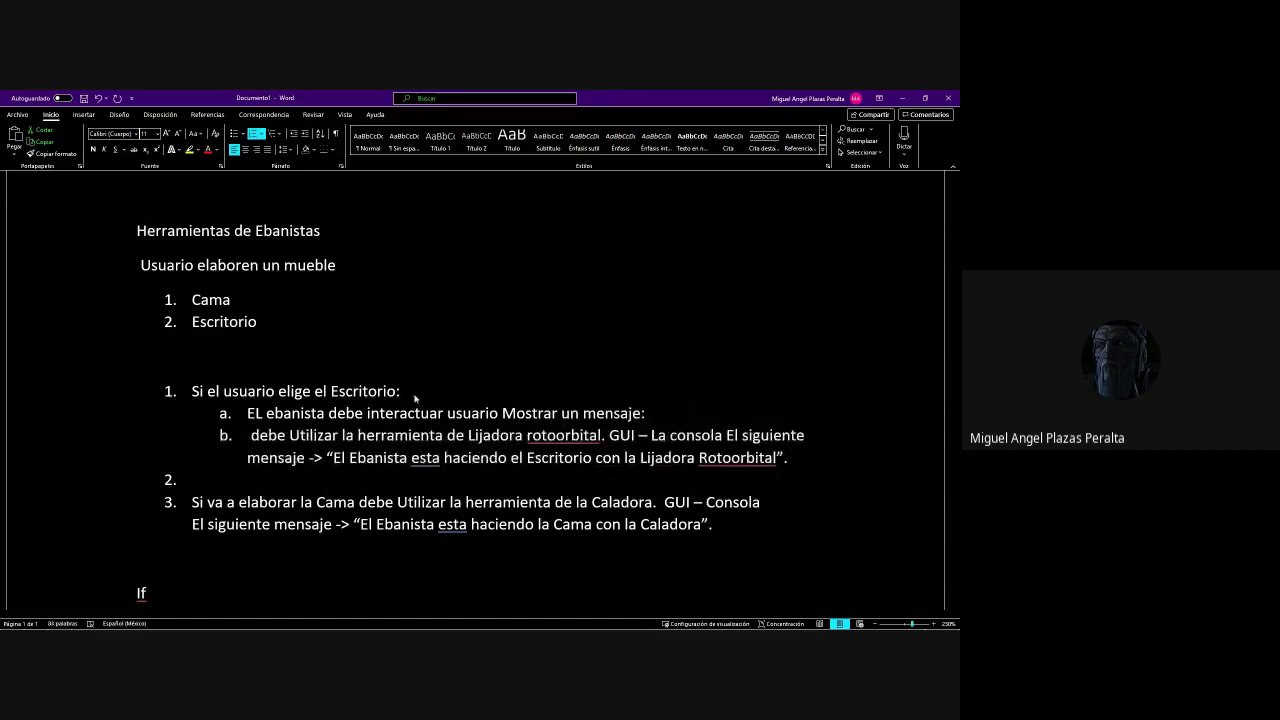
pyautogui.press('Tab')
pyautogui.press('Delete')
pyautogui.press('Delete')
pyautogui.press('Delete')
pyautogui.press('Delete')
pyautogui.press('Delete')
pyautogui.press('Delete')
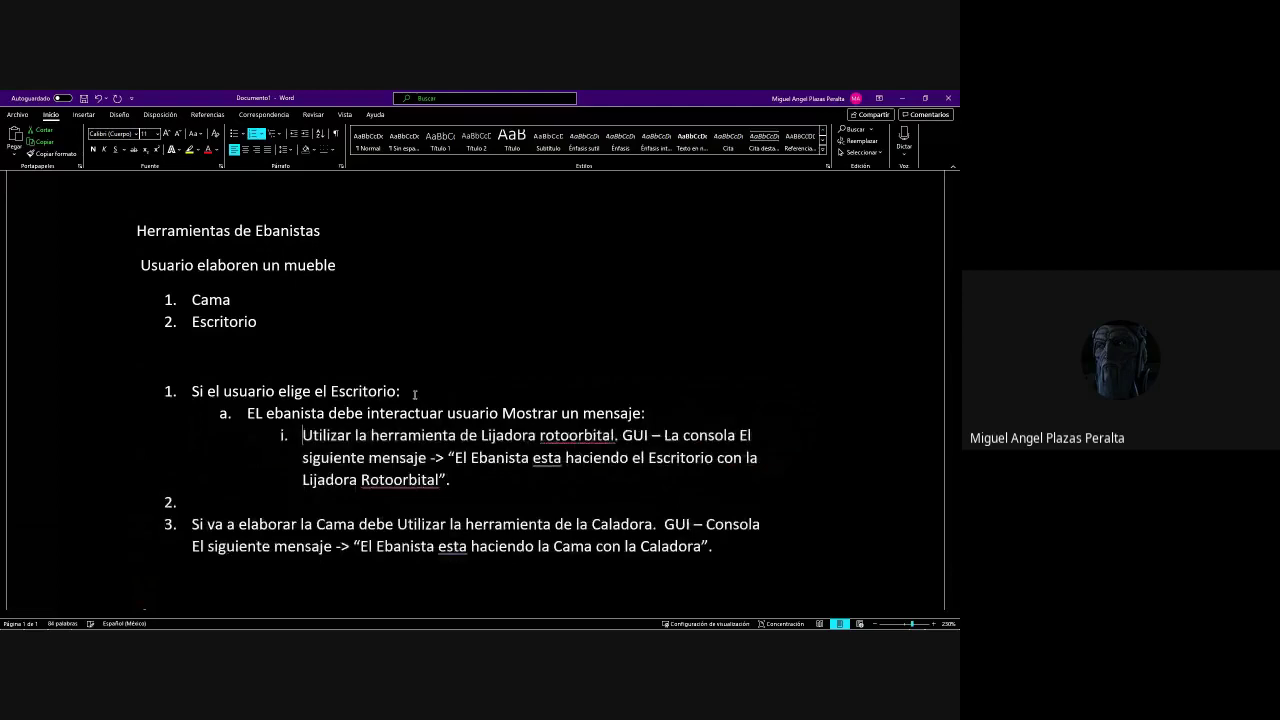
pyautogui.press('Delete')
pyautogui.press('Delete')
pyautogui.press('Delete')
pyautogui.press('Delete')
pyautogui.press('Delete')
pyautogui.press('Delete')
pyautogui.press('Delete')
pyautogui.press('Delete')
pyautogui.press('Delete')
pyautogui.press('Delete')
pyautogui.press('Delete')
pyautogui.press('Delete')
pyautogui.press('Delete')
pyautogui.press('Delete')
pyautogui.press('Delete')
pyautogui.press('Delete')
pyautogui.press('Delete')
pyautogui.press('Delete')
pyautogui.press('Delete')
pyautogui.press('Delete')
pyautogui.press('Delete')
pyautogui.press('Delete')
pyautogui.press('Delete')
pyautogui.press('Delete')
pyautogui.press('Delete')
pyautogui.press('Delete')
pyautogui.press('Delete')
pyautogui.press('Delete')
pyautogui.press('Delete')
pyautogui.press('Delete')
pyautogui.press('Delete')
pyautogui.press('Delete')
pyautogui.press('Delete')
pyautogui.press('Delete')
pyautogui.press('Delete')
pyautogui.press('Delete')
pyautogui.press('Delete')
pyautogui.press('Delete')
pyautogui.press('Delete')
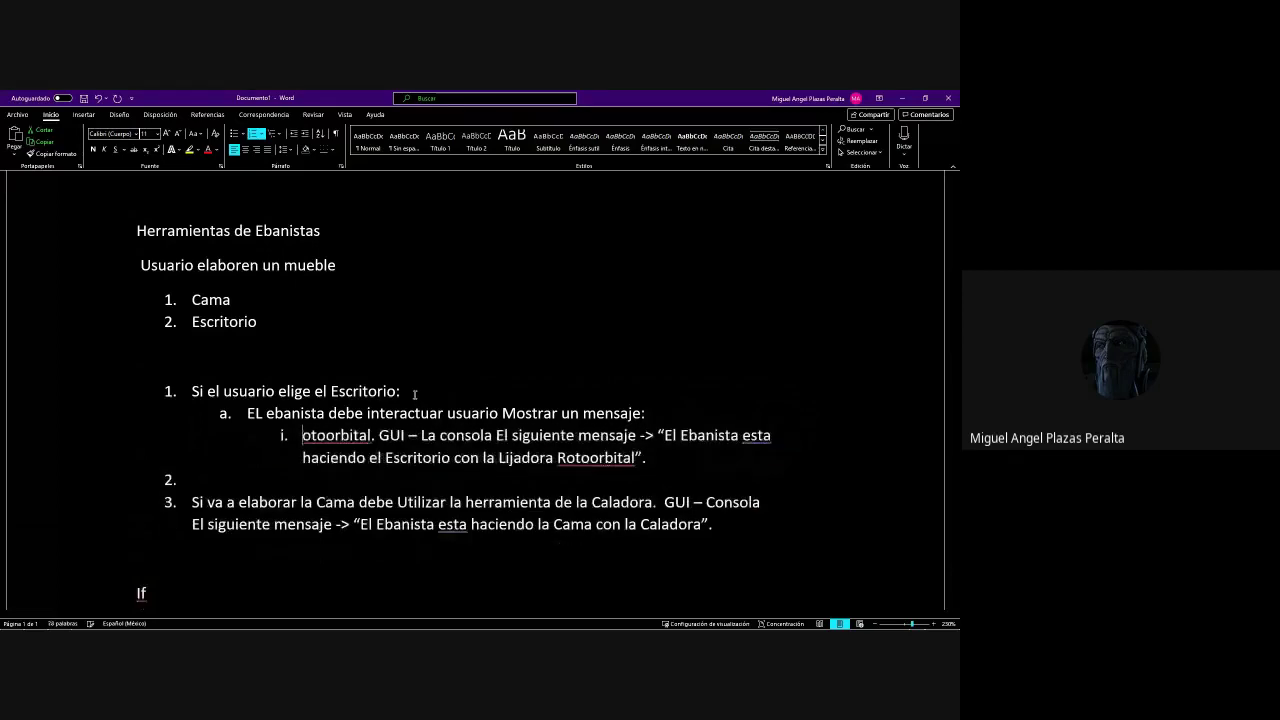
pyautogui.press('Delete')
pyautogui.press('Delete')
pyautogui.press('Delete')
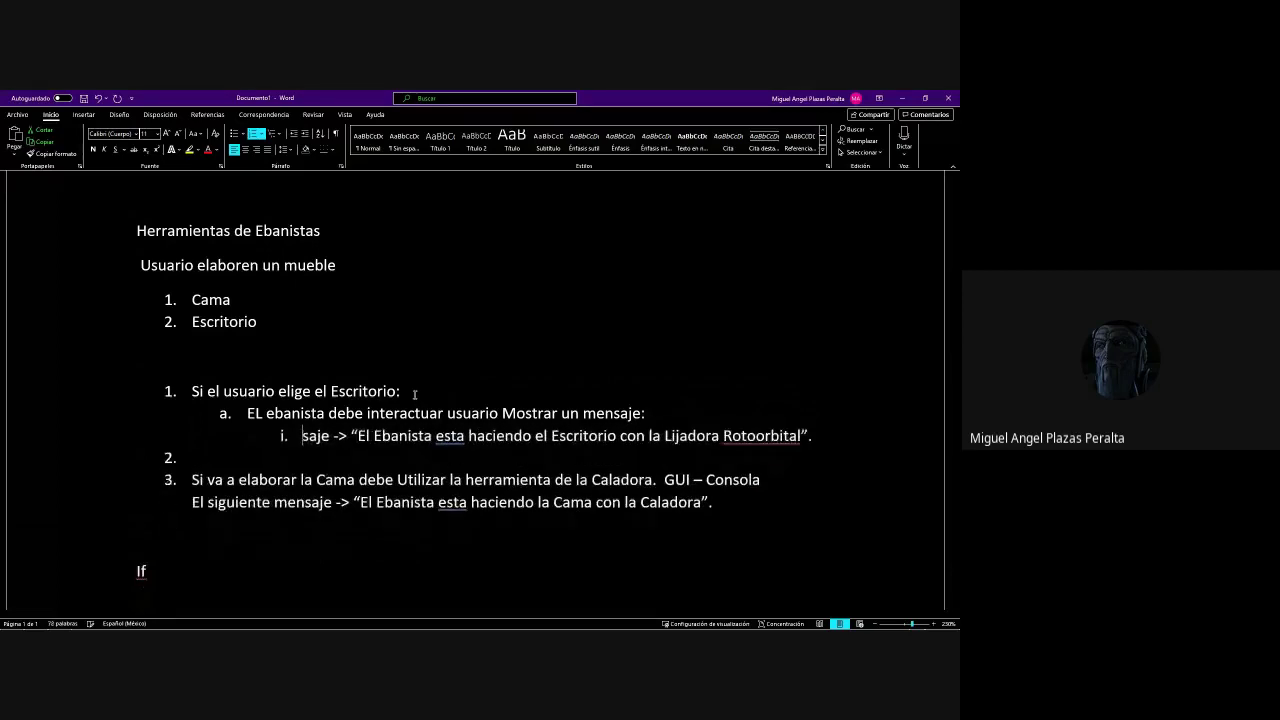
pyautogui.write('Mensa')
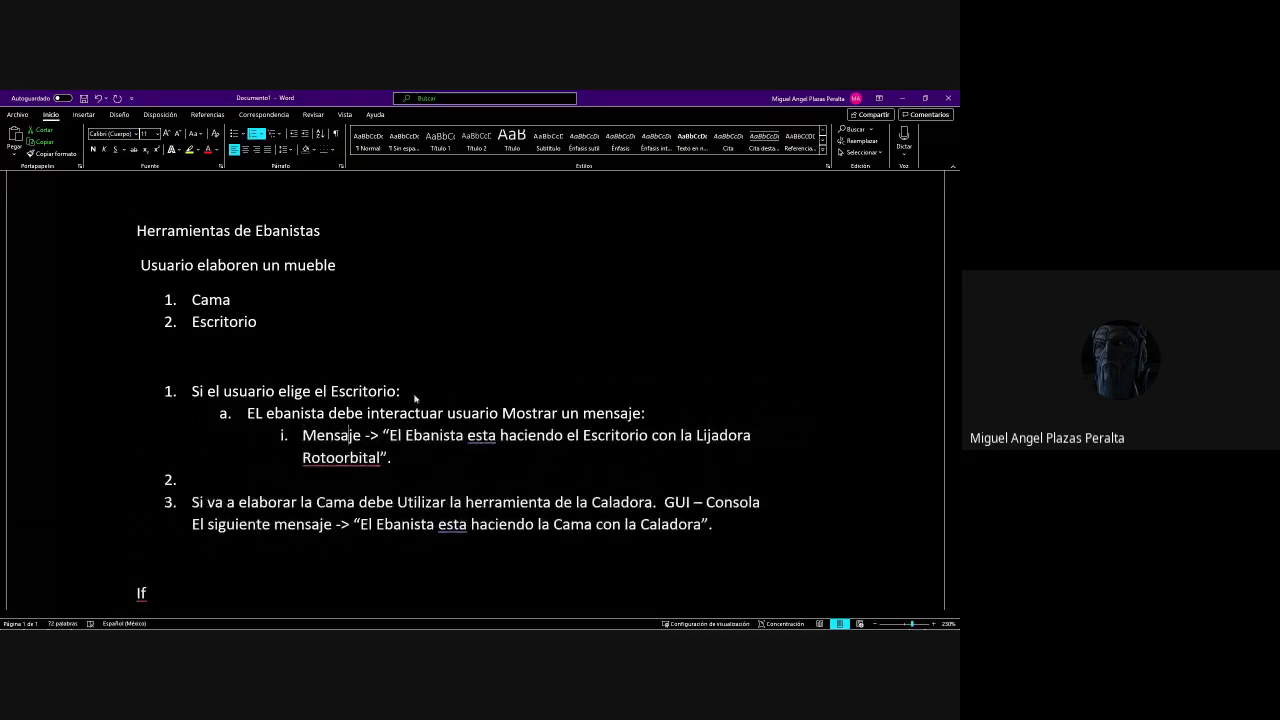
# Add the third-level item "Usuario escoger la opción:" below the message, with an empty nested item under it
pyautogui.click(417, 458)
pyautogui.press('Return')
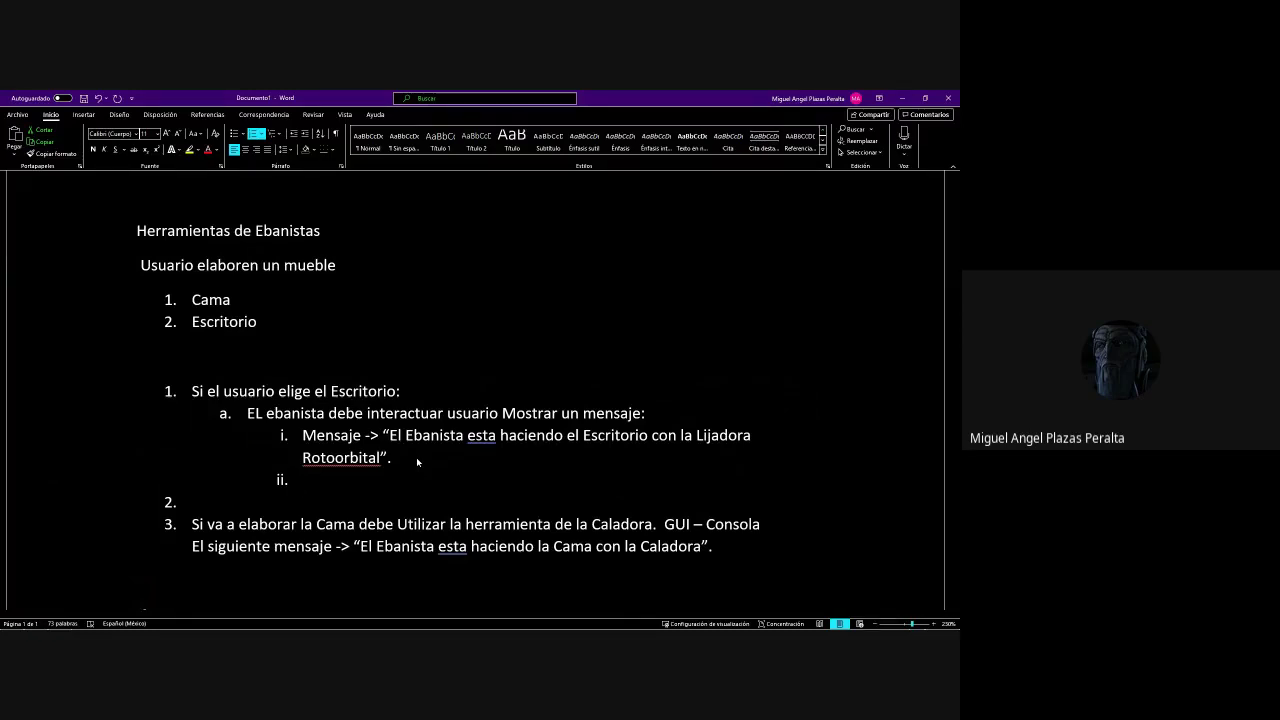
pyautogui.write('Usuario escoger l')
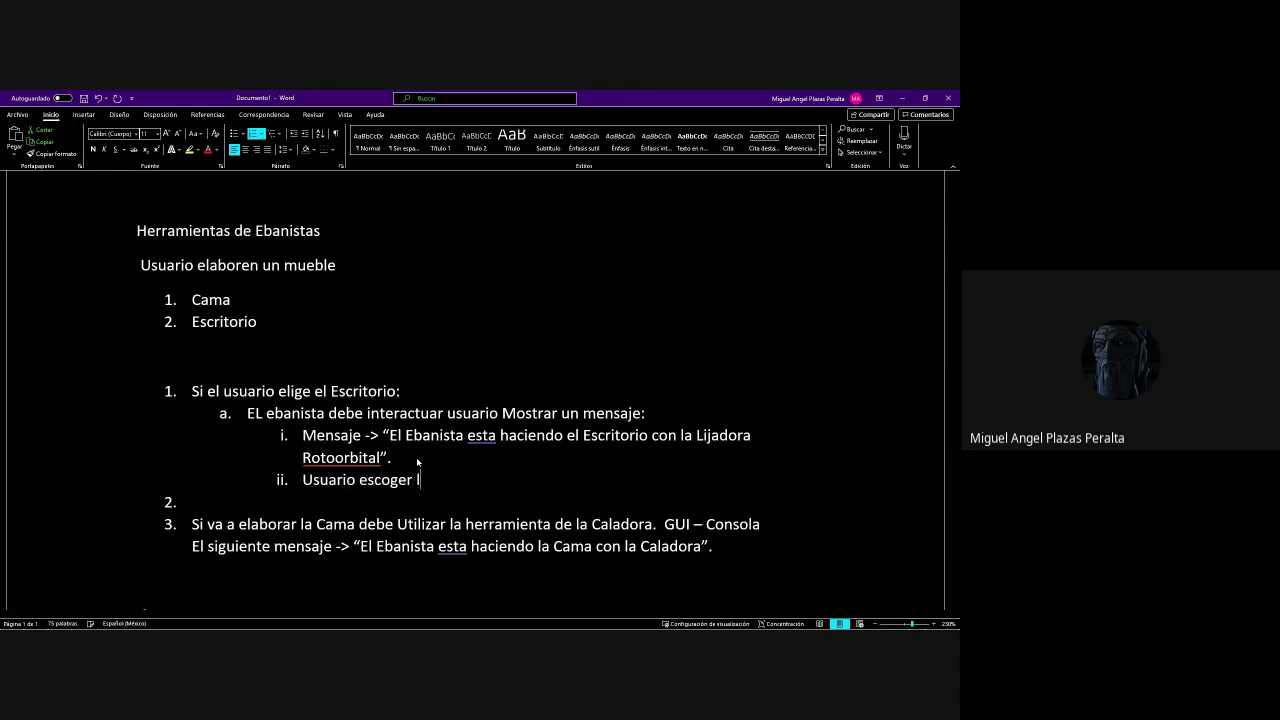
pyautogui.write('a opción')
pyautogui.press('Return')
pyautogui.press('Tab')
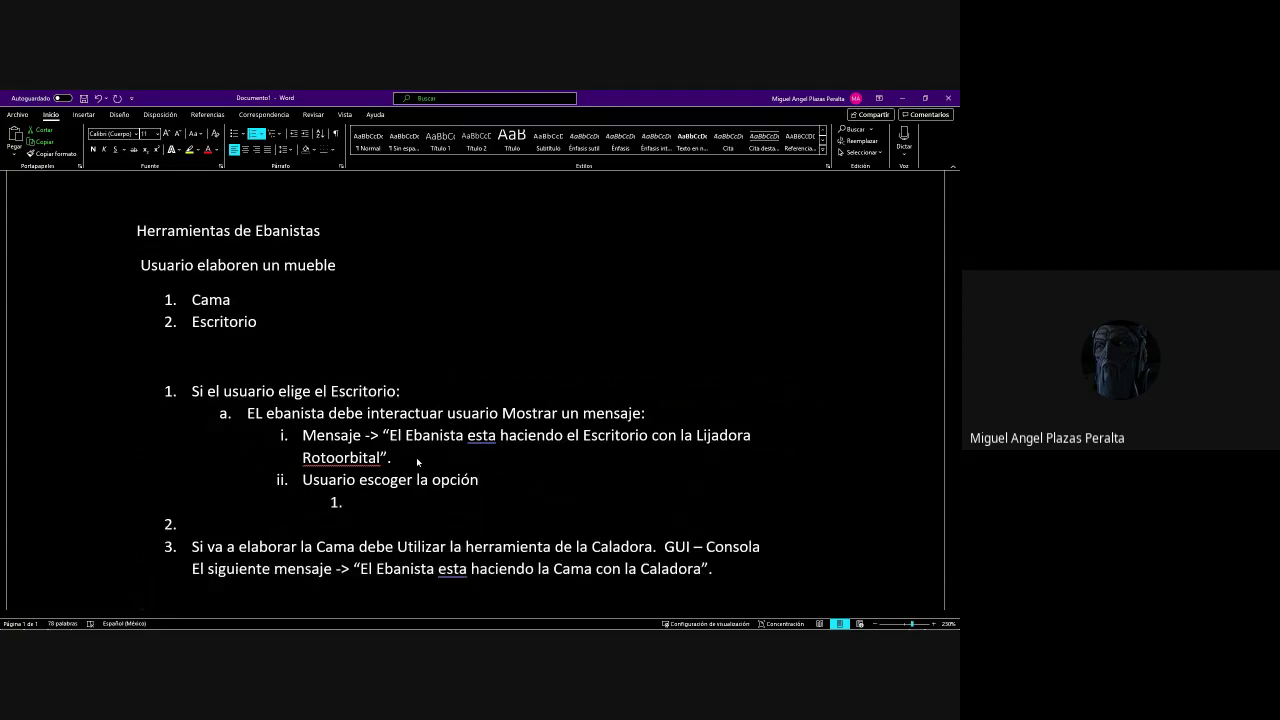
pyautogui.press('Up')
pyautogui.press('End')
pyautogui.write(':')
# List the nested options "Pintado" and "Lacada" under "Usuario escoger la opción:"
pyautogui.write('Lij')
pyautogui.press('BackSpace')
pyautogui.press('BackSpace')
pyautogui.press('BackSpace')
pyautogui.write('Pintado')
pyautogui.press('Return')
pyautogui.write('Lac')
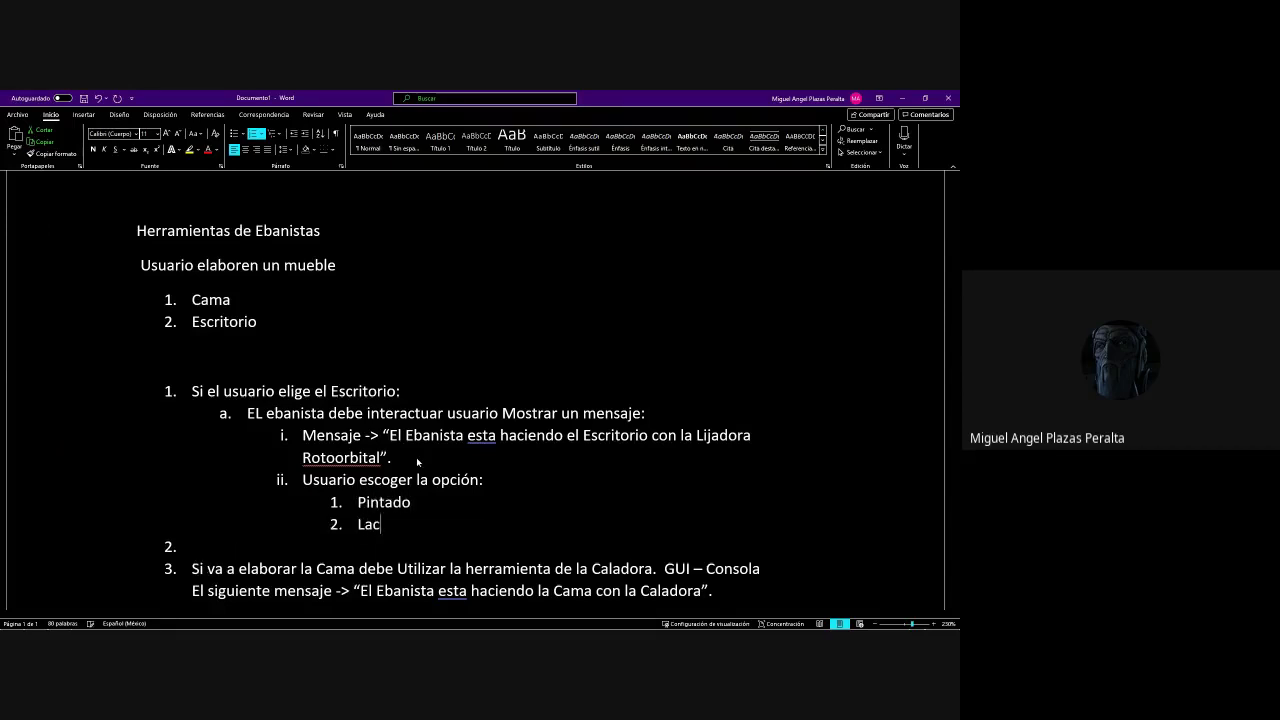
pyautogui.write('ada')
# Fill the empty second list item with "Si el usuario elige la Cama:" and start an indented sub-item below it
pyautogui.press('Down')
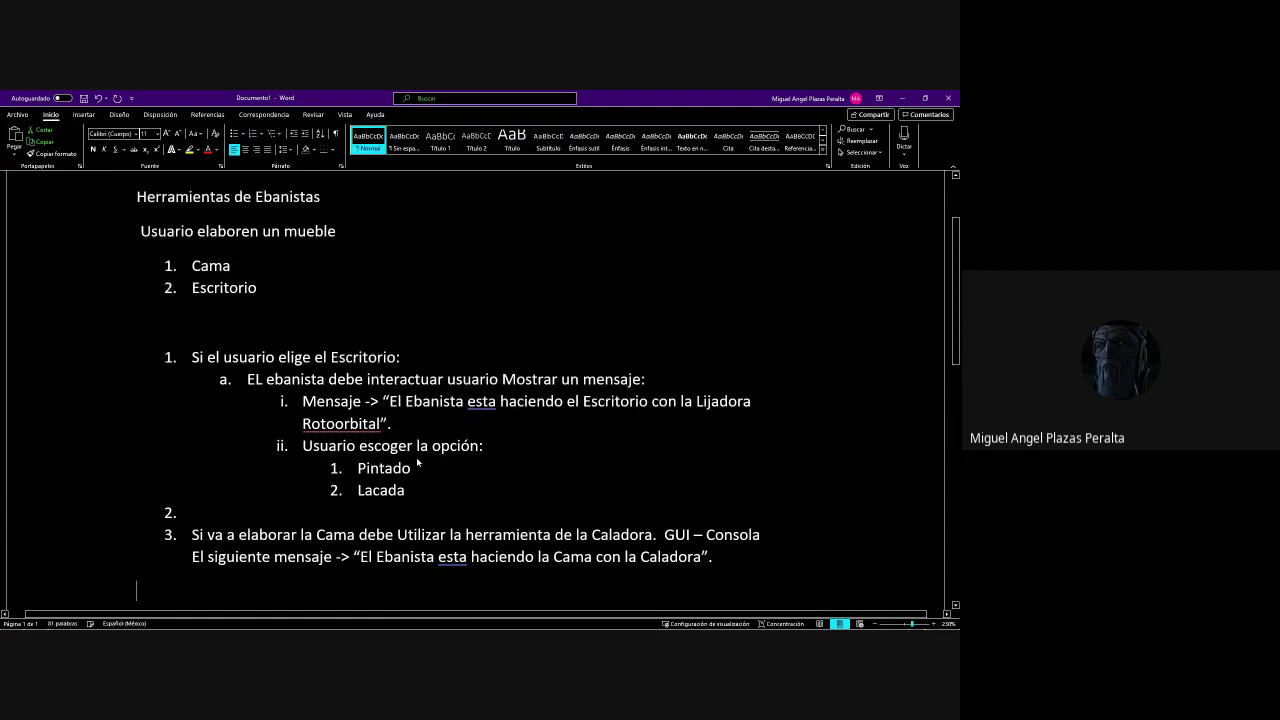
pyautogui.scroll(-1, 416, 457)
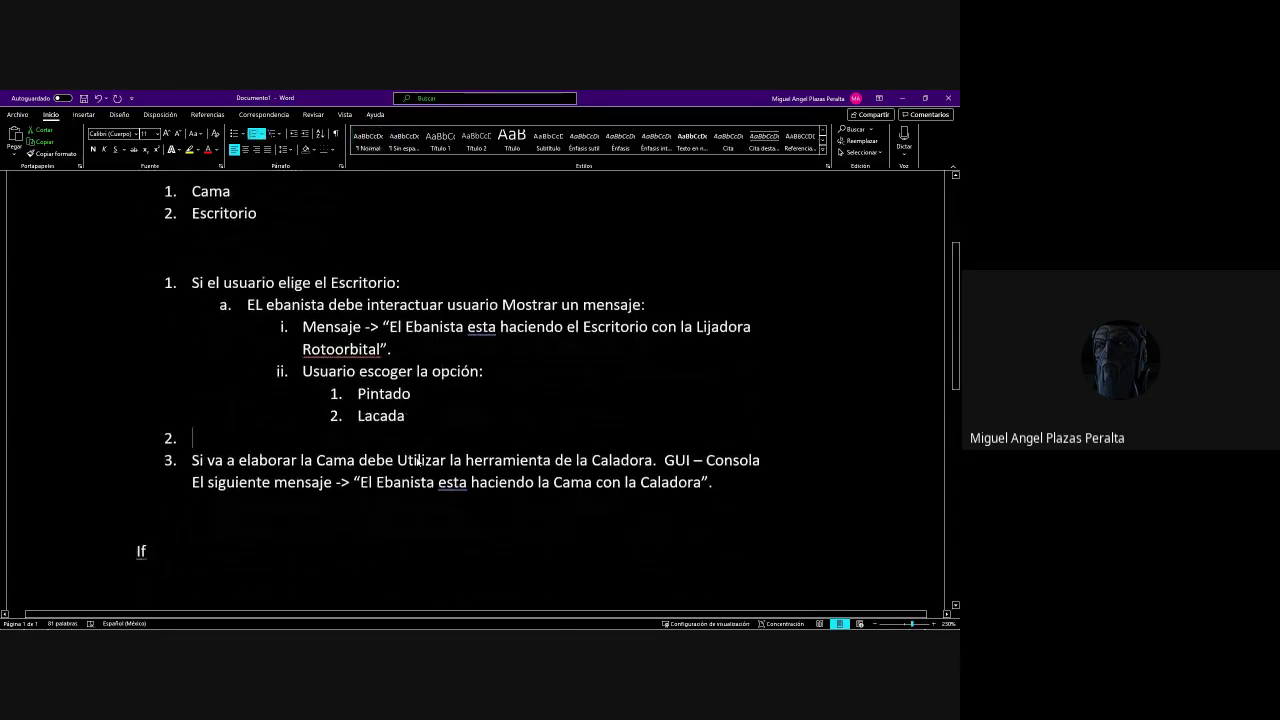
pyautogui.hotkey('ctrl', 'z')
pyautogui.press('Return')
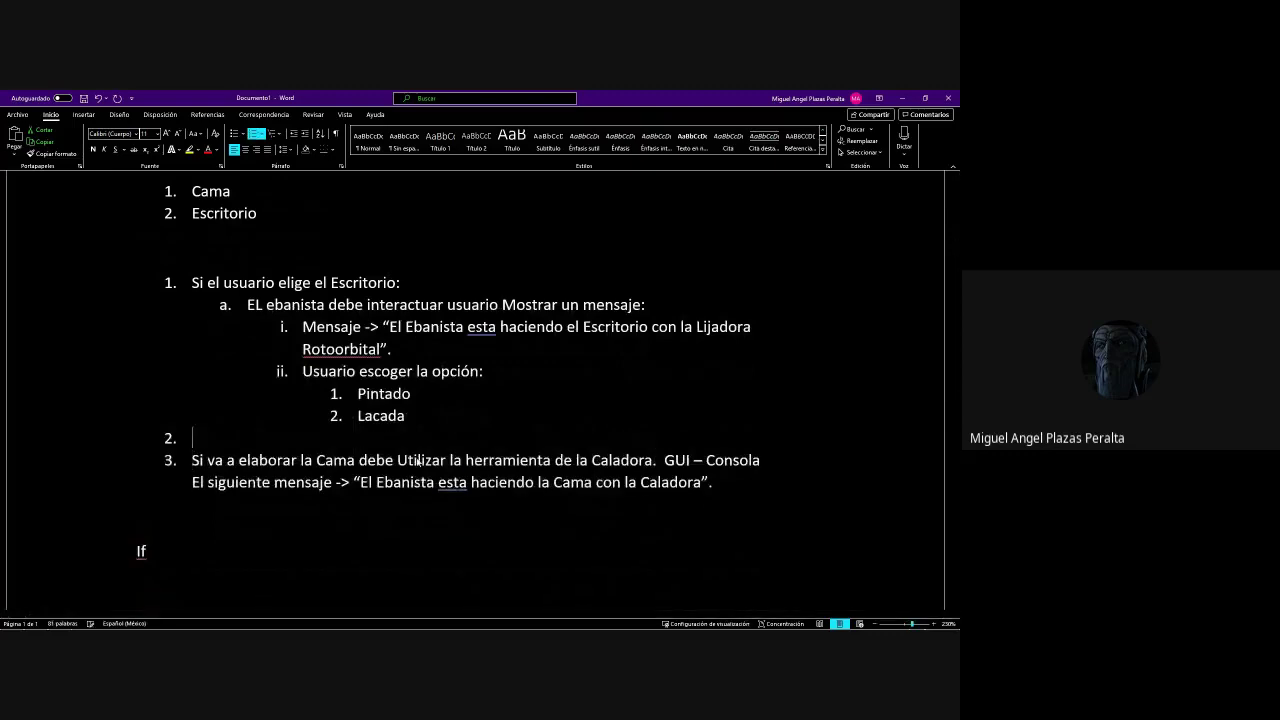
pyautogui.press('Up')
pyautogui.write('Si el usuario elige ')
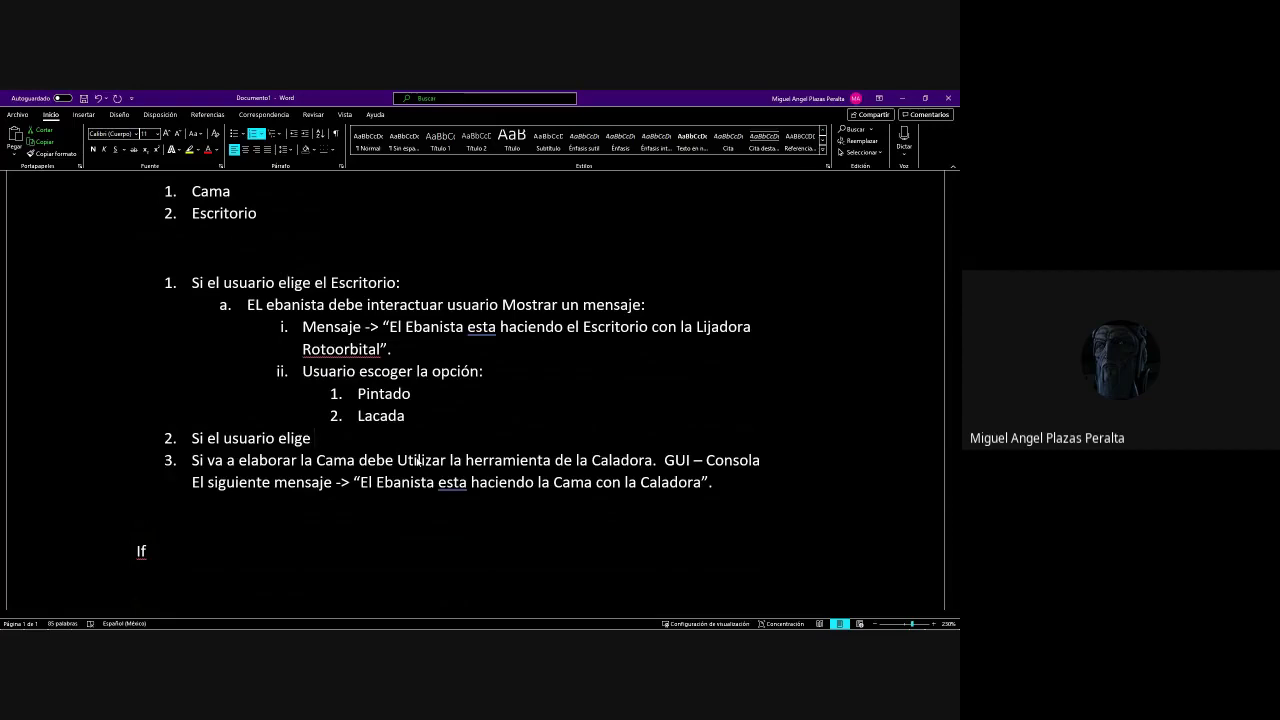
pyautogui.write('la Cama:')
pyautogui.press('Return')
pyautogui.press('Tab')
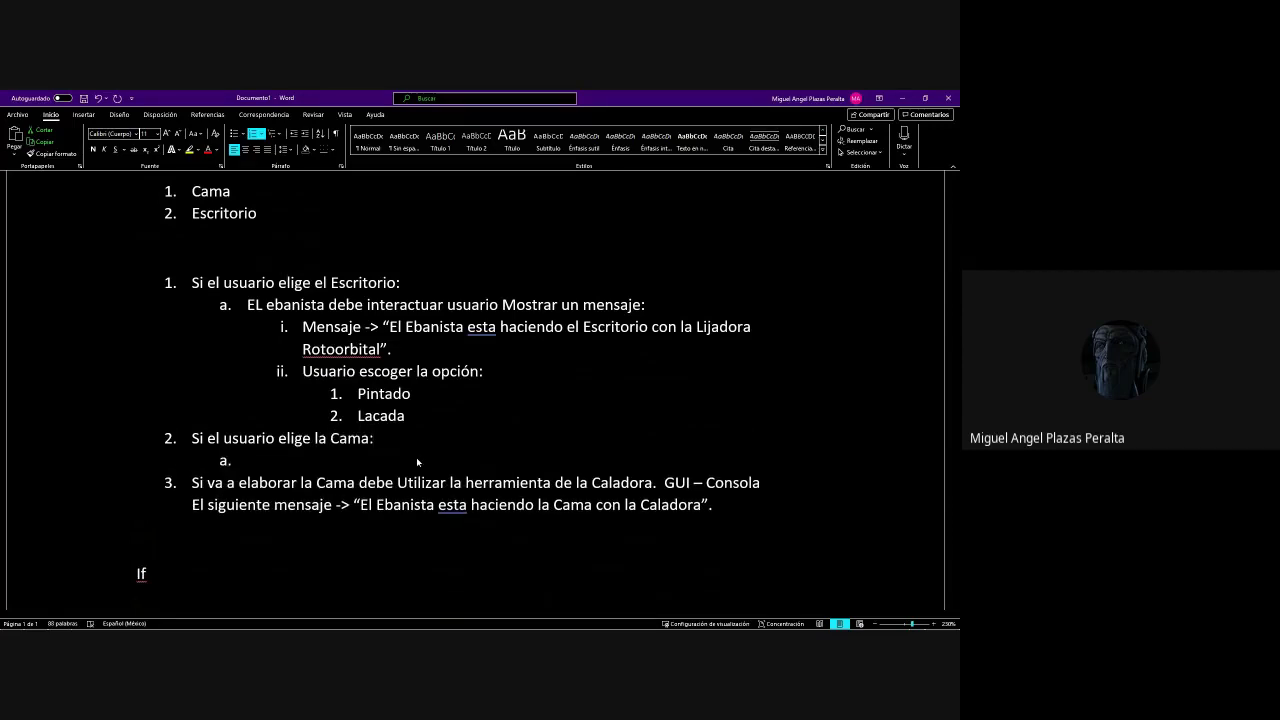
# Write "EL ebanista debe interactuar con el usuario" in the Cama sub-item and insert "con el" before "usuario" in the Escritorio sub-item
pyautogui.write('EL ebanista debe in')
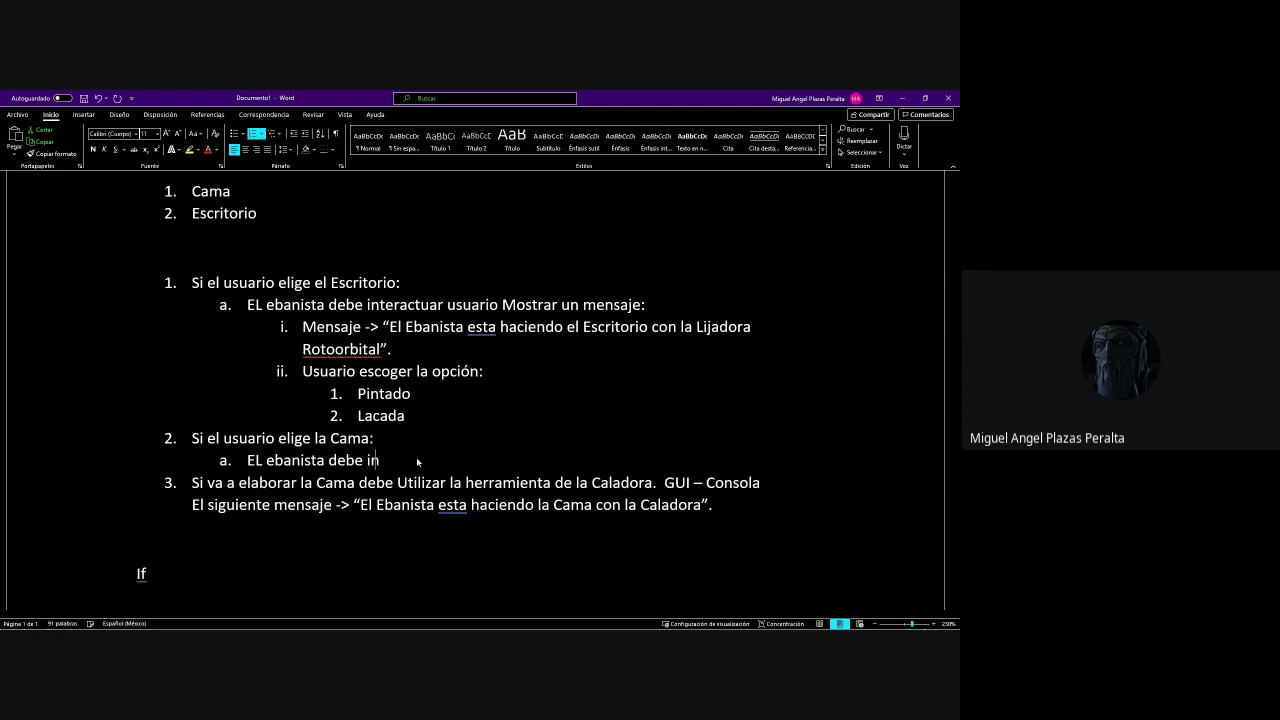
pyautogui.write('teractuar con el u')
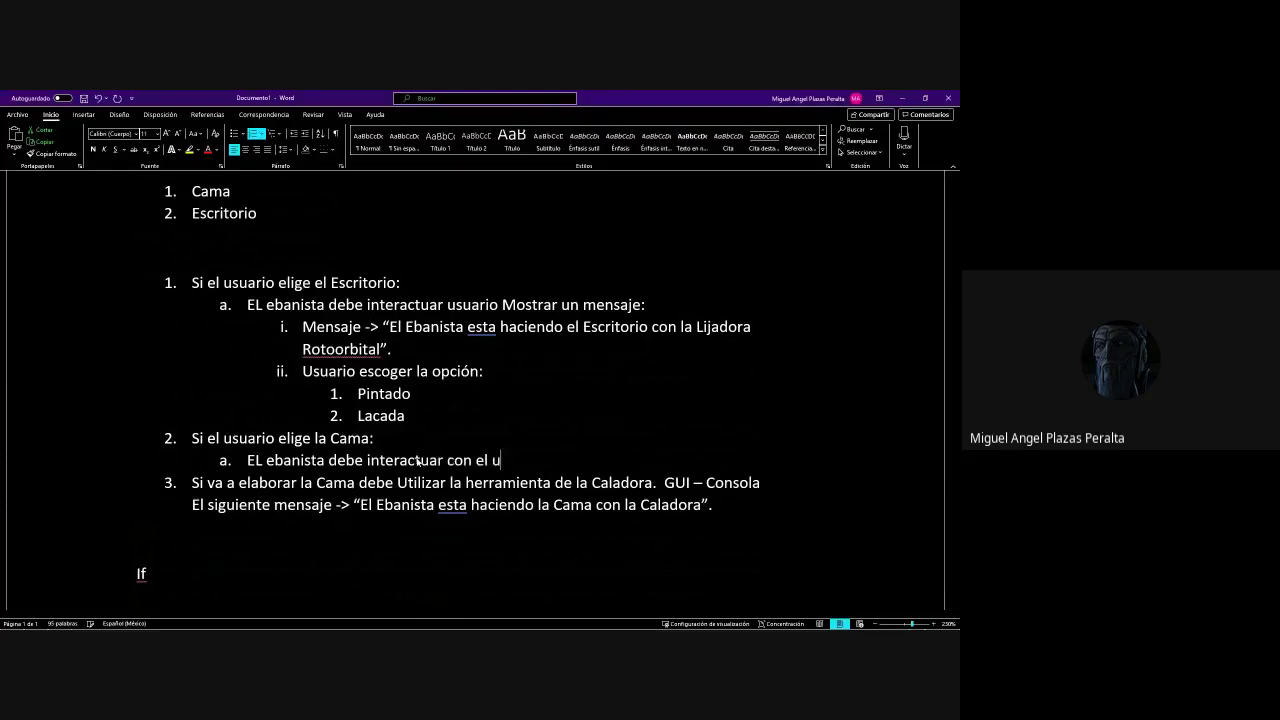
pyautogui.write('suario')
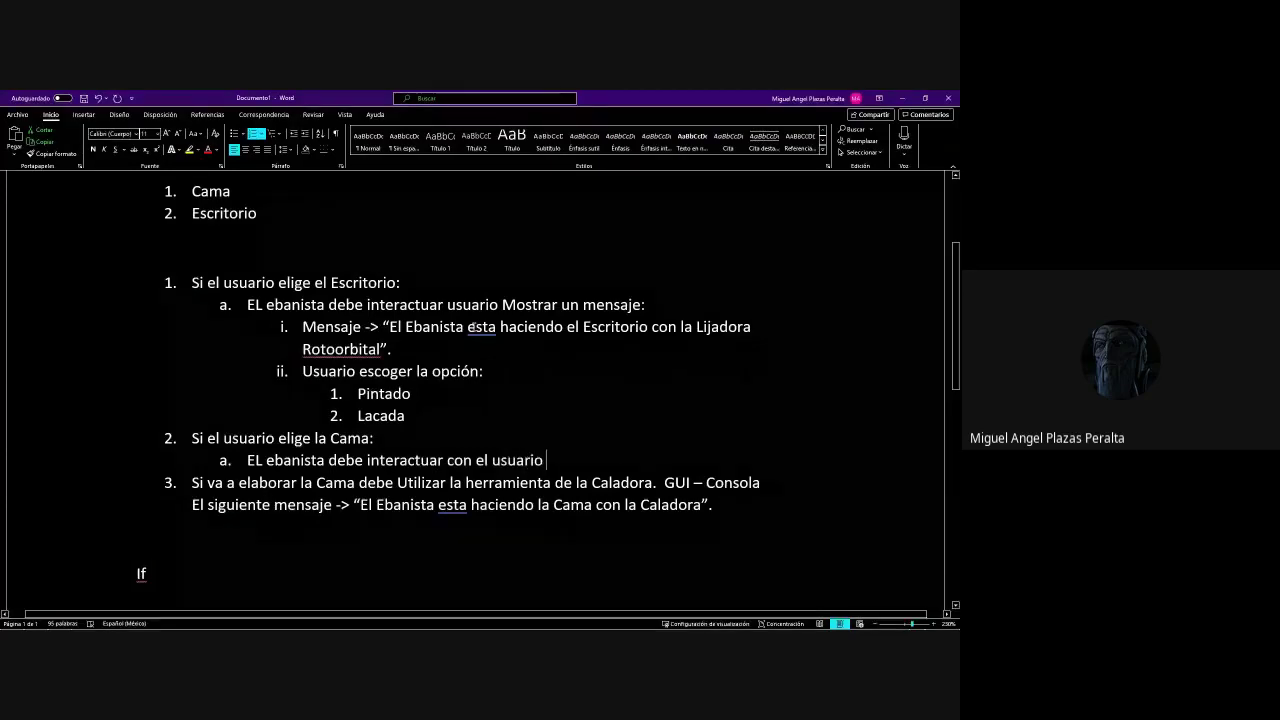
pyautogui.write('con el')
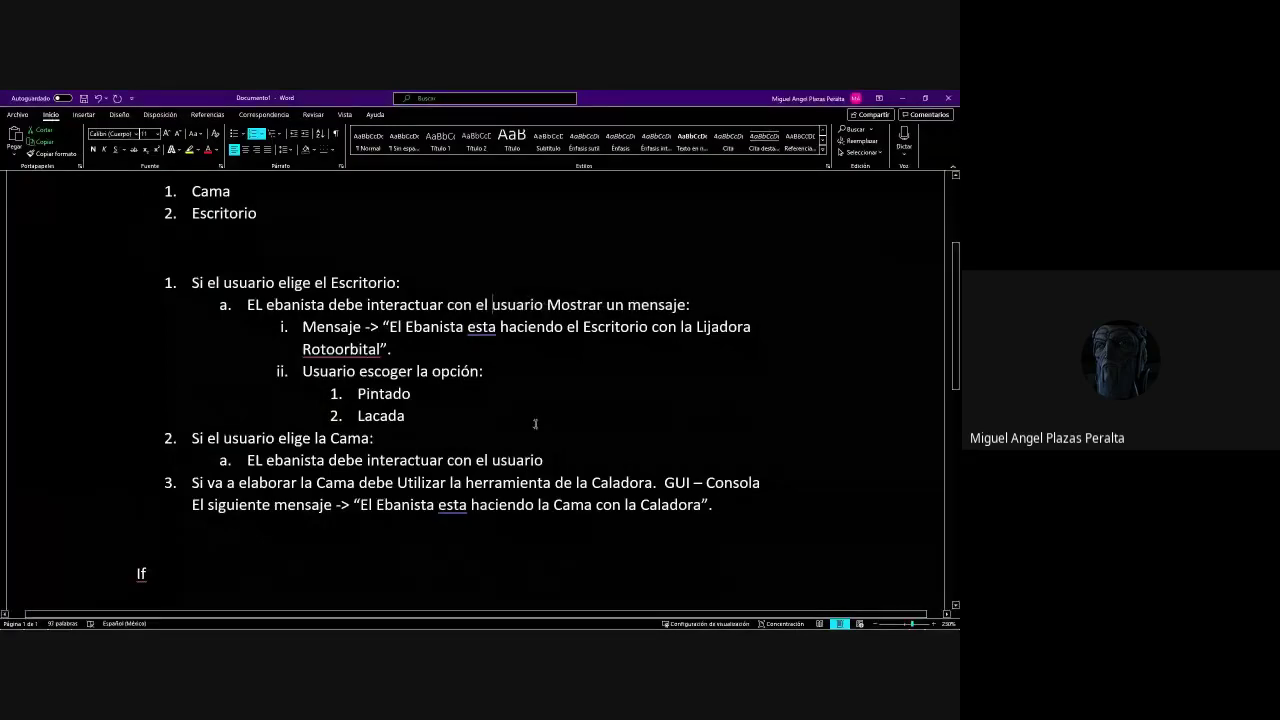
# Complete the Cama sub-item with "y mostrar el siguiente mensaje:" after "usuario"
pyautogui.click(639, 462)
pyautogui.write('y ostrar el')
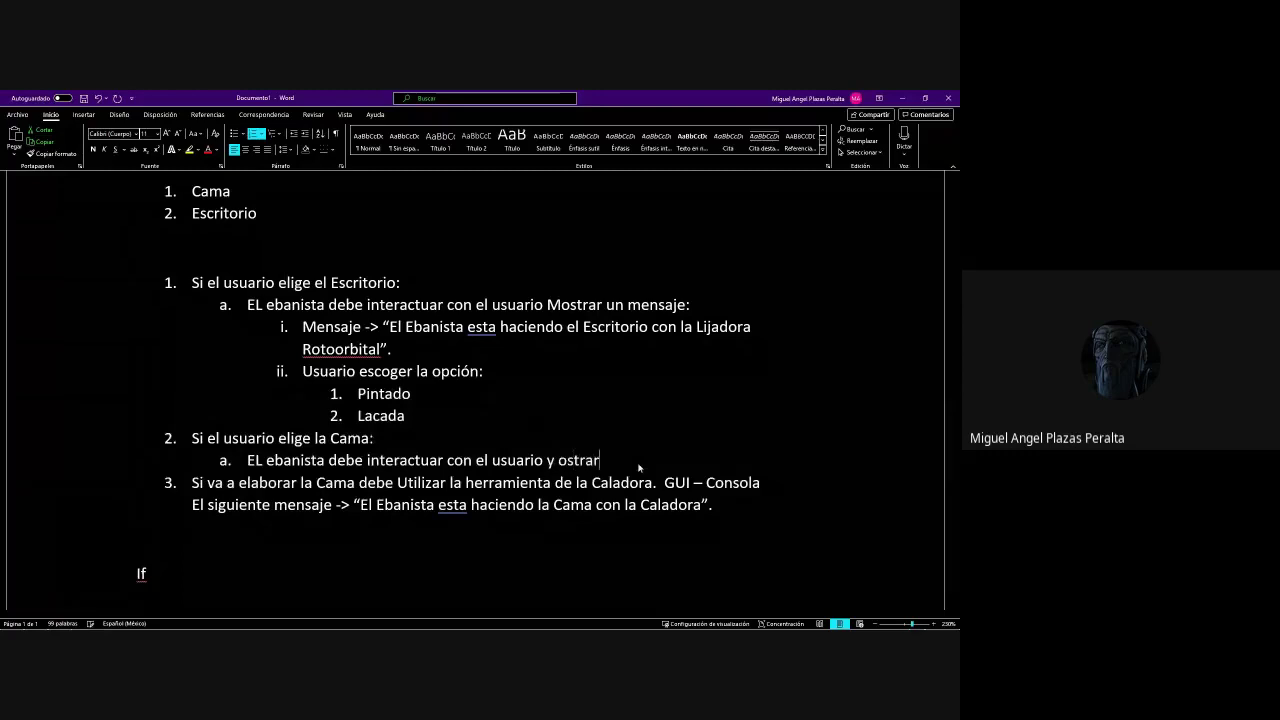
pyautogui.press('BackSpace')
pyautogui.press('BackSpace')
pyautogui.press('BackSpace')
pyautogui.press('BackSpace')
pyautogui.press('BackSpace')
pyautogui.press('BackSpace')
pyautogui.press('BackSpace')
pyautogui.press('BackSpace')
pyautogui.press('BackSpace')
pyautogui.write('os')
pyautogui.press('BackSpace')
pyautogui.press('BackSpace')
pyautogui.write('mostrar el siguiente ')
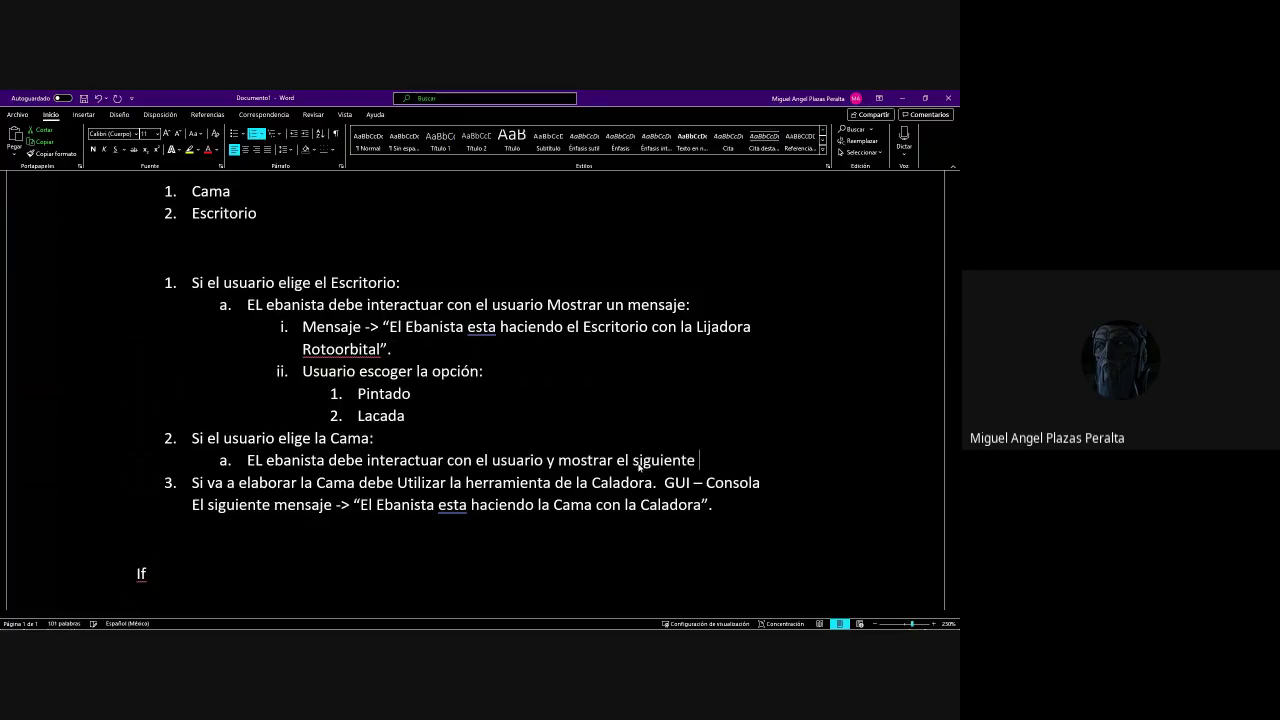
pyautogui.write('mensahe')
pyautogui.press('BackSpace')
pyautogui.press('BackSpace')
pyautogui.write('je:')
# Replace the third list item's text before the quoted Cama message with "Mensaje ->"
pyautogui.press('Return')
pyautogui.press('Tab')
pyautogui.write('q')
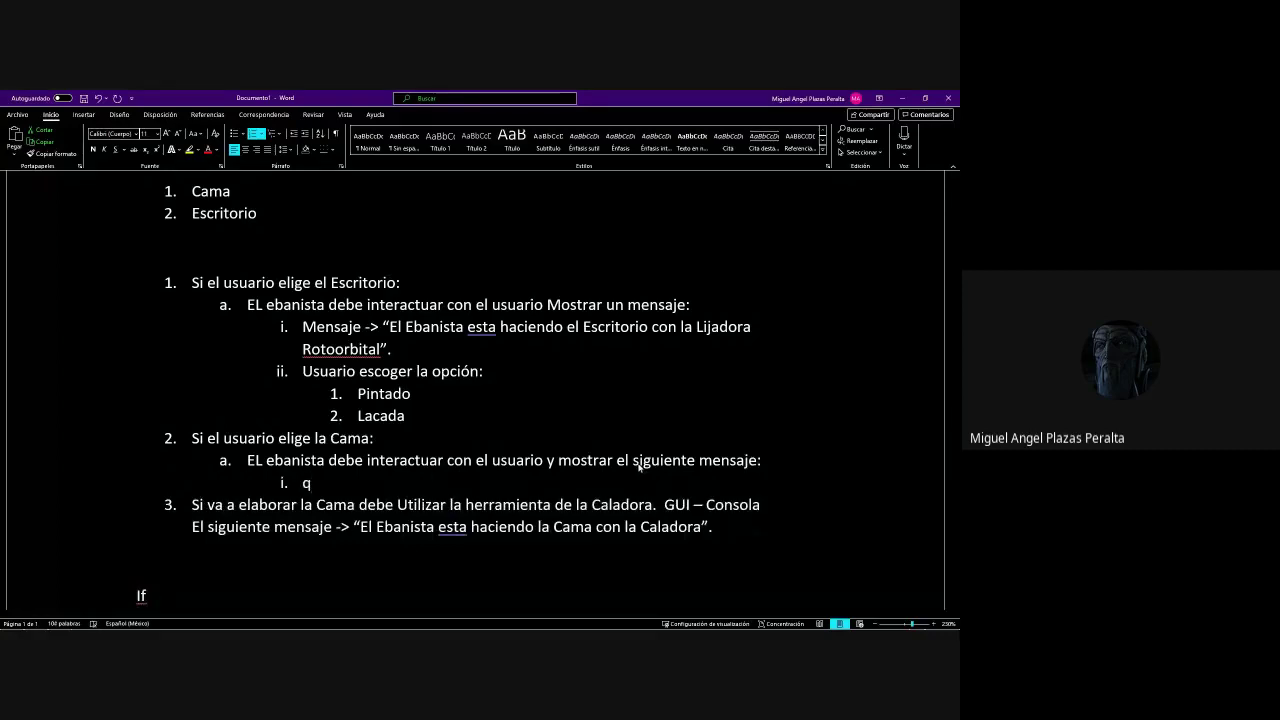
pyautogui.press('BackSpace')
pyautogui.write('Mensaje ->')
pyautogui.press('Delete')
pyautogui.press('Delete')
pyautogui.press('Delete')
pyautogui.press('Delete')
pyautogui.press('Delete')
pyautogui.press('Delete')
pyautogui.press('Delete')
pyautogui.press('Delete')
pyautogui.press('Delete')
pyautogui.press('Delete')
pyautogui.press('Delete')
pyautogui.press('Delete')
pyautogui.press('Delete')
pyautogui.press('Delete')
pyautogui.press('Delete')
pyautogui.press('Delete')
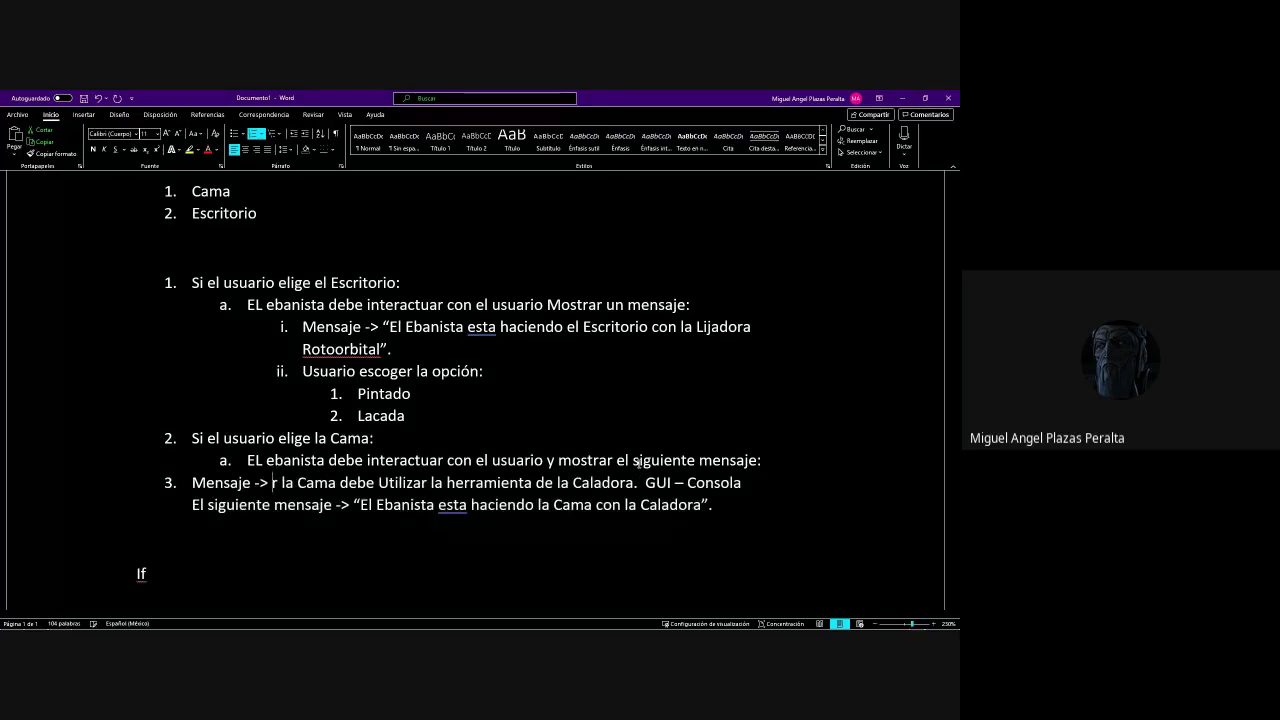
pyautogui.press('Delete')
pyautogui.press('Delete')
pyautogui.press('Delete')
pyautogui.press('Delete')
pyautogui.press('Delete')
pyautogui.press('Delete')
pyautogui.press('Delete')
pyautogui.press('Delete')
pyautogui.press('Delete')
pyautogui.press('Delete')
pyautogui.press('Delete')
pyautogui.press('Delete')
pyautogui.press('Delete')
pyautogui.press('Delete')
pyautogui.press('Delete')
pyautogui.press('Delete')
pyautogui.press('Delete')
pyautogui.press('Delete')
pyautogui.press('Delete')
pyautogui.press('Delete')
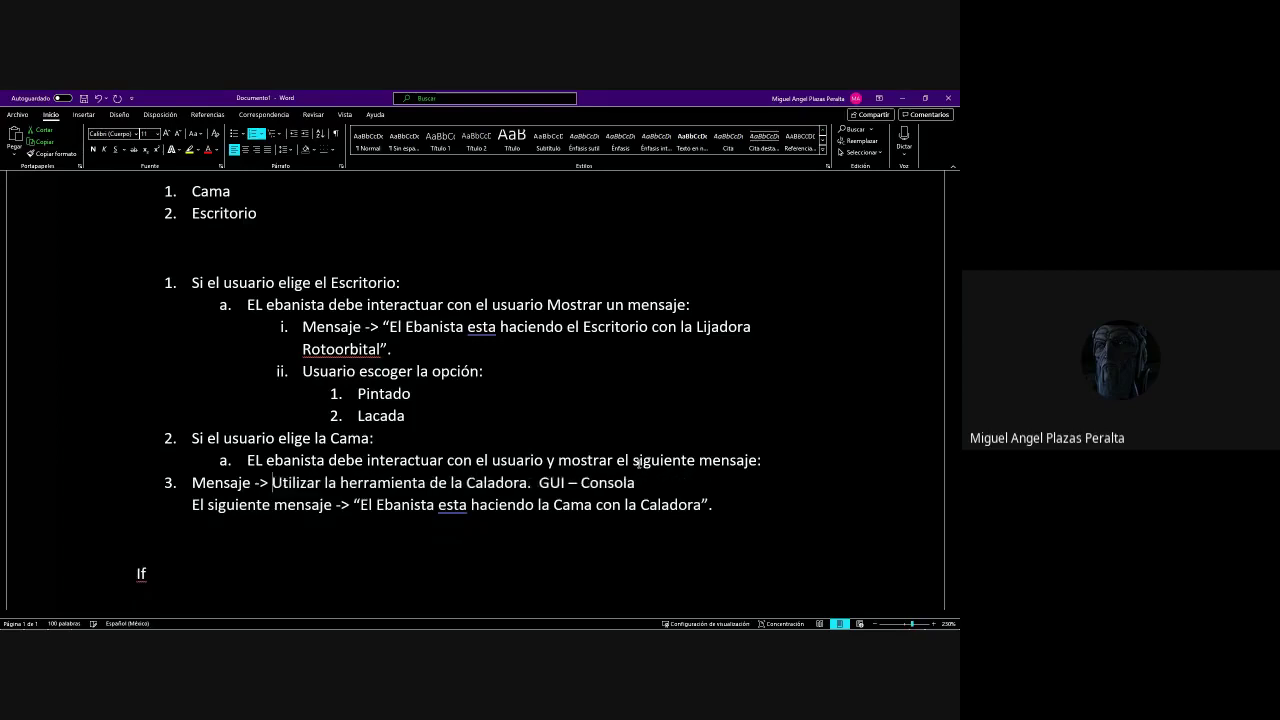
pyautogui.press('Delete')
pyautogui.press('Delete')
pyautogui.press('Delete')
pyautogui.press('Delete')
pyautogui.press('Delete')
pyautogui.press('Delete')
pyautogui.press('Delete')
pyautogui.press('Delete')
pyautogui.press('Delete')
pyautogui.press('Delete')
pyautogui.press('Delete')
pyautogui.press('Delete')
pyautogui.press('Delete')
pyautogui.press('Delete')
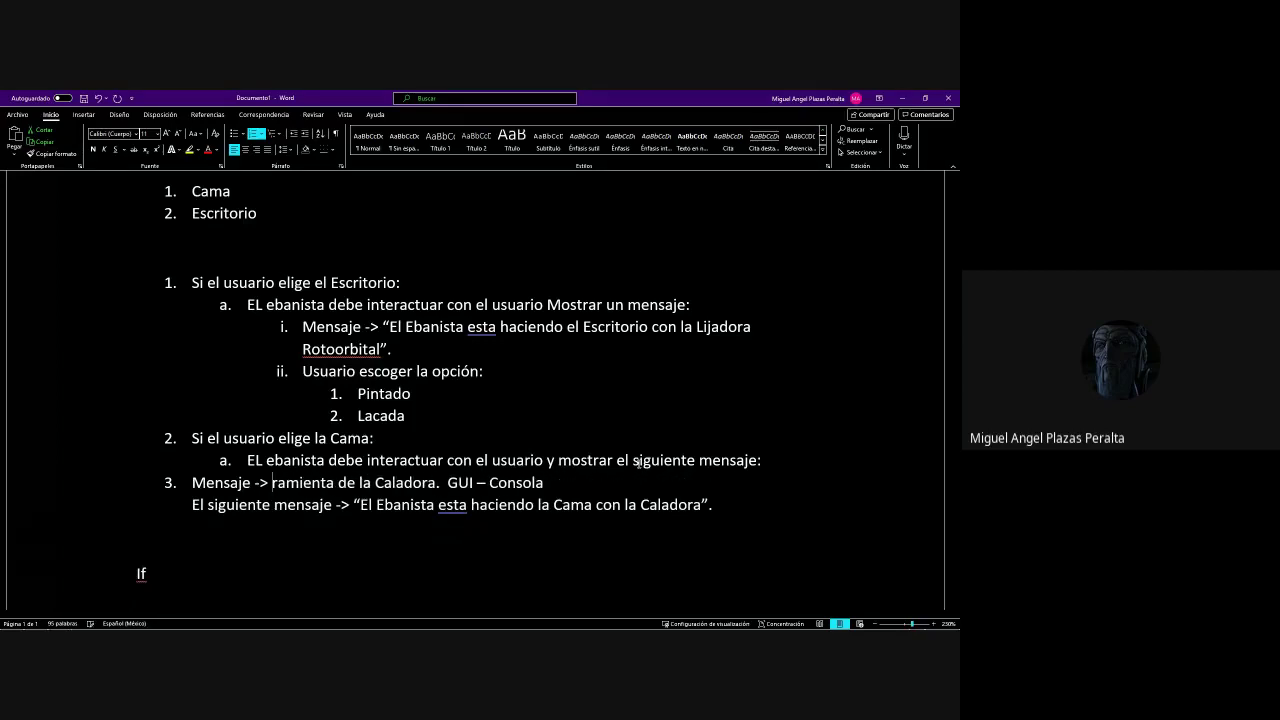
pyautogui.press('Delete')
pyautogui.press('Delete')
pyautogui.press('Delete')
pyautogui.press('Delete')
pyautogui.press('Delete')
pyautogui.press('Delete')
pyautogui.press('Delete')
pyautogui.press('Delete')
pyautogui.press('Delete')
pyautogui.press('Delete')
pyautogui.press('Delete')
pyautogui.press('Delete')
pyautogui.press('Delete')
pyautogui.press('Delete')
pyautogui.press('Delete')
pyautogui.press('Delete')
pyautogui.press('Delete')
pyautogui.press('Delete')
pyautogui.press('Delete')
pyautogui.press('Delete')
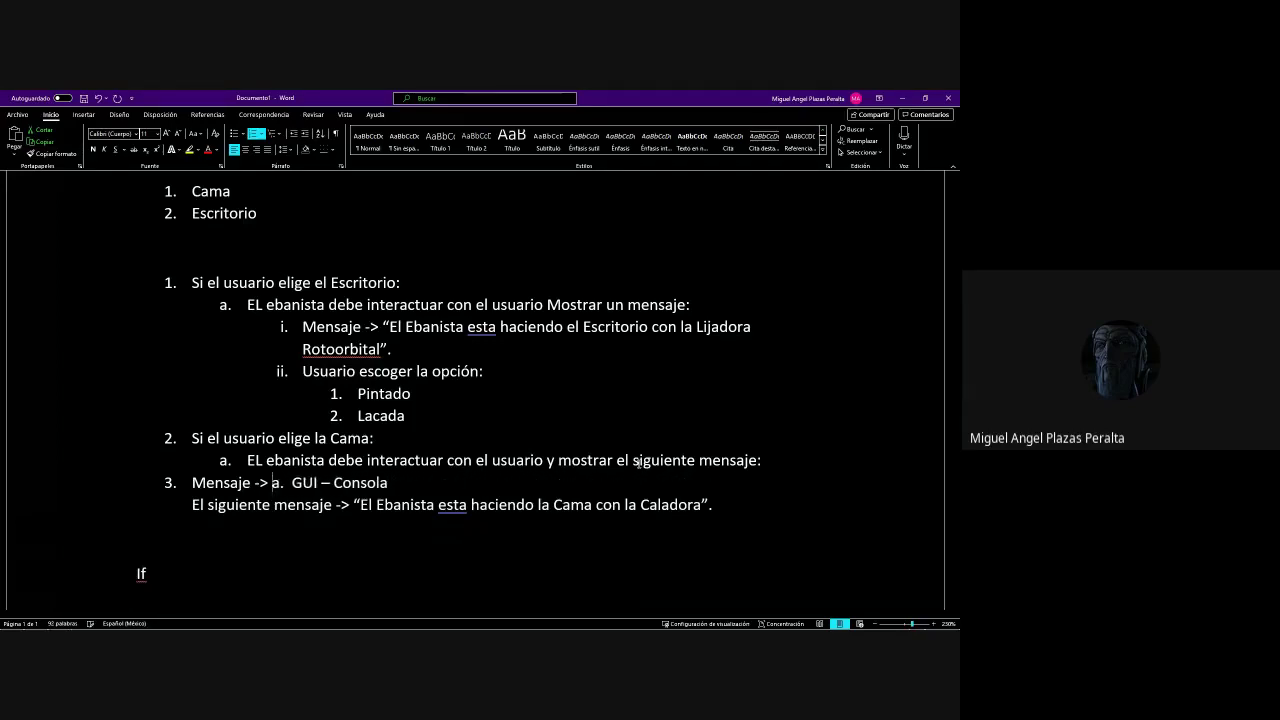
pyautogui.press('Delete')
pyautogui.press('Delete')
pyautogui.press('Delete')
pyautogui.press('Delete')
pyautogui.press('Delete')
pyautogui.press('Delete')
pyautogui.press('Delete')
pyautogui.press('Delete')
pyautogui.press('Delete')
pyautogui.press('Delete')
pyautogui.press('Delete')
pyautogui.press('Delete')
pyautogui.press('Delete')
pyautogui.press('Delete')
pyautogui.press('Delete')
pyautogui.press('Delete')
pyautogui.press('Delete')
pyautogui.press('Delete')
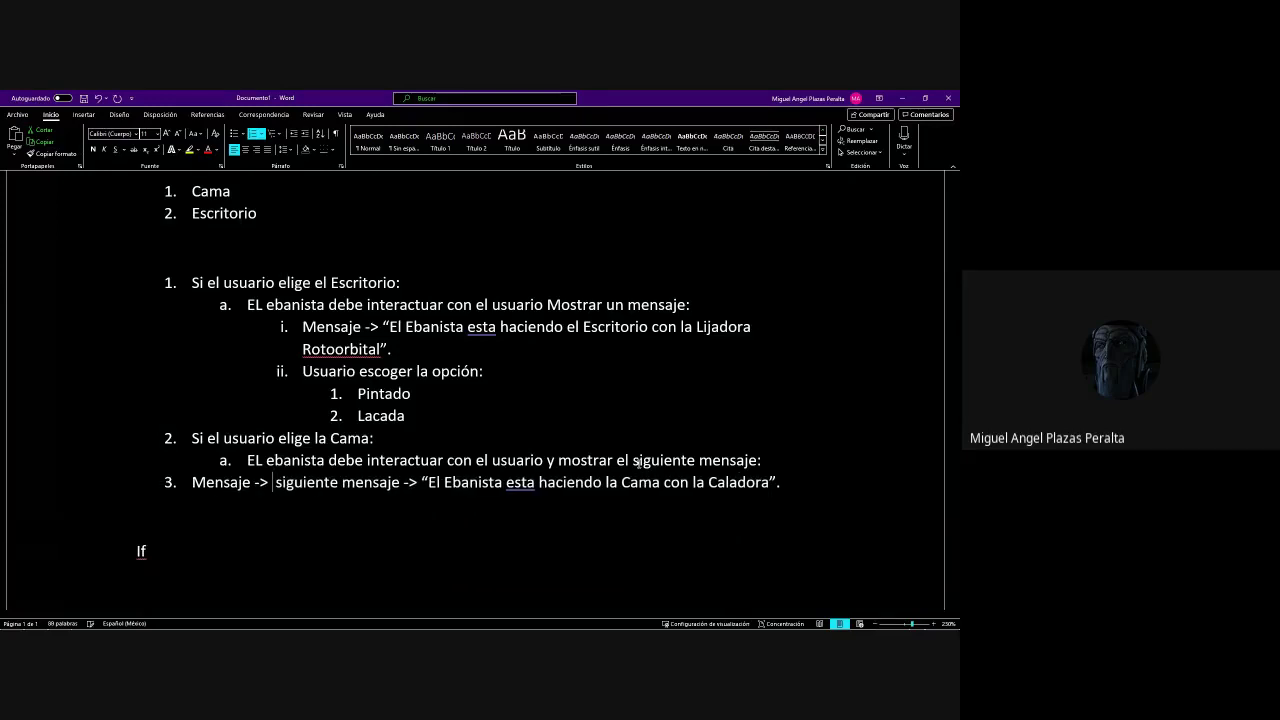
pyautogui.press('Delete')
pyautogui.press('Delete')
pyautogui.press('Delete')
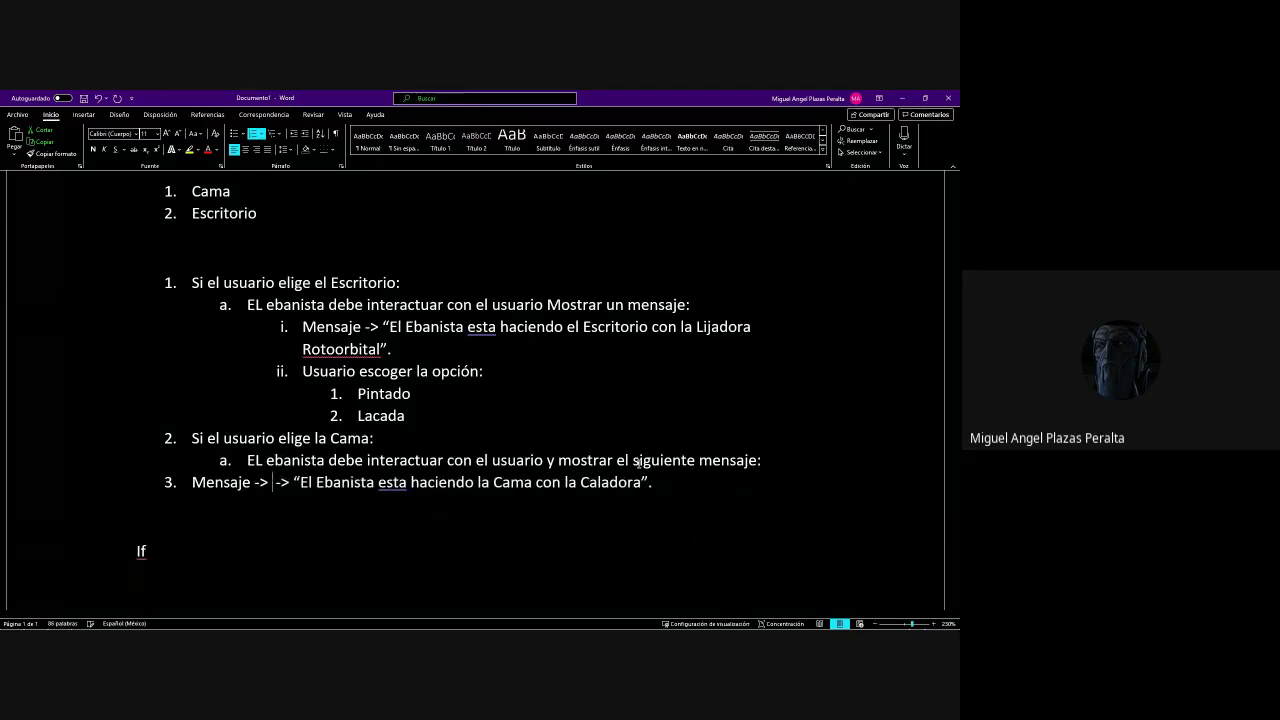
pyautogui.press('Delete')
pyautogui.press('Delete')
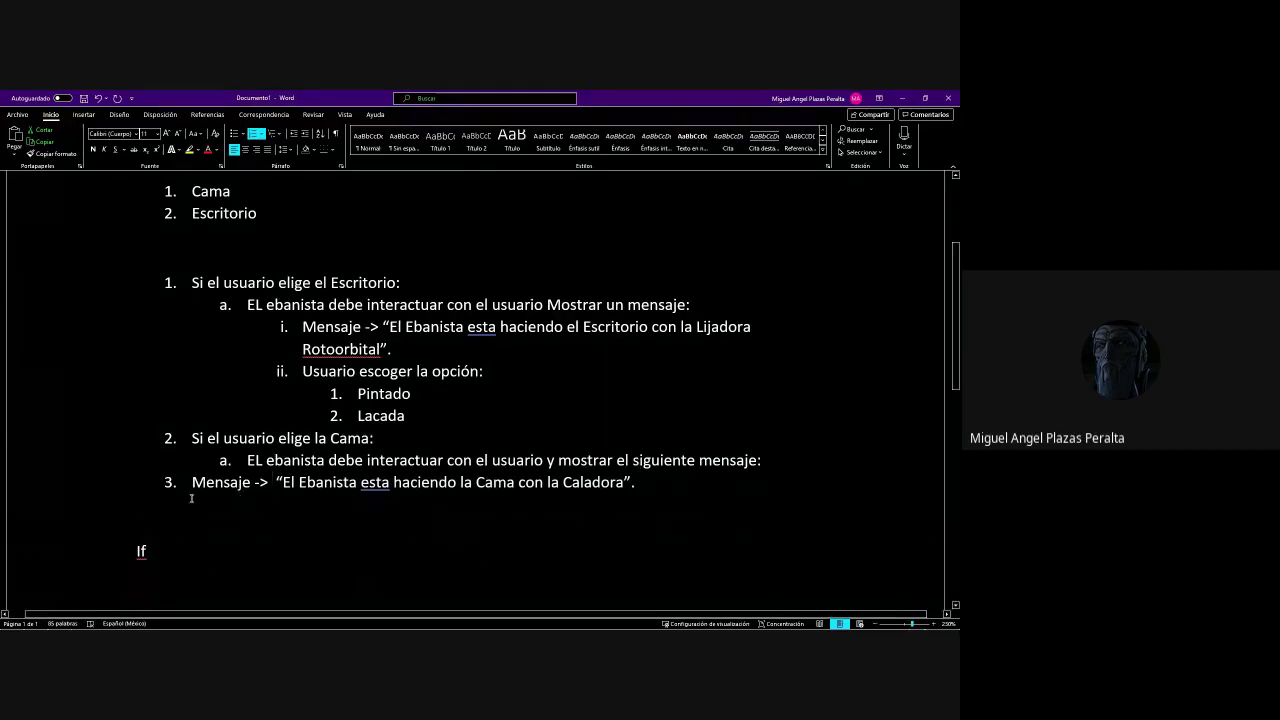
# Demote the Cama "Mensaje ->" item two levels so it sits beneath its "EL ebanista debe interactuar" sub-item
pyautogui.press('Home')
pyautogui.press('Tab')
pyautogui.press('Tab')
pyautogui.press('End')
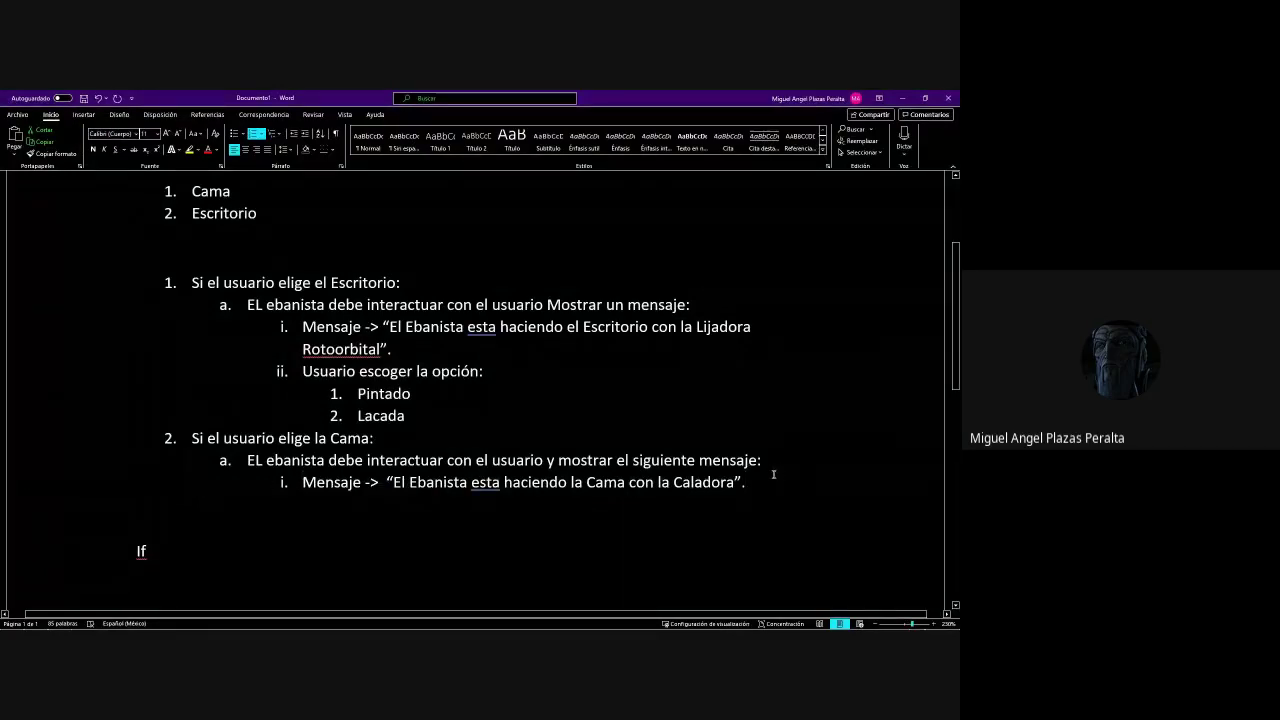
# Add the third-level item "Usuario escoger la opción:" below the Cama message, with the nested option "Pintada"
pyautogui.press('Return')
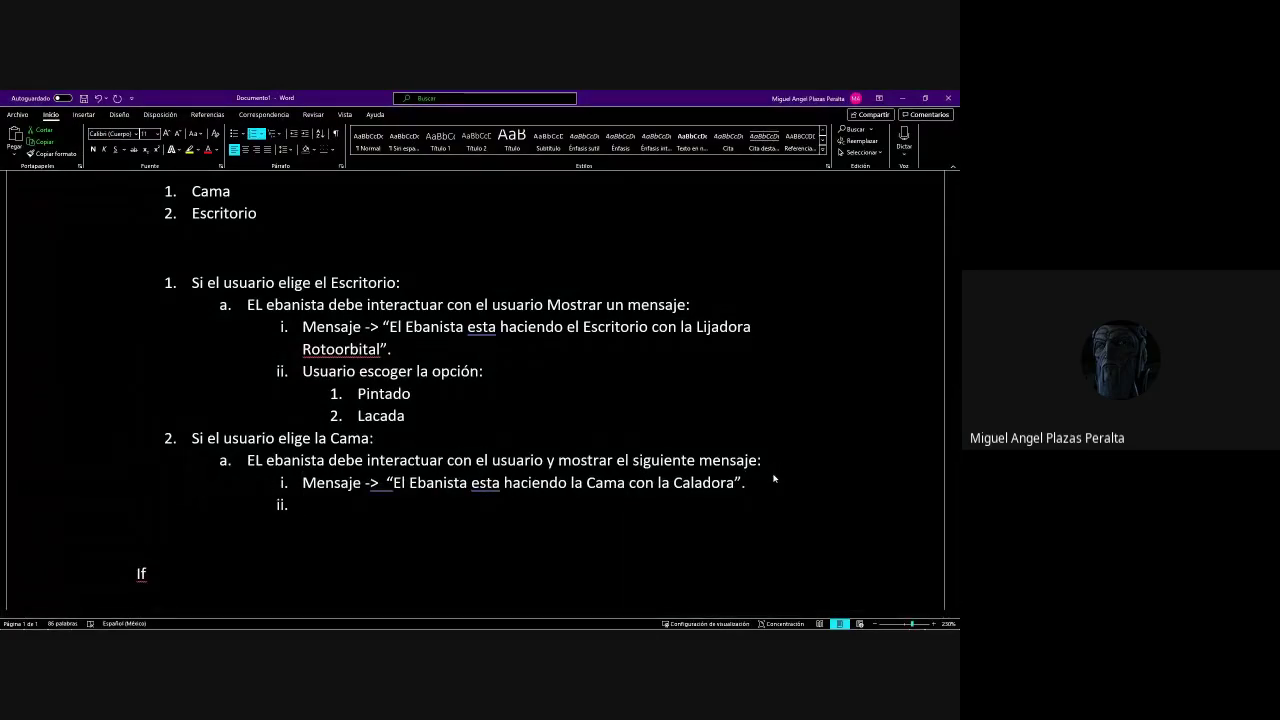
pyautogui.write('Usuario escoger la')
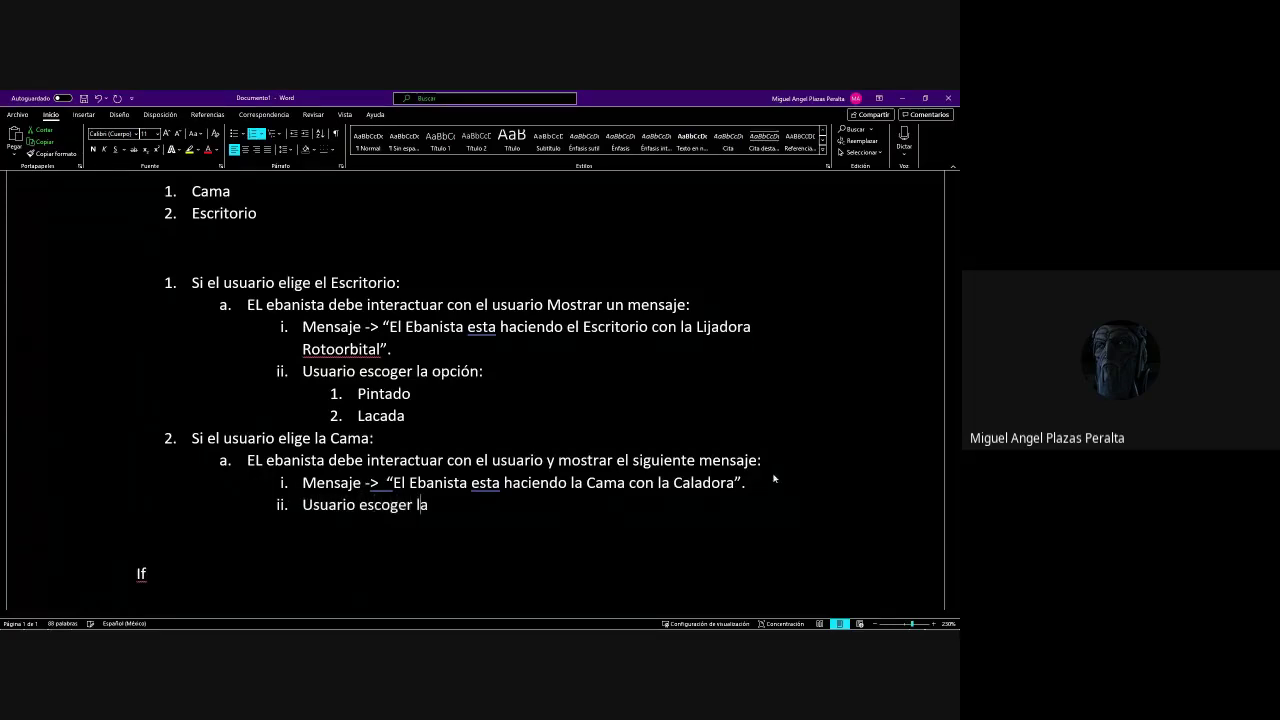
pyautogui.write(' opción:')
pyautogui.press('Return')
pyautogui.press('Tab')
pyautogui.write('P')
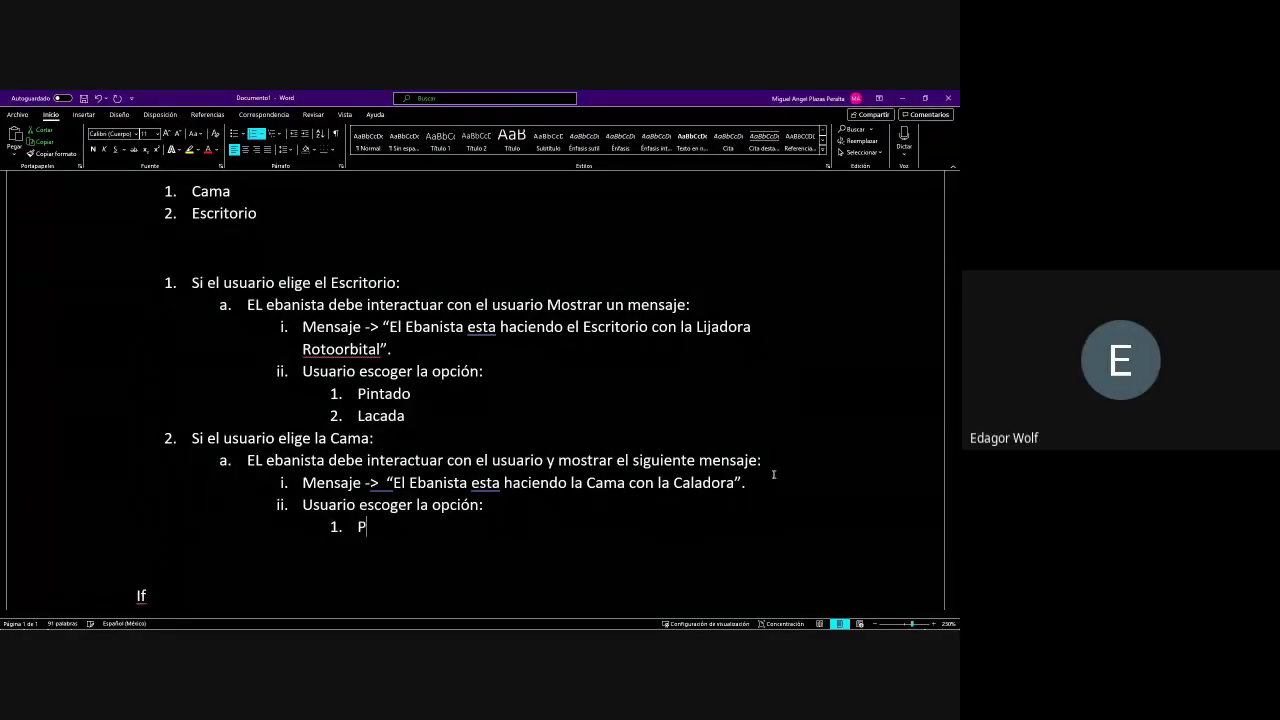
pyautogui.write('intada')
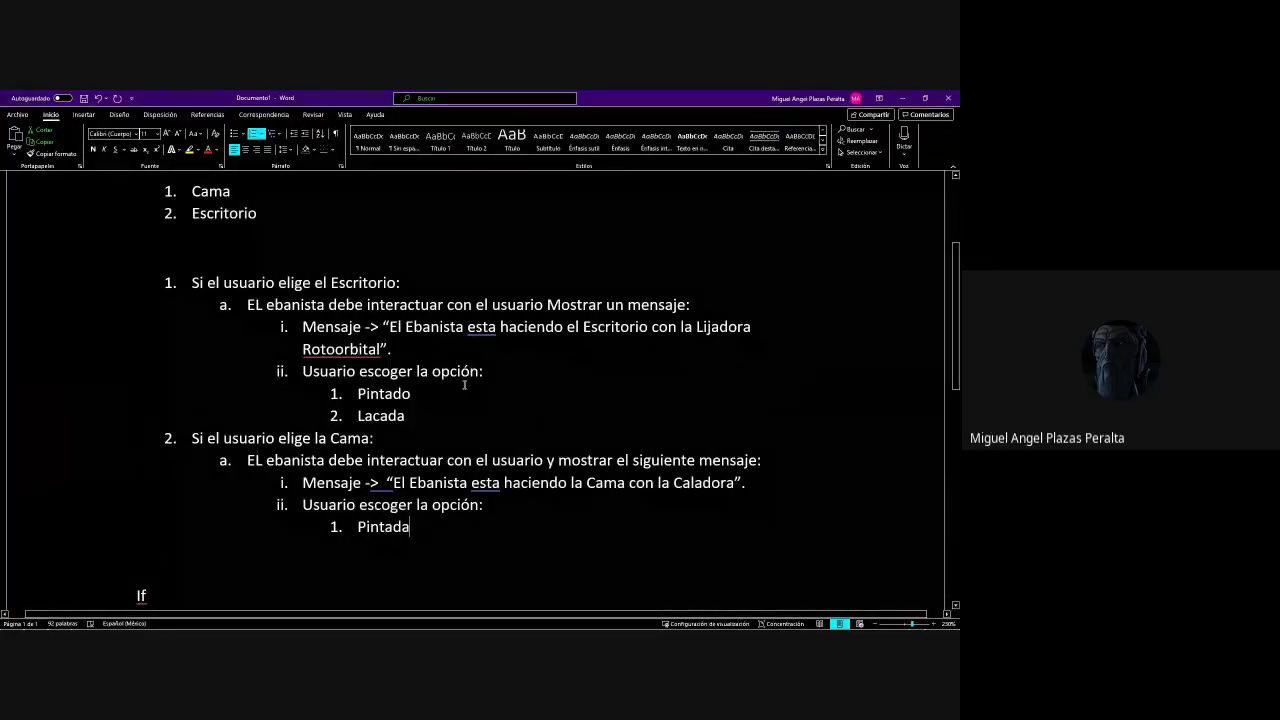
# Change the Escritorio option "Pintado" to "Pintada"
pyautogui.press('BackSpace')
pyautogui.write('a')
pyautogui.press('Down')
pyautogui.press('Down')
pyautogui.press('Down')
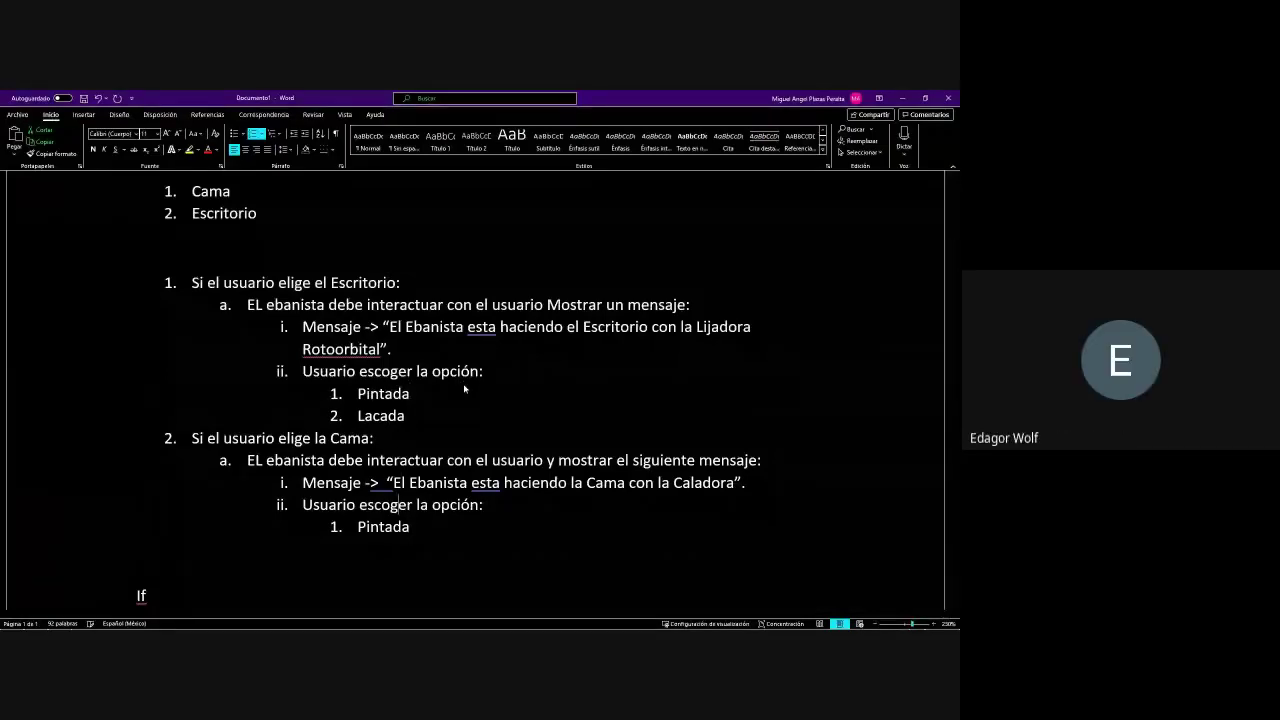
# Add "Lacada" as the second nested option for the Cama and clear the stray "If" below the list
pyautogui.press('End')
pyautogui.press('Return')
pyautogui.write('Lacada4')
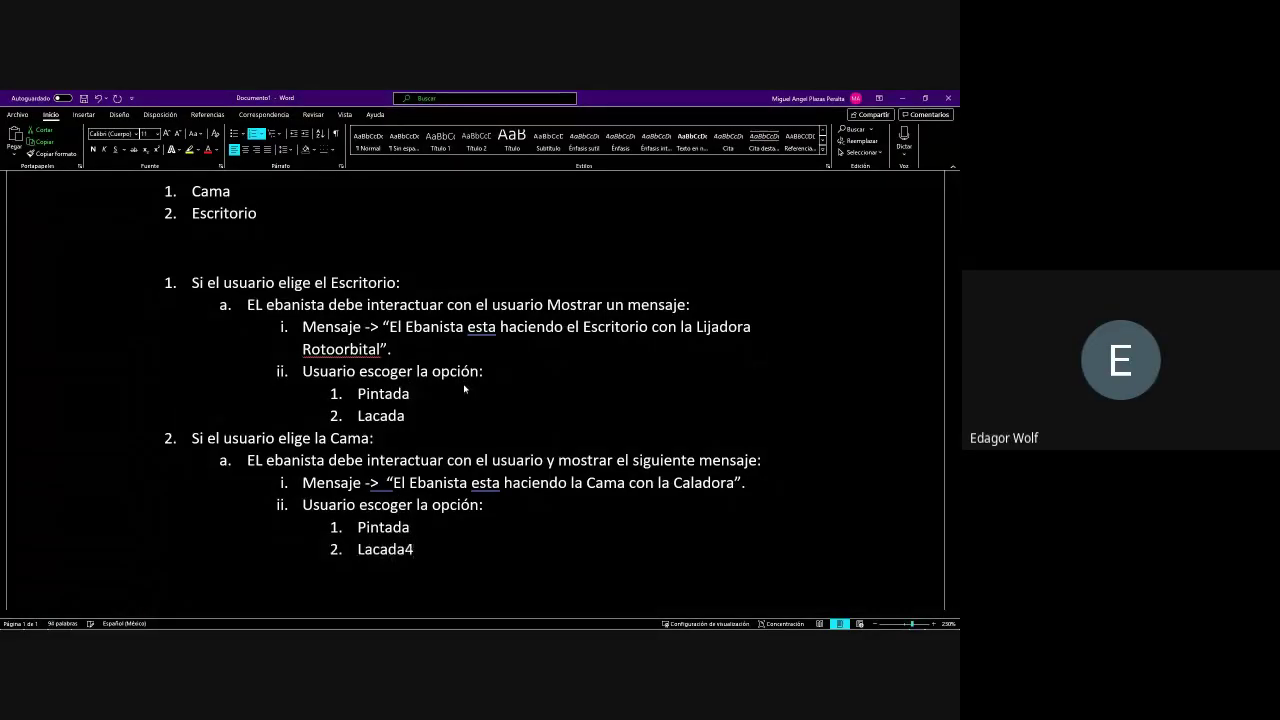
pyautogui.press('BackSpace')
pyautogui.press('Return')
pyautogui.press('BackSpace')
pyautogui.press('BackSpace')
pyautogui.press('Return')
pyautogui.press('BackSpace')
# Review the Escritorio and Cama list, highlighting the quoted message in the Escritorio case
pyautogui.scroll(-1, 464, 389)
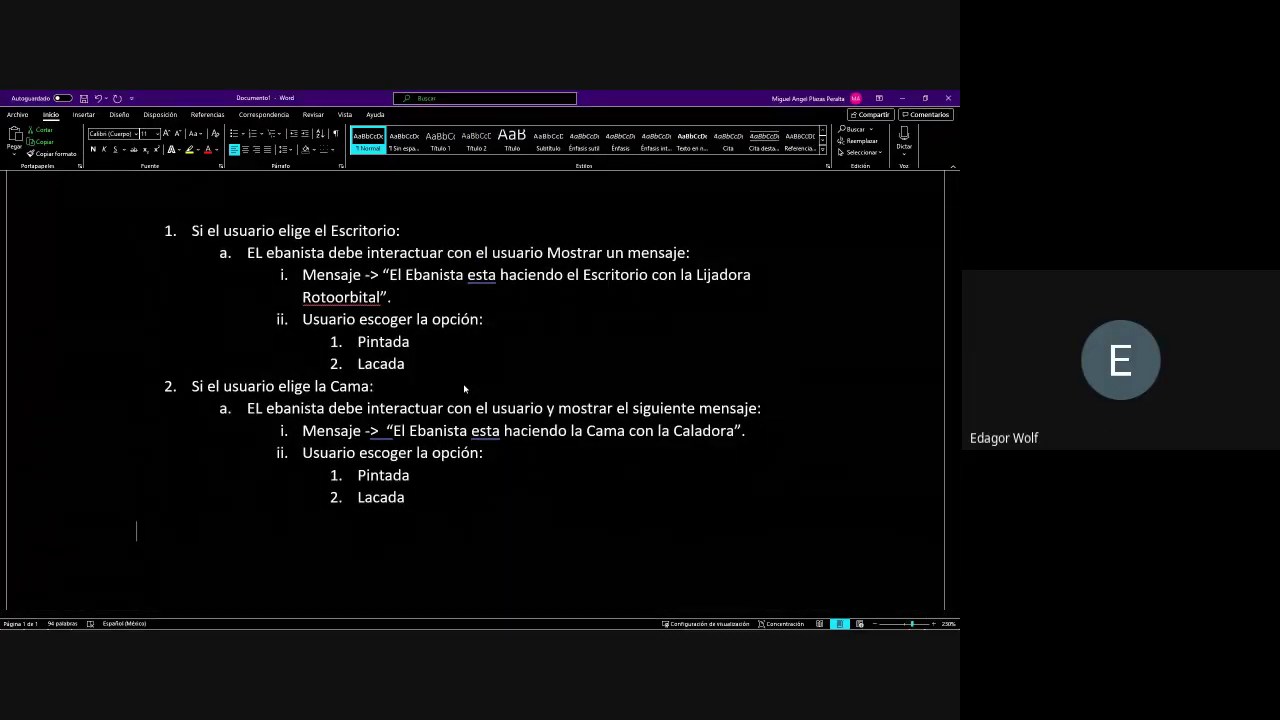
pyautogui.scroll(1, 464, 389)
pyautogui.scroll(-2, 464, 389)
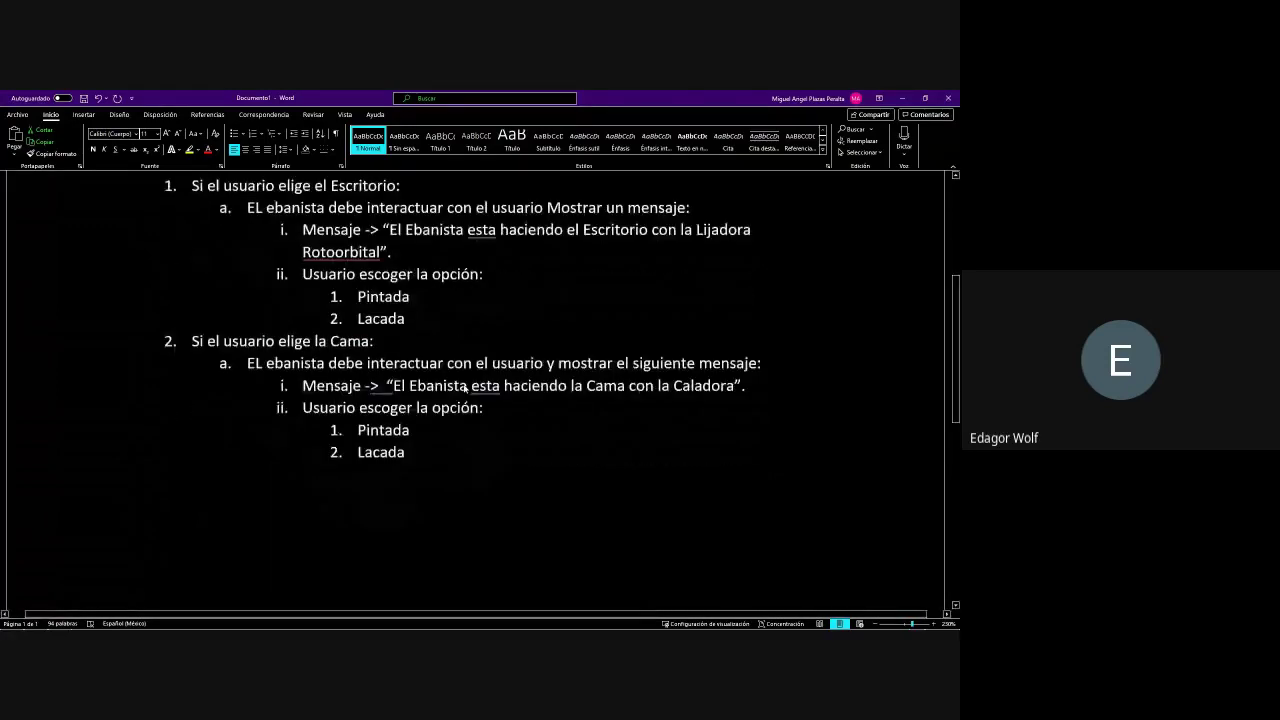
pyautogui.scroll(1, 464, 389)
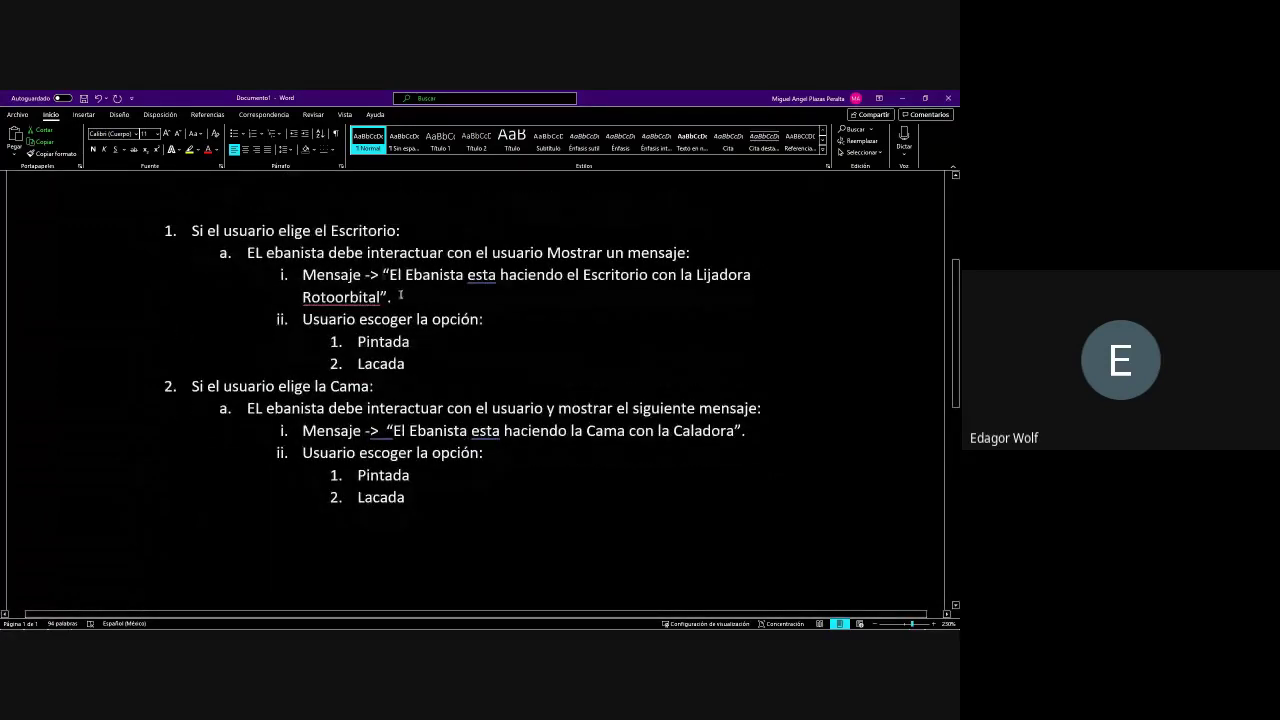
pyautogui.moveTo(383, 275); pyautogui.dragTo(391, 294)
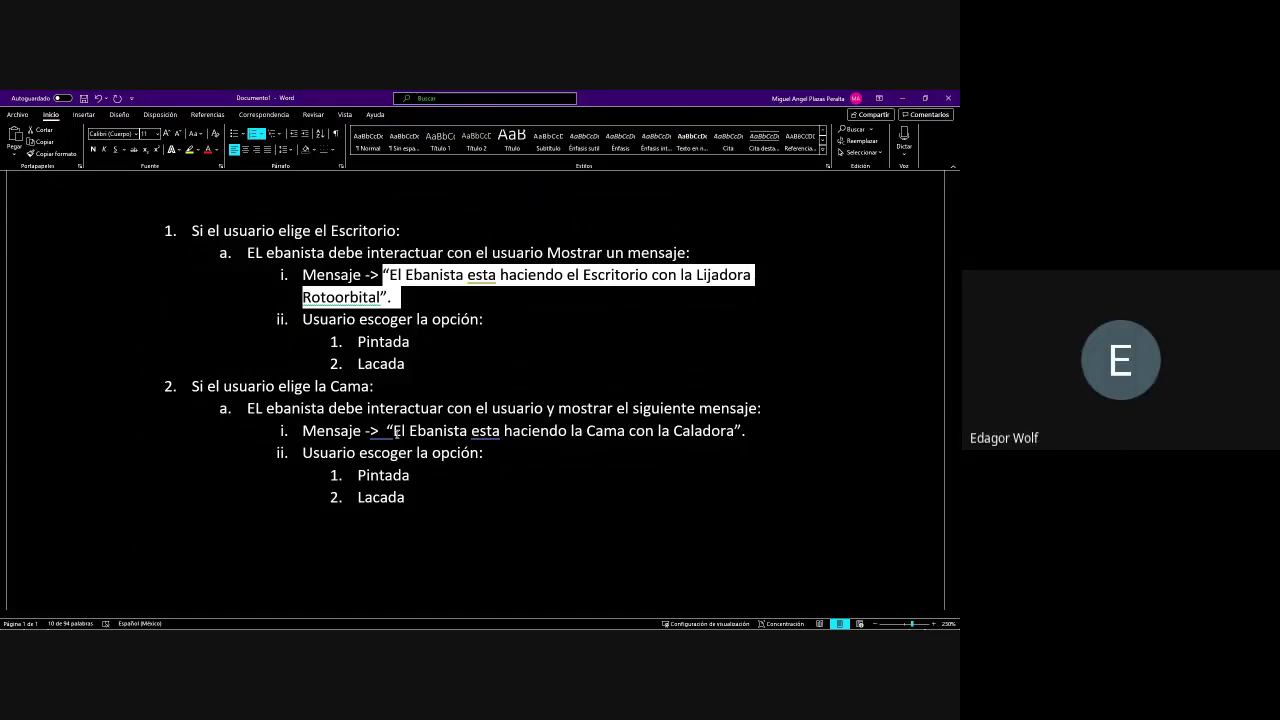
pyautogui.click(395, 431)
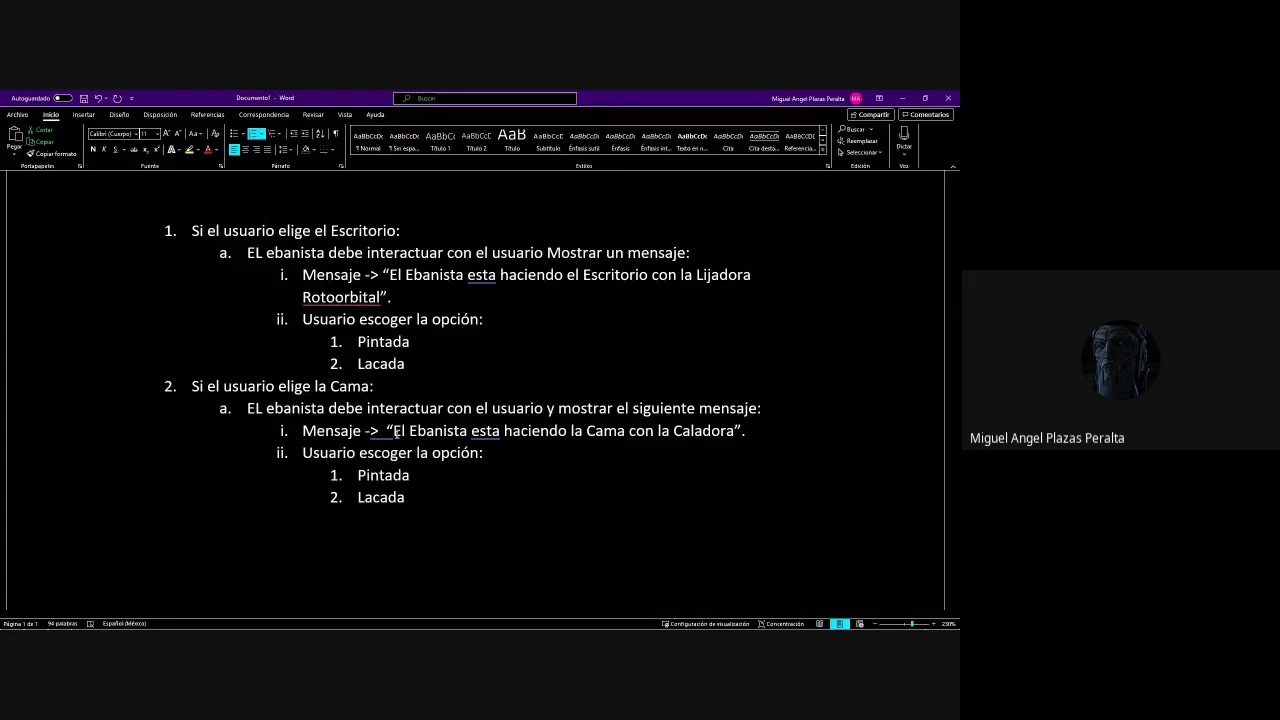
# Add the note "Un número o carácter distinto debe arrojar" below the list, followed by the message "Error" in quotation marks
pyautogui.hotkey('ctrl', 'End')
pyautogui.press('Return')
pyautogui.press('Return')
pyautogui.press('Return')
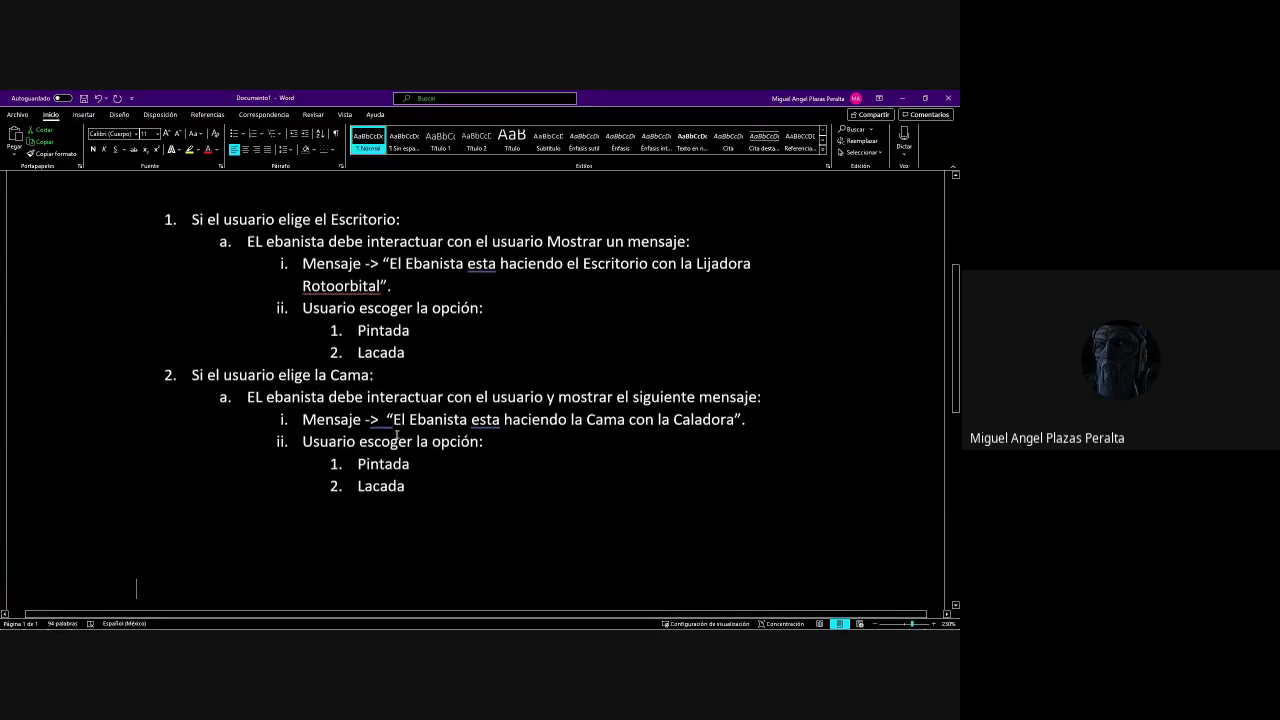
pyautogui.write('w')
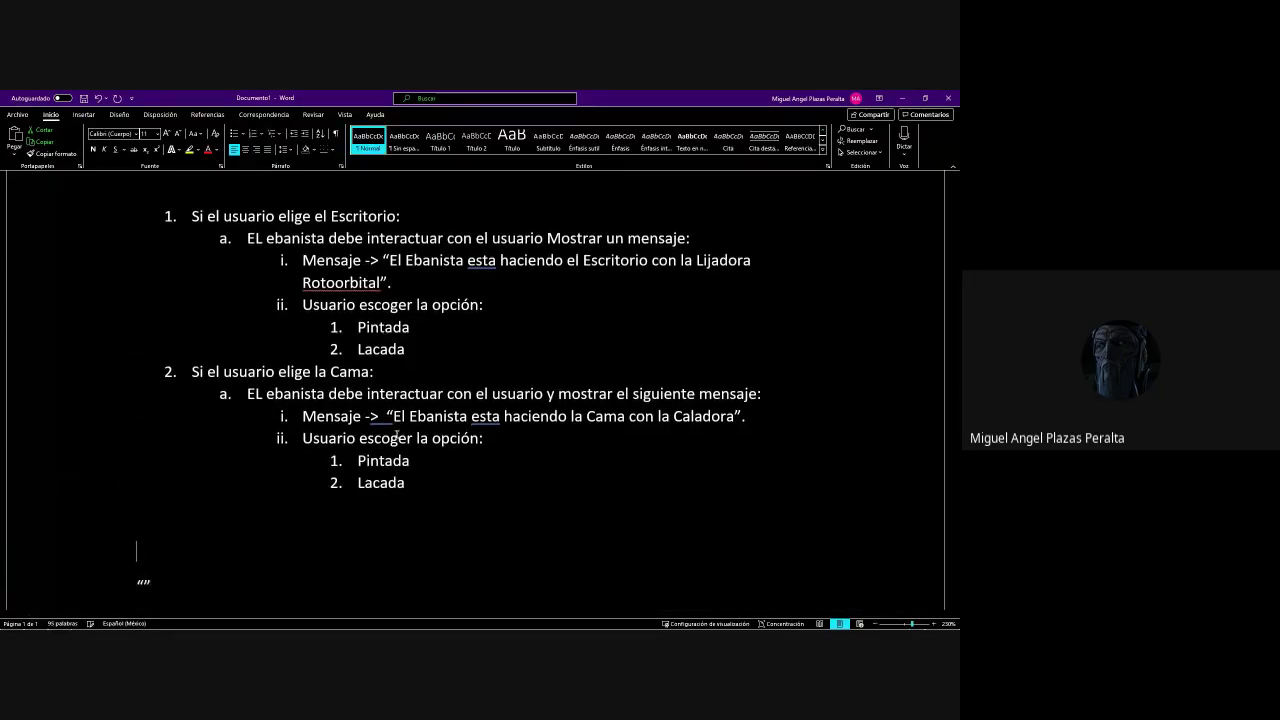
pyautogui.write('Un número o carac')
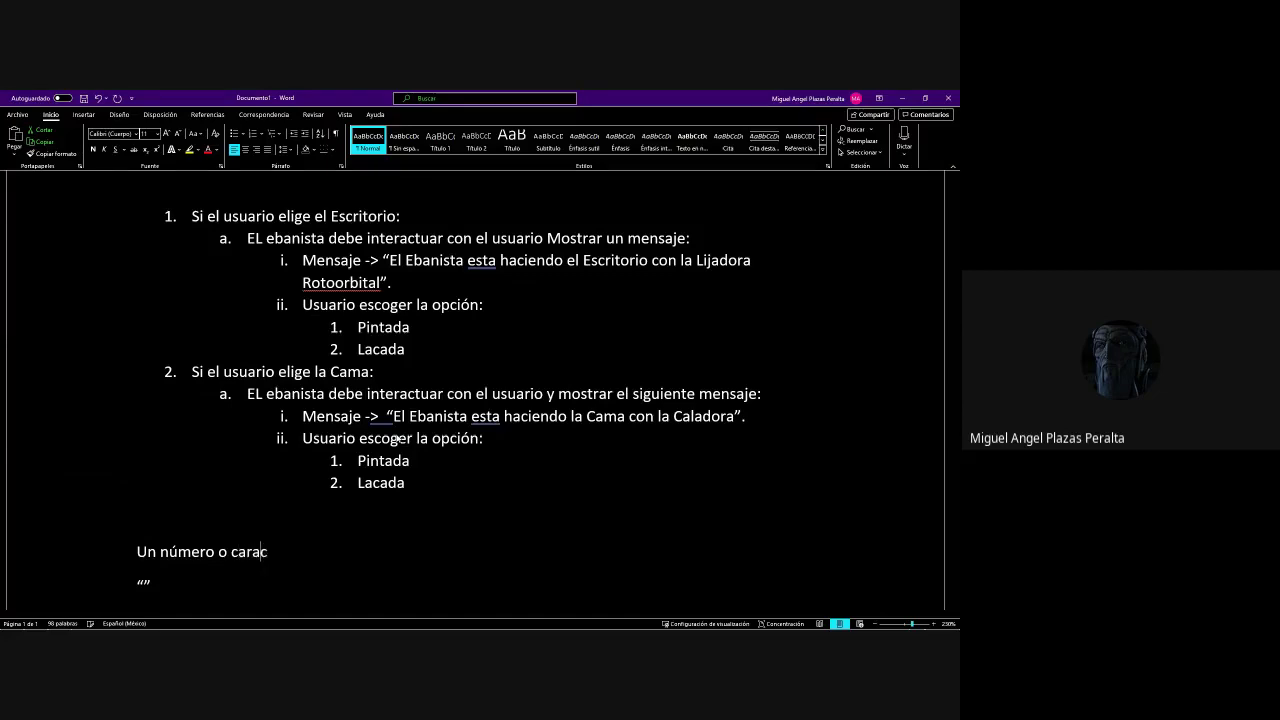
pyautogui.write('ter')
pyautogui.press('BackSpace')
pyautogui.write('r distinto')
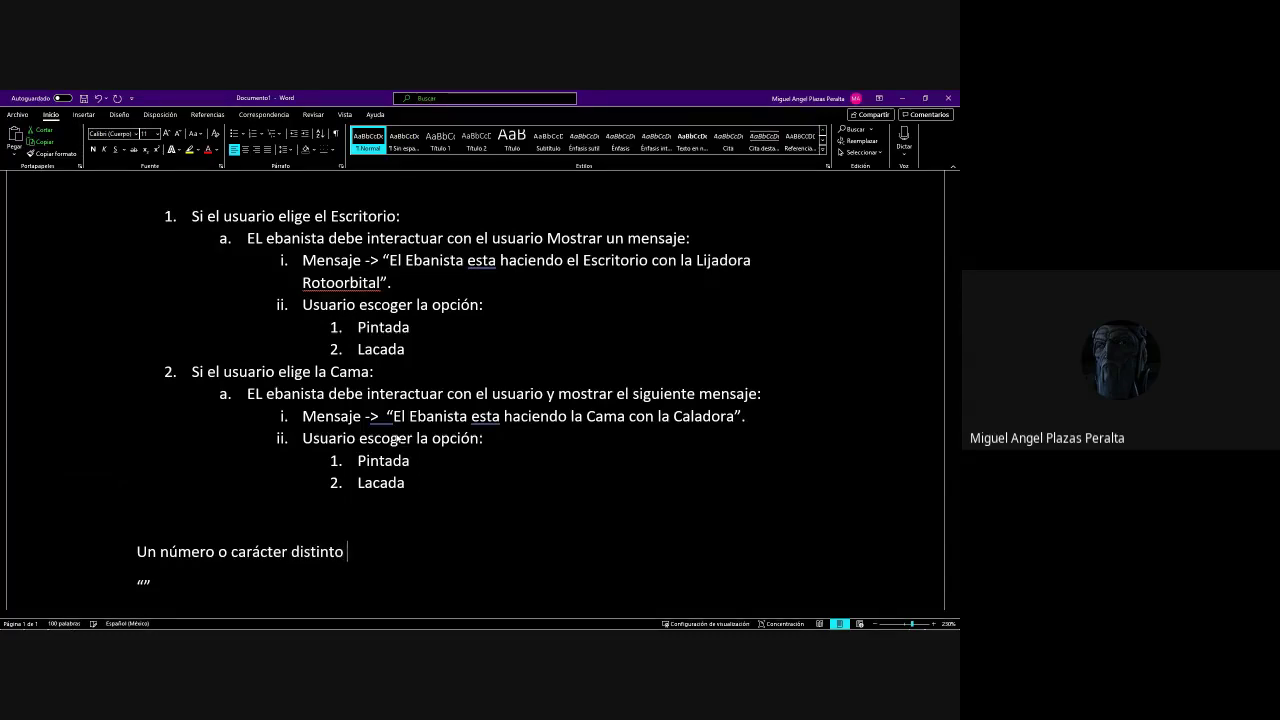
pyautogui.write(' debe arrojar “')
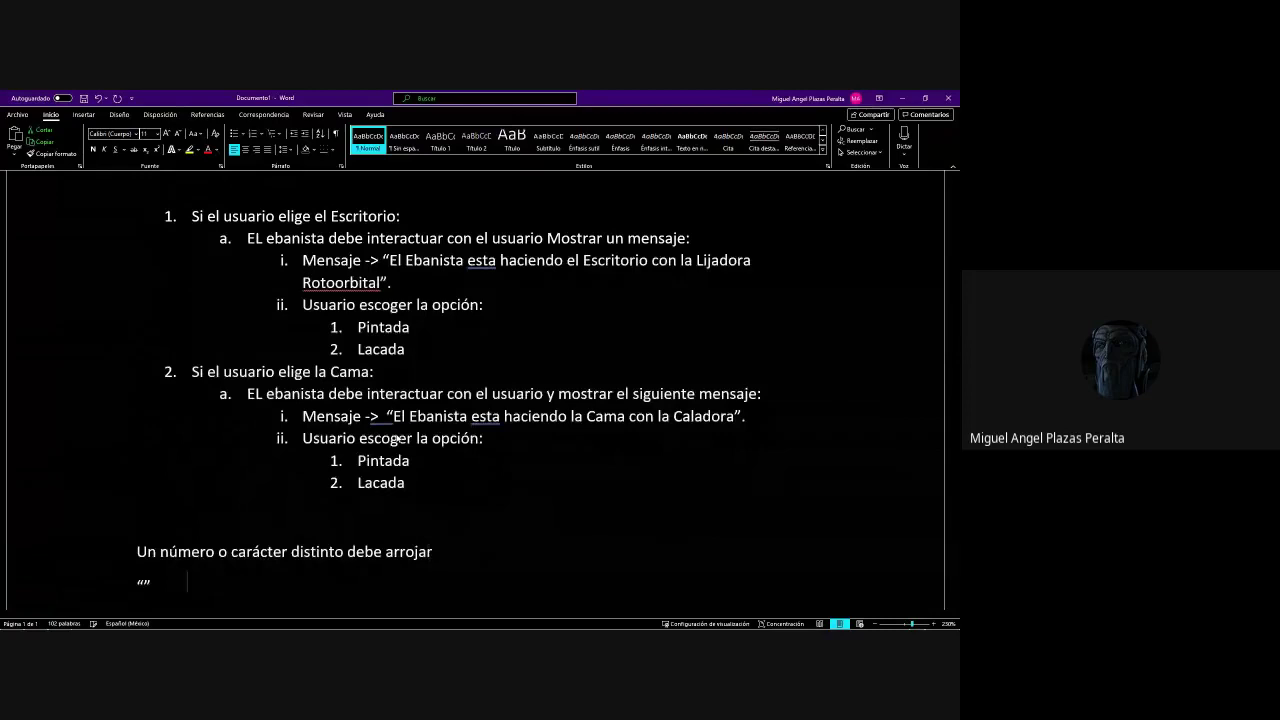
pyautogui.write('Err')
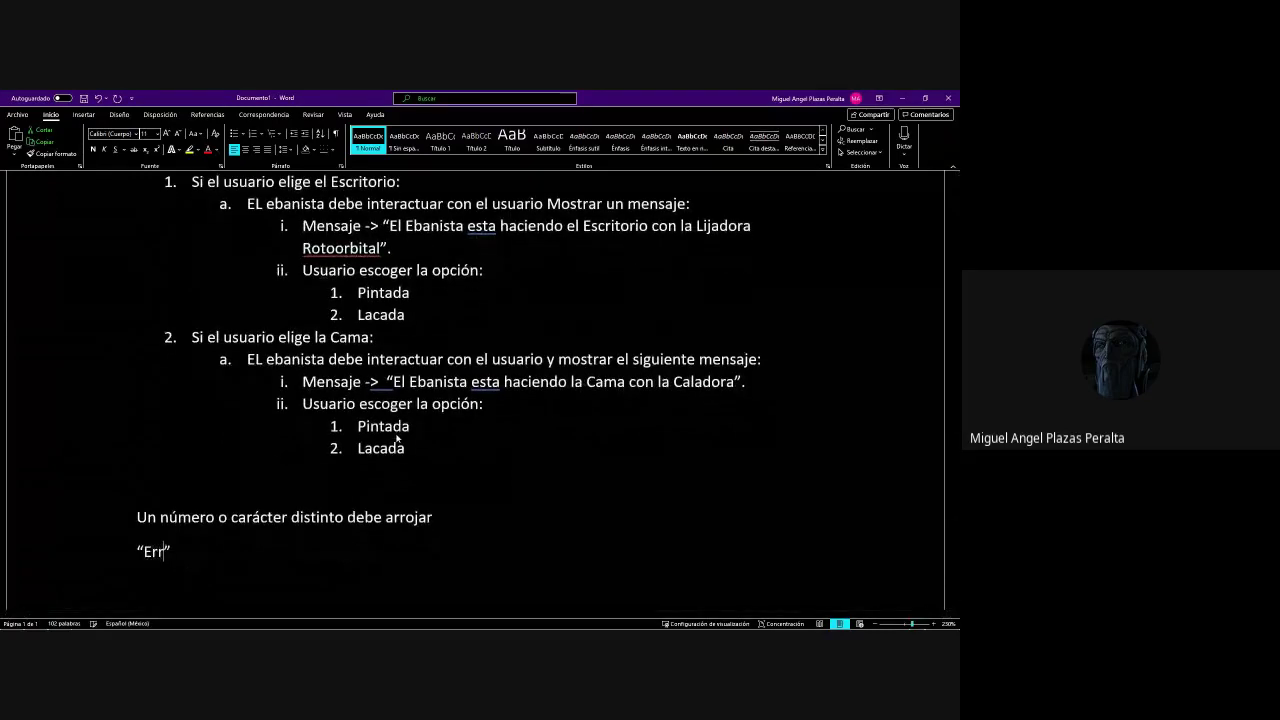
pyautogui.write('or')
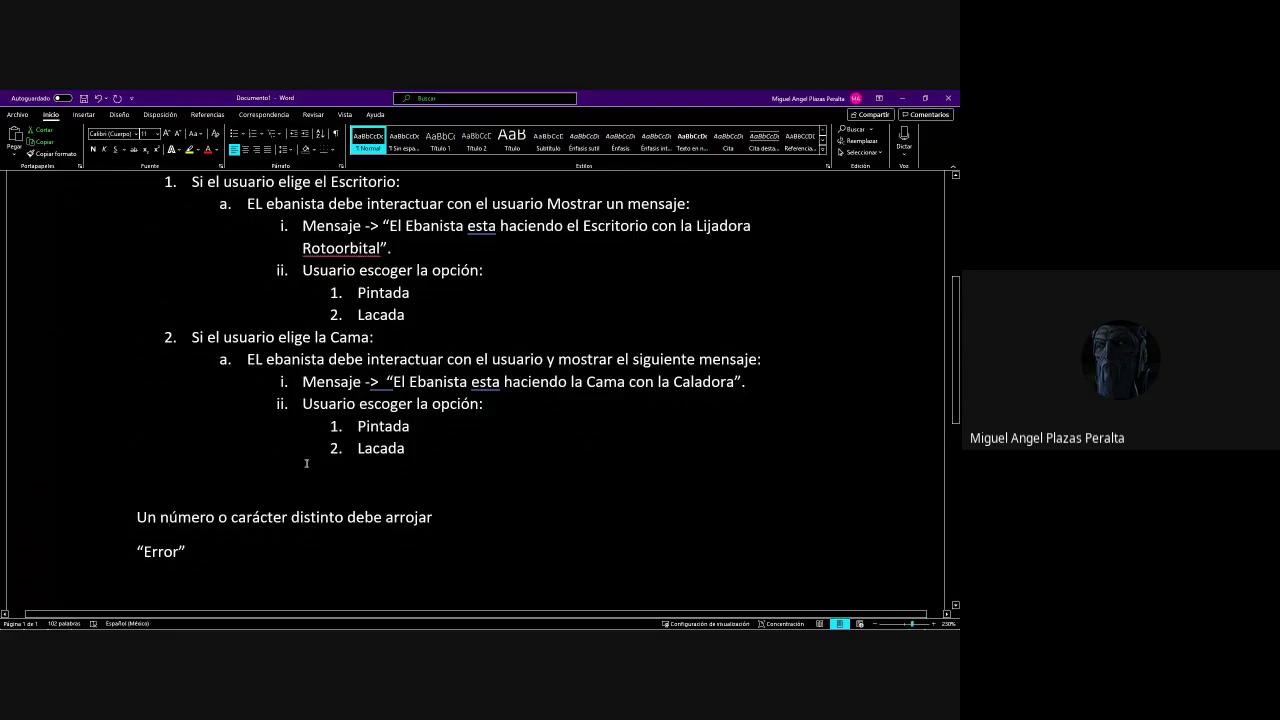
pyautogui.scroll(1, 306, 463)
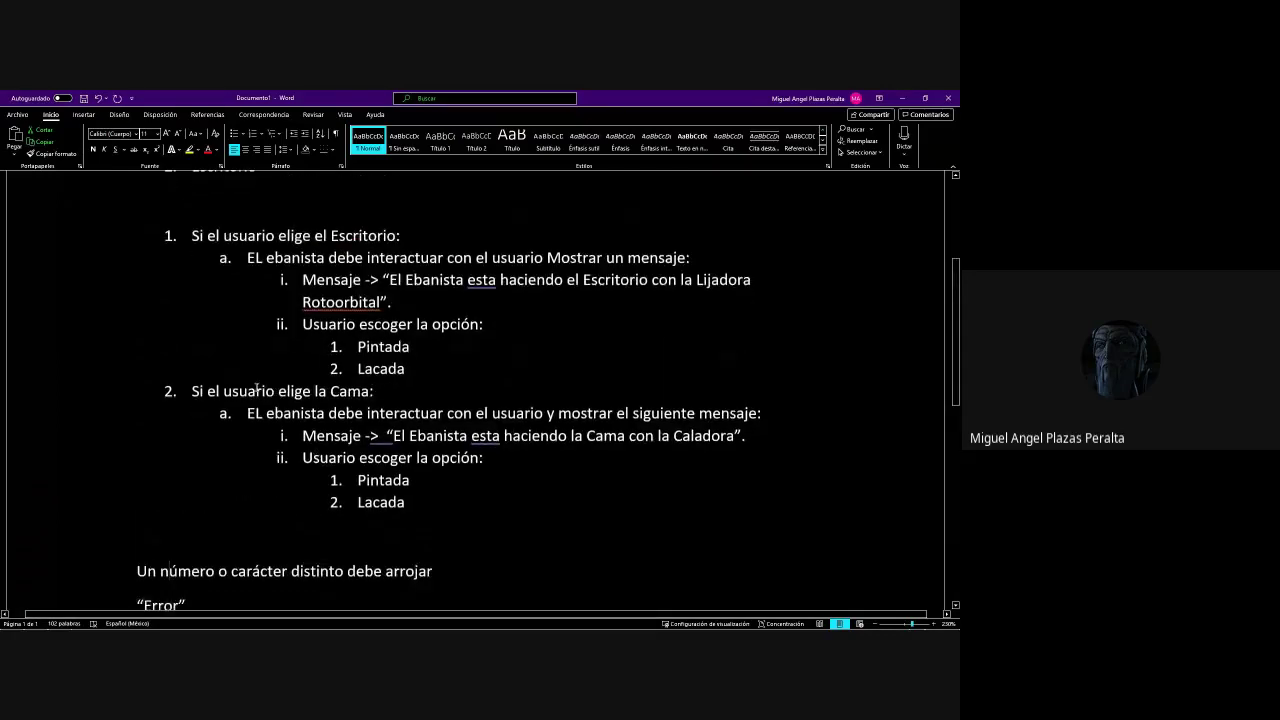
pyautogui.click(376, 436)
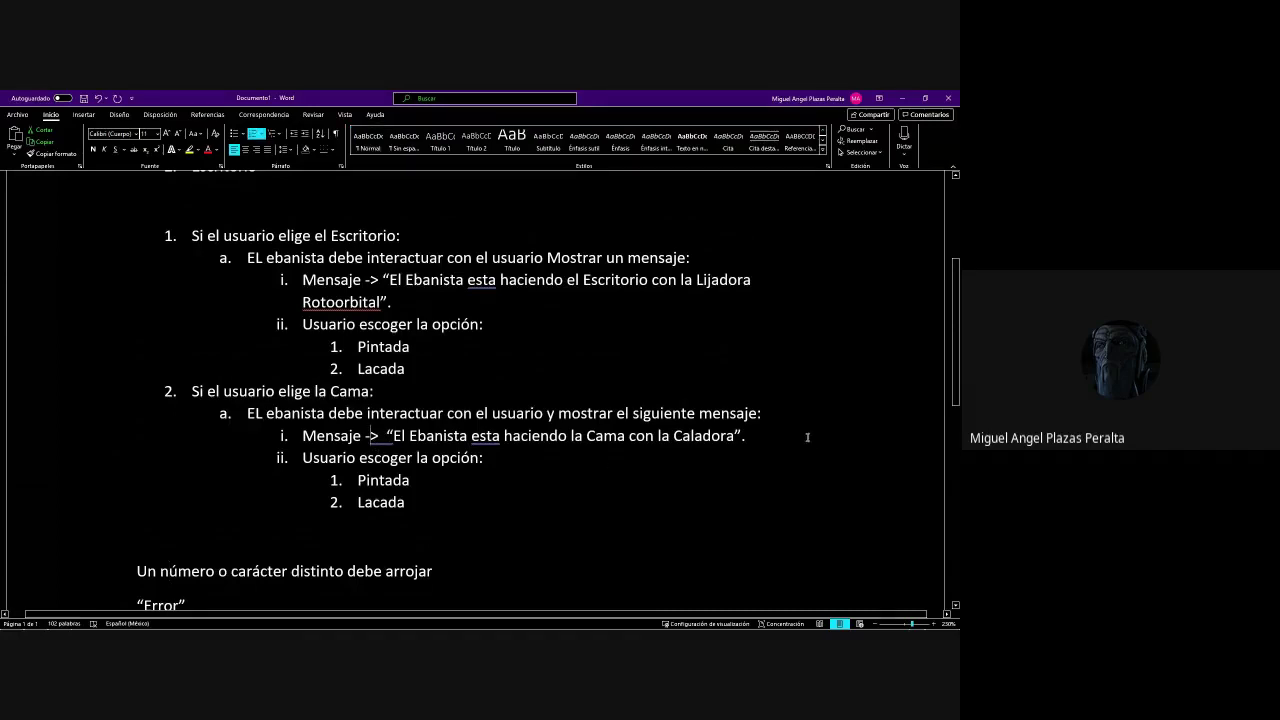
pyautogui.moveTo(806, 437); pyautogui.dragTo(386, 437)
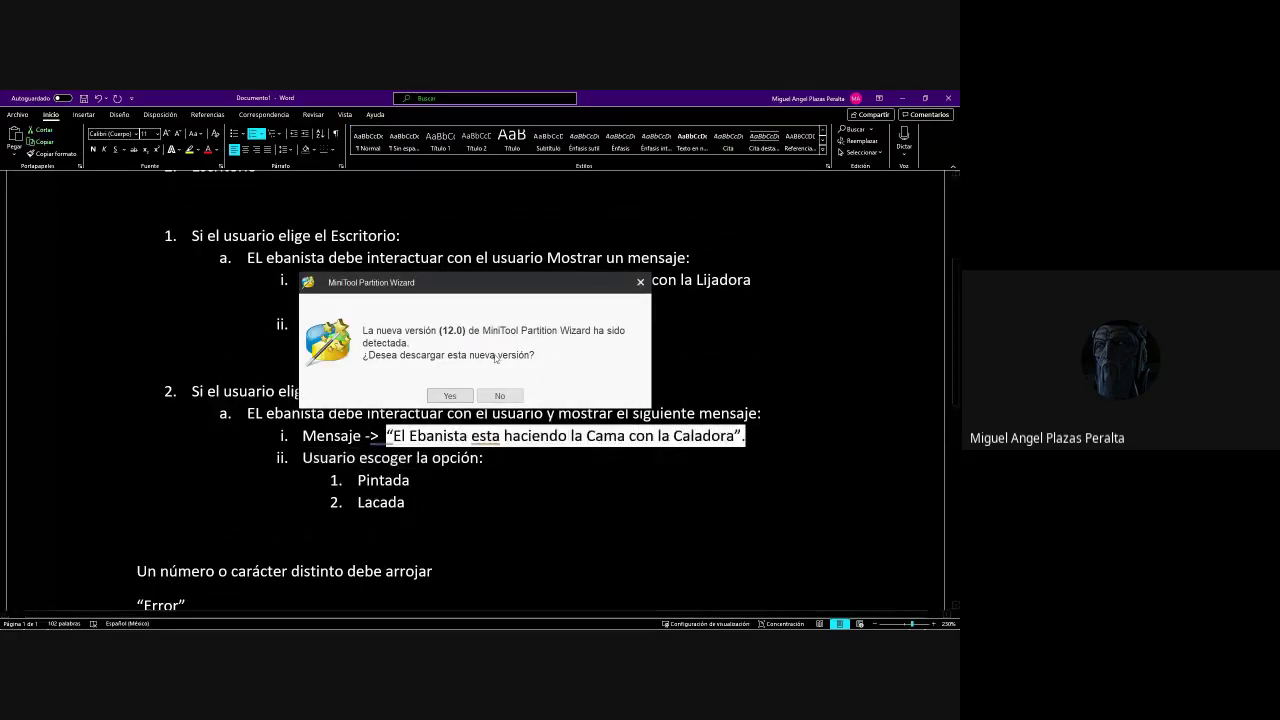
pyautogui.click(384, 510)
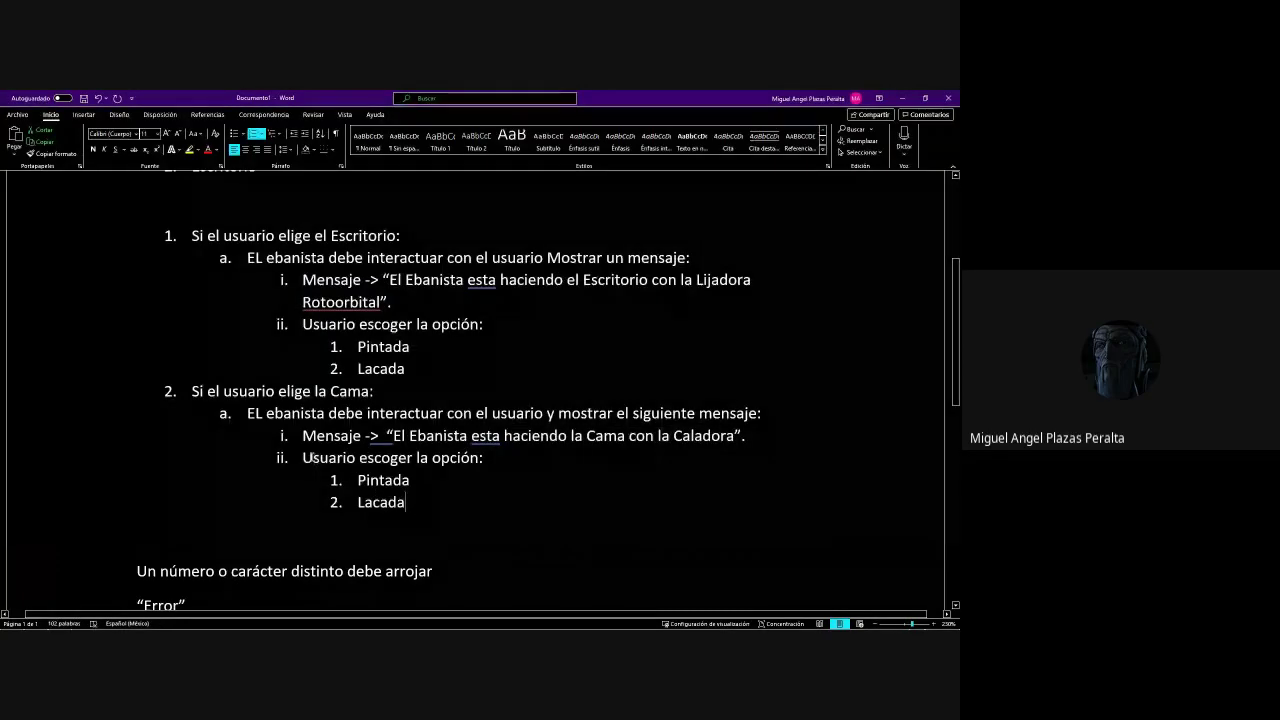
# Insert the line "Pintada: El ebaninsta “que color quiere”" between the list and the error note, with blank space around it
pyautogui.scroll(-1, 438, 481)
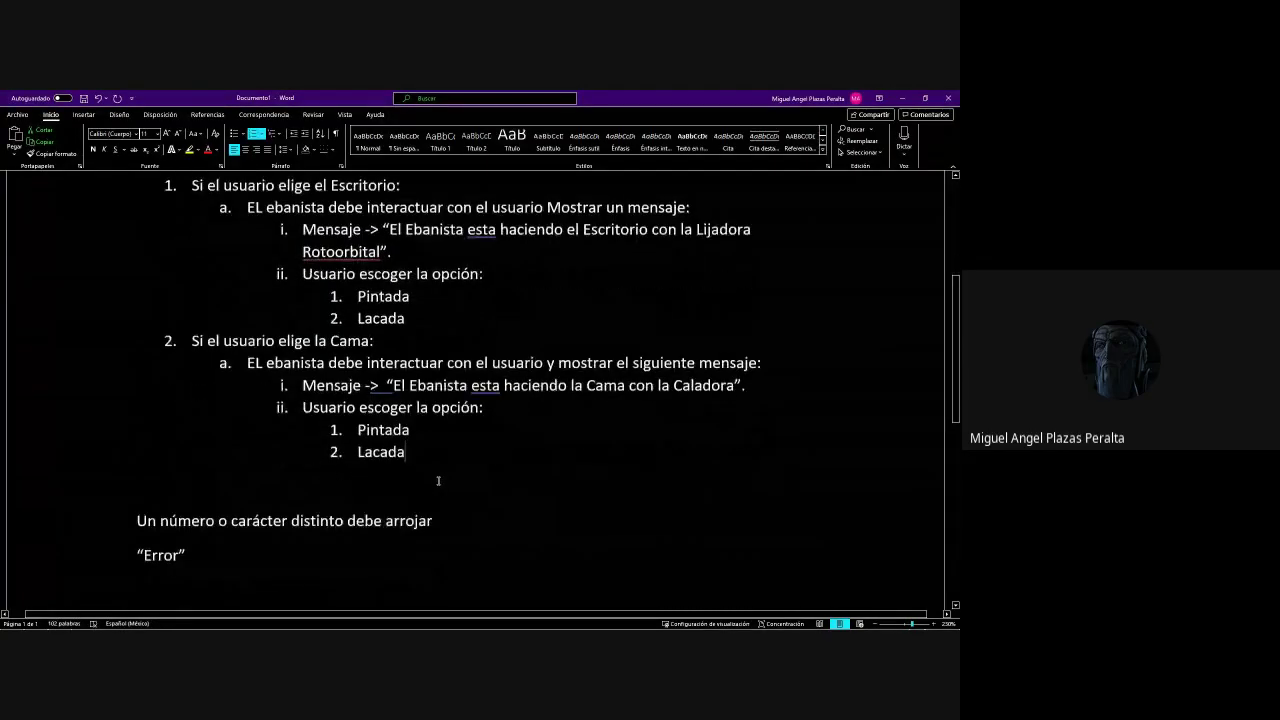
pyautogui.click(388, 491)
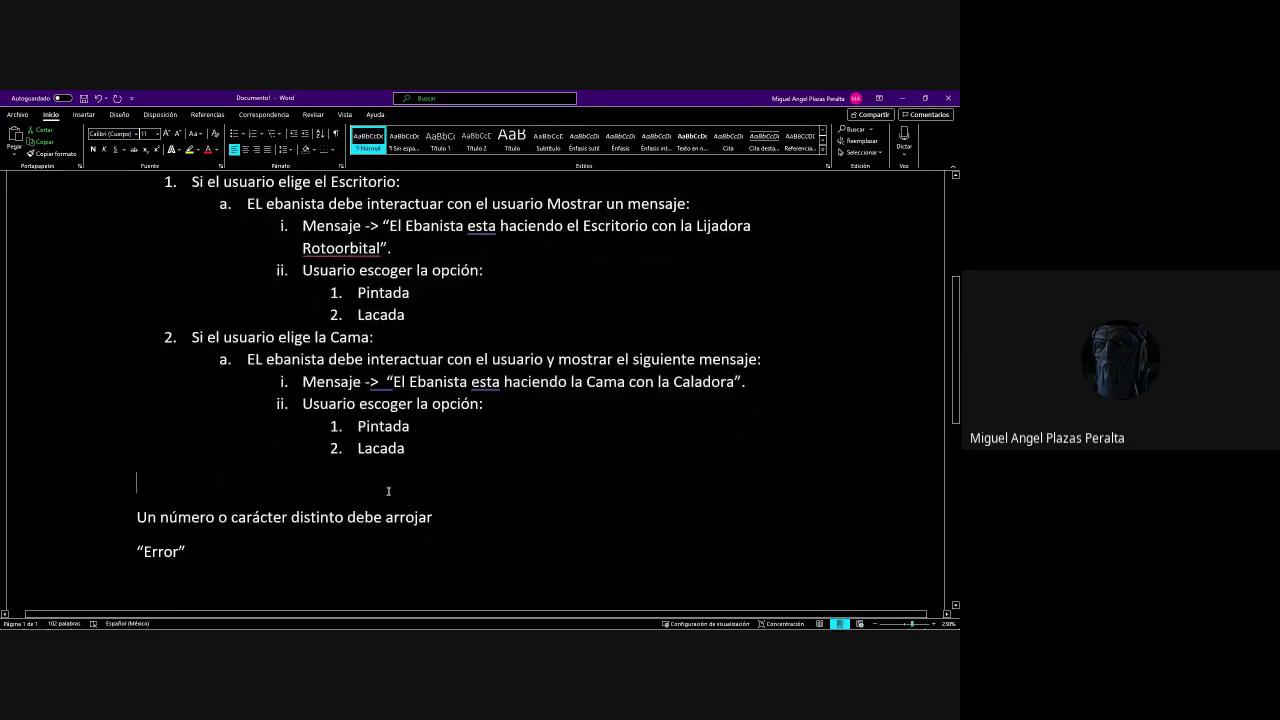
pyautogui.press('Return')
pyautogui.press('Return')
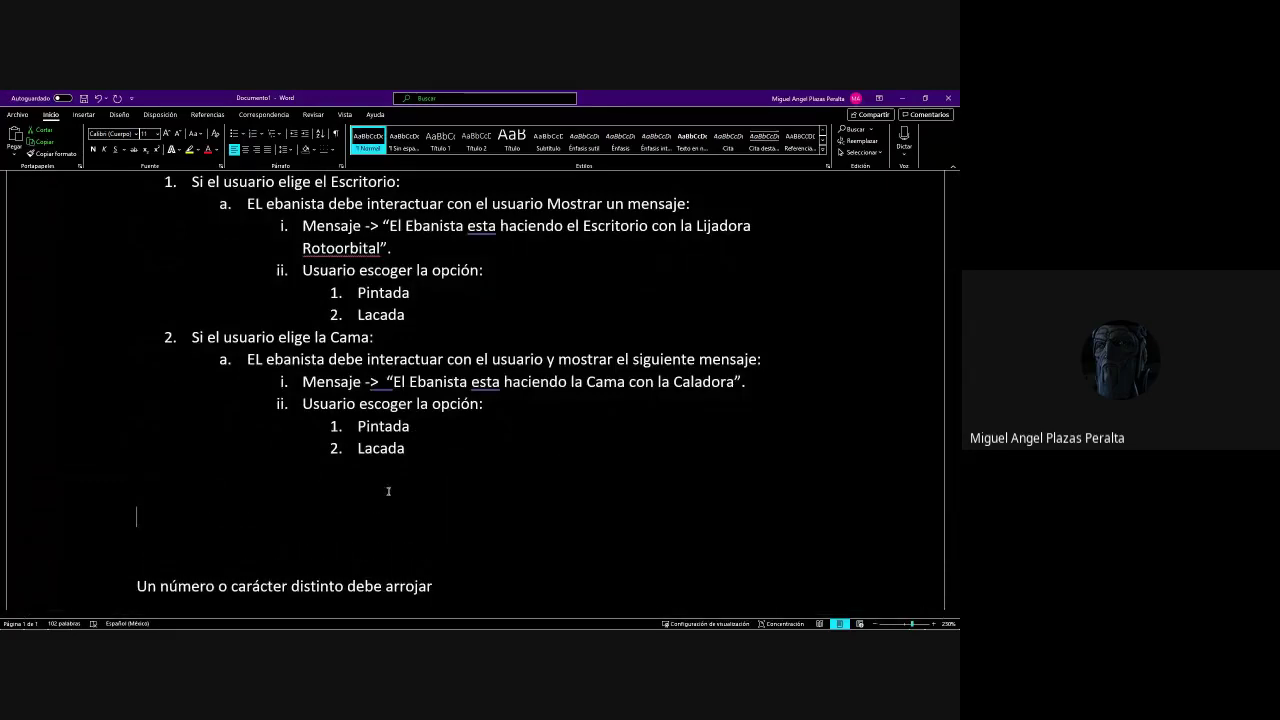
pyautogui.write('Pintada: El ebaninsta ""')
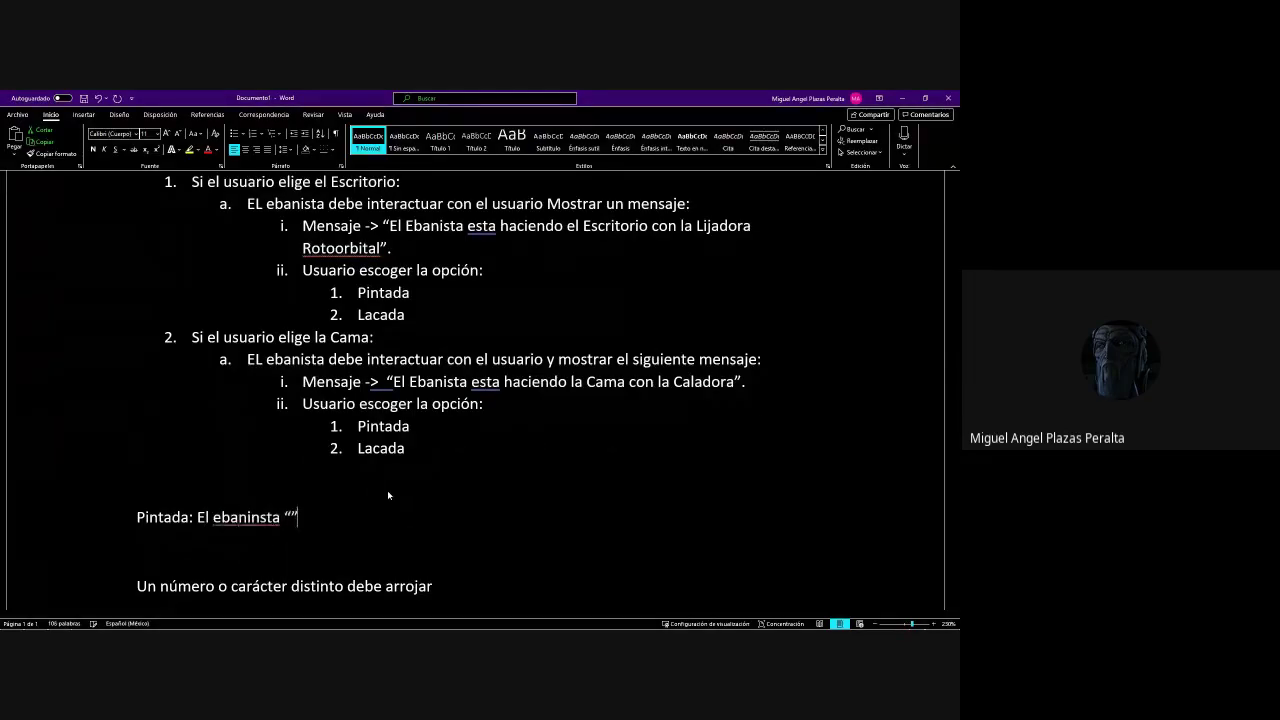
pyautogui.press('Left')
pyautogui.write('que color')
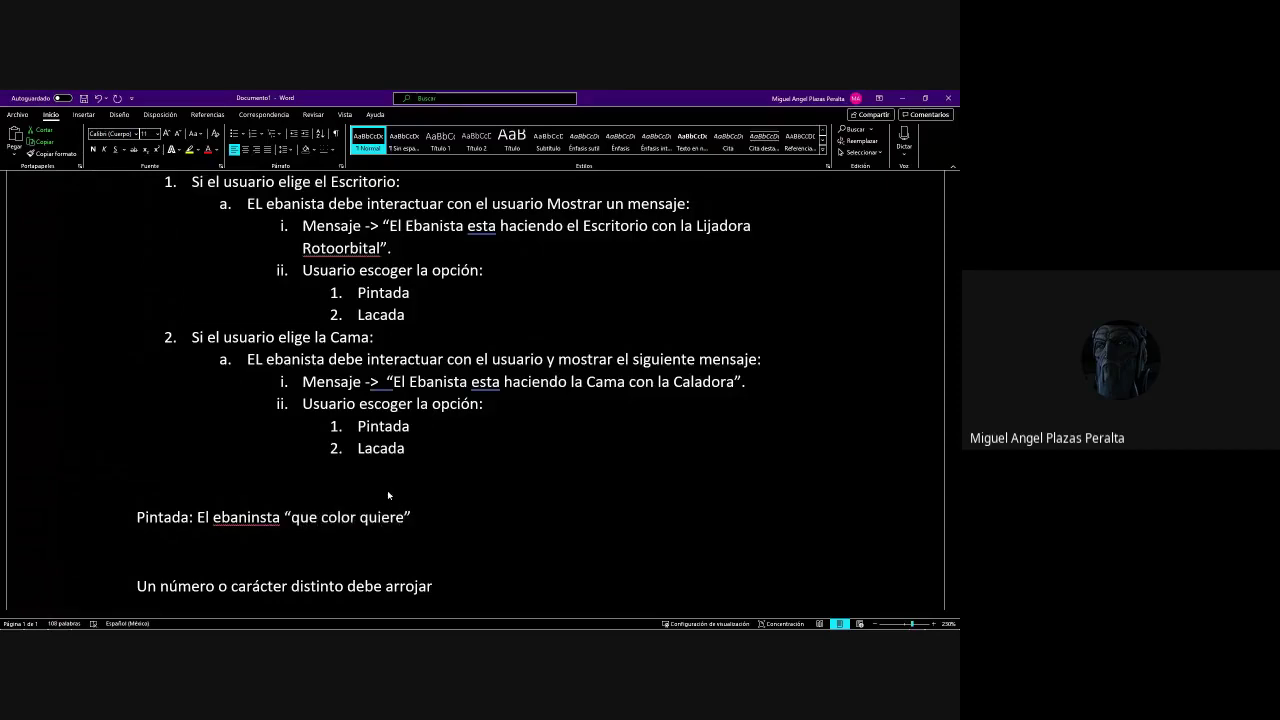
# Add below it "Lacada: El ebanista responde El mueble que elaborar es: ___ y esta lacado.", using a long underscore blank for the furniture
pyautogui.press('Return')
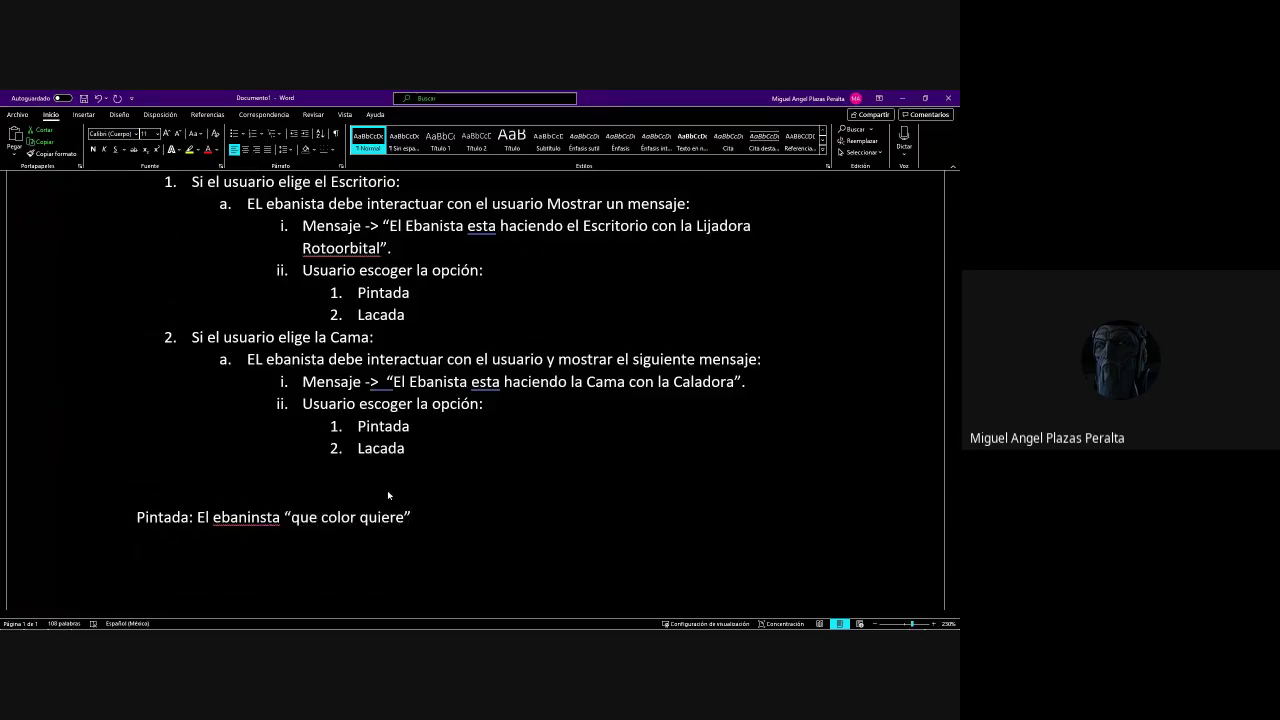
pyautogui.write('Lacada')
pyautogui.press('BackSpace')
pyautogui.write(': El ebanist')
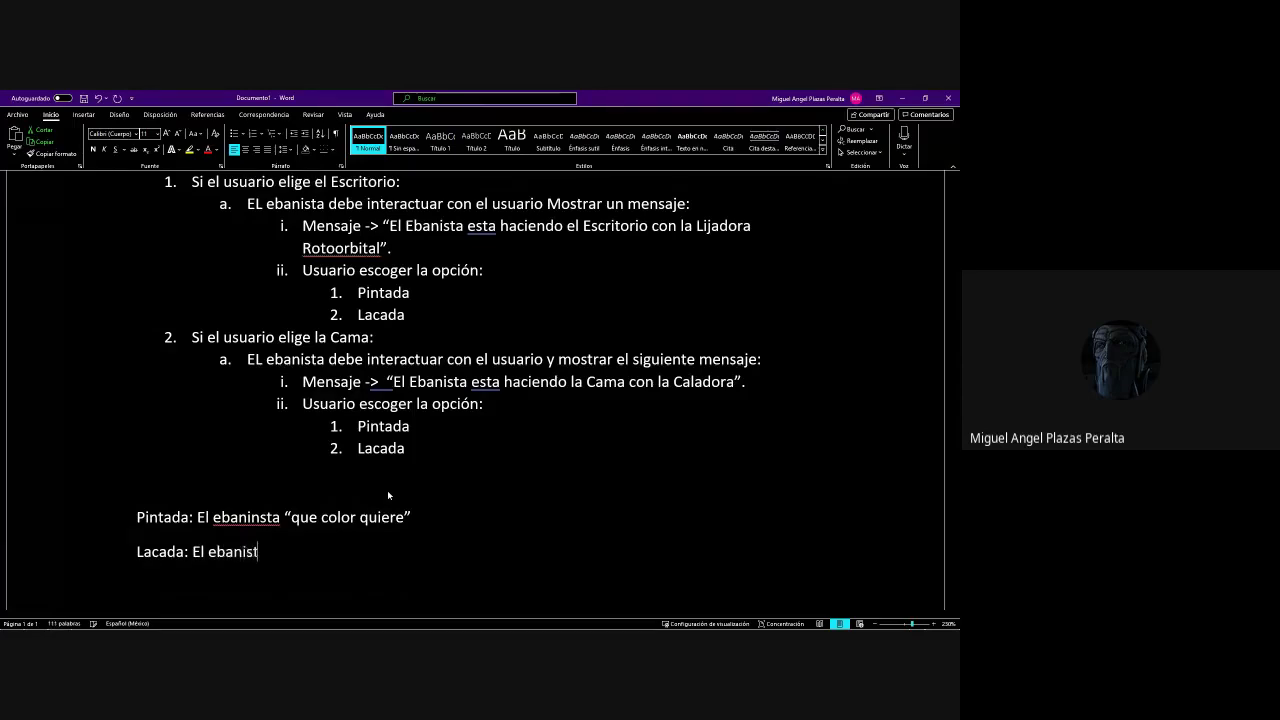
pyautogui.write('a responde')
pyautogui.write('El mueble que')
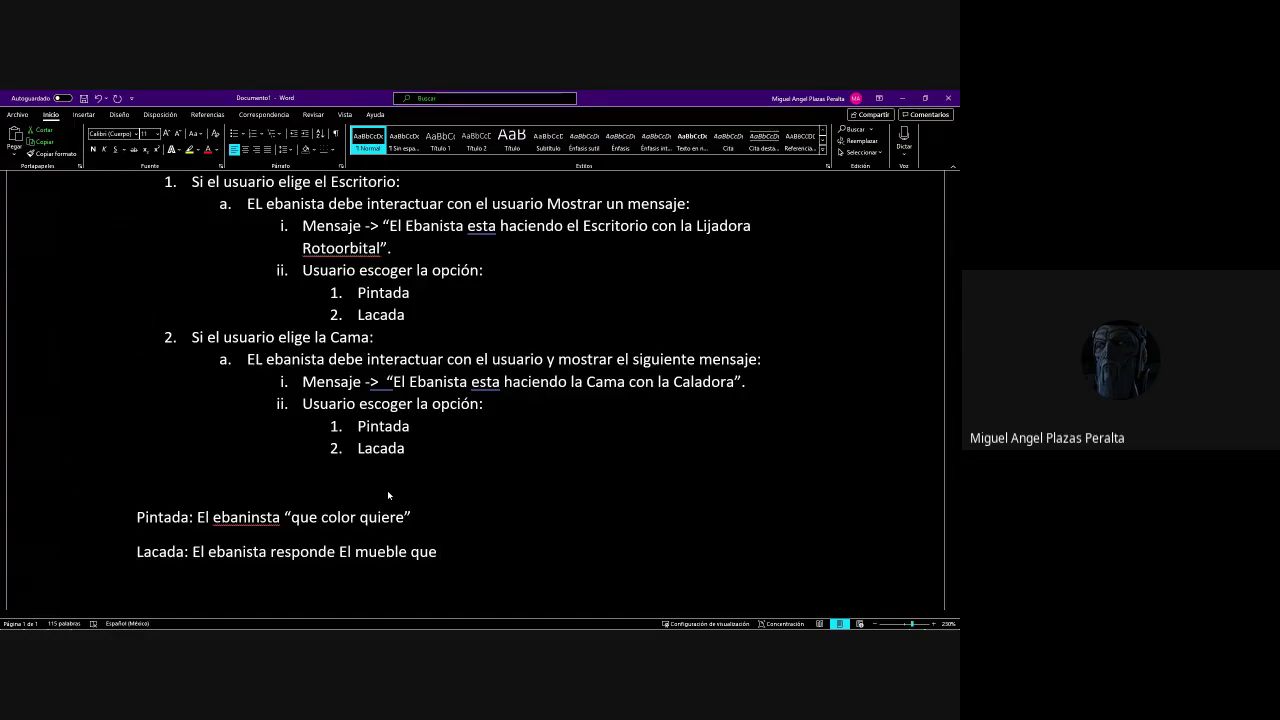
pyautogui.scroll(3, 387, 490)
pyautogui.write('e')
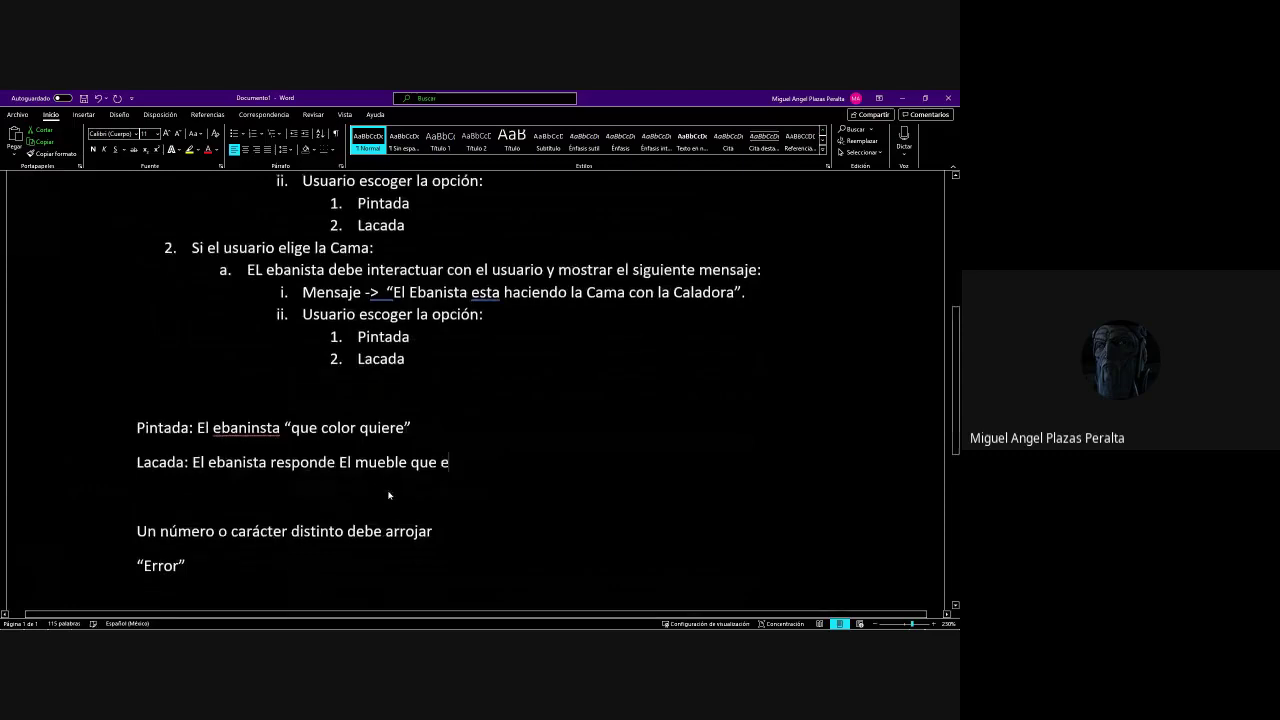
pyautogui.write('laborar es')
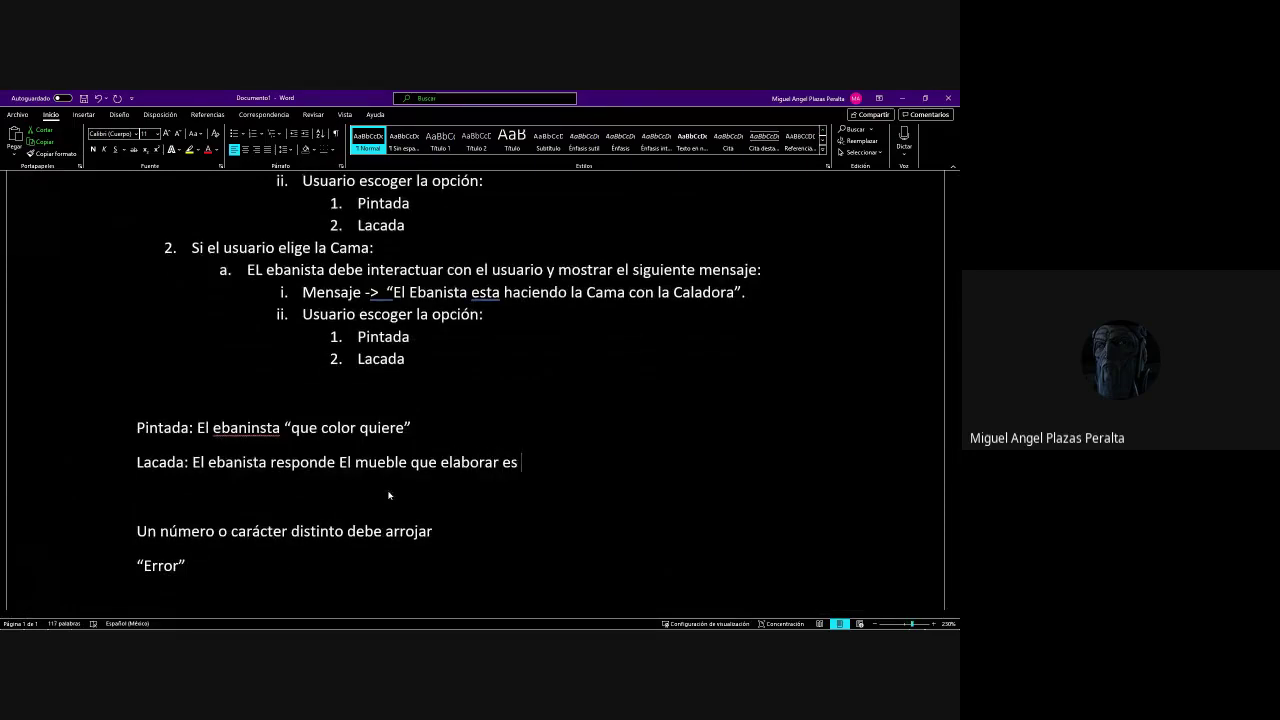
pyautogui.press('BackSpace')
pyautogui.write(':')
pyautogui.press('BackSpace')
pyautogui.write('___________________ y esta lñac')
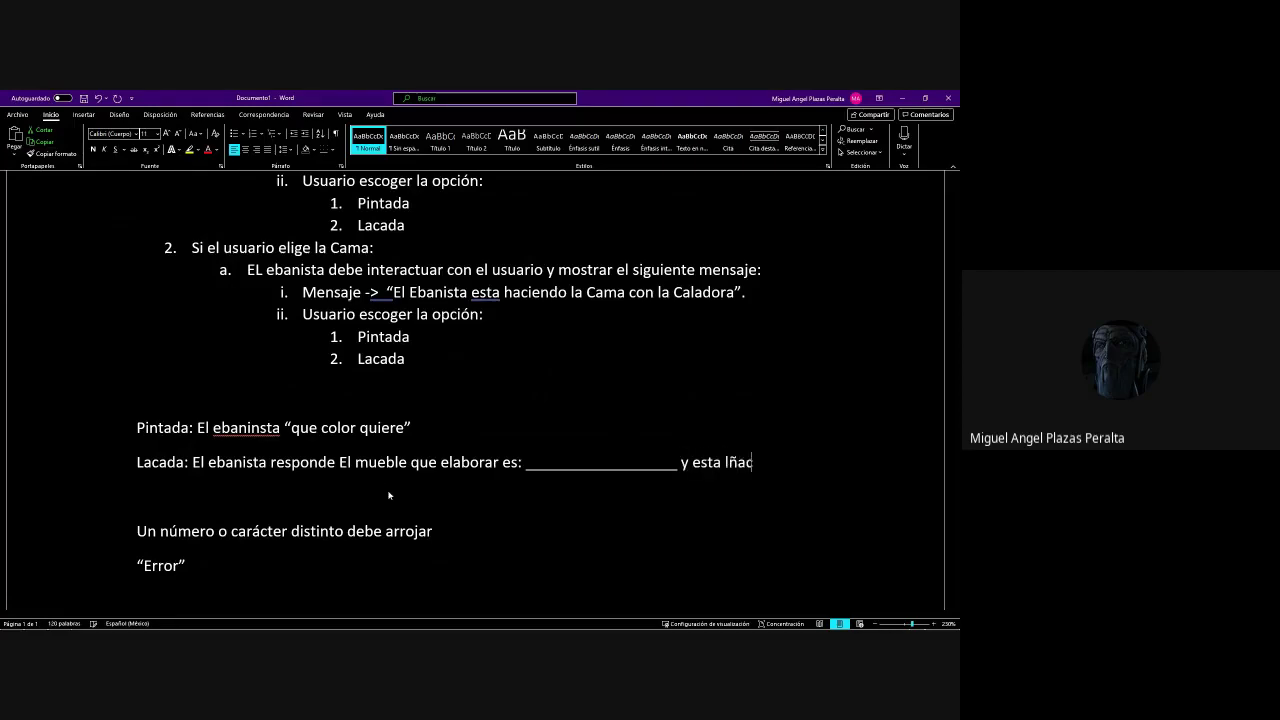
pyautogui.press('BackSpace')
pyautogui.press('BackSpace')
pyautogui.press('BackSpace')
pyautogui.write('acado')
# Correct the misspelled "ebaninsta" in the Pintada line to "ebanista"
pyautogui.press('Left')
pyautogui.press('Left')
pyautogui.press('Left')
pyautogui.press('Left')
pyautogui.press('Left')
pyautogui.press('Left')
pyautogui.press('Left')
pyautogui.press('Left')
pyautogui.press('Left')
pyautogui.press('Left')
pyautogui.press('Left')
pyautogui.press('Left')
pyautogui.press('Left')
pyautogui.press('Left')
pyautogui.press('Left')
pyautogui.press('Left')
pyautogui.press('Left')
pyautogui.press('Left')
pyautogui.press('Left')
pyautogui.press('Left')
pyautogui.press('BackSpace')
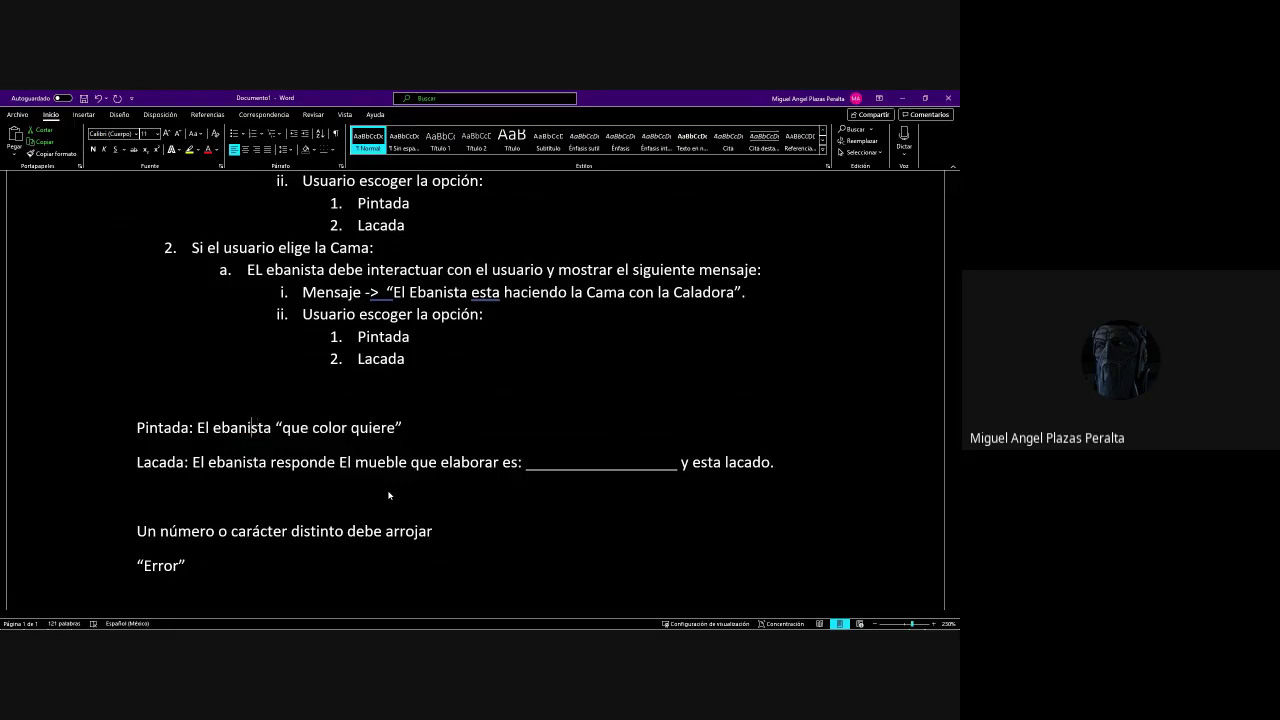
# Add a question mark at the end of the Pintada line and insert an empty line below it
pyautogui.press('Right')
pyautogui.press('Right')
pyautogui.press('Right')
pyautogui.press('Right')
pyautogui.press('Right')
pyautogui.press('Right')
pyautogui.press('Left')
pyautogui.press('Left')
pyautogui.press('Left')
pyautogui.press('Left')
pyautogui.press('End')
pyautogui.write('?')
pyautogui.press('Return')
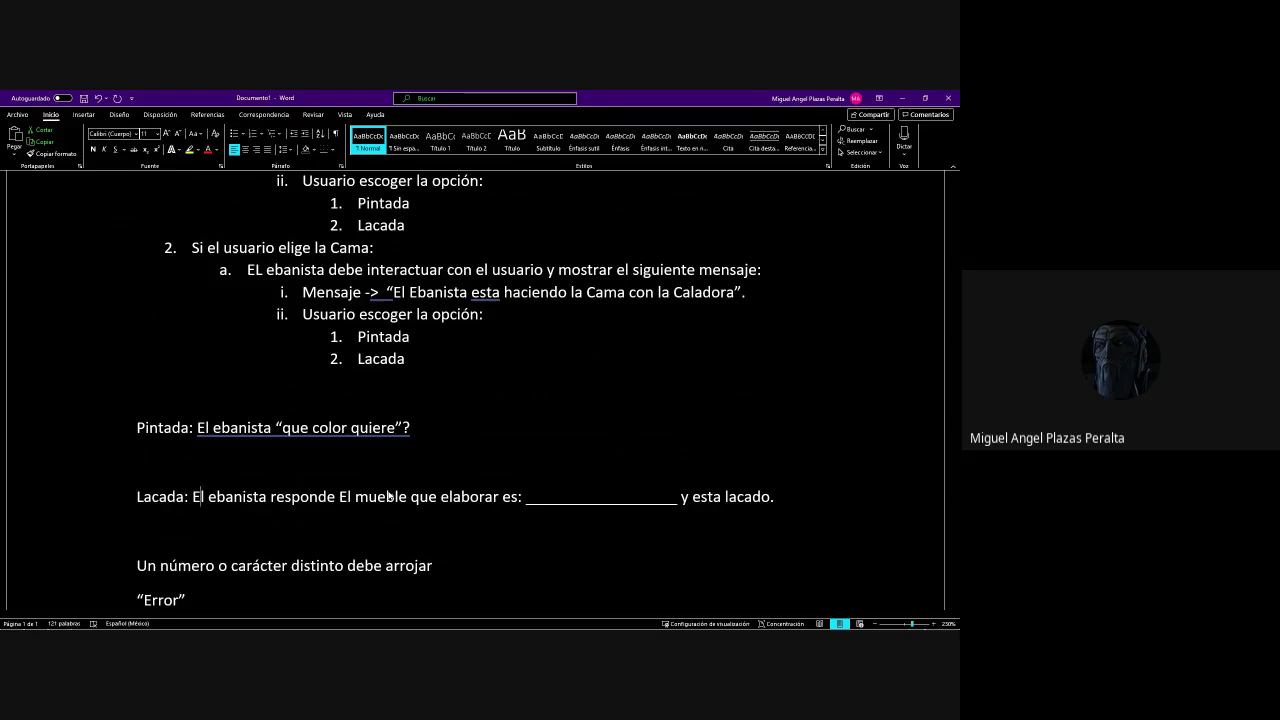
# Copy the sentence starting "El ebanista responde" from the Lacada line into the empty line below the Pintada question
pyautogui.press('Left')
pyautogui.press('Left')
pyautogui.hotkey('shift', 'Down')
pyautogui.hotkey('shift', 'Down')
pyautogui.hotkey('ctrl', 'c')
pyautogui.press('Up')
pyautogui.press('Up')
pyautogui.press('Up')
pyautogui.press('Up')
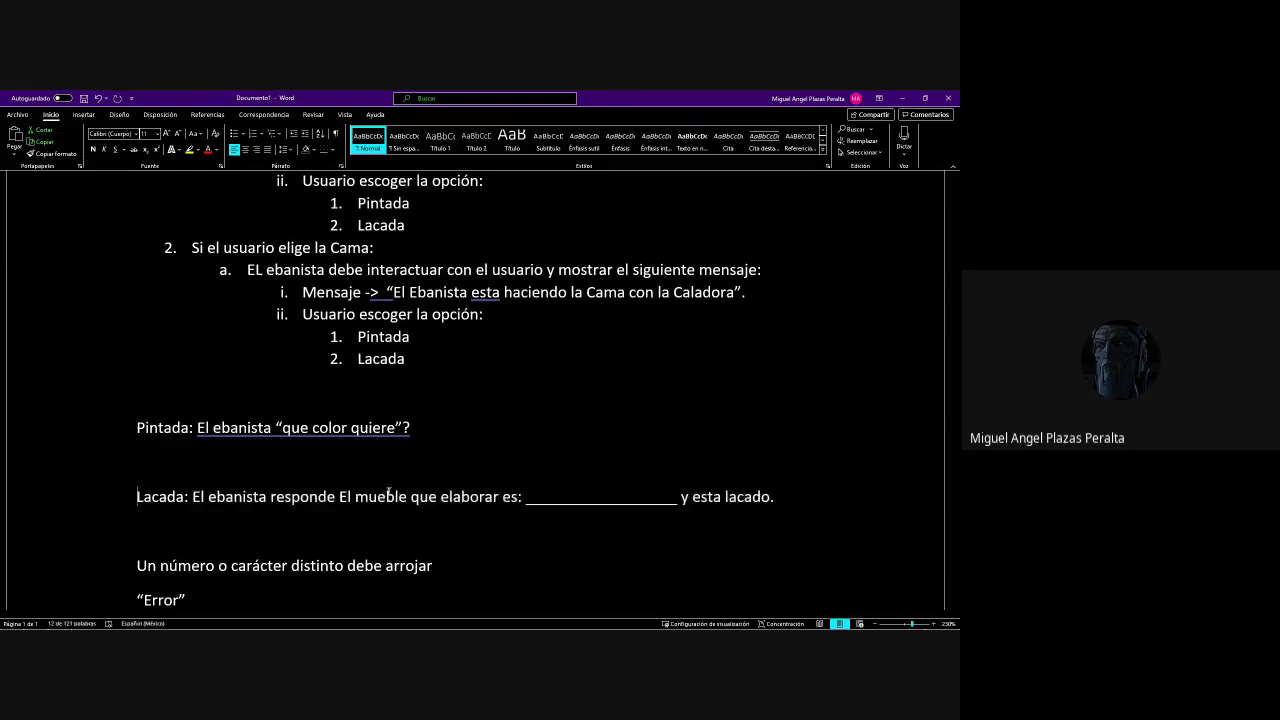
pyautogui.hotkey('ctrl', 'v')
pyautogui.hotkey('ctrl', 'z')
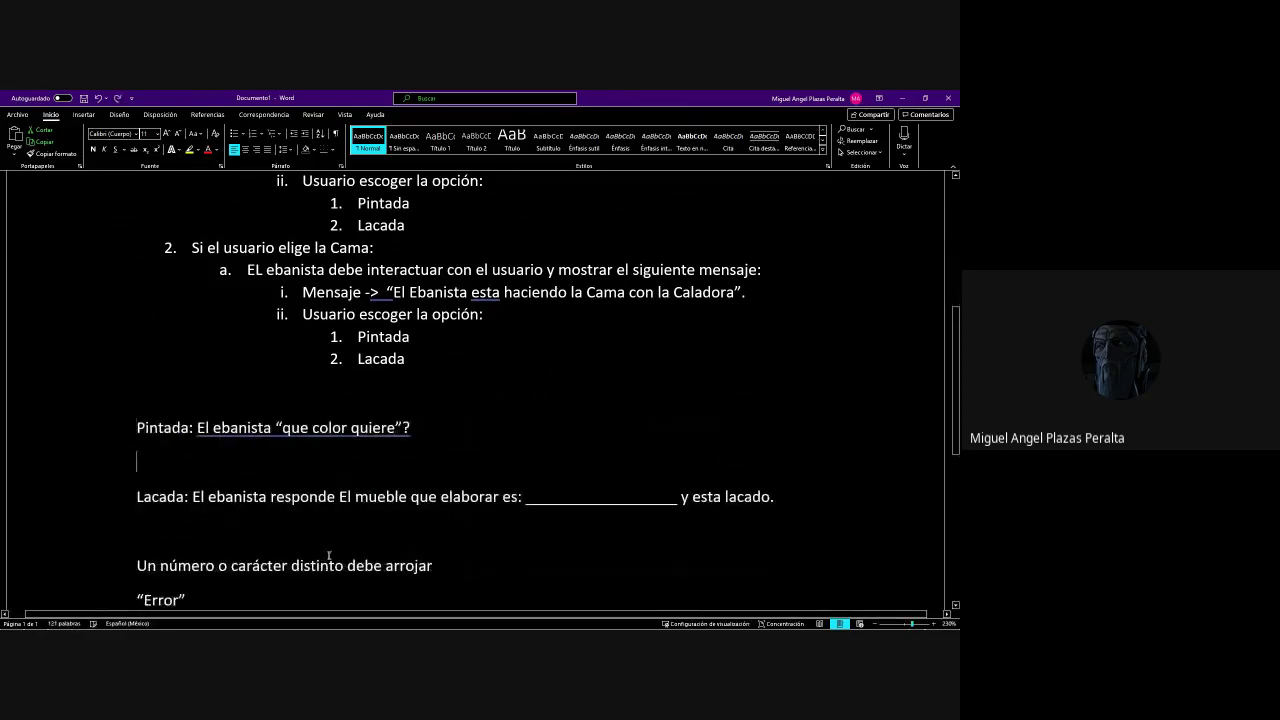
pyautogui.press('Down')
pyautogui.hotkey('ctrl', 'v')
# Change the wording of the copied sentence under Pintada to "El mueble que quiere elaborar es:"
pyautogui.press('Right')
pyautogui.press('Right')
pyautogui.press('Right')
pyautogui.press('Right')
pyautogui.press('Right')
pyautogui.press('Right')
pyautogui.press('Right')
pyautogui.press('Right')
pyautogui.press('Right')
pyautogui.press('Right')
pyautogui.press('Right')
pyautogui.press('Right')
pyautogui.press('Right')
pyautogui.press('Right')
pyautogui.press('Right')
pyautogui.press('Right')
pyautogui.press('Right')
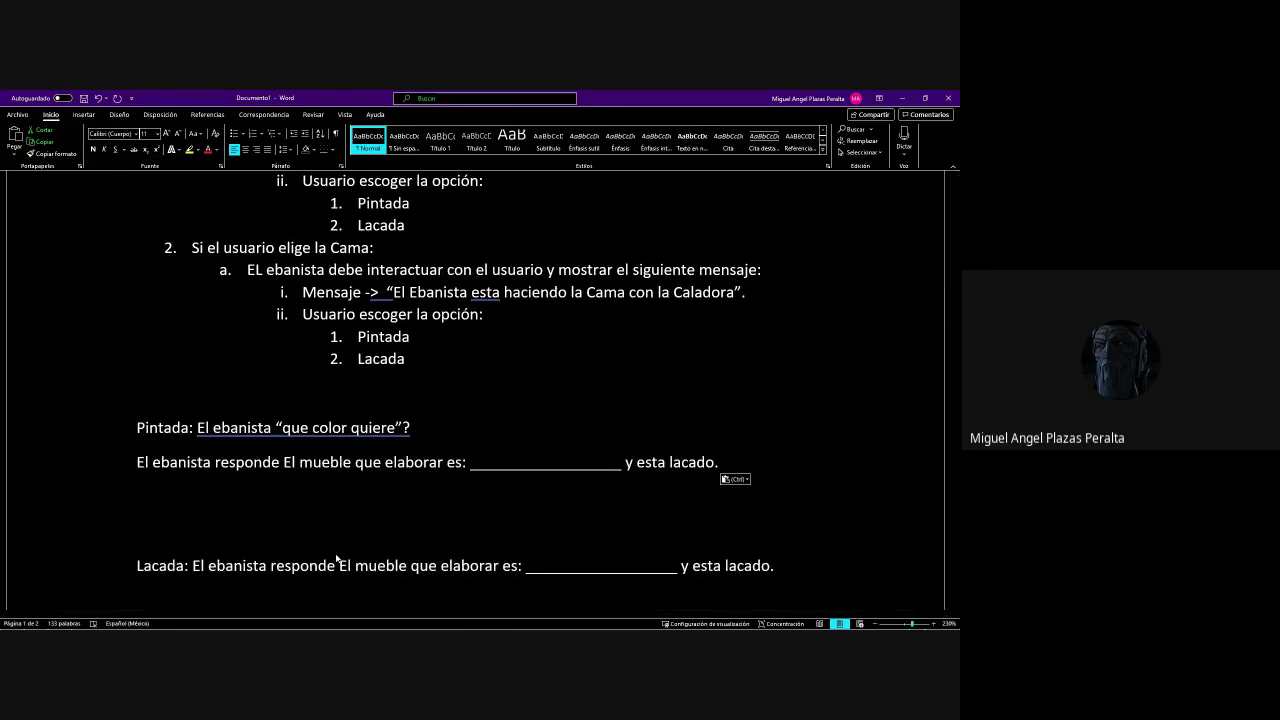
pyautogui.press('Left')
pyautogui.press('Left')
pyautogui.write('quiere elaborar')
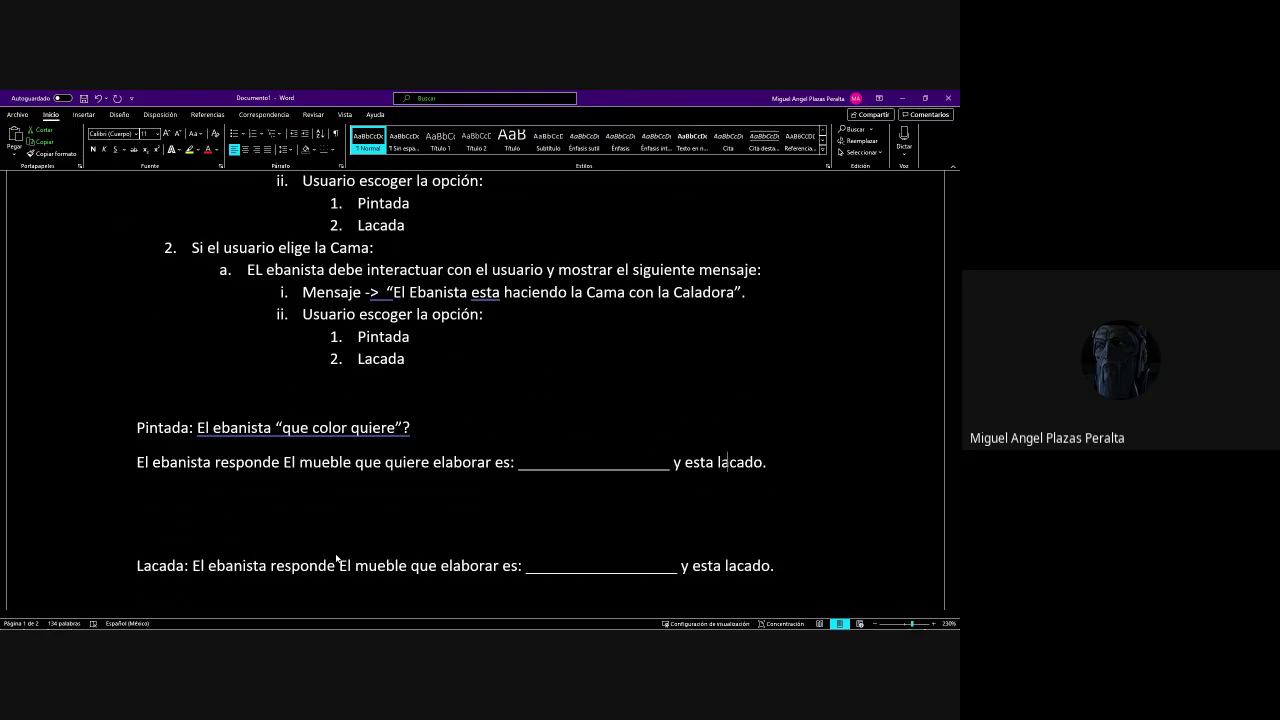
# Replace "lacado" in the copied sentence with "pintado con el color:" followed by a long underscore blank
pyautogui.press('Left')
pyautogui.write('pintad')
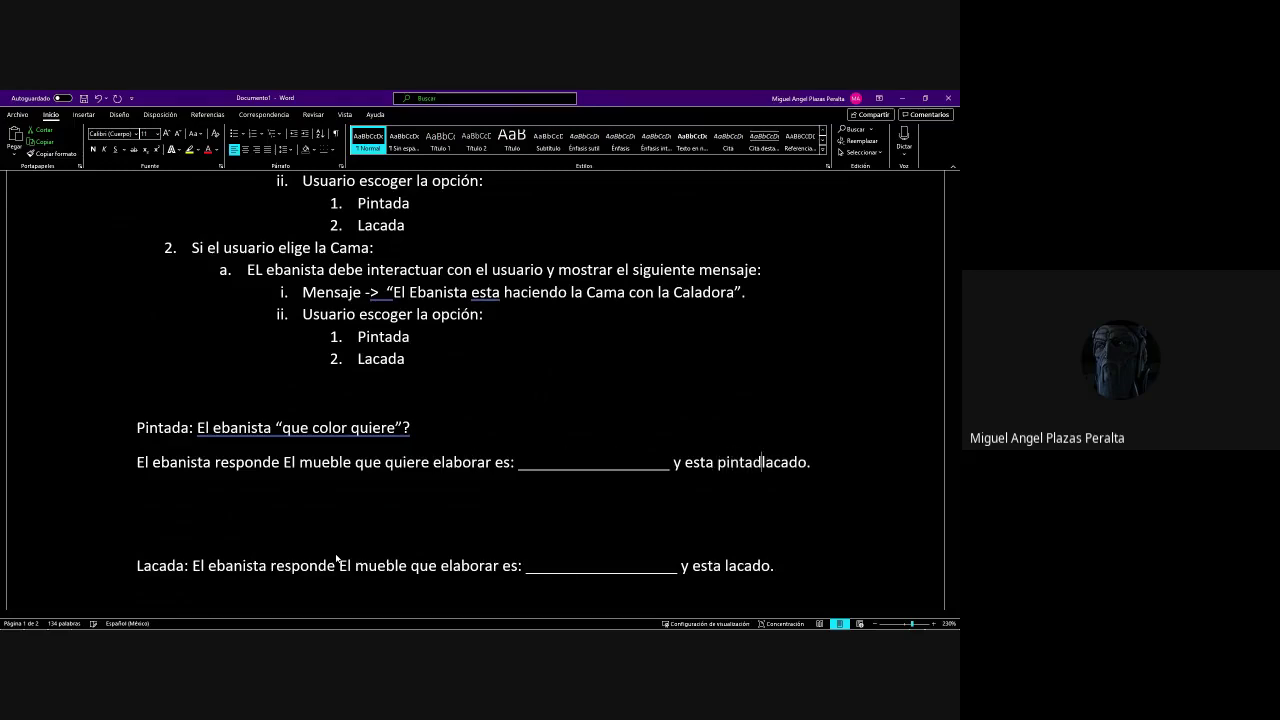
pyautogui.write('o con ')
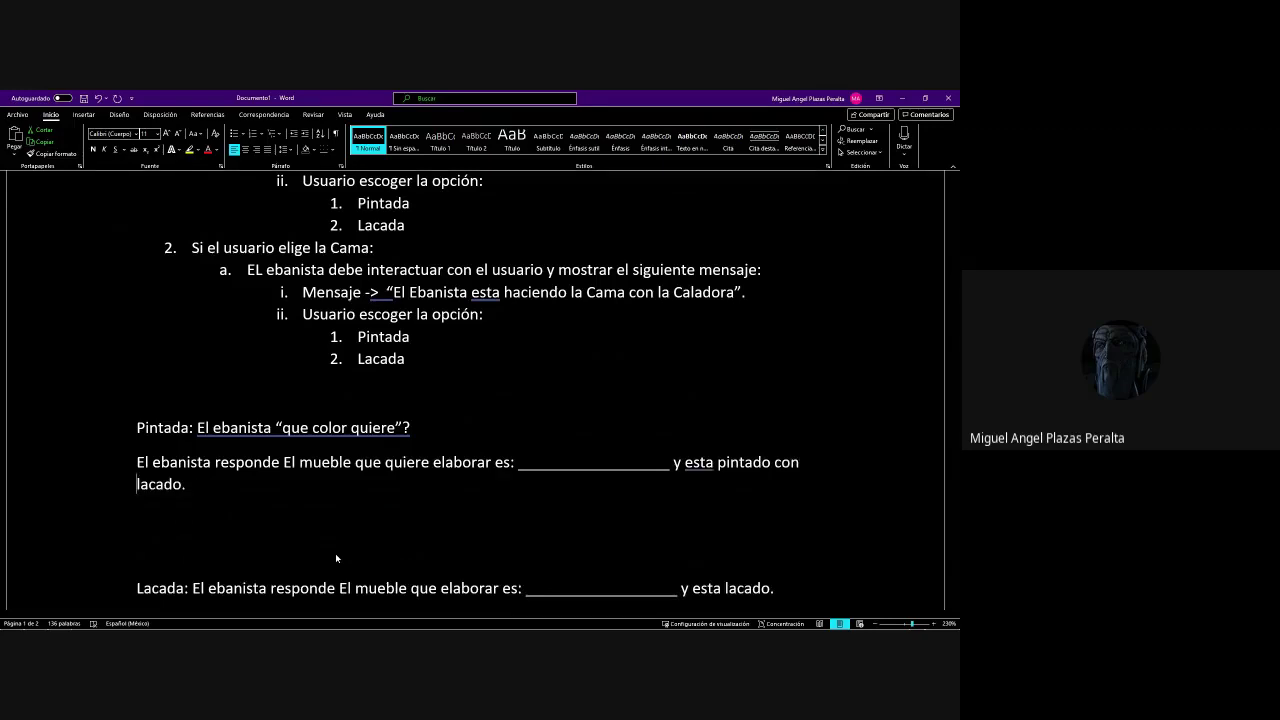
pyautogui.write('el color')
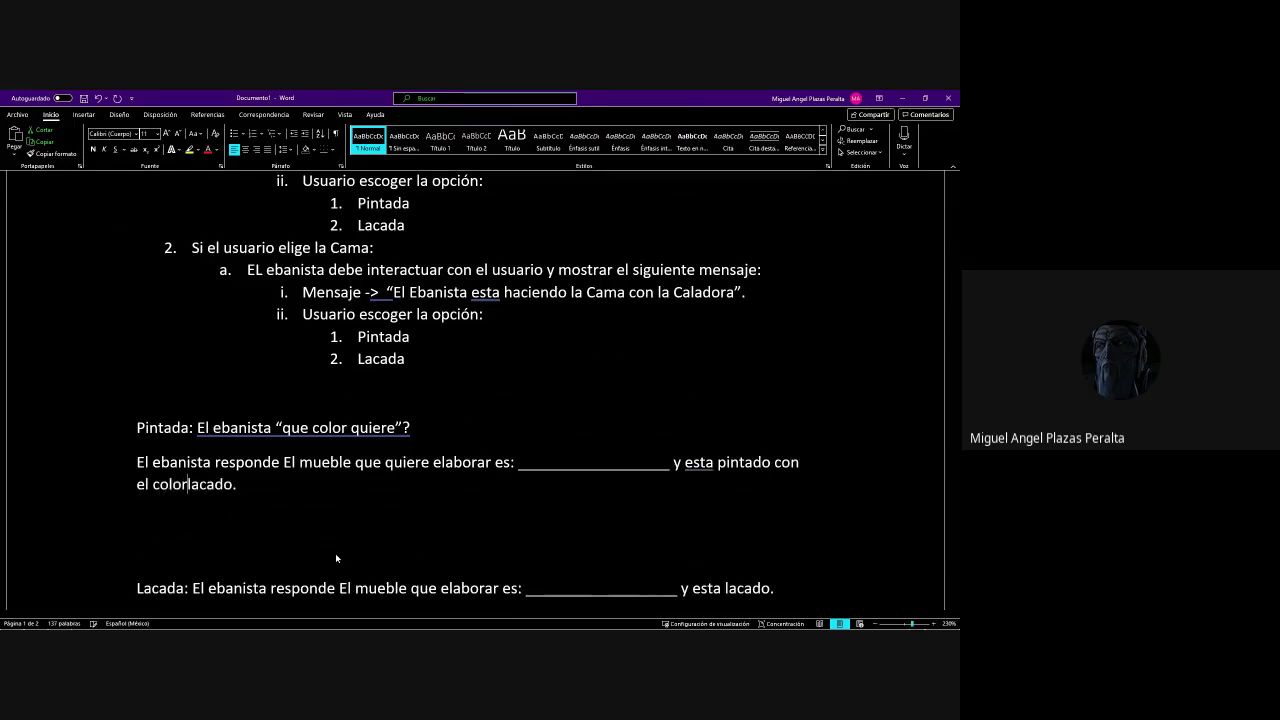
pyautogui.write(': ________________')
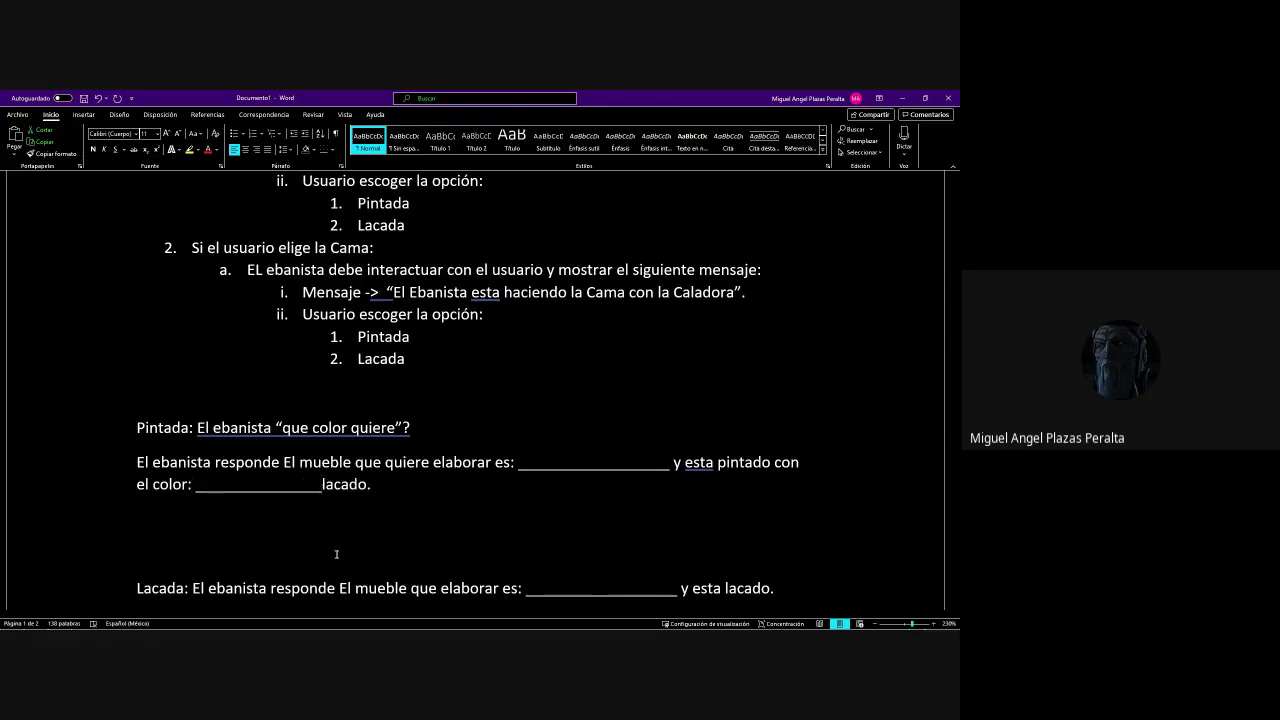
pyautogui.press('Delete')
pyautogui.press('Delete')
pyautogui.press('Delete')
pyautogui.press('Delete')
pyautogui.press('Delete')
pyautogui.press('Delete')
# Insert "-preguntar->" between "El ebanista" and the quoted color question in the Pintada line
pyautogui.click(273, 428)
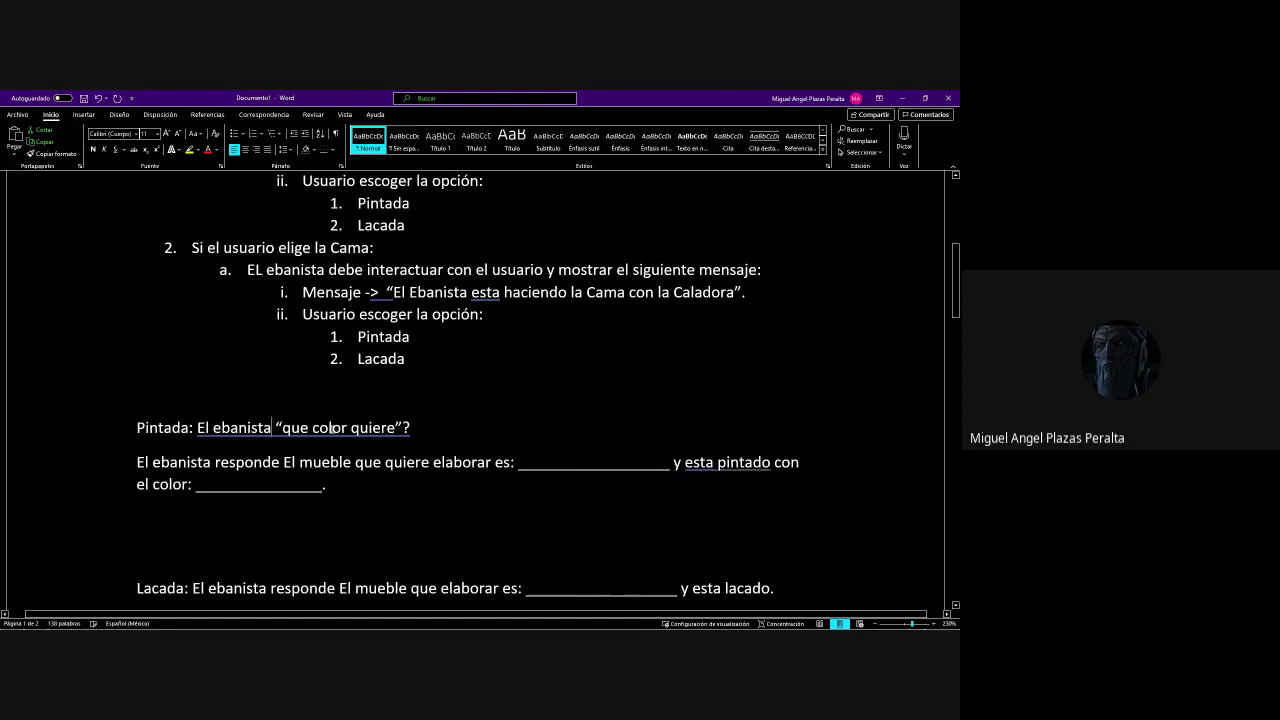
pyautogui.write('-pregu')
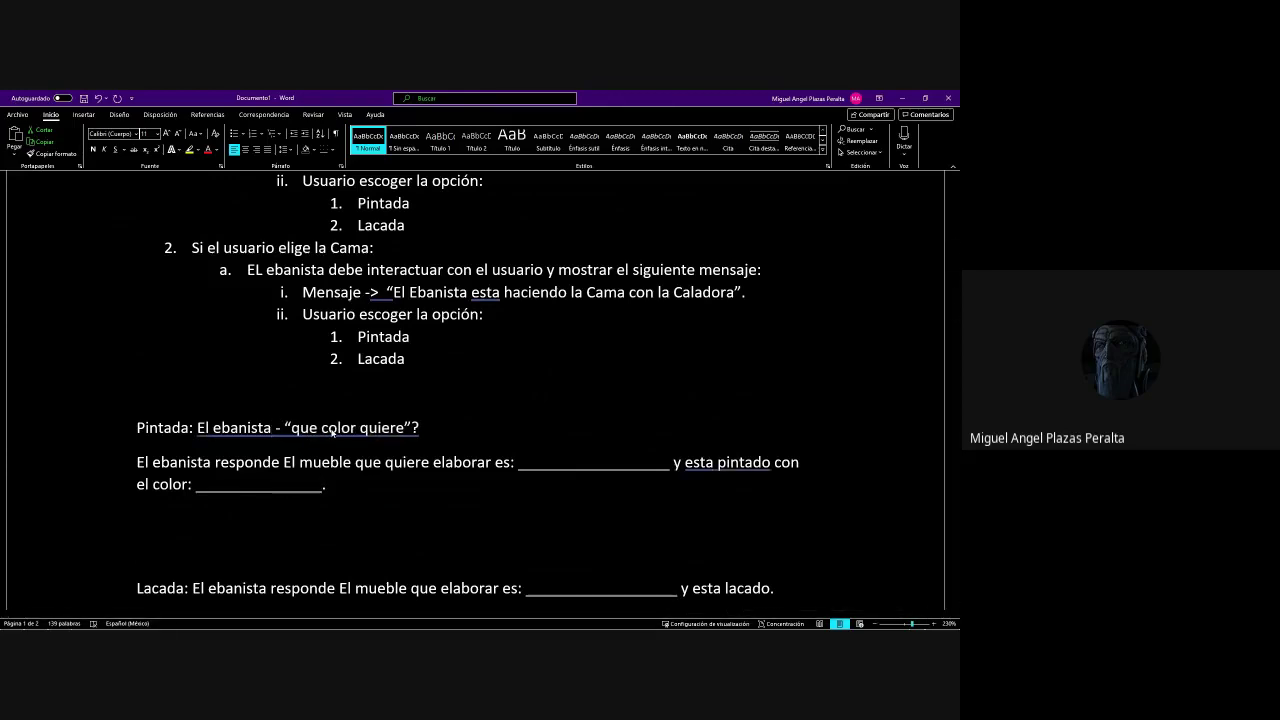
pyautogui.write('ntar->')
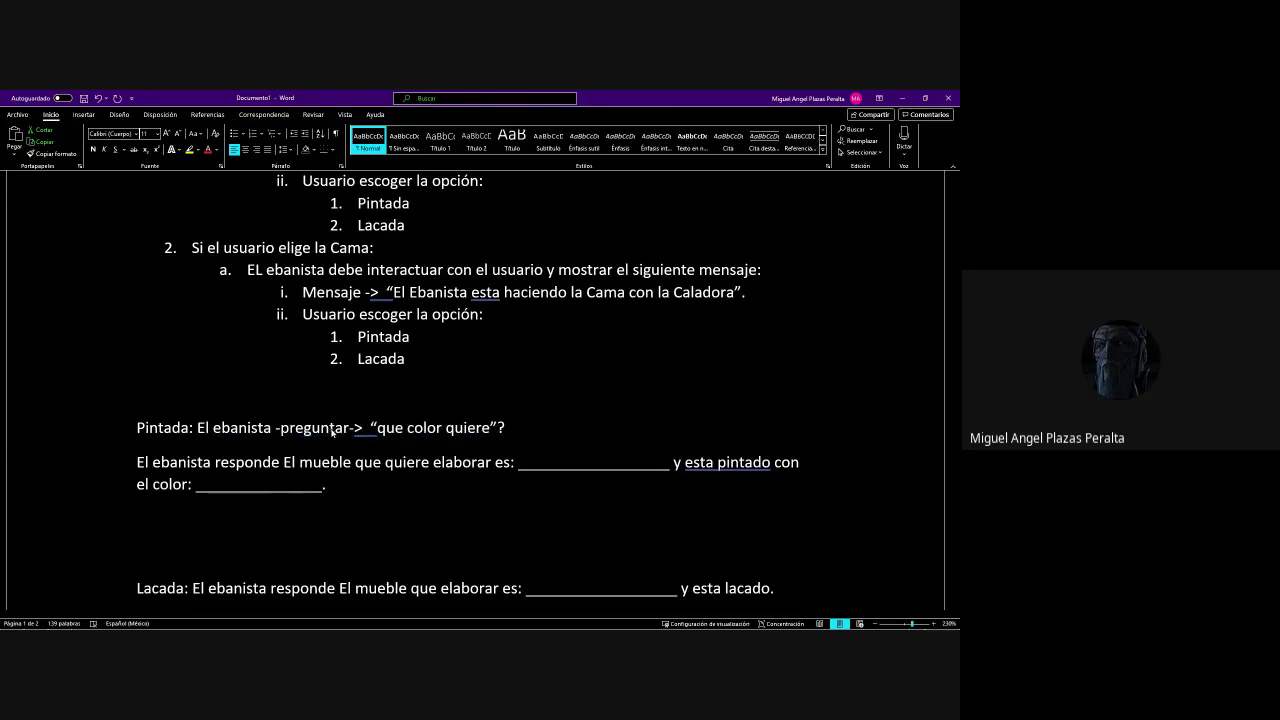
# Add a colon after "El ebanista responde" under the Pintada question and move the sentence starting "El mueble que quiere elaborar es:" onto its own line
pyautogui.click(163, 484)
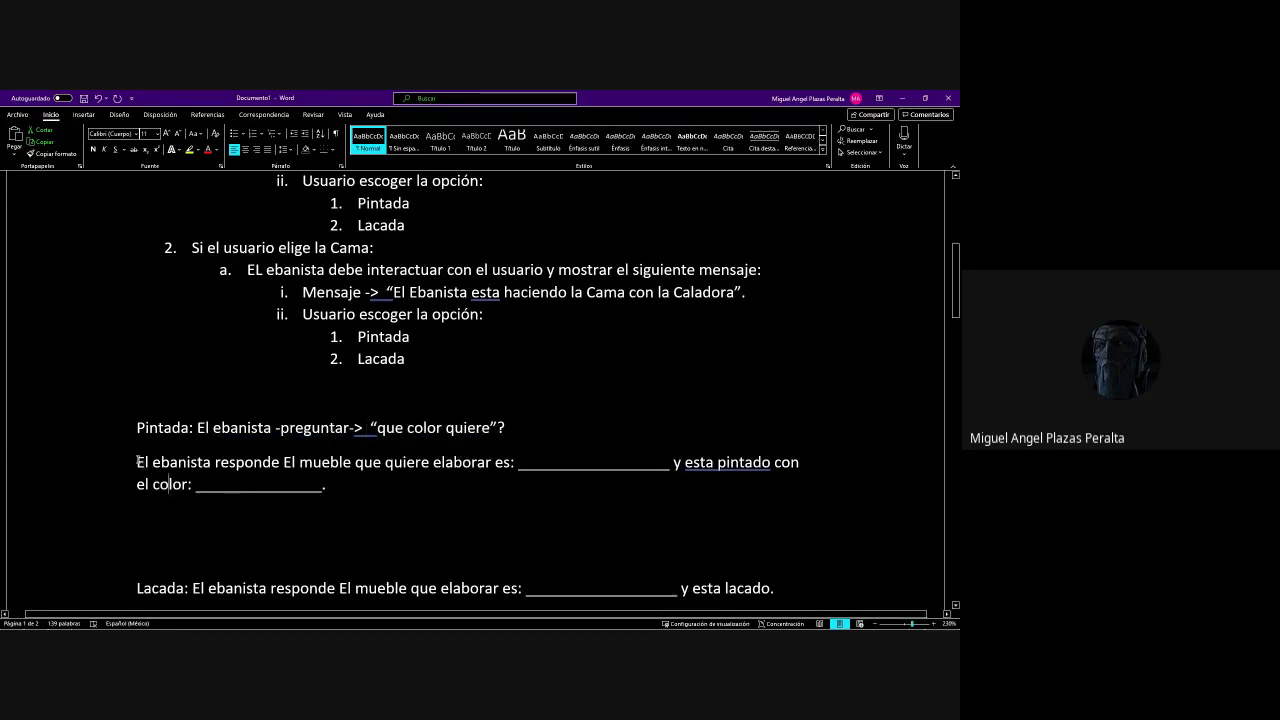
pyautogui.moveTo(137, 462); pyautogui.dragTo(360, 486)
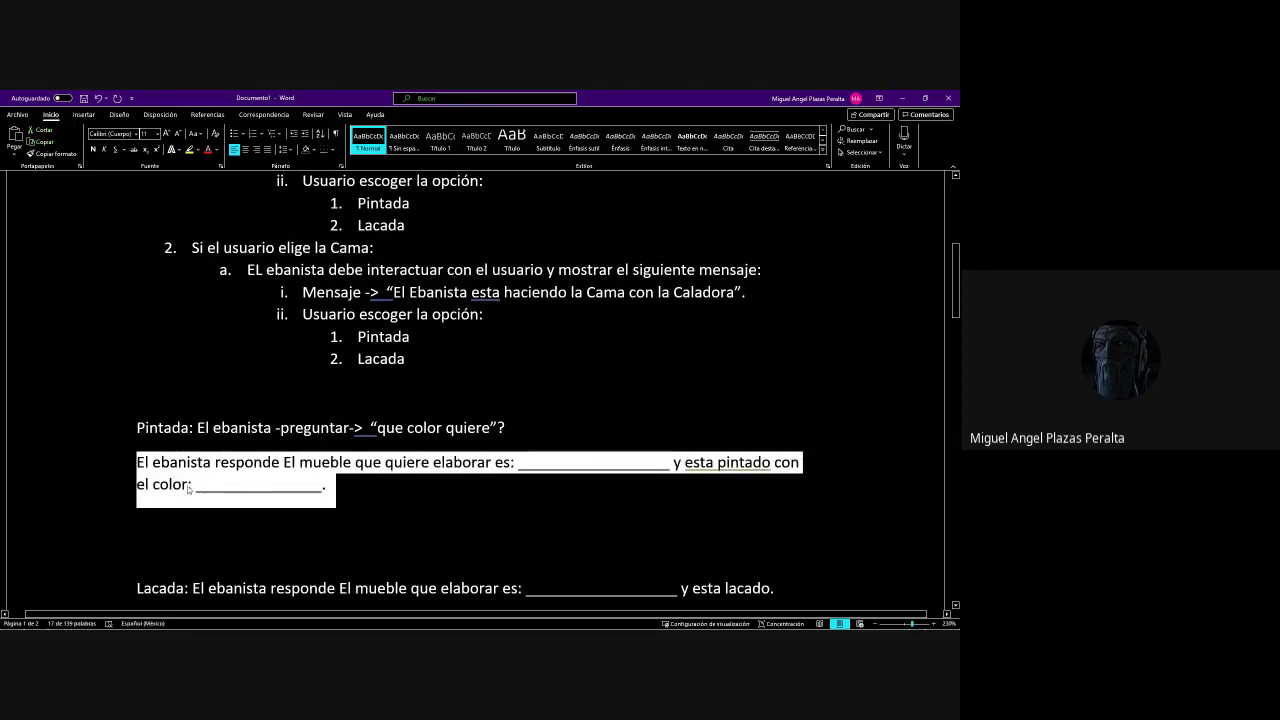
pyautogui.click(141, 462)
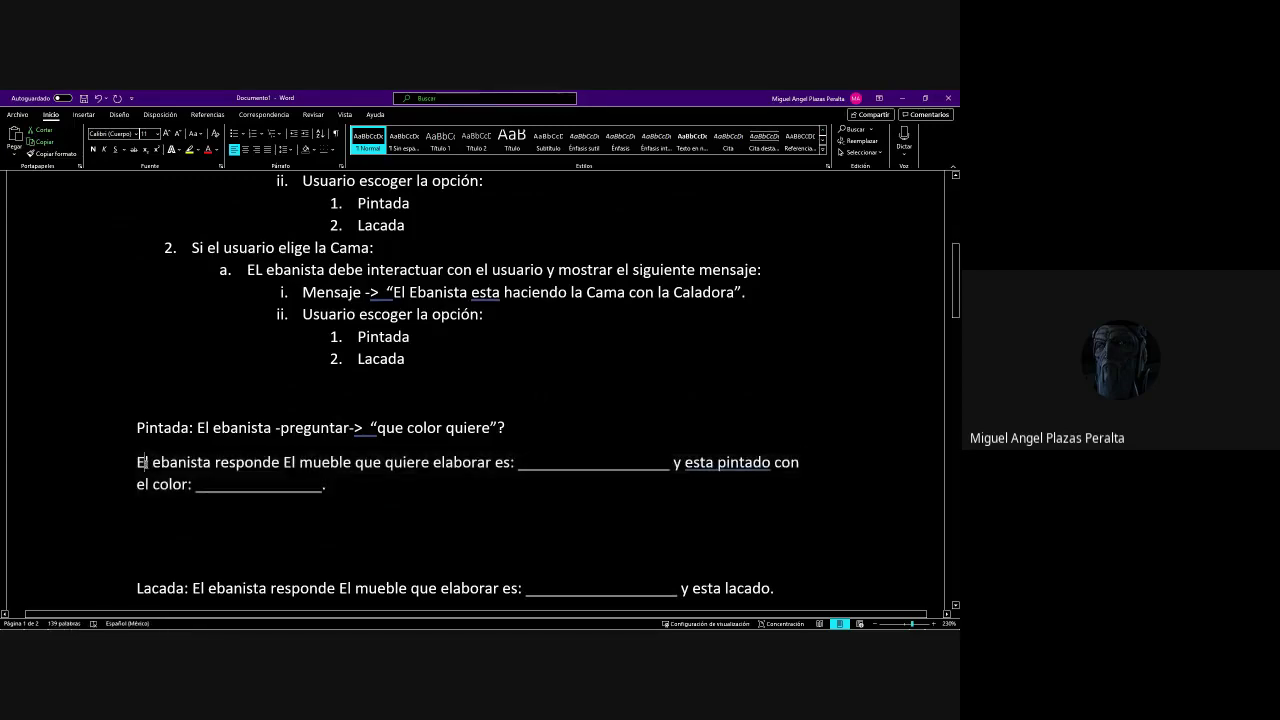
pyautogui.moveTo(141, 462); pyautogui.dragTo(210, 464)
pyautogui.keyDown('shift'); pyautogui.click(343, 486); pyautogui.keyUp('shift')
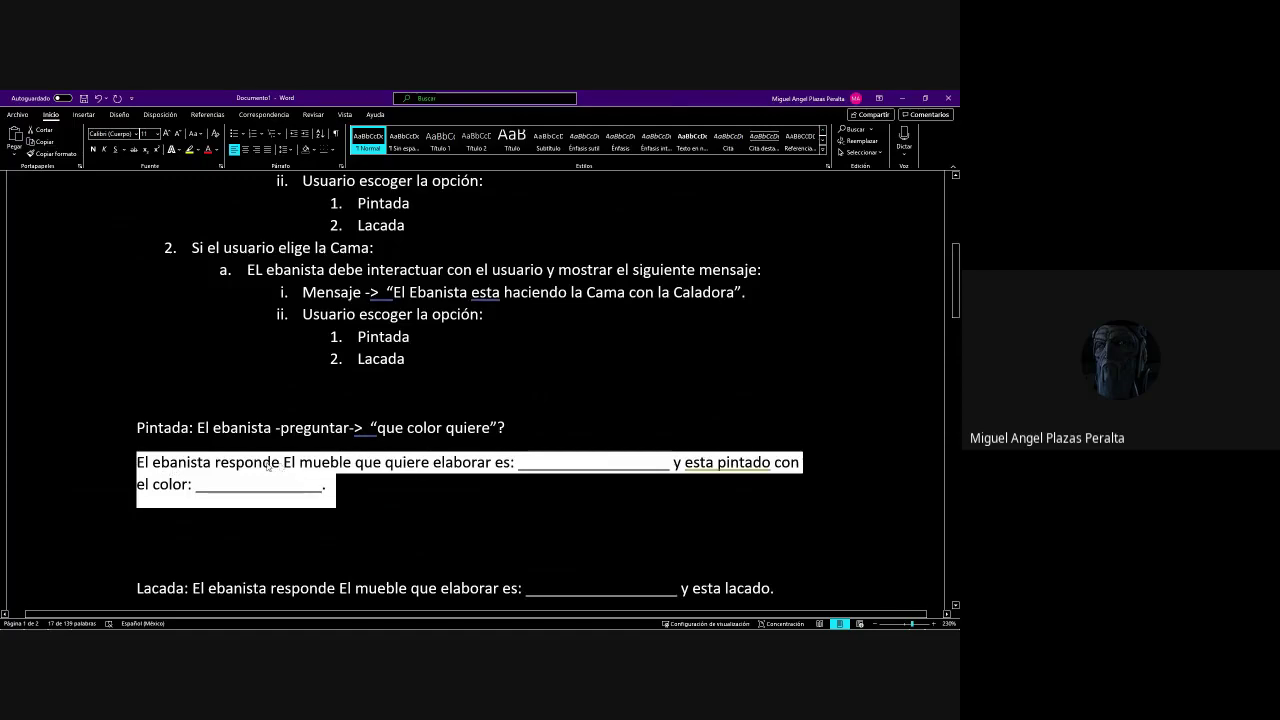
pyautogui.moveTo(268, 466); pyautogui.dragTo(299, 482)
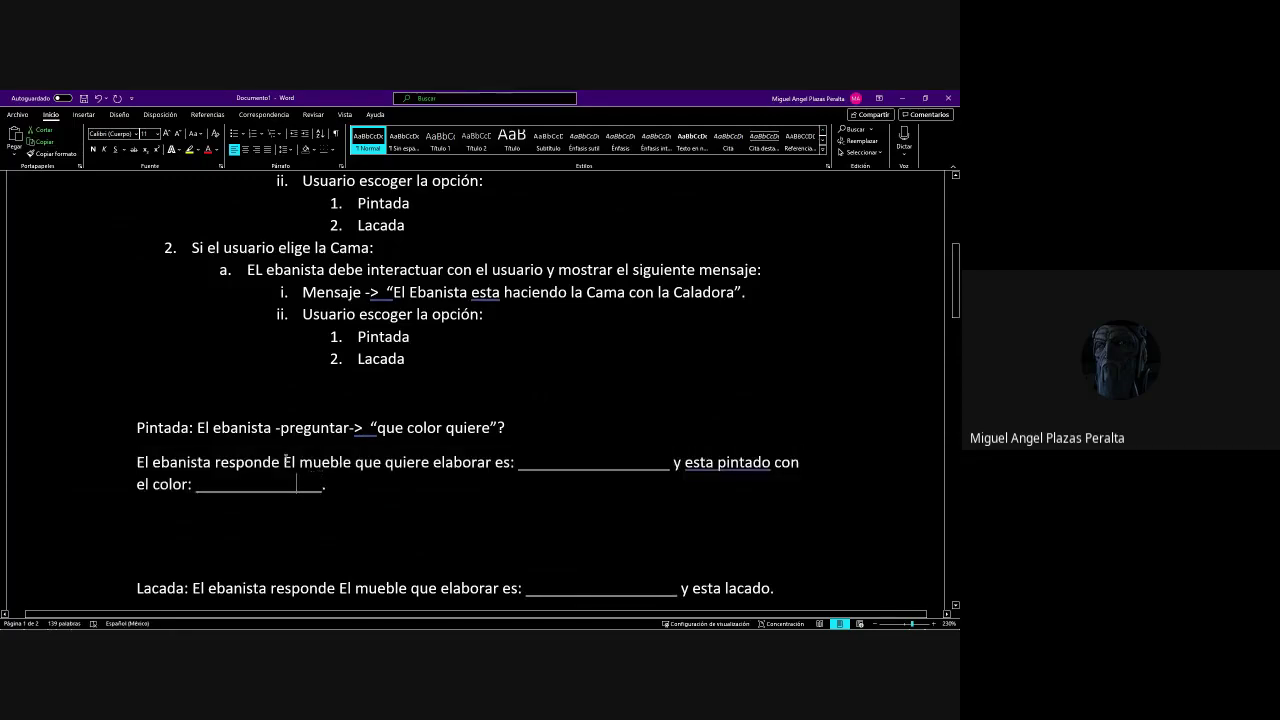
pyautogui.write(':')
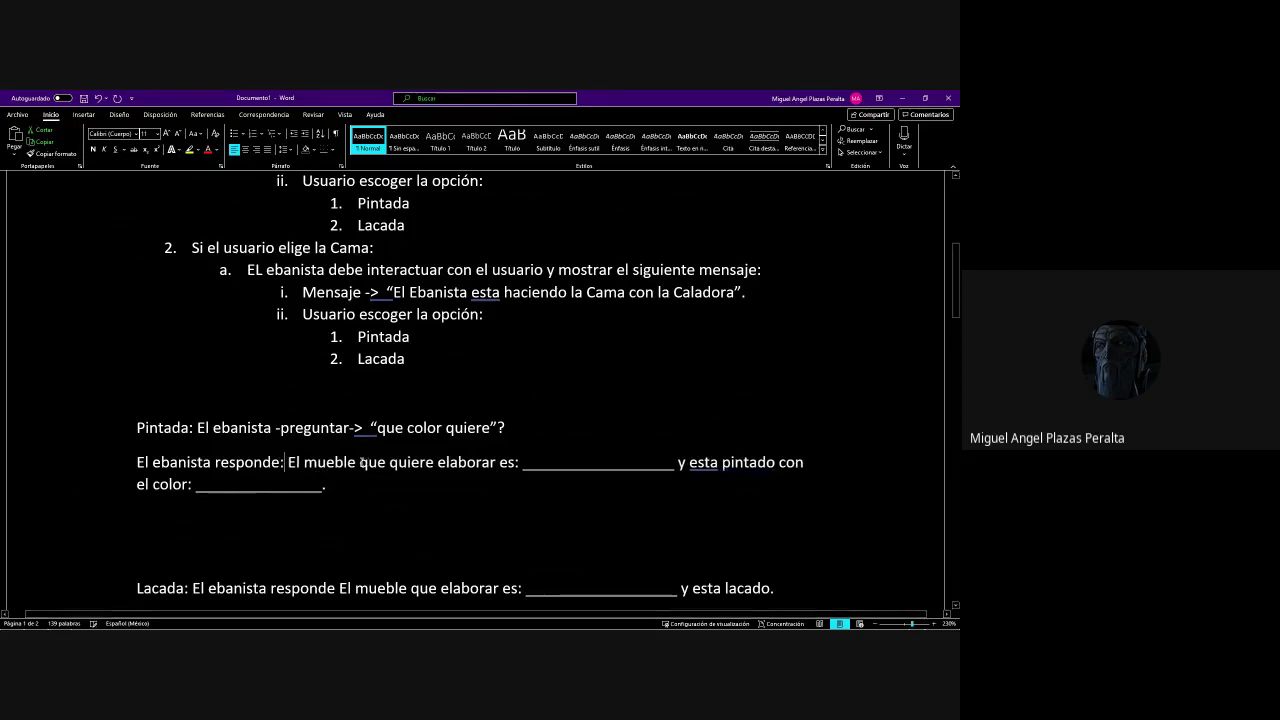
pyautogui.press('Return')
pyautogui.press('Delete')
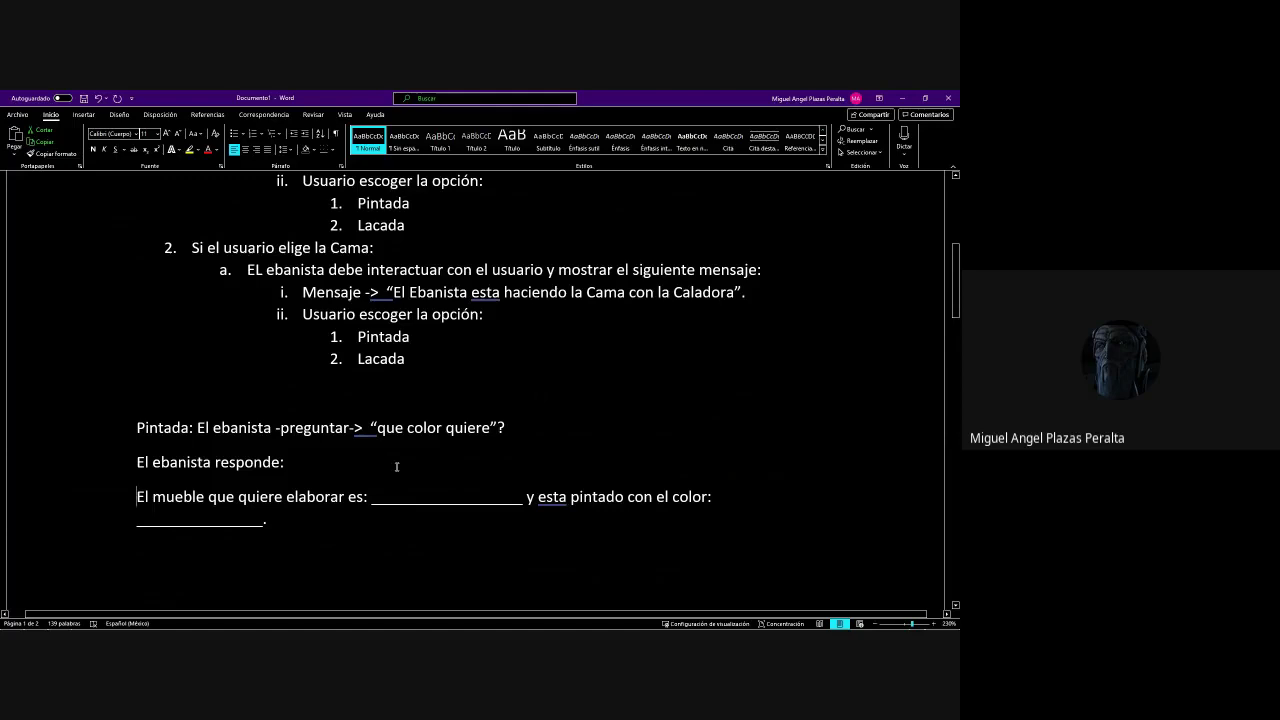
# Review the exercise from the "Herramientas de Ebanistas" title through the Escritorio and Cama branches to the Pintada response
pyautogui.scroll(1, 397, 467)
pyautogui.scroll(2, 397, 467)
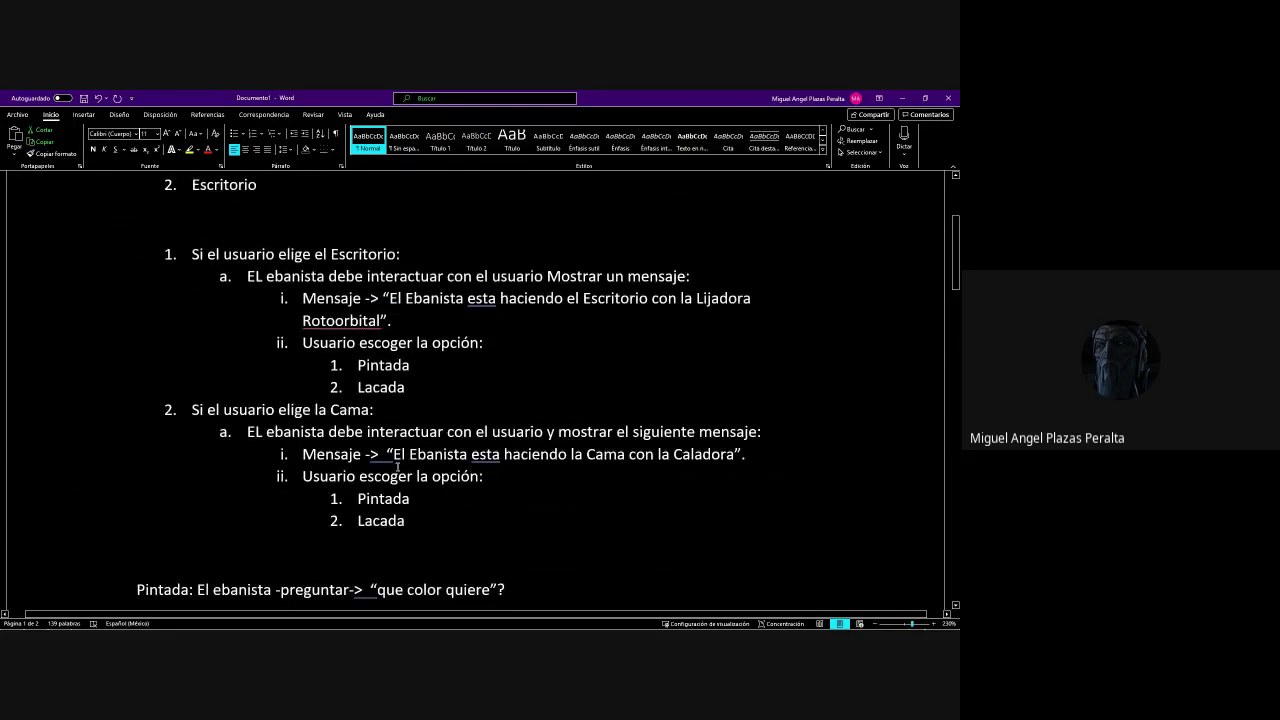
pyautogui.scroll(-3, 397, 440)
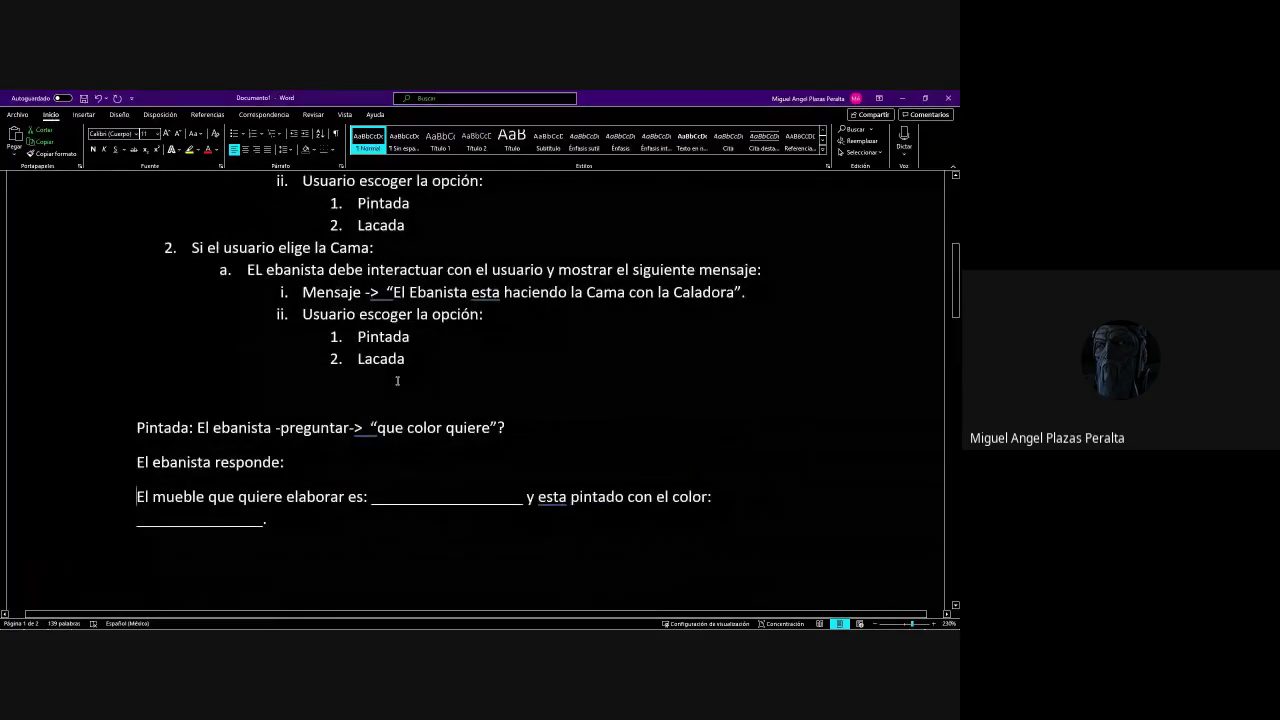
pyautogui.scroll(1, 397, 380)
pyautogui.scroll(-1, 397, 380)
pyautogui.scroll(1, 372, 528)
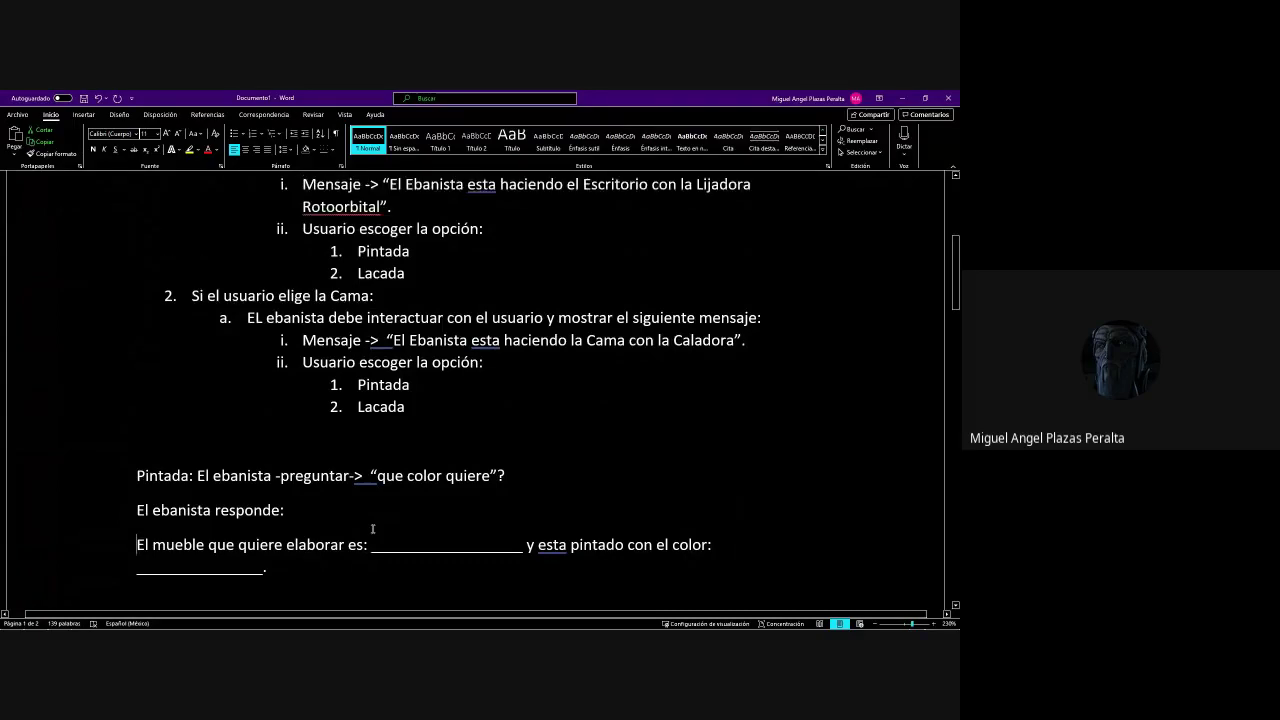
pyautogui.scroll(-2, 372, 528)
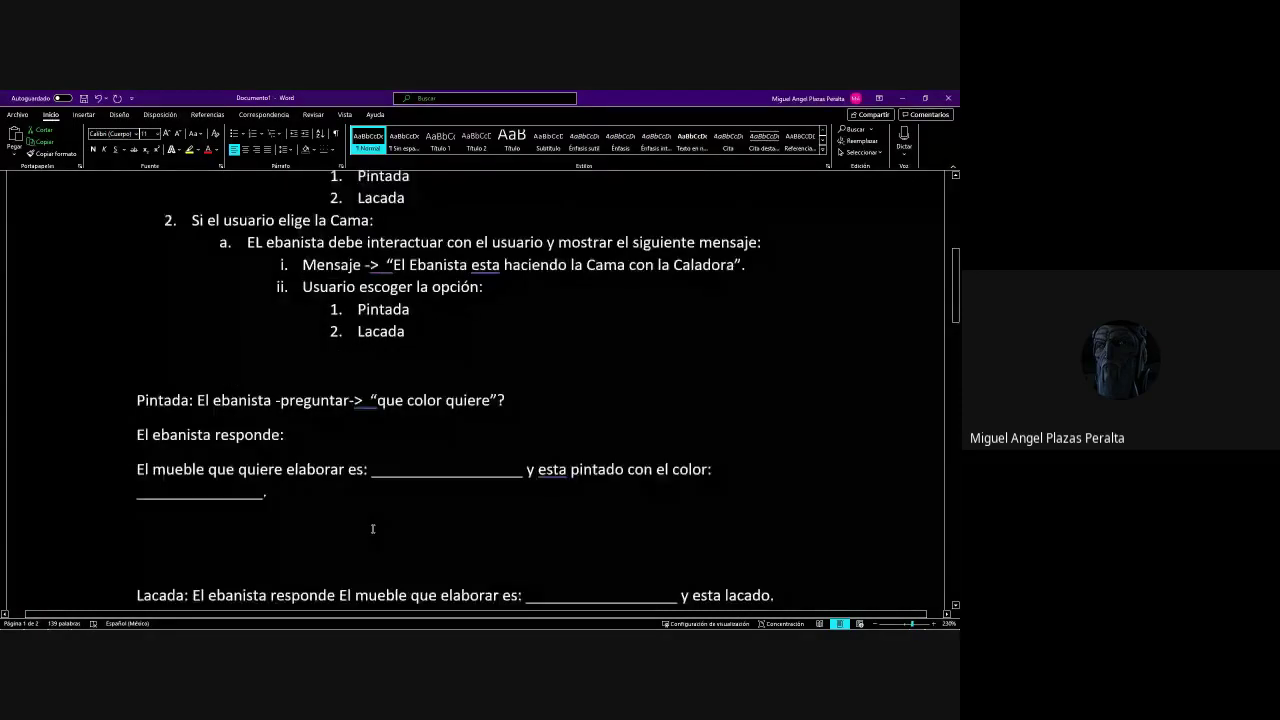
pyautogui.scroll(5, 349, 485)
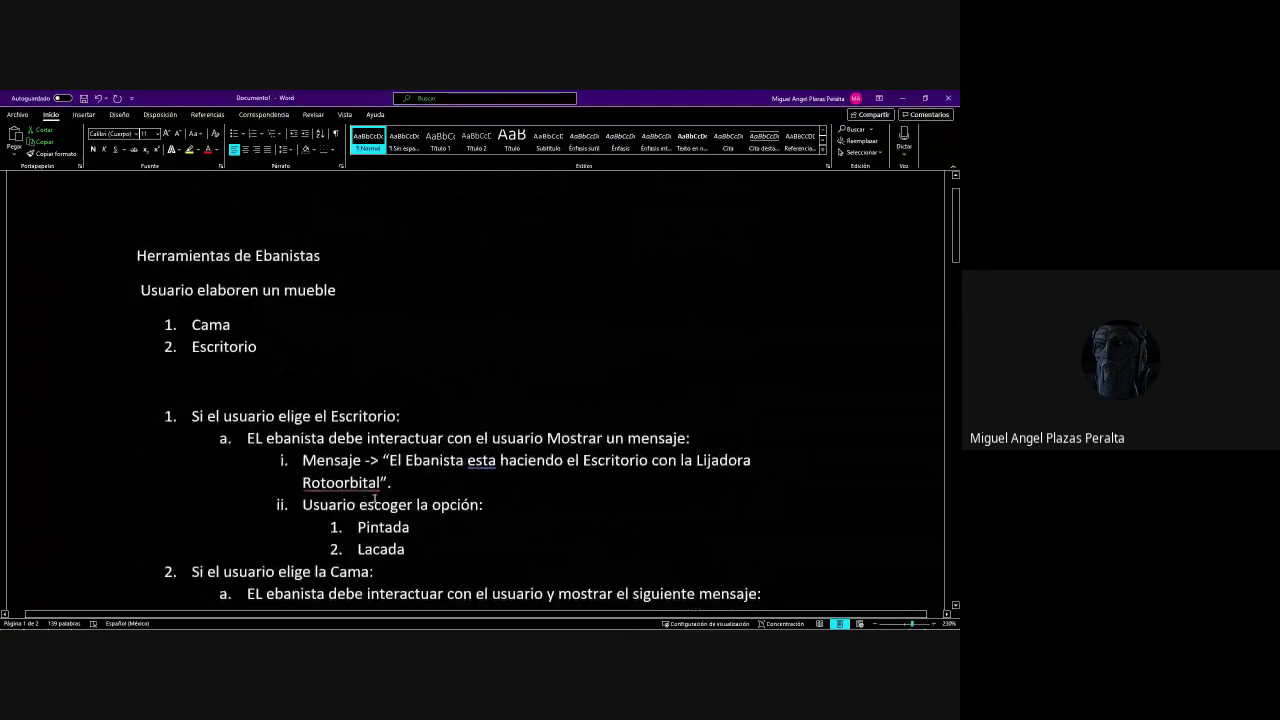
pyautogui.scroll(-2, 385, 520)
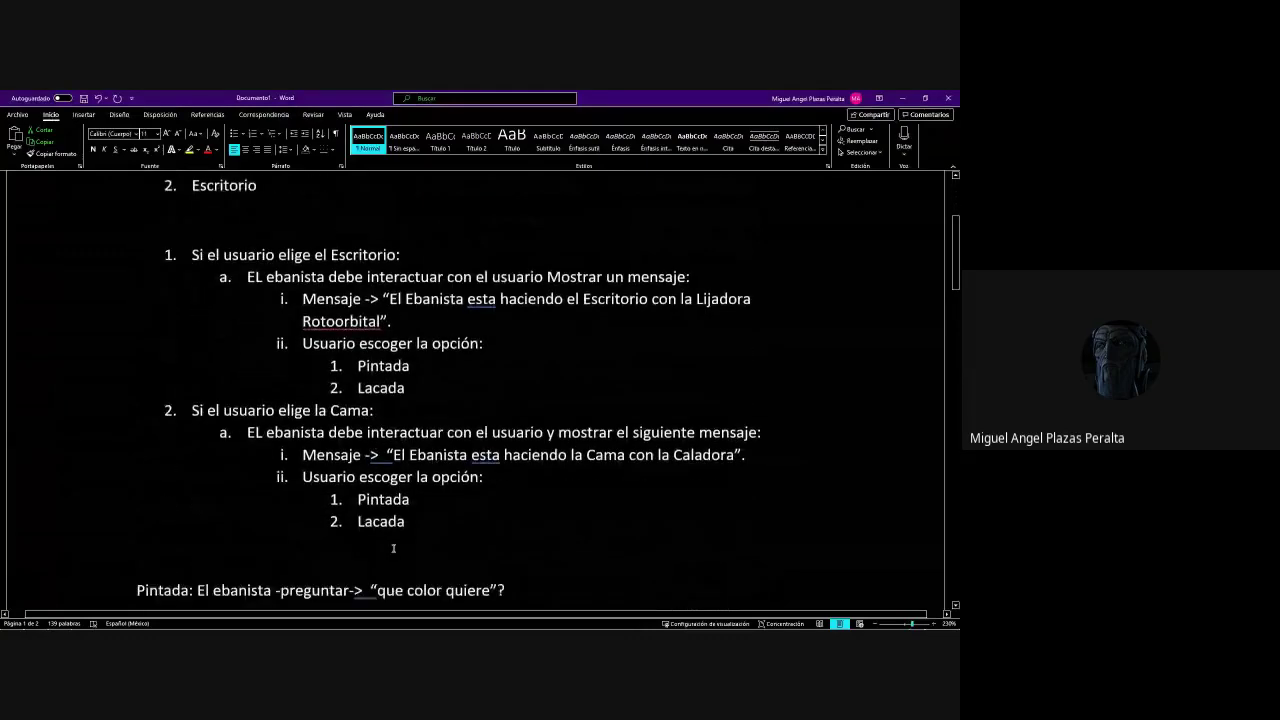
# Examine the nested Escritorio and Cama list, comparing the "Usuario escoger la opción:" items with Pintada and Lacada in both branches
pyautogui.click(148, 292)
pyautogui.moveTo(152, 255); pyautogui.dragTo(134, 560)
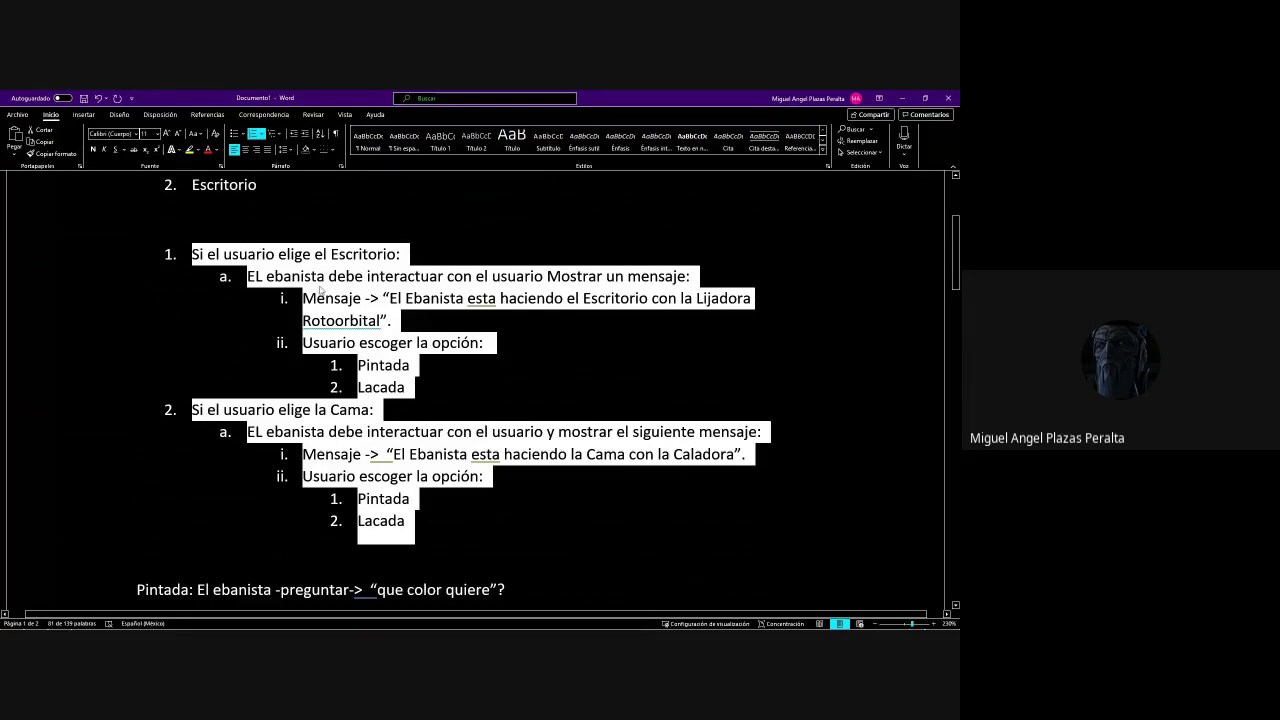
pyautogui.click(317, 276)
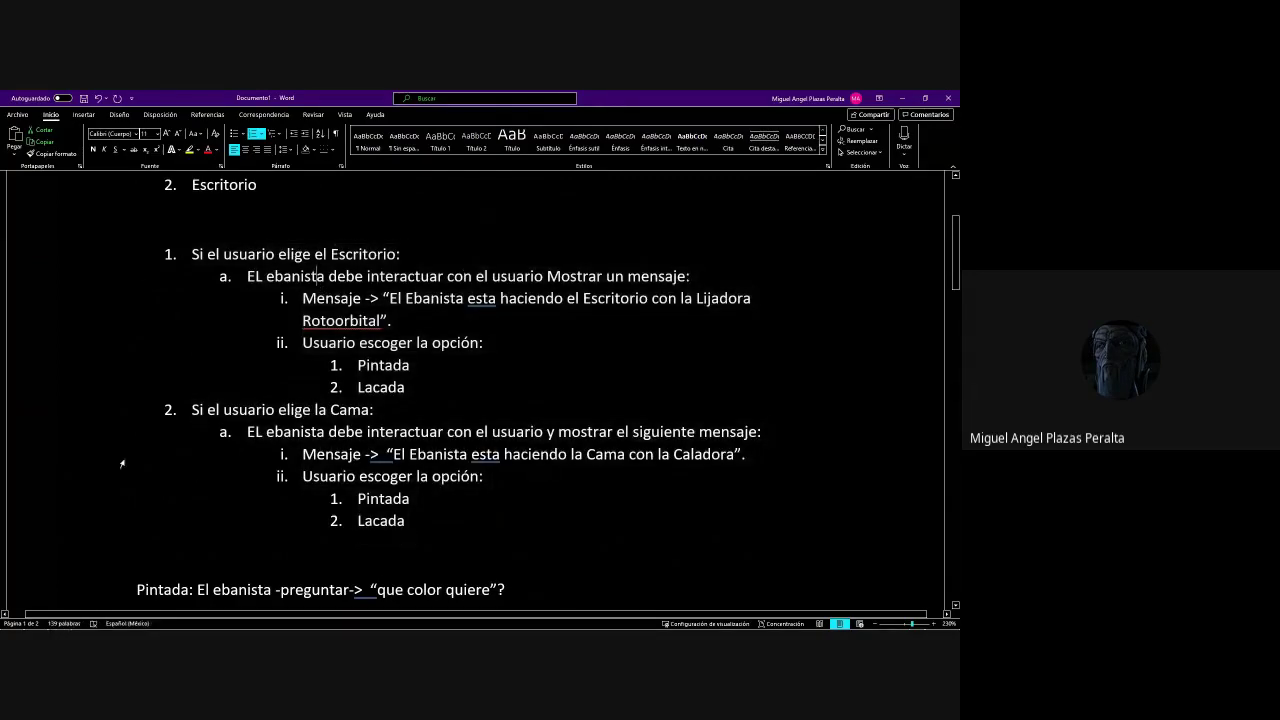
pyautogui.moveTo(302, 343); pyautogui.dragTo(410, 392)
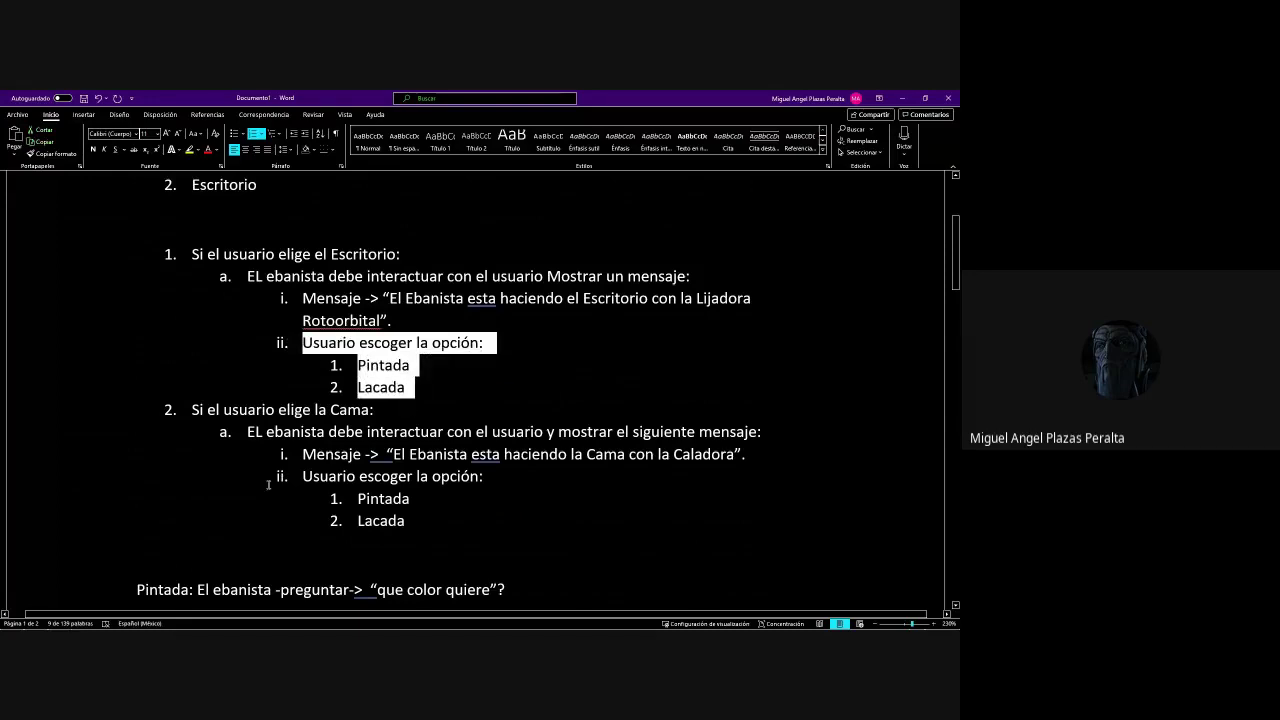
pyautogui.moveTo(300, 478); pyautogui.dragTo(463, 523)
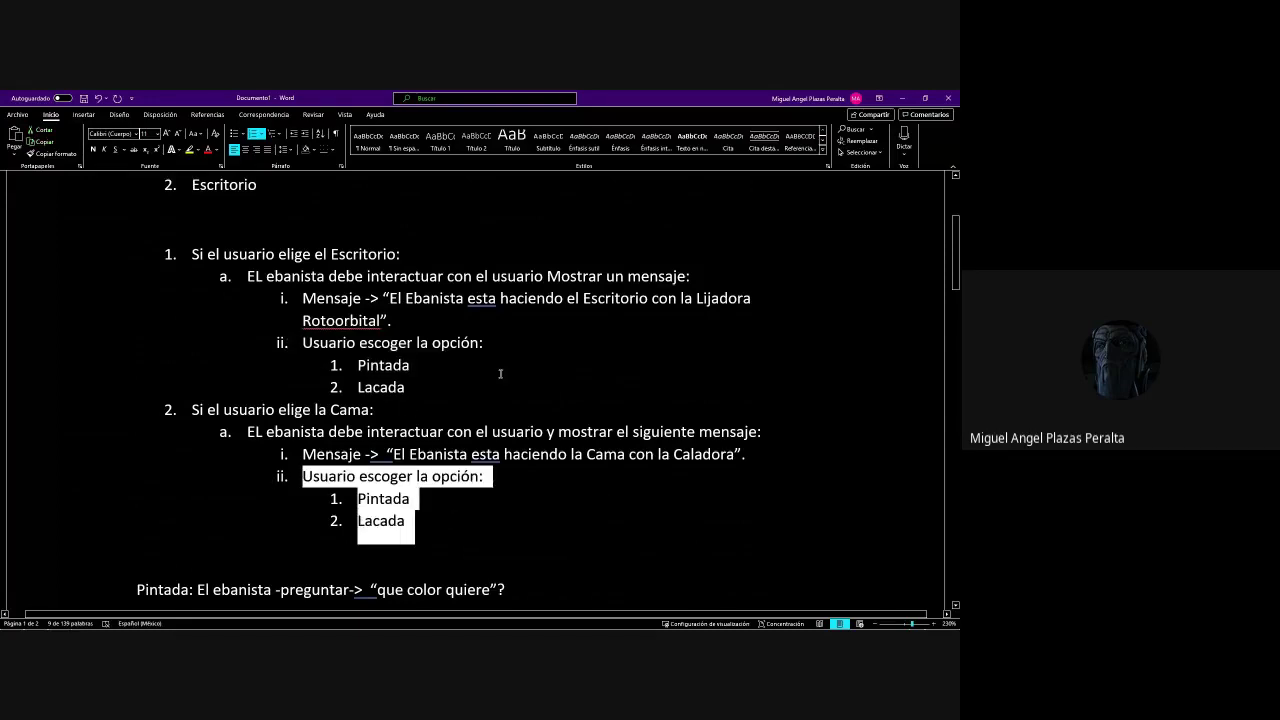
pyautogui.click(429, 373)
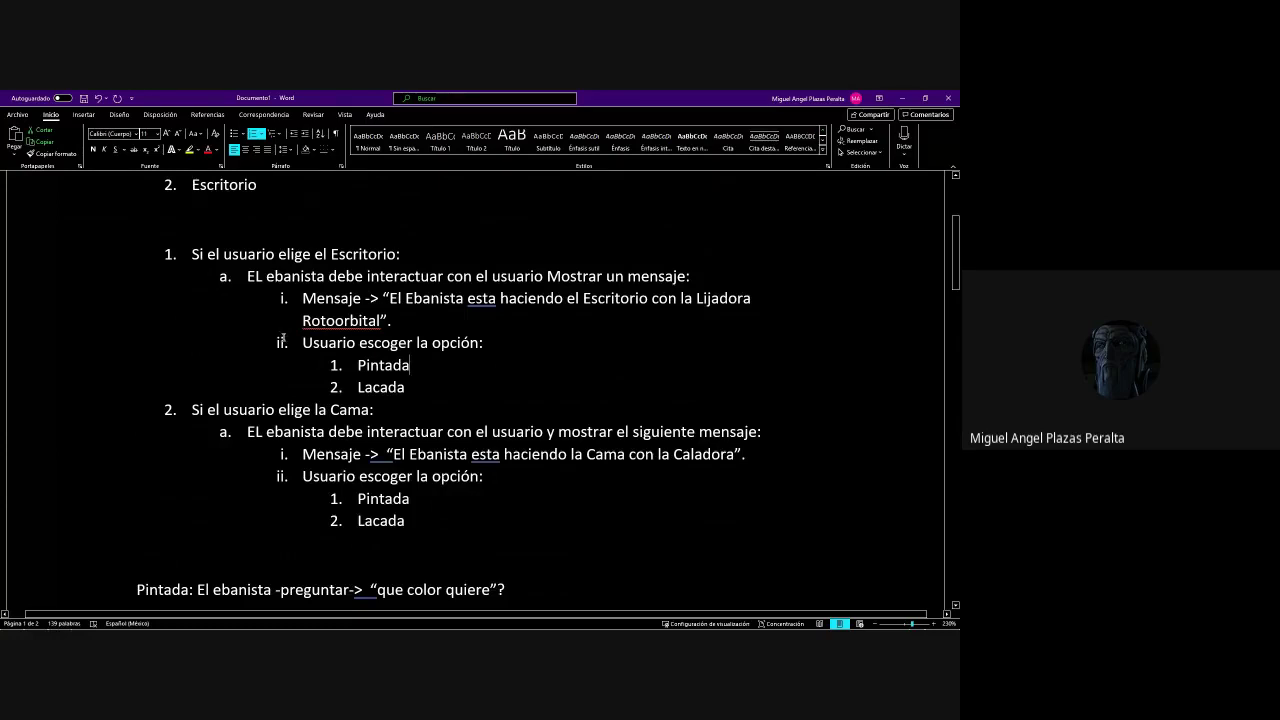
pyautogui.click(283, 342)
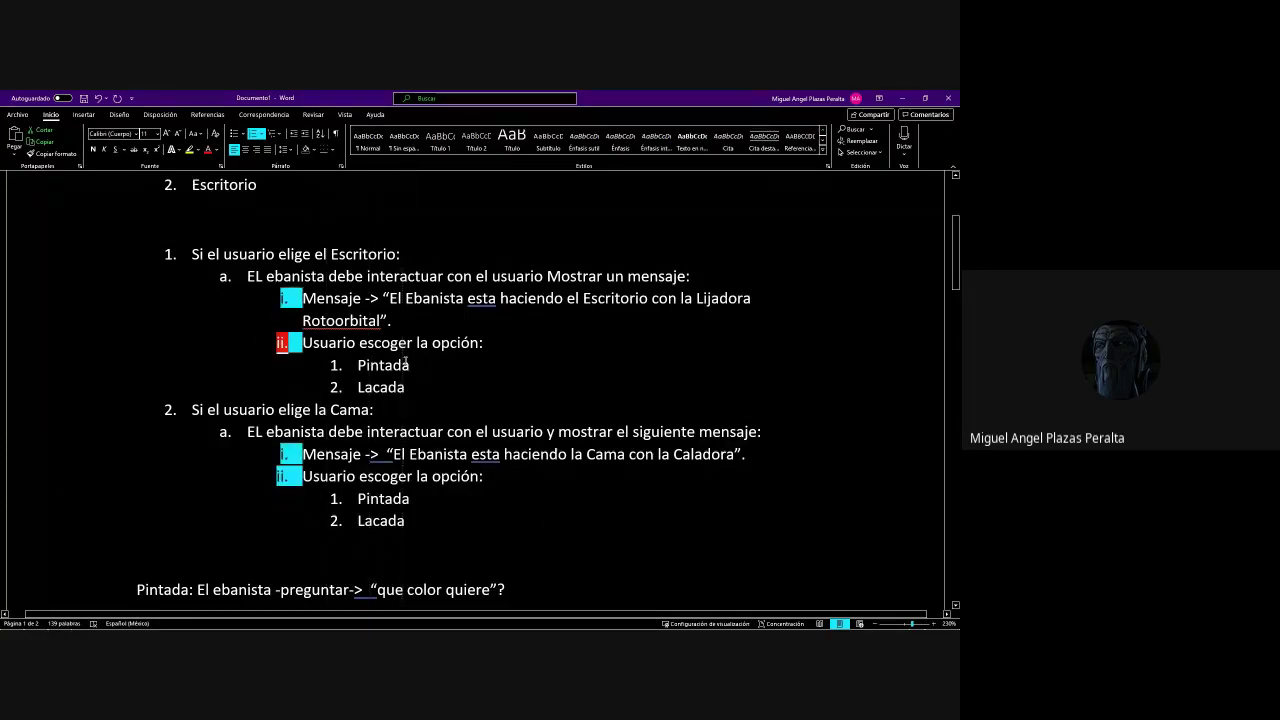
pyautogui.click(409, 365)
pyautogui.click(419, 365)
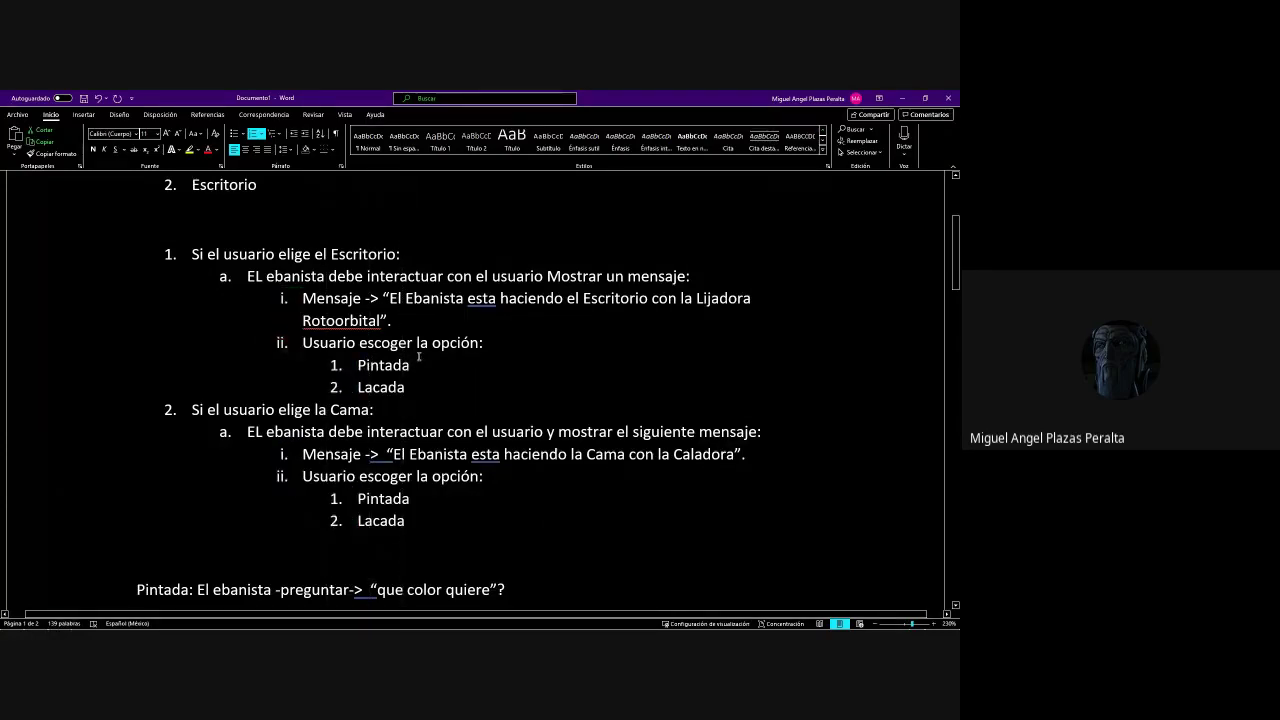
# Check the Pintada and Lacada options against their response texts and the error note below the list
pyautogui.scroll(-1, 419, 356)
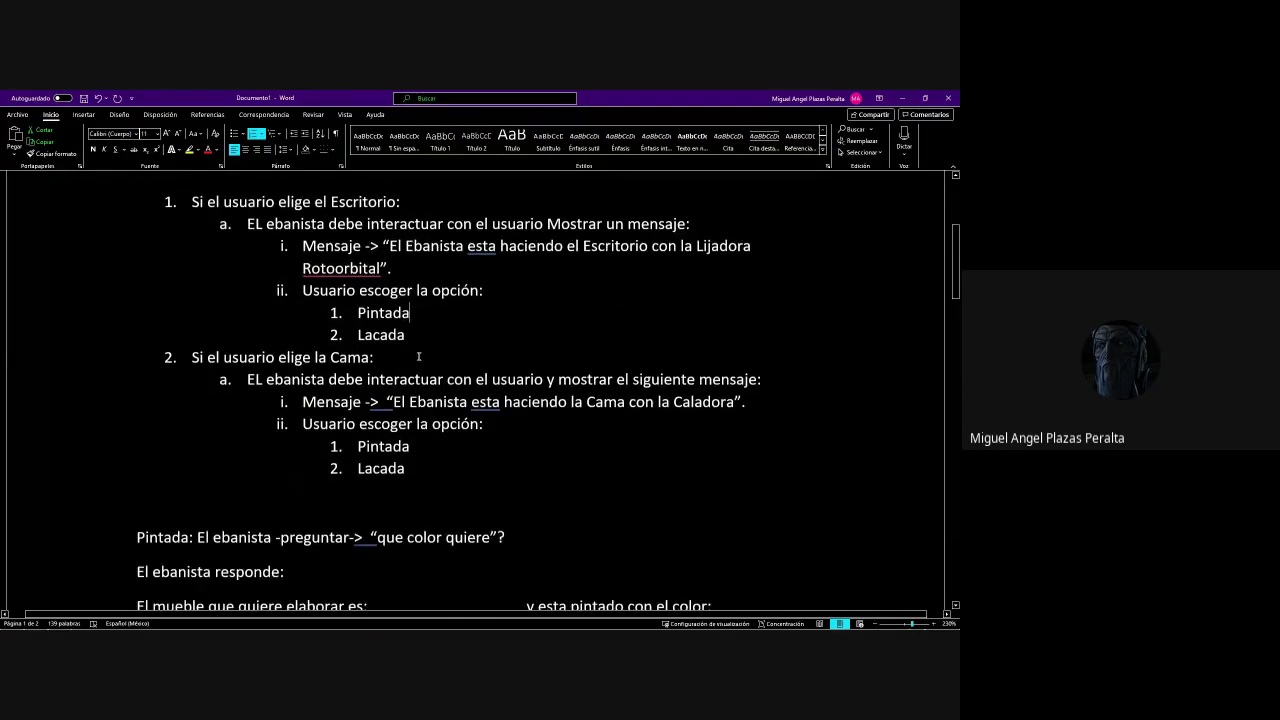
pyautogui.scroll(1, 419, 356)
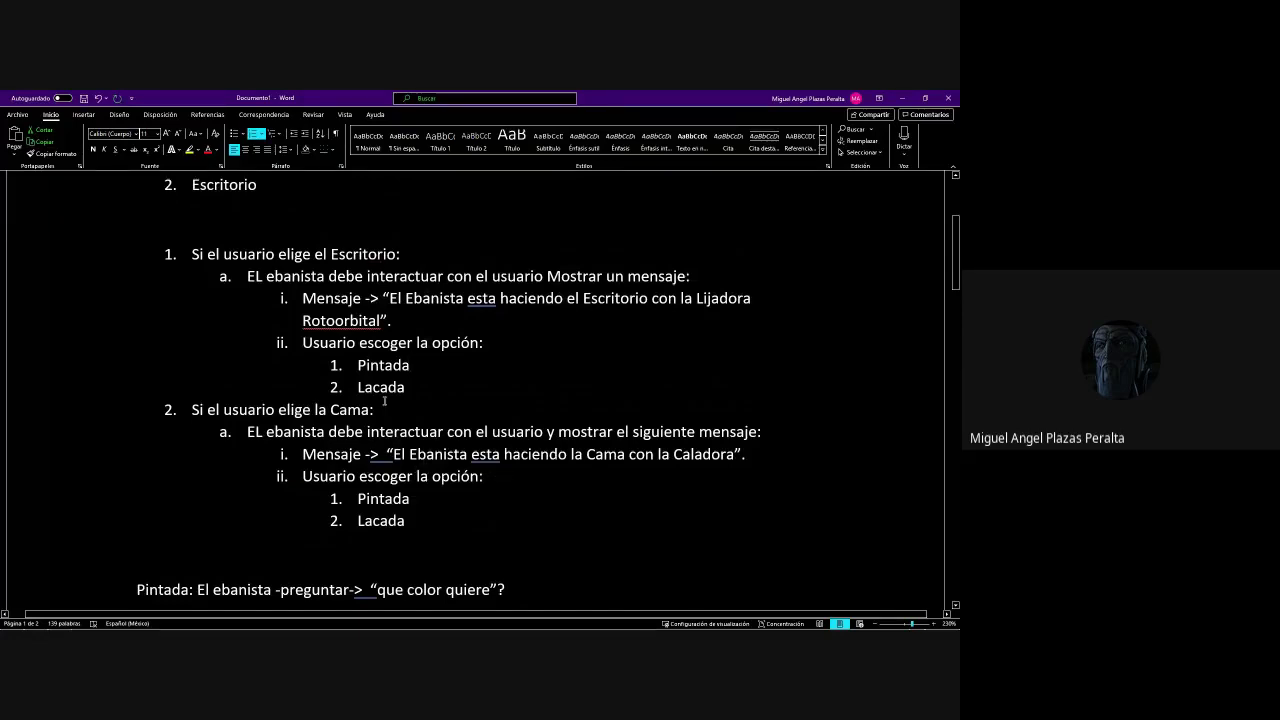
pyautogui.scroll(-1, 384, 401)
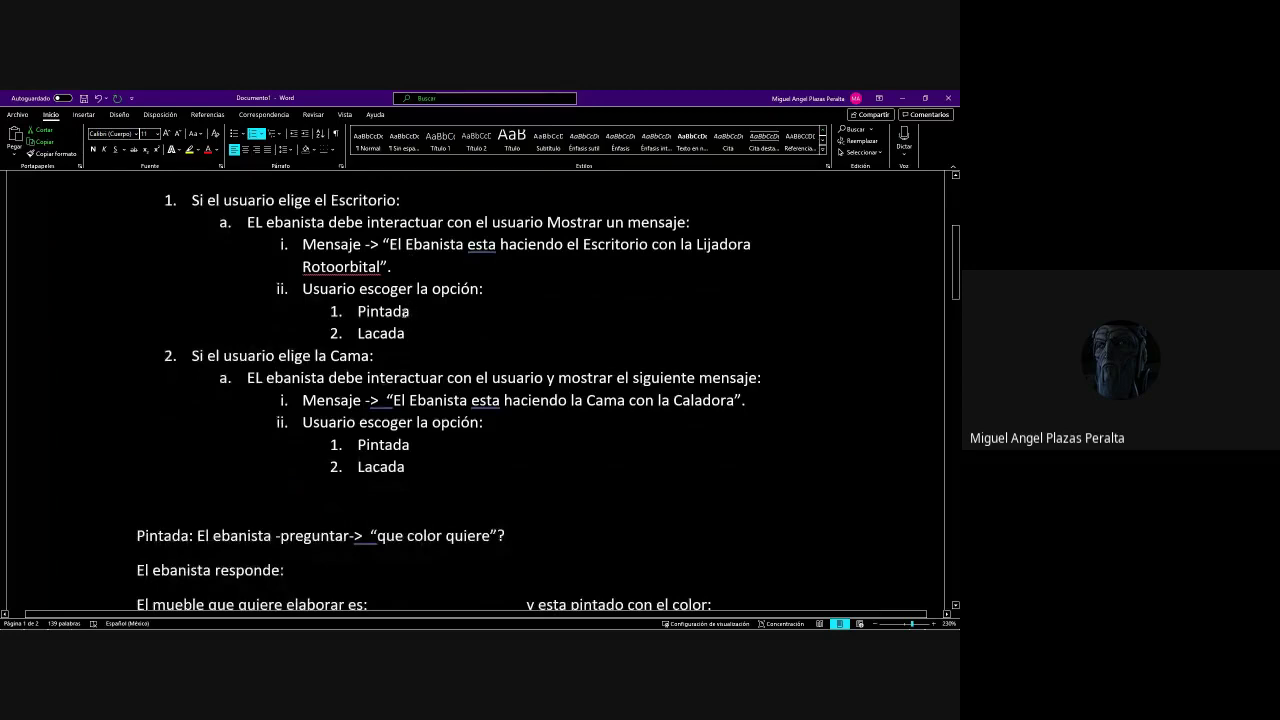
pyautogui.scroll(-2, 409, 311)
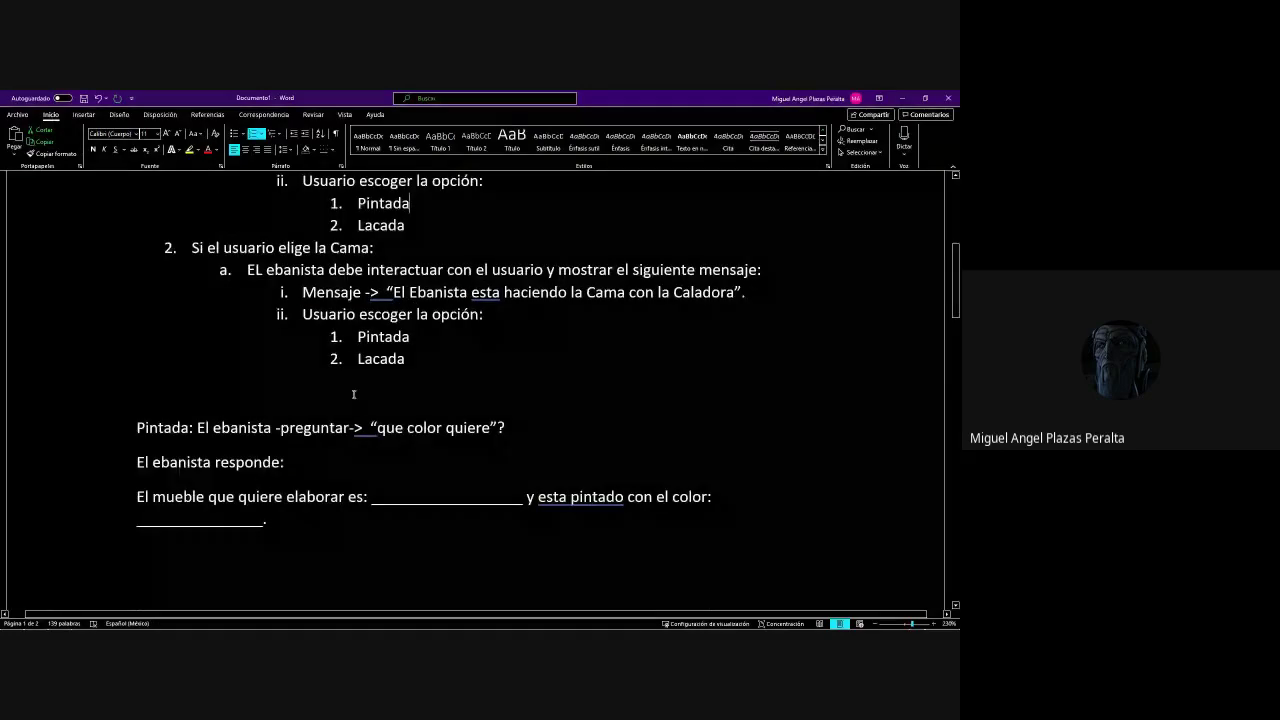
pyautogui.scroll(2, 427, 440)
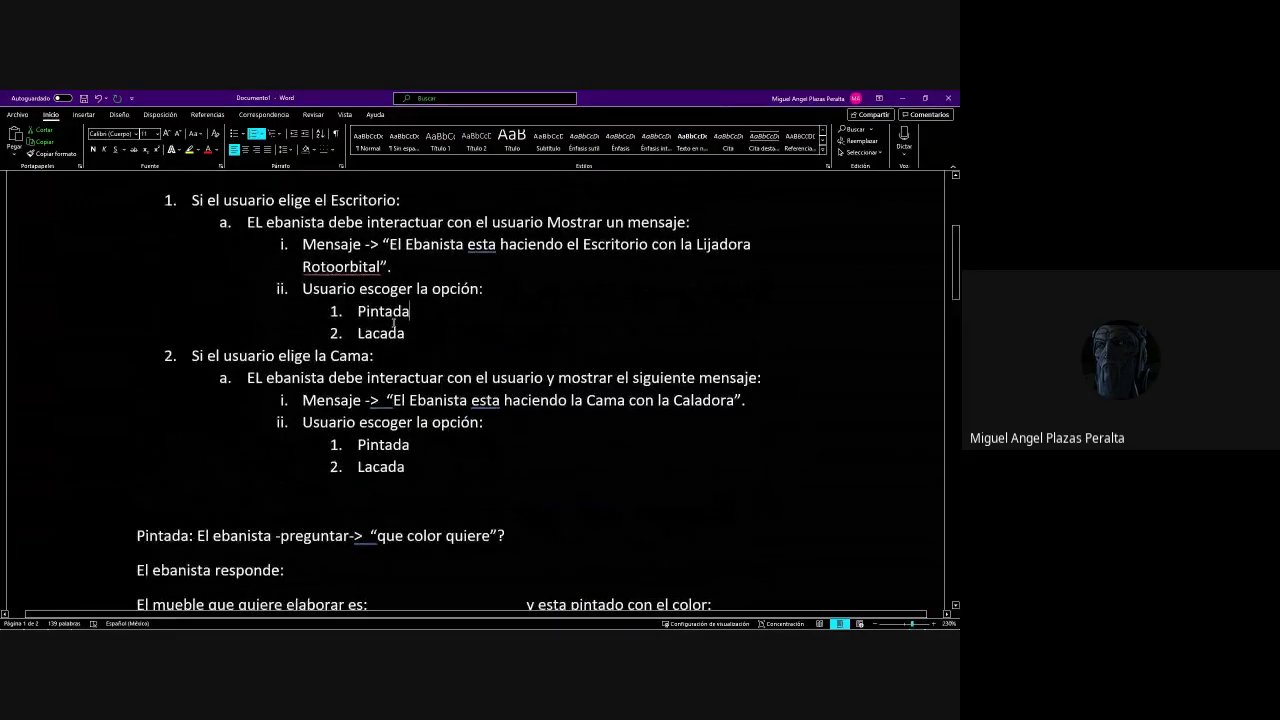
pyautogui.scroll(-3, 393, 324)
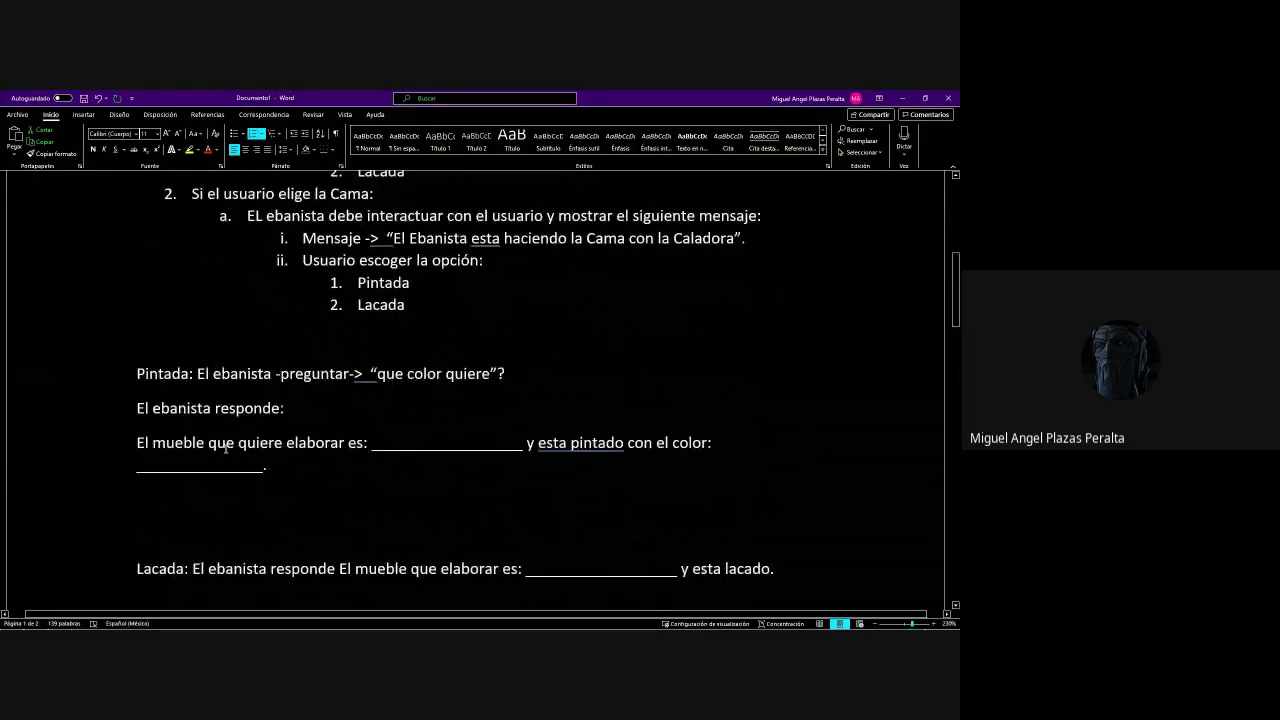
pyautogui.tripleClick(254, 465)
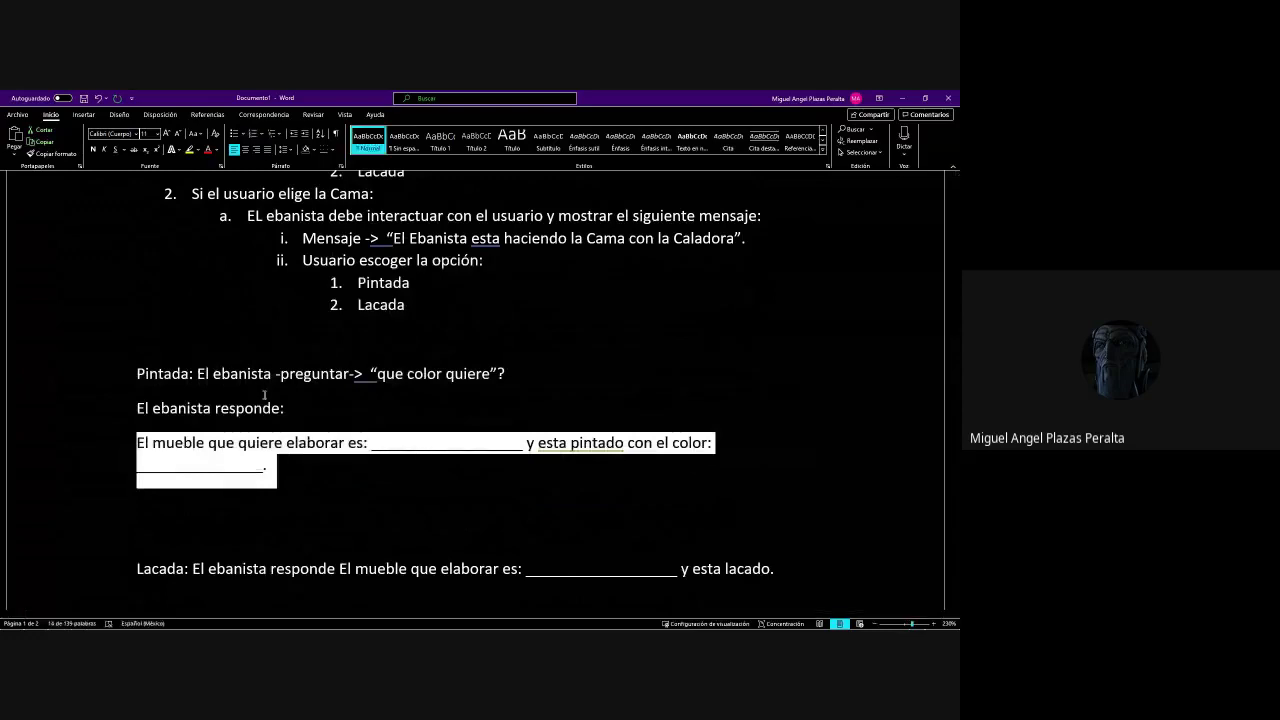
pyautogui.scroll(1, 363, 448)
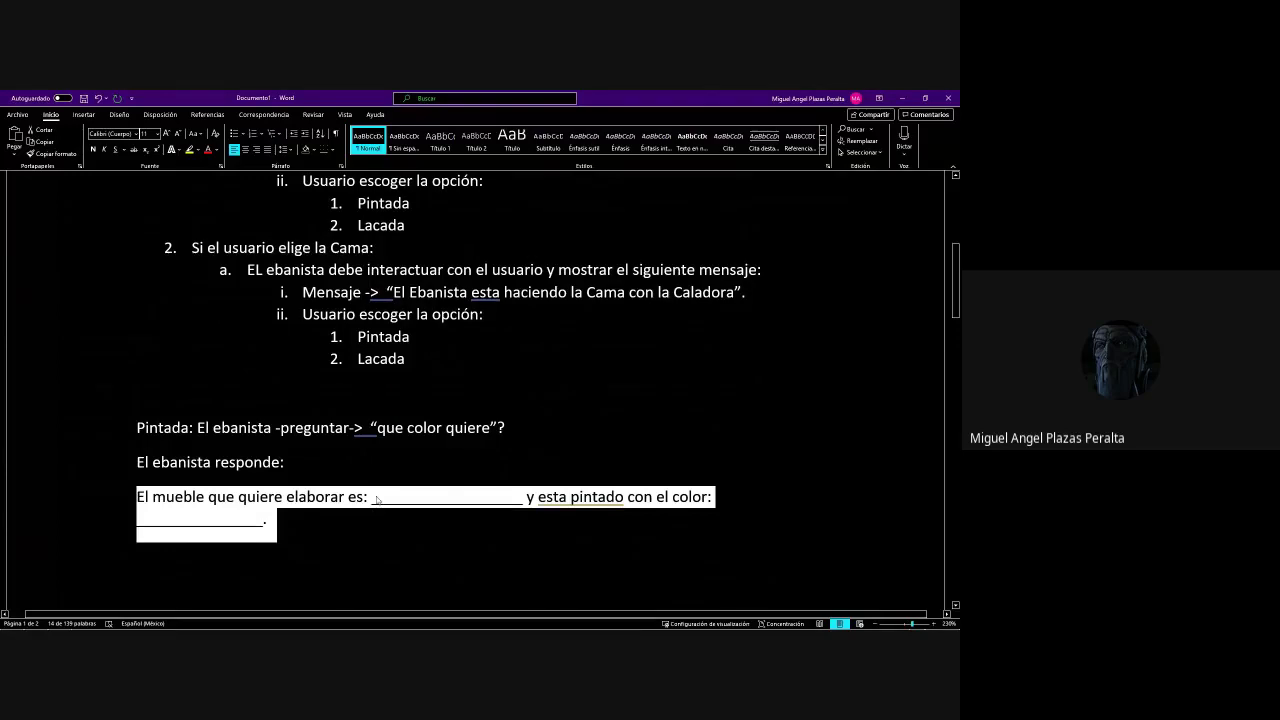
pyautogui.scroll(-5, 380, 498)
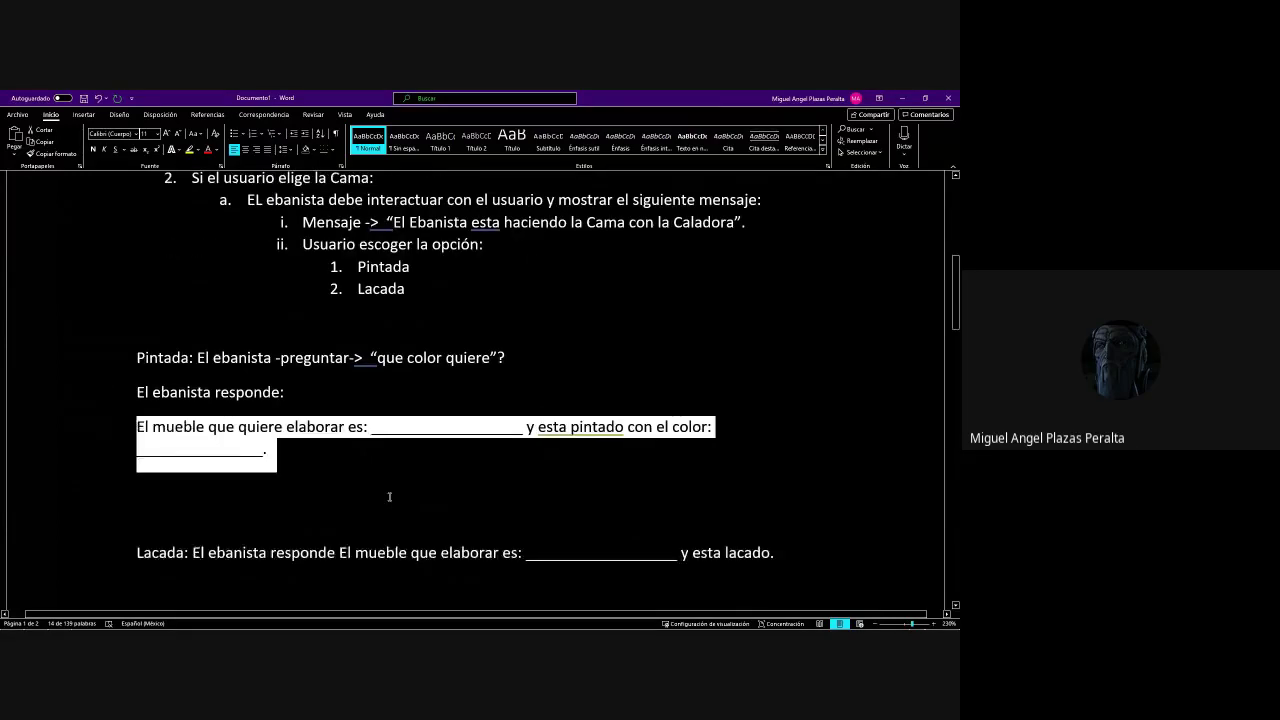
pyautogui.click(136, 406)
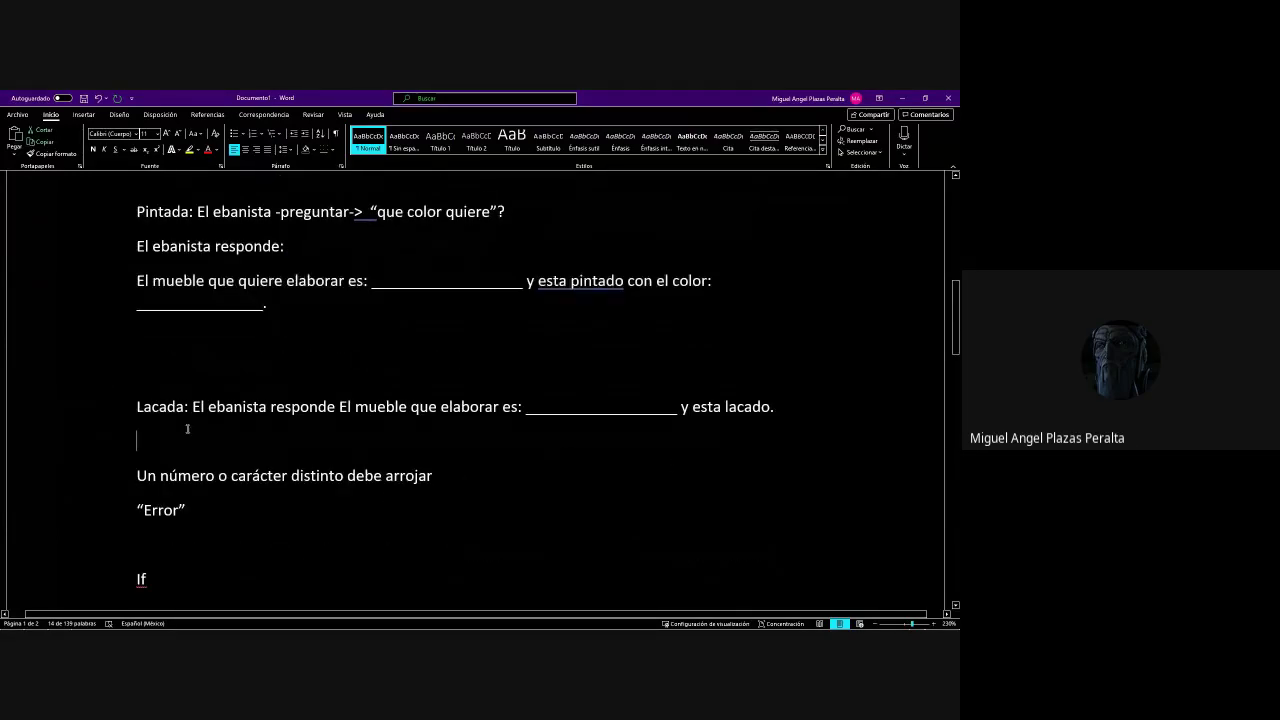
pyautogui.keyDown('shift'); pyautogui.click(571, 488); pyautogui.keyUp('shift')
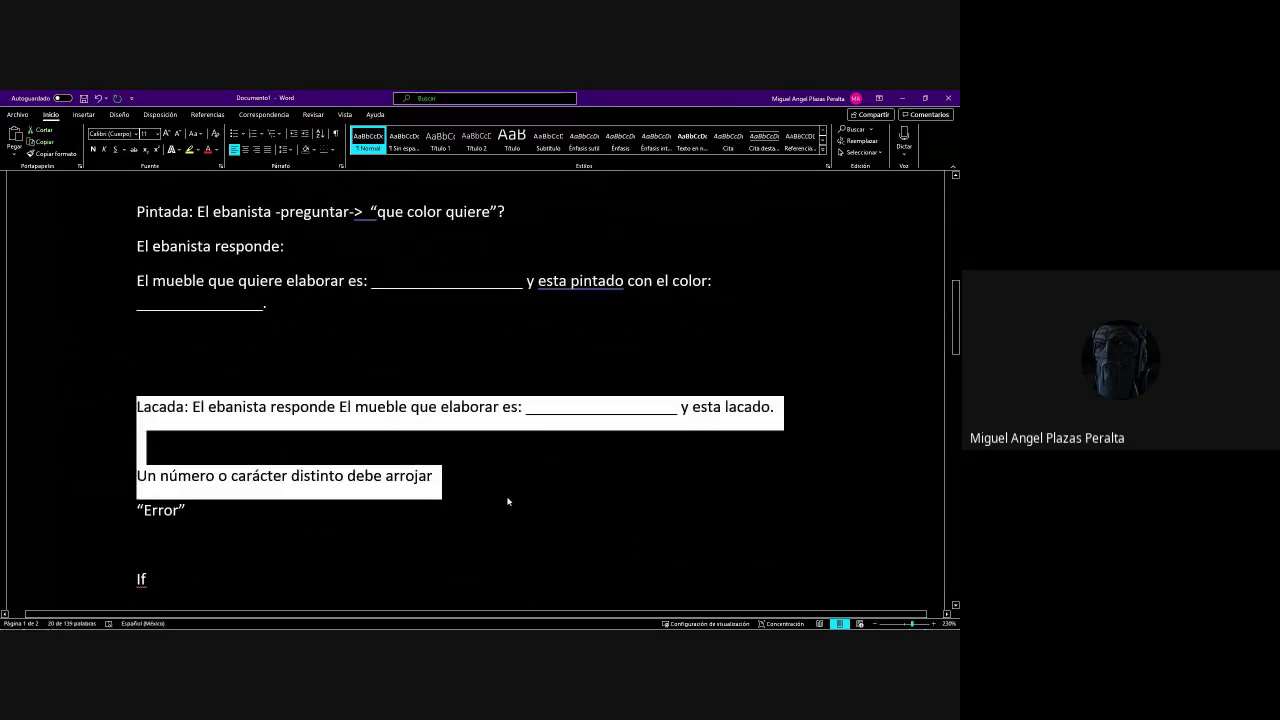
pyautogui.scroll(1, 508, 503)
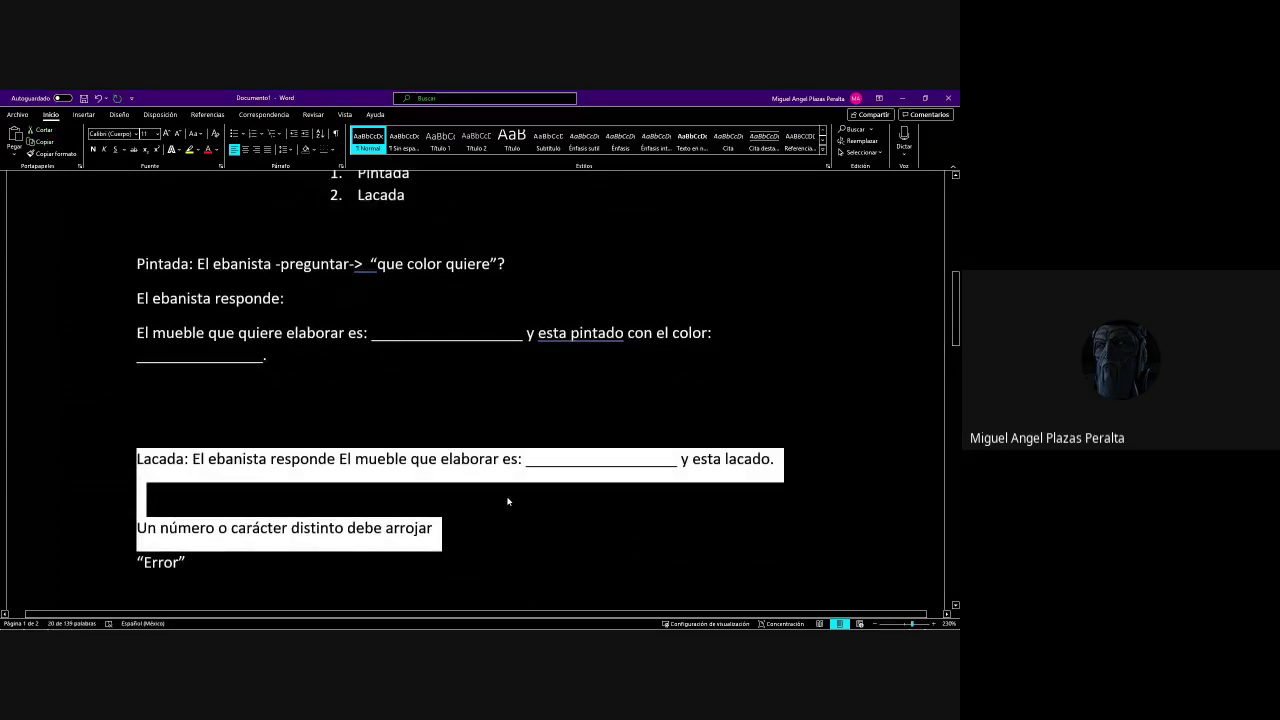
# Zoom the document out to 110% and place the cursor on the empty line below the Lacada response
pyautogui.click(876, 623)
pyautogui.click(876, 623)
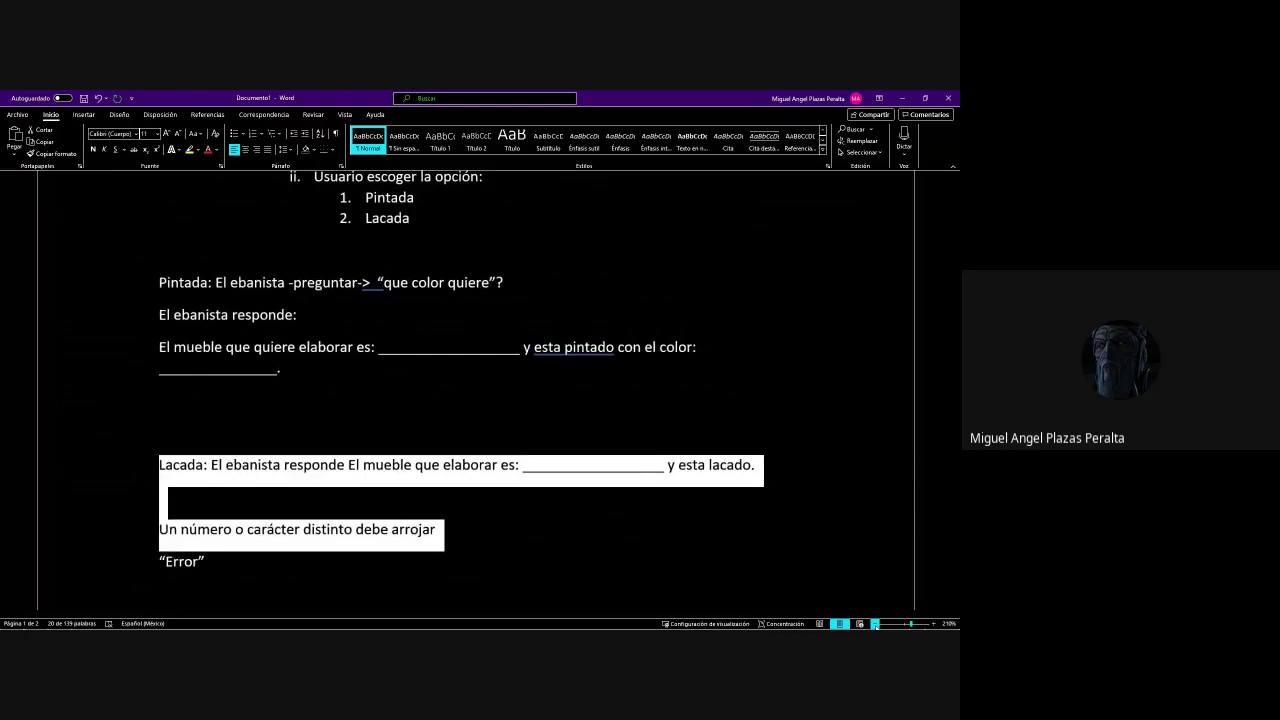
pyautogui.click(876, 623)
pyautogui.click(876, 623)
pyautogui.click(876, 623)
pyautogui.click(876, 623)
pyautogui.click(876, 623)
pyautogui.click(876, 623)
pyautogui.click(876, 623)
pyautogui.click(876, 623)
pyautogui.click(876, 623)
pyautogui.click(876, 623)
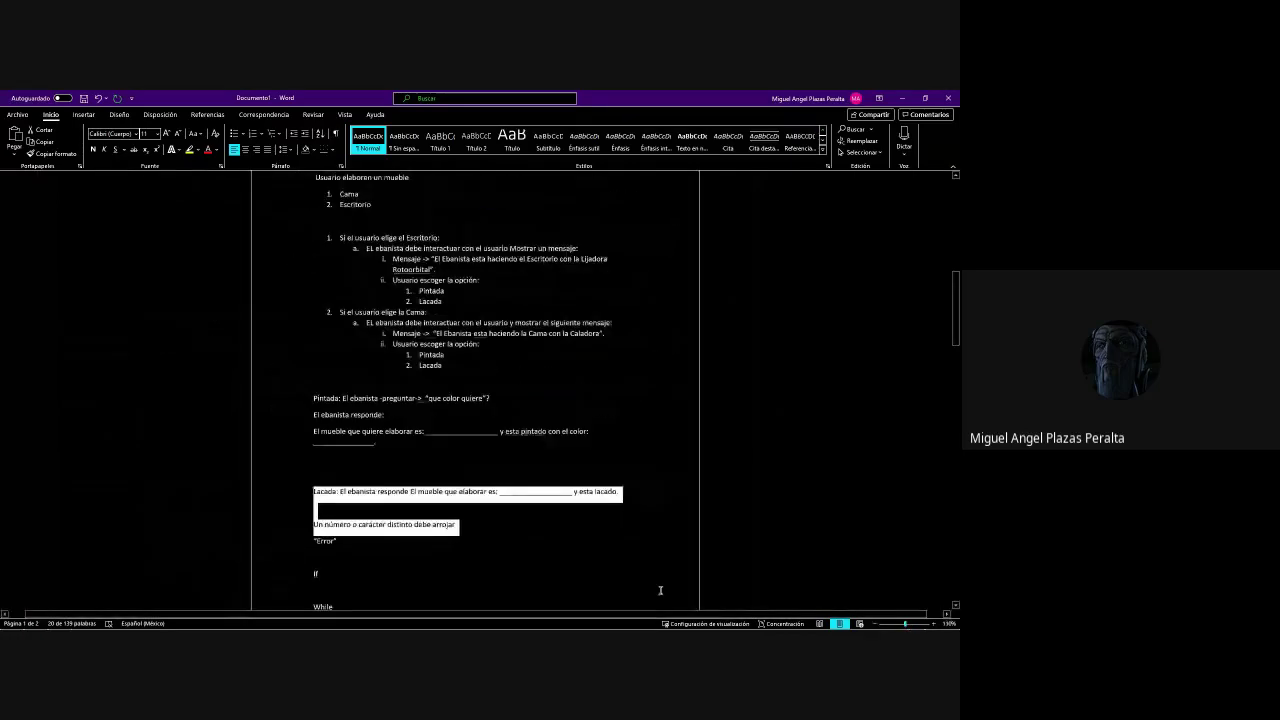
pyautogui.click(341, 512)
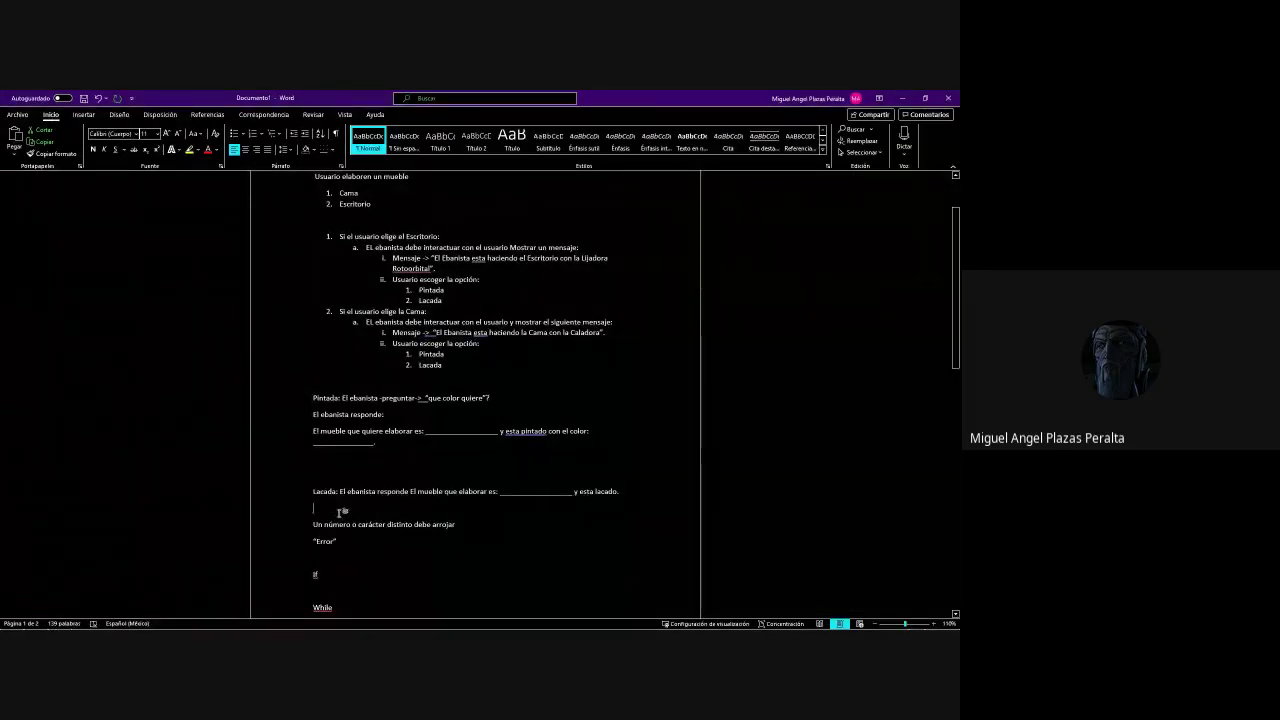
# Insert four blank lines between the Lacada response and the error note
pyautogui.press('Return')
pyautogui.press('Return')
pyautogui.press('Return')
pyautogui.press('Return')
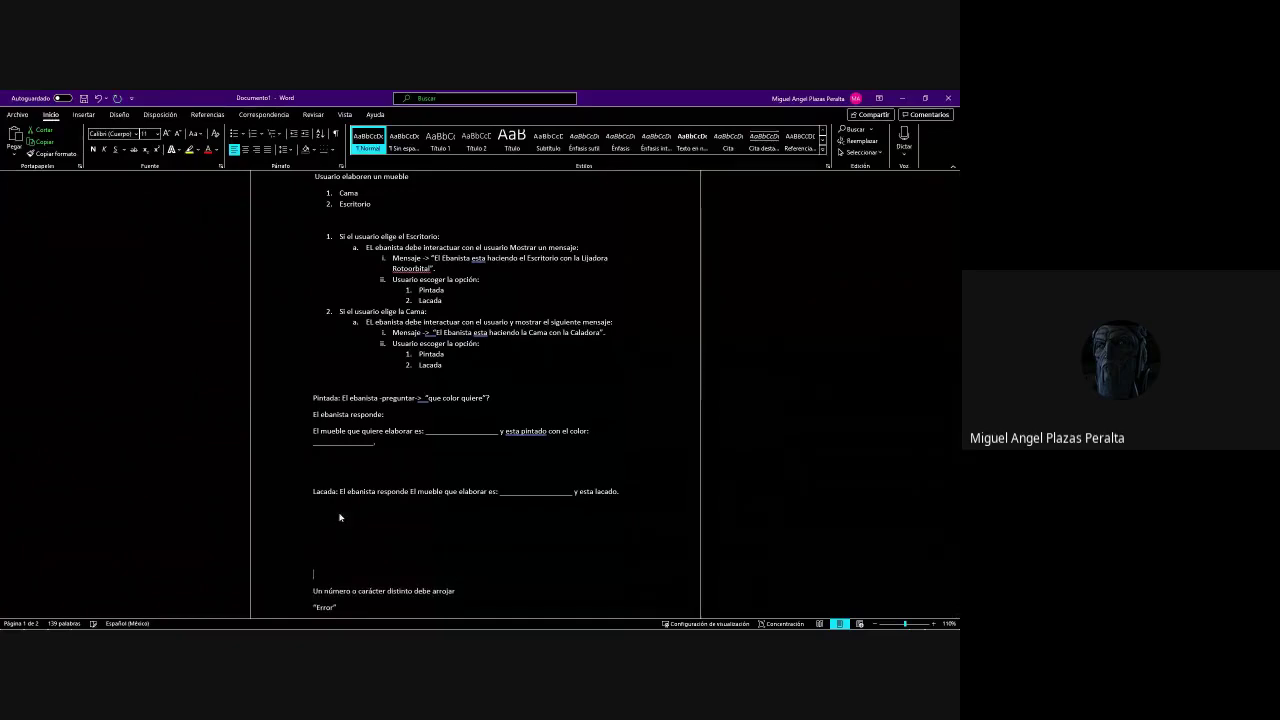
pyautogui.scroll(2, 339, 517)
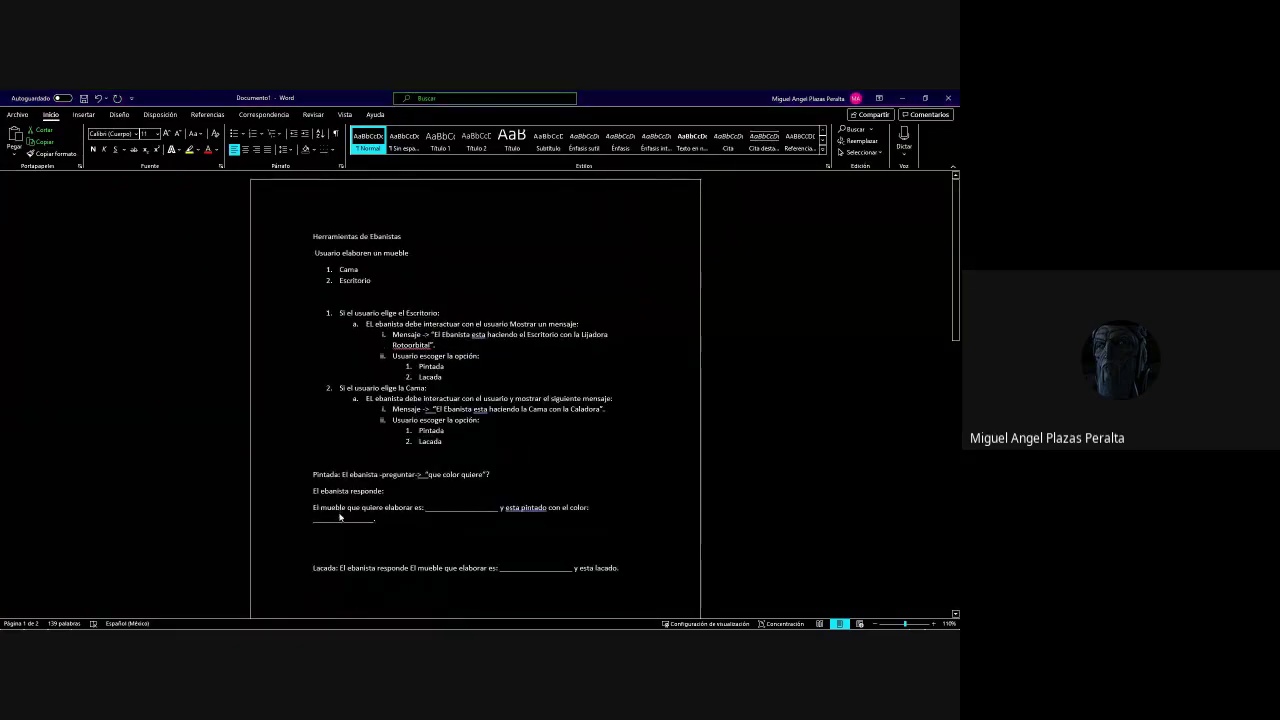
# Check the Google Meet call, return to the Word document and look over the exercise from its title to the error note
pyautogui.hotkey('alt', 'Tab')
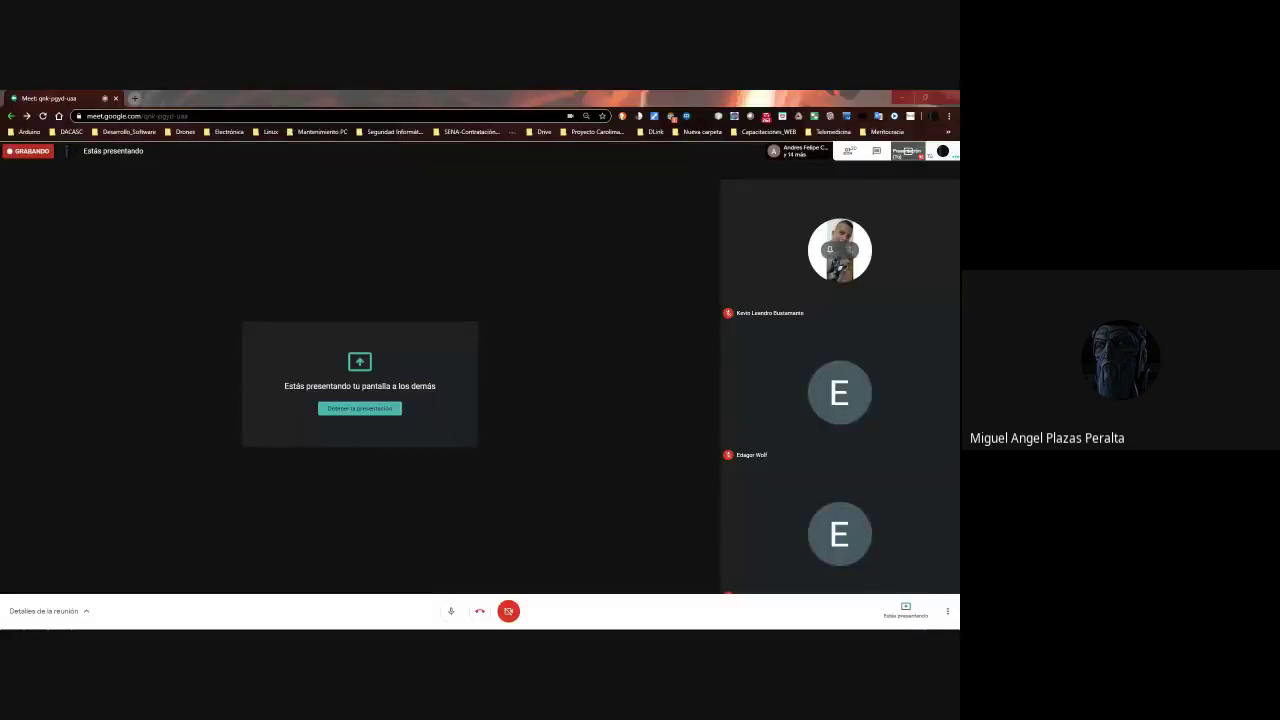
pyautogui.hotkey('alt', 'Tab')
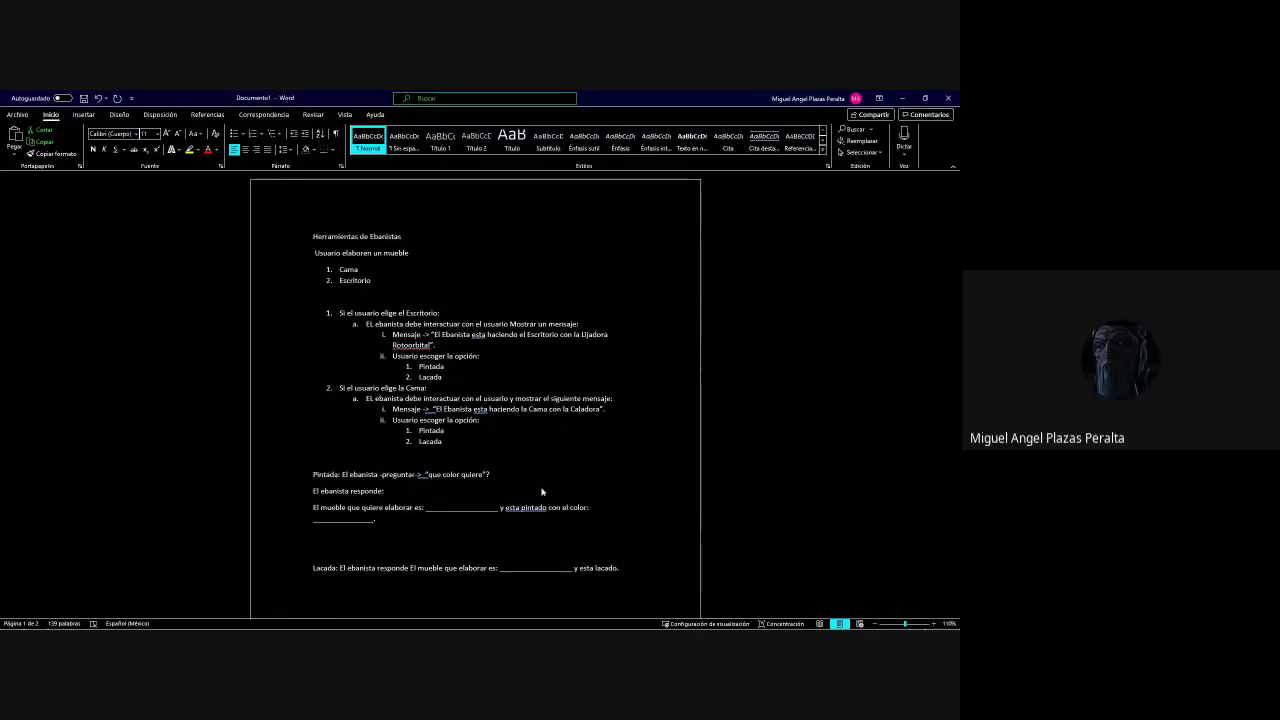
pyautogui.click(535, 397)
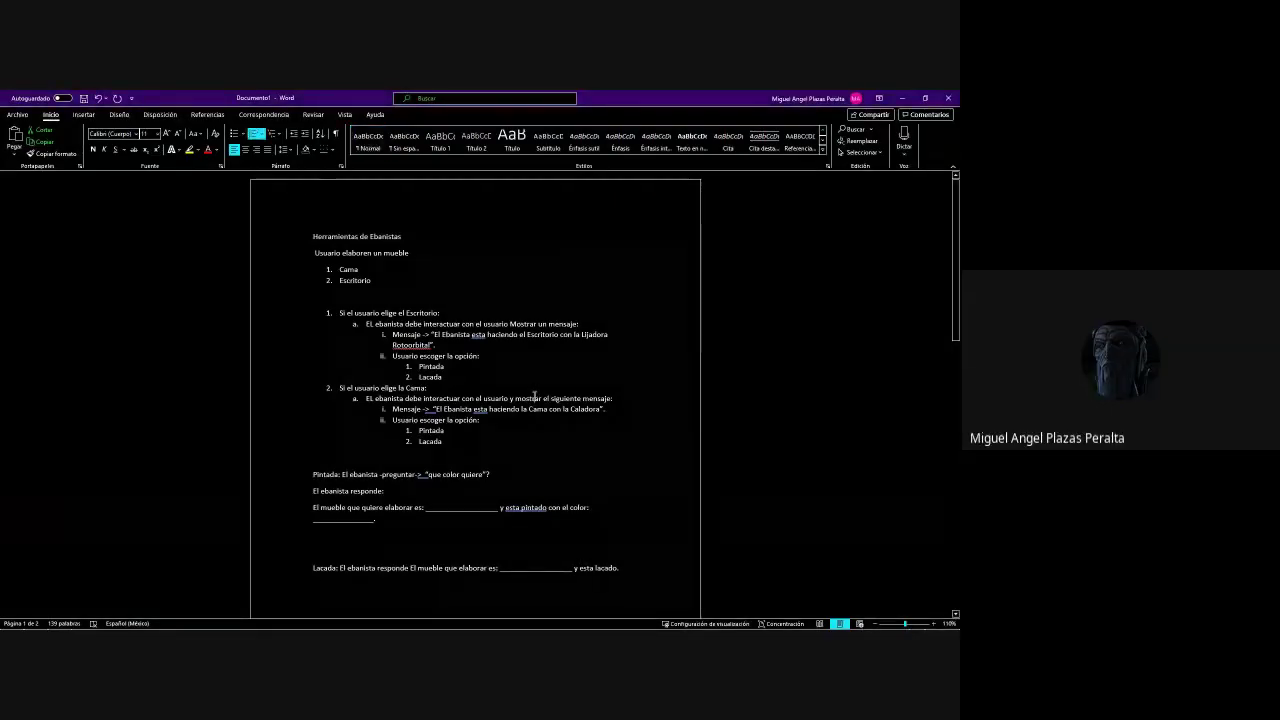
pyautogui.scroll(-2, 535, 397)
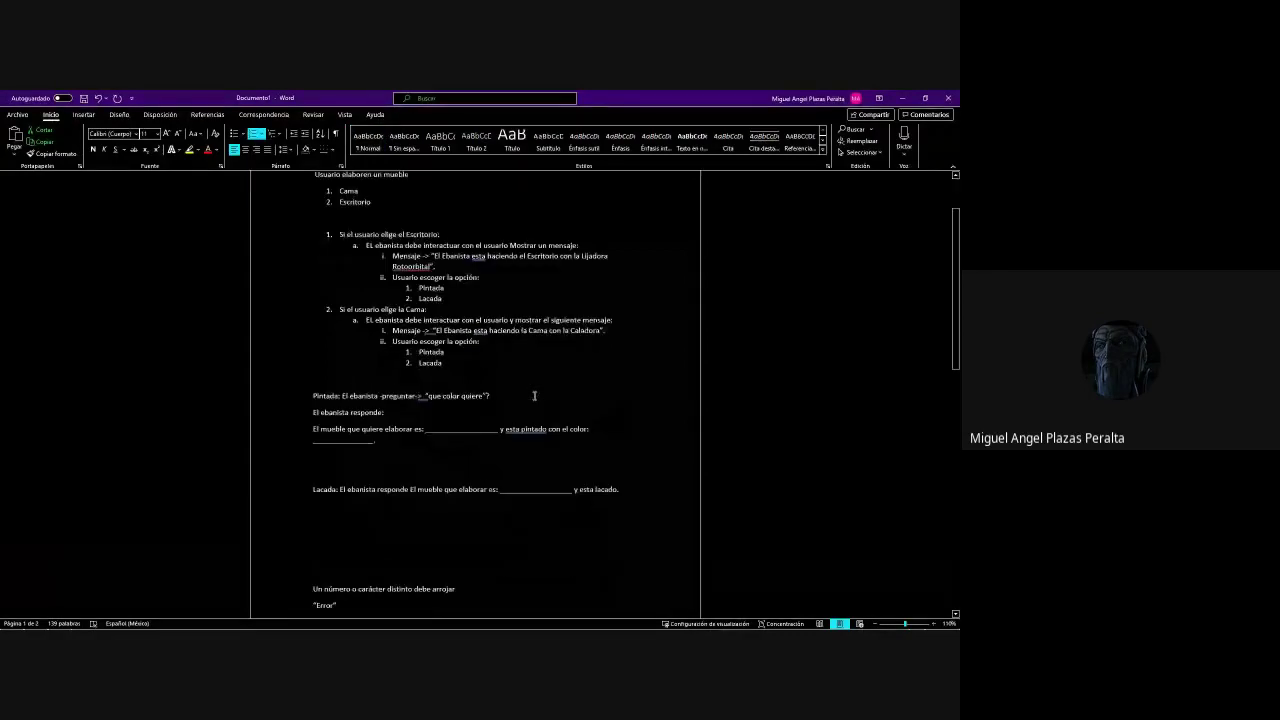
pyautogui.scroll(2, 530, 400)
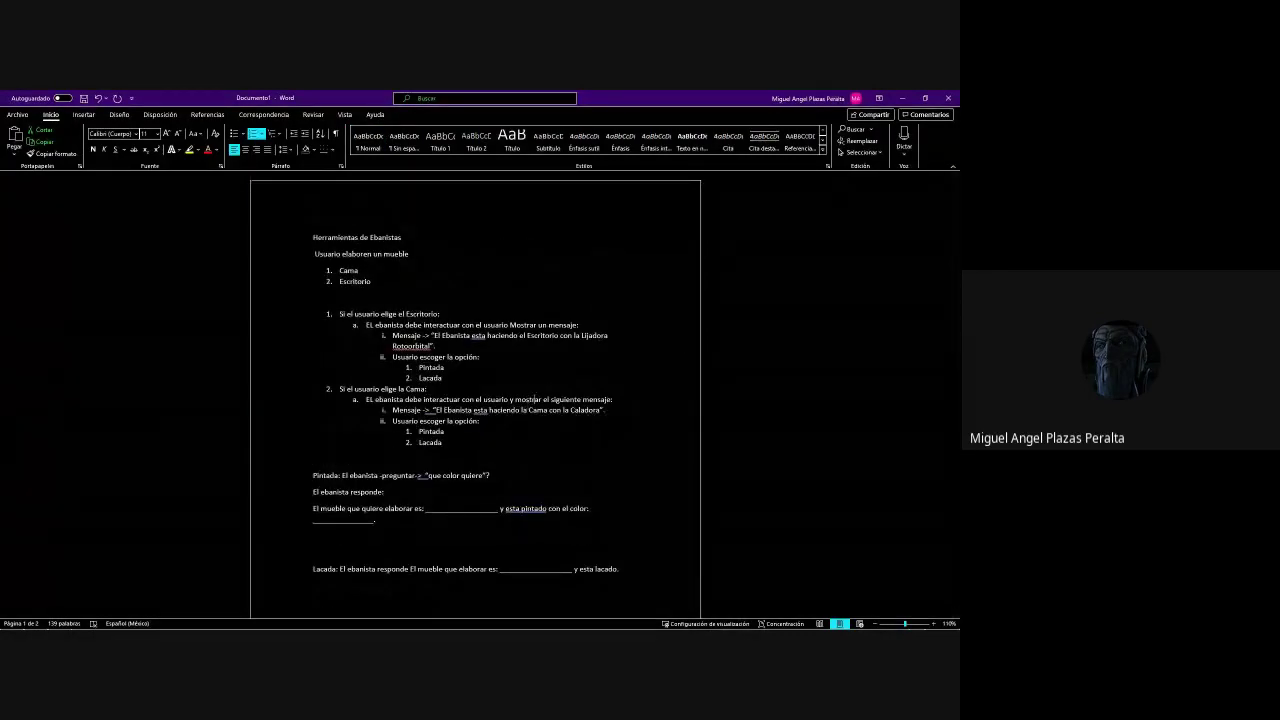
pyautogui.click(537, 399)
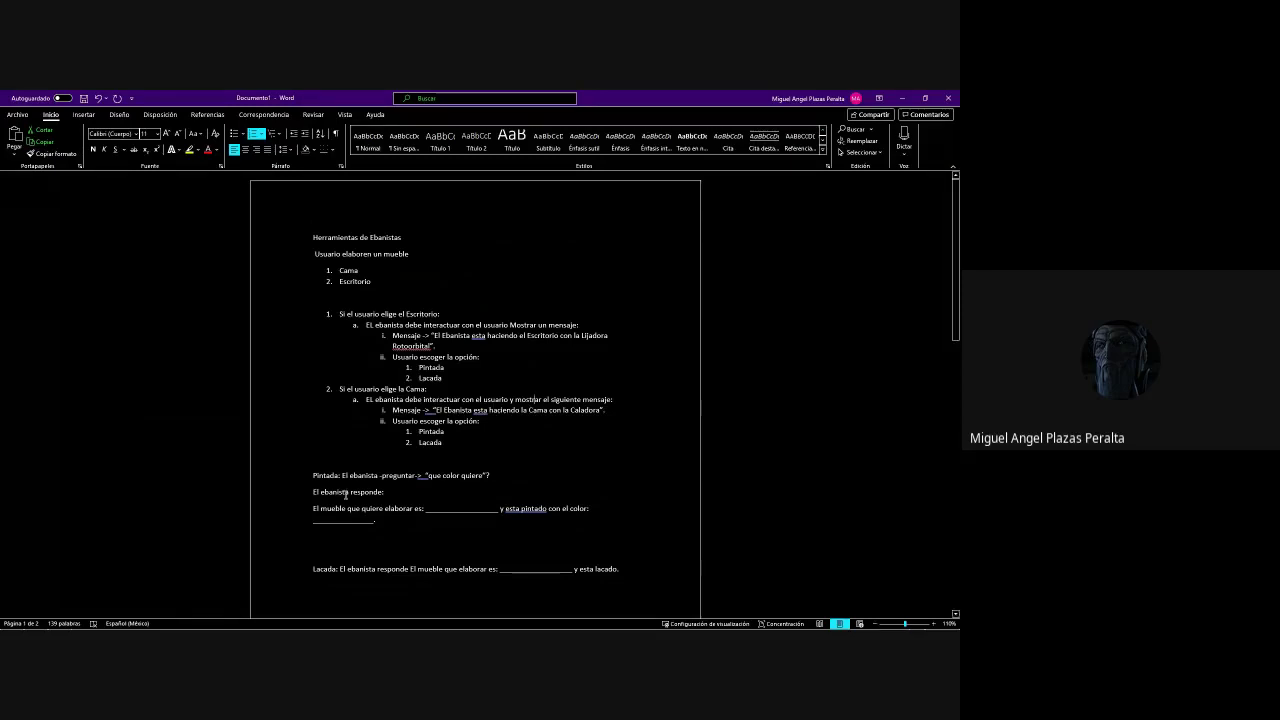
# Compare the carpenter's message texts in the Escritorio and Cama branches of the numbered list
pyautogui.click(397, 459)
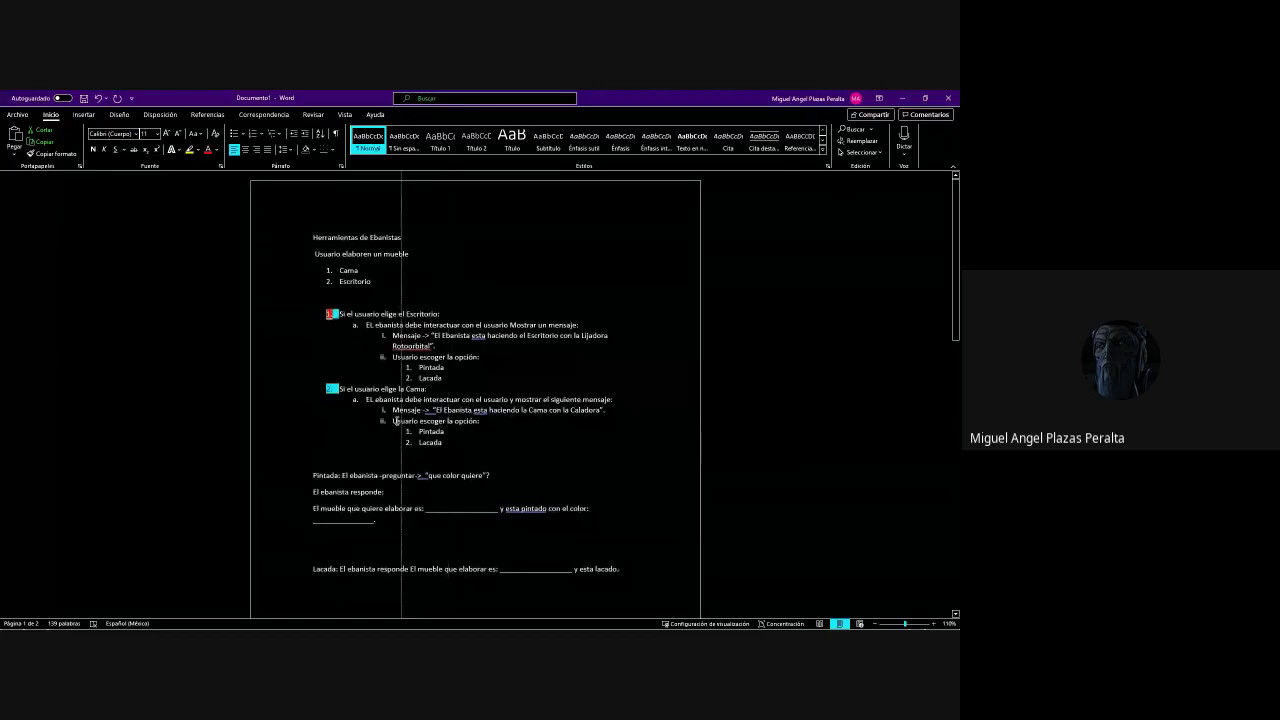
pyautogui.click(410, 362)
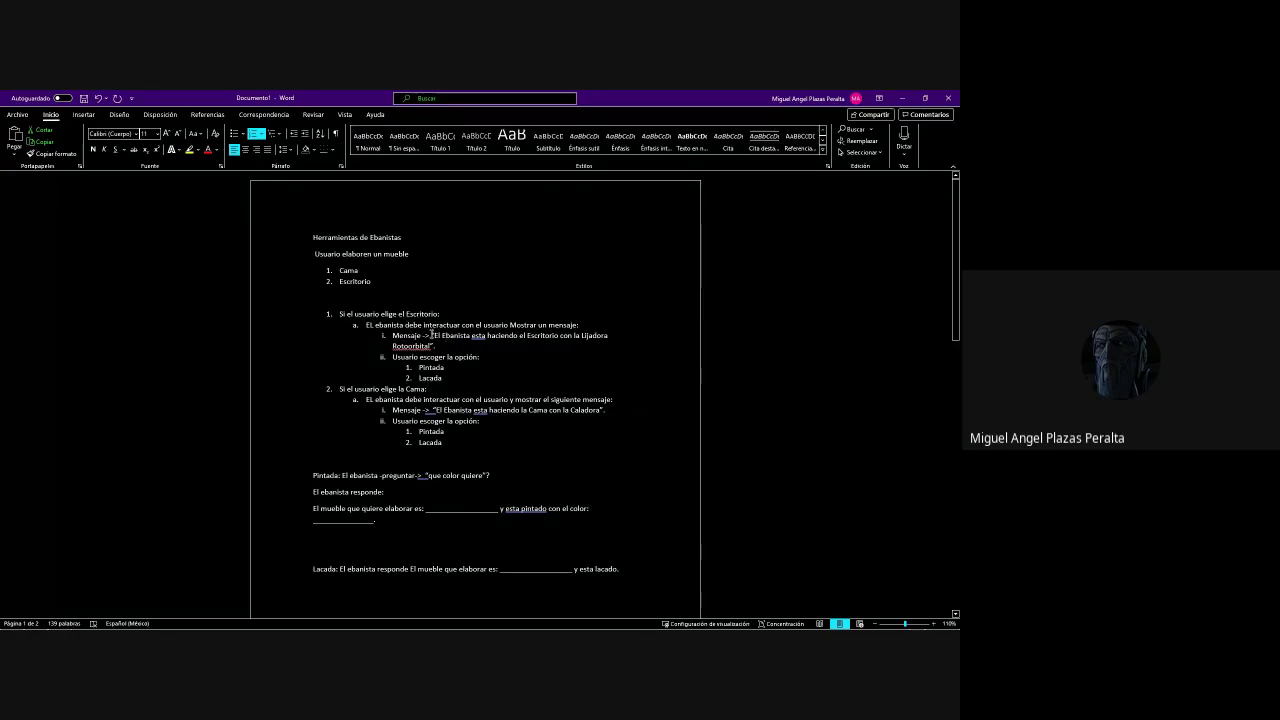
pyautogui.moveTo(432, 335); pyautogui.dragTo(431, 346)
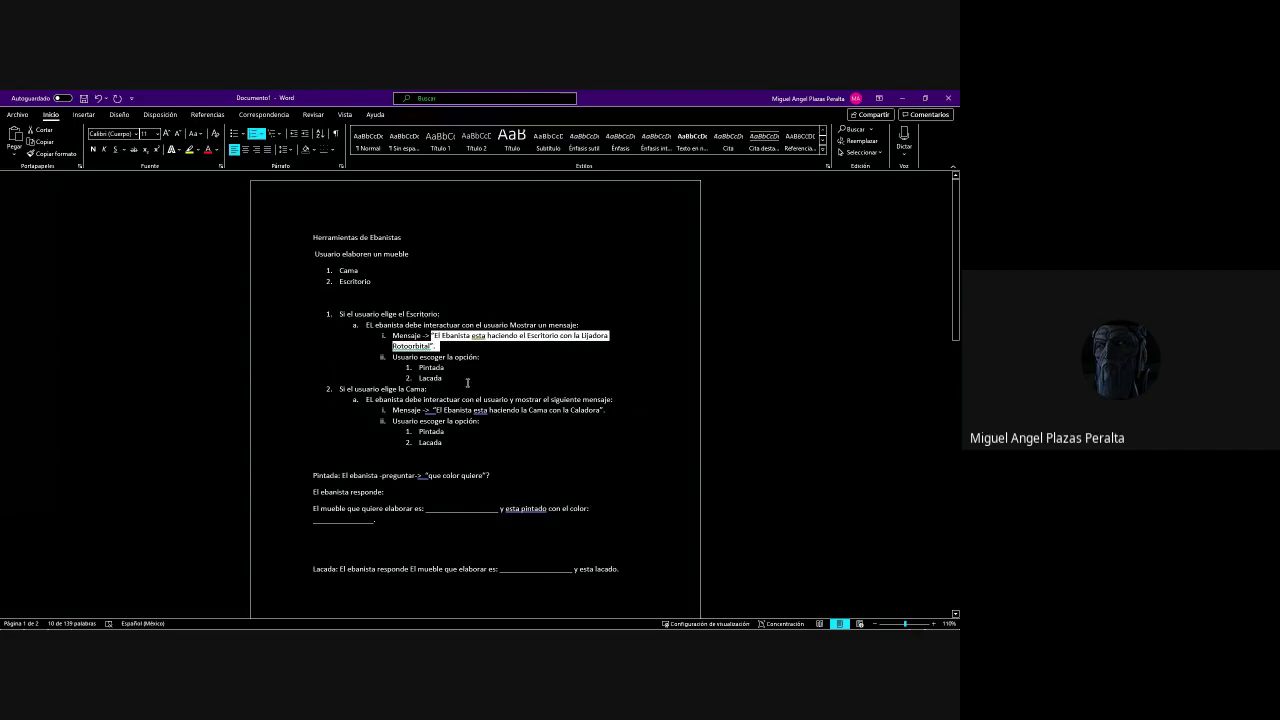
pyautogui.click(467, 382)
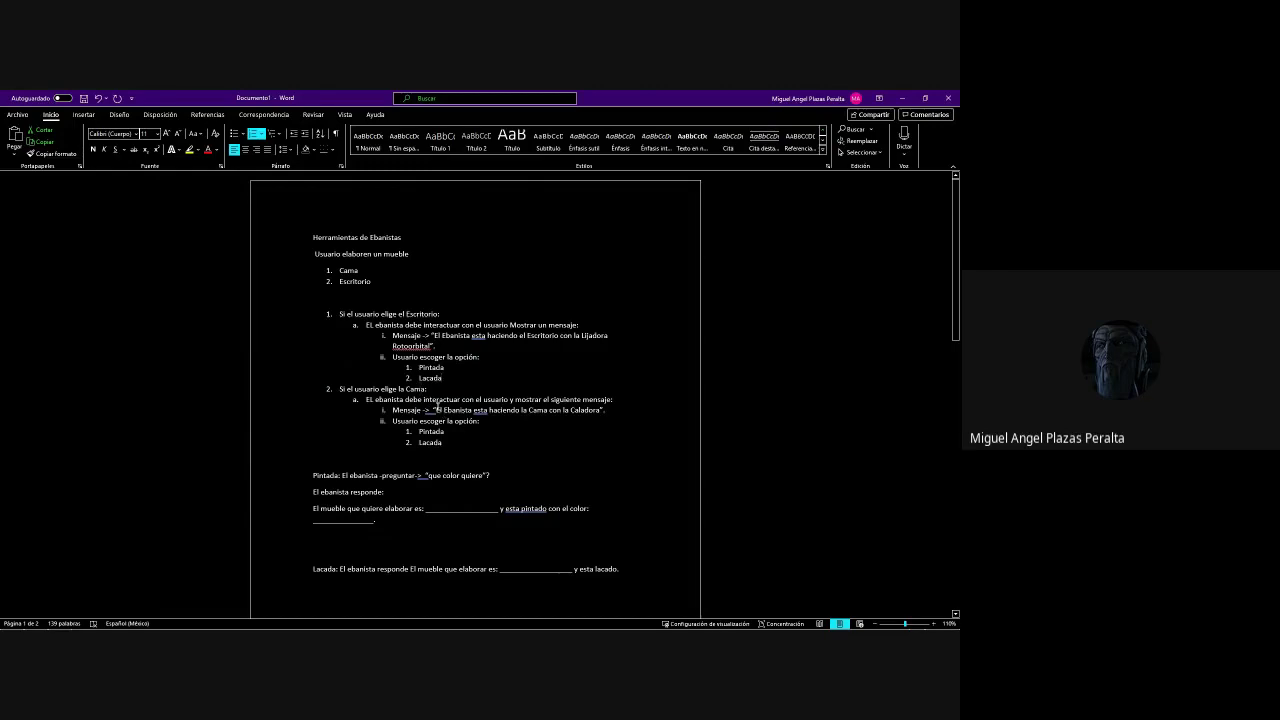
pyautogui.moveTo(430, 409); pyautogui.dragTo(601, 410)
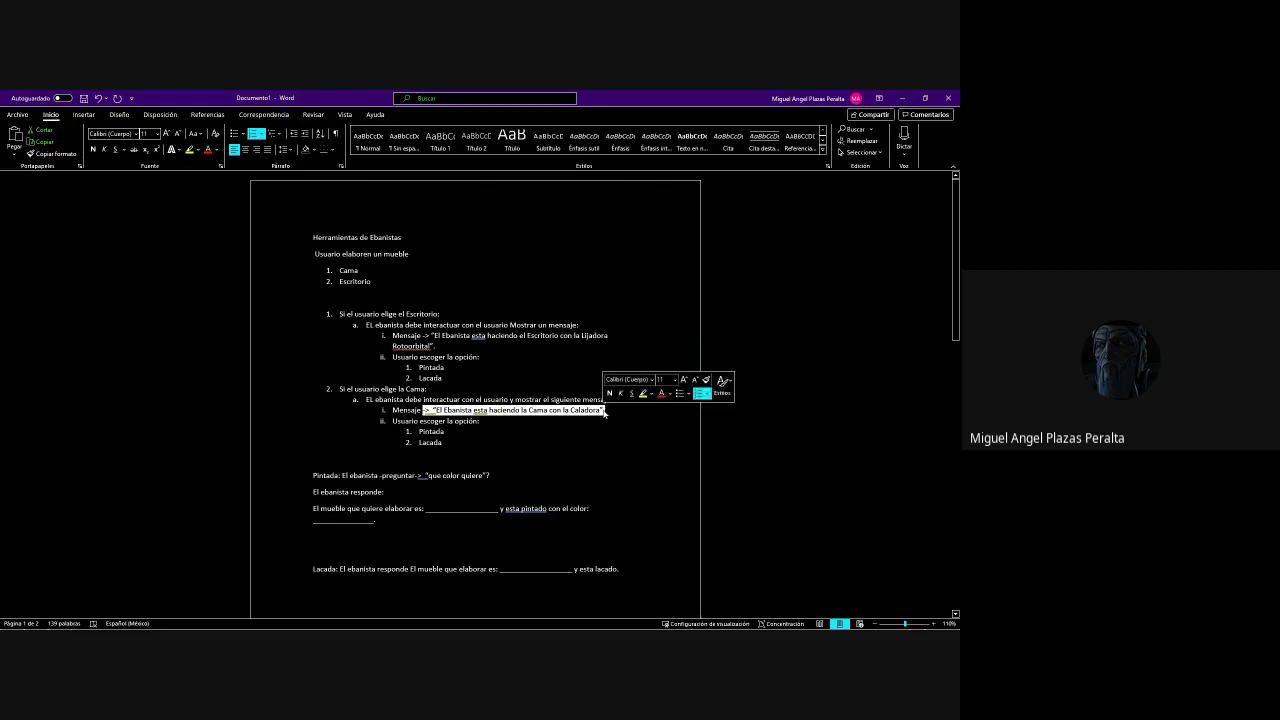
pyautogui.click(505, 431)
# Compare the "Usuario escoger la opción:" items and their Pintada and Lacada options in the Cama and Escritorio branches
pyautogui.moveTo(384, 421); pyautogui.dragTo(454, 446)
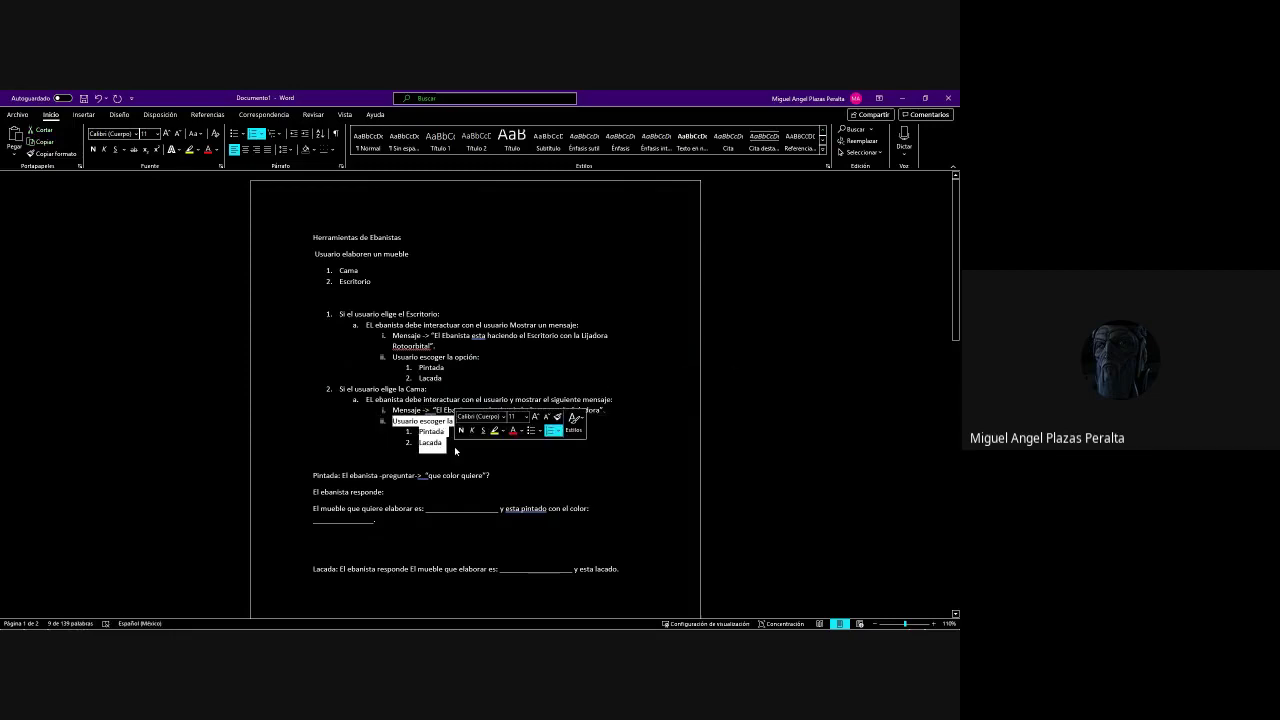
pyautogui.click(452, 444)
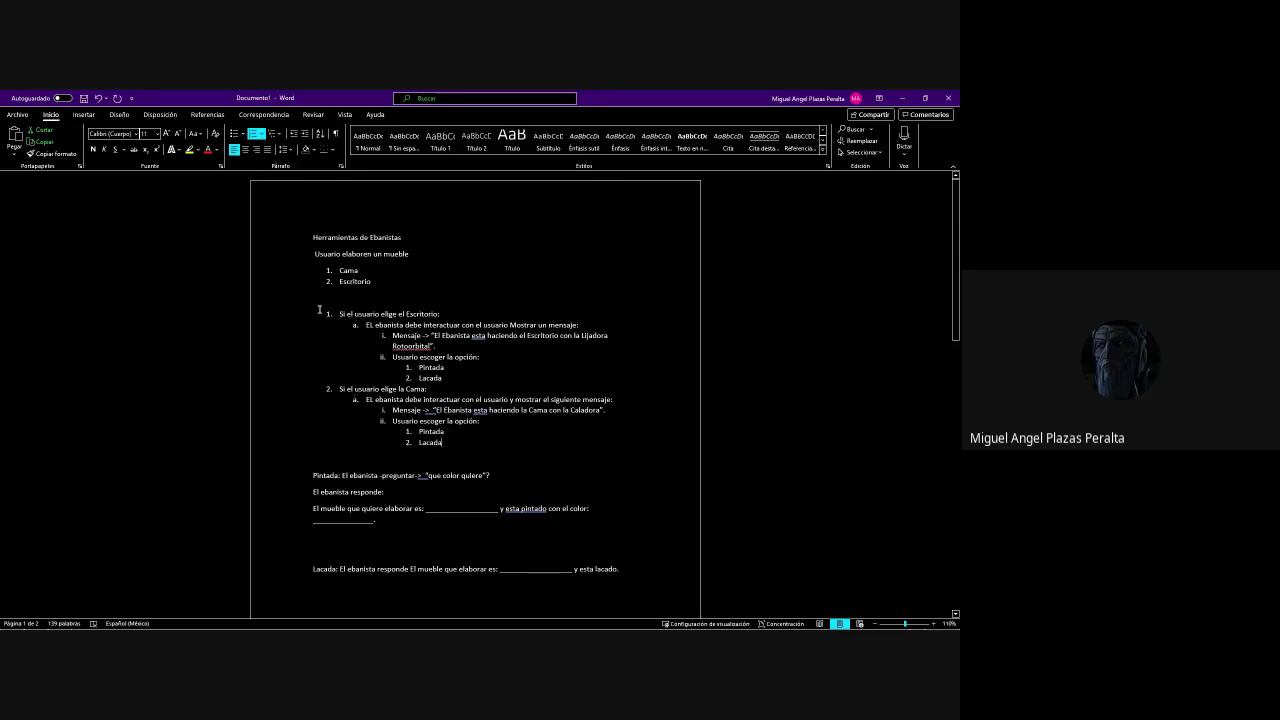
pyautogui.moveTo(320, 310); pyautogui.dragTo(435, 454)
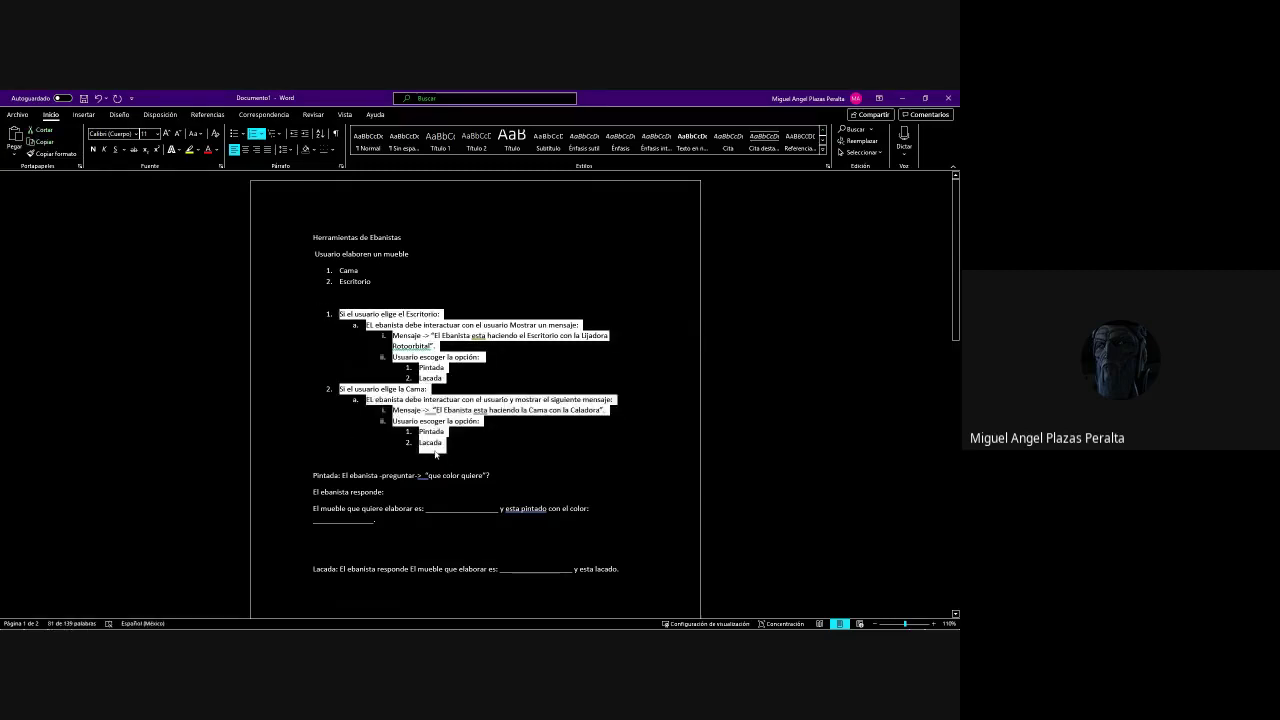
pyautogui.click(443, 428)
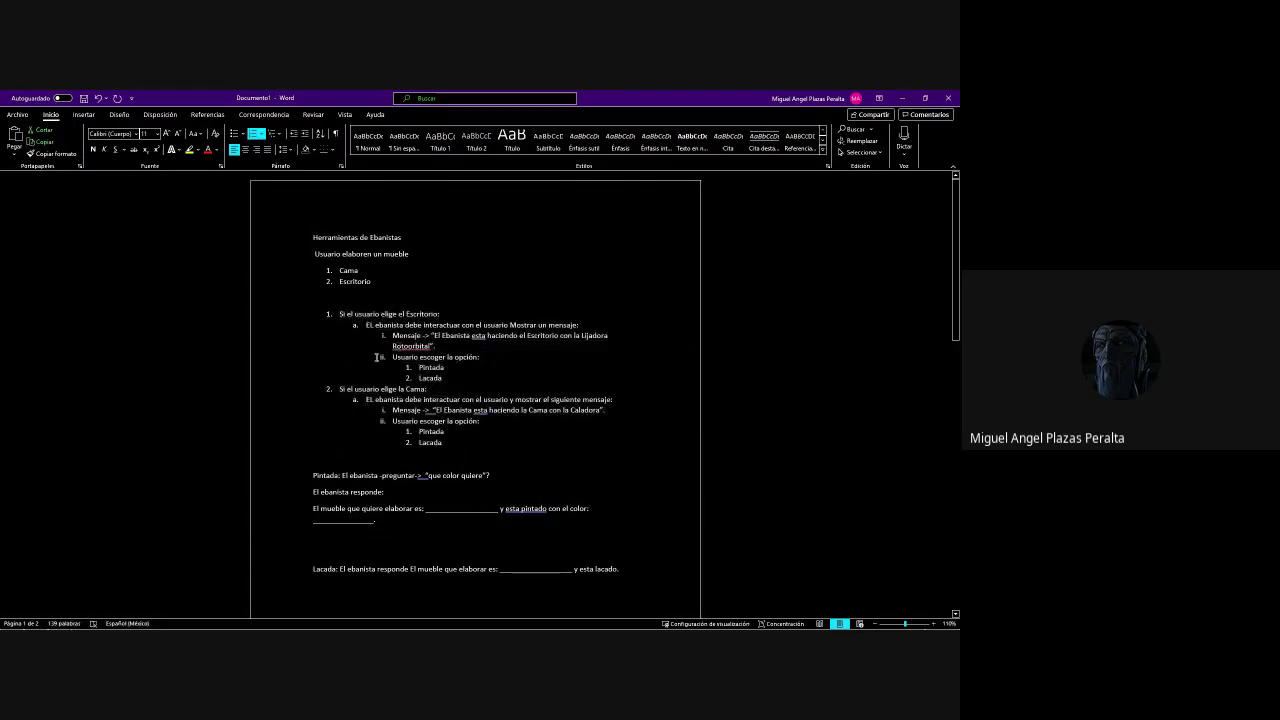
pyautogui.moveTo(410, 363); pyautogui.dragTo(470, 380)
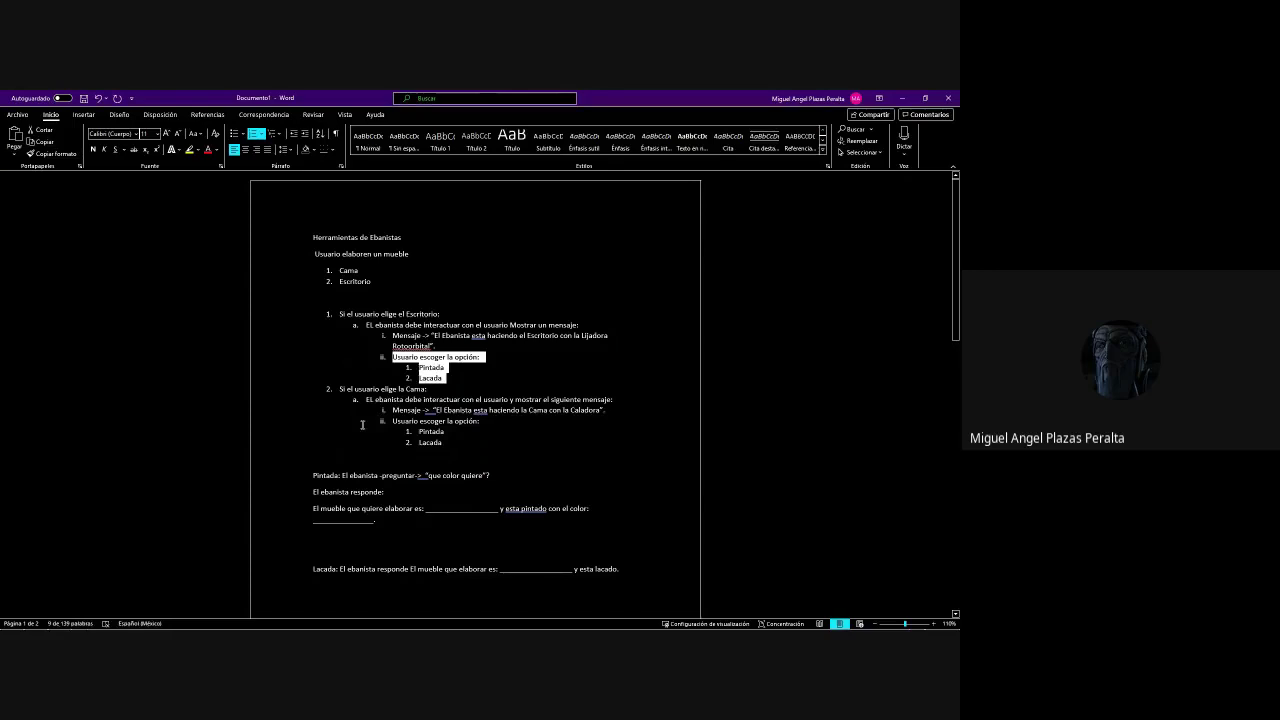
pyautogui.click(378, 420)
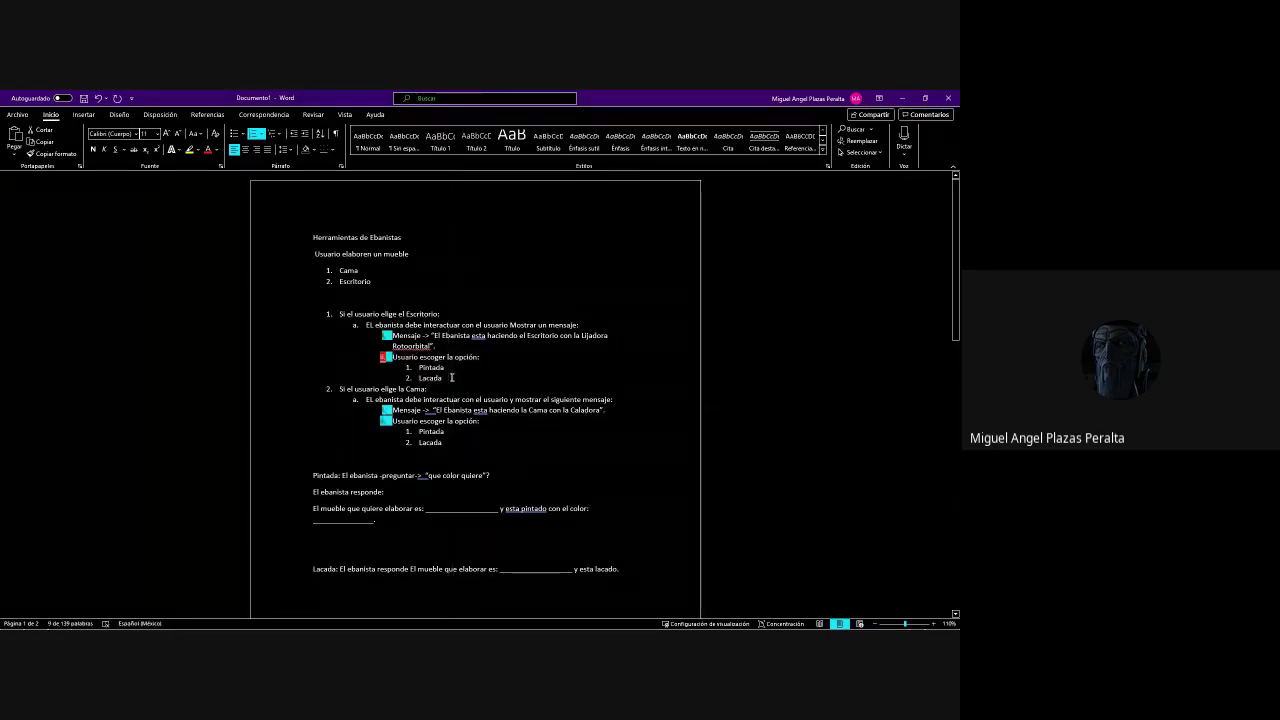
pyautogui.click(424, 410)
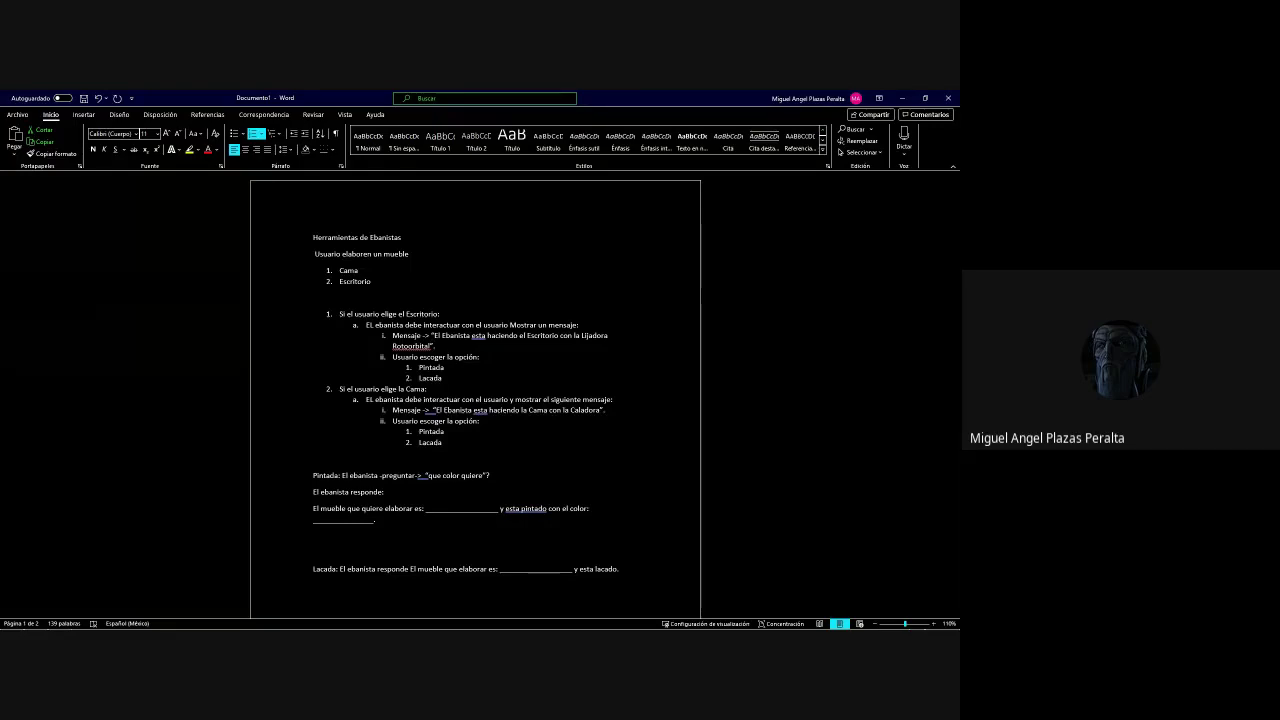
# Examine the Cama message and the full extent of the nested list from "Si el usuario elige el Escritorio:" to the last Lacada
pyautogui.click(560, 521)
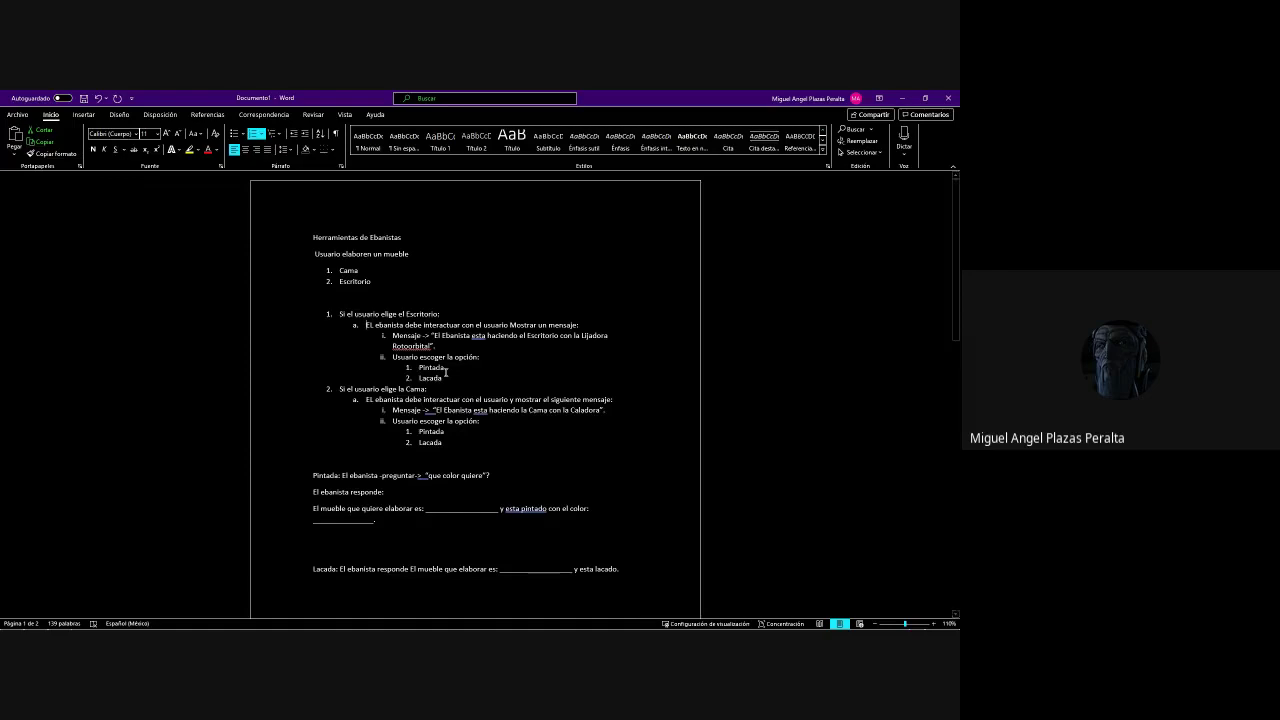
pyautogui.moveTo(604, 410); pyautogui.dragTo(427, 412)
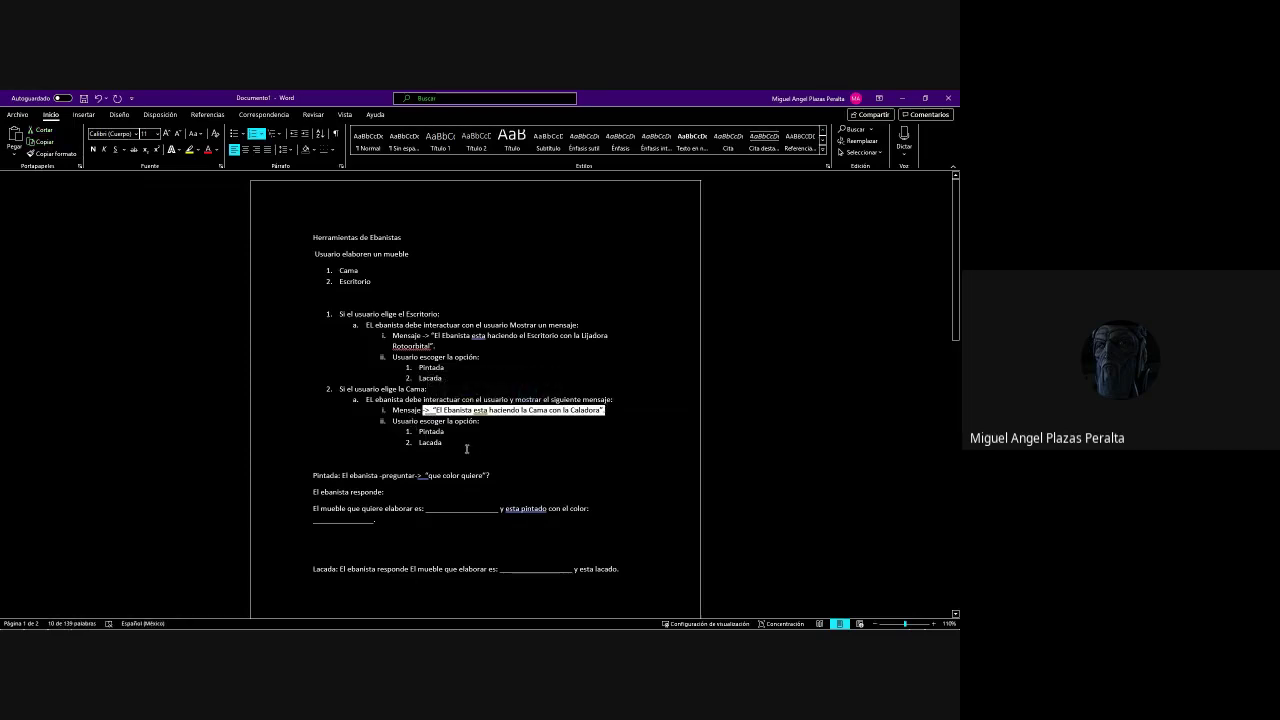
pyautogui.click(314, 458)
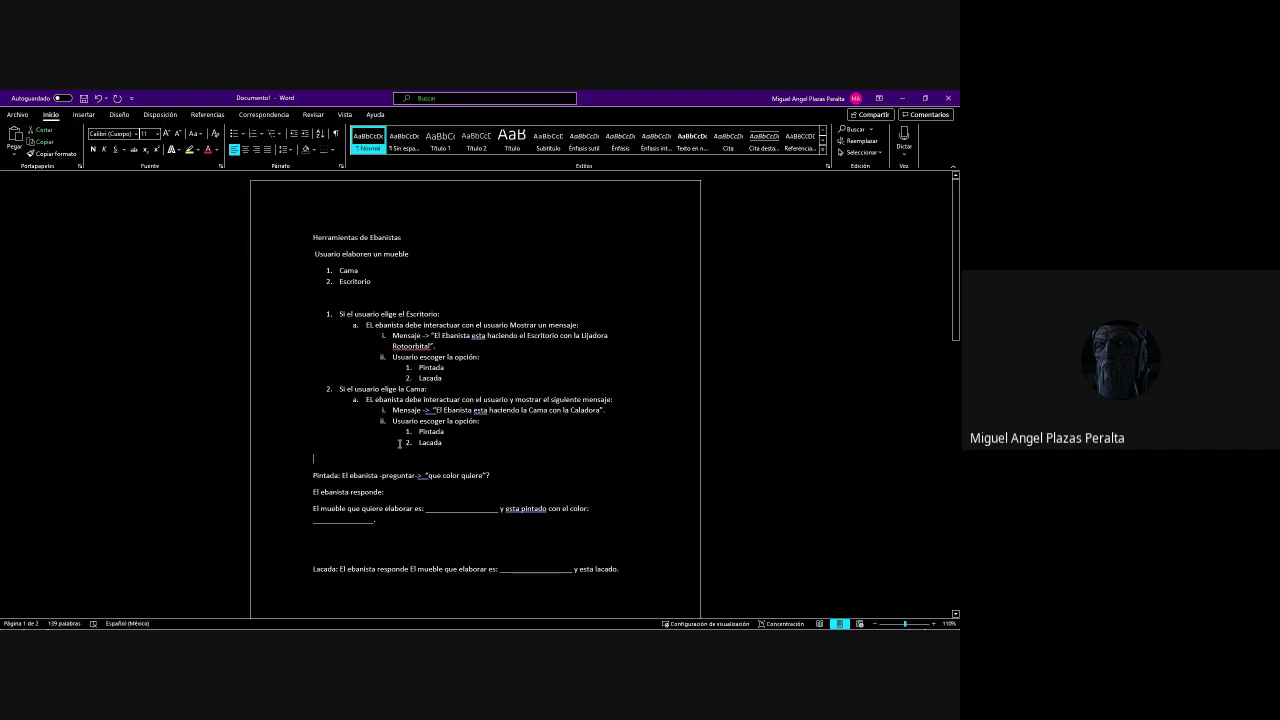
pyautogui.moveTo(314, 300); pyautogui.dragTo(418, 421)
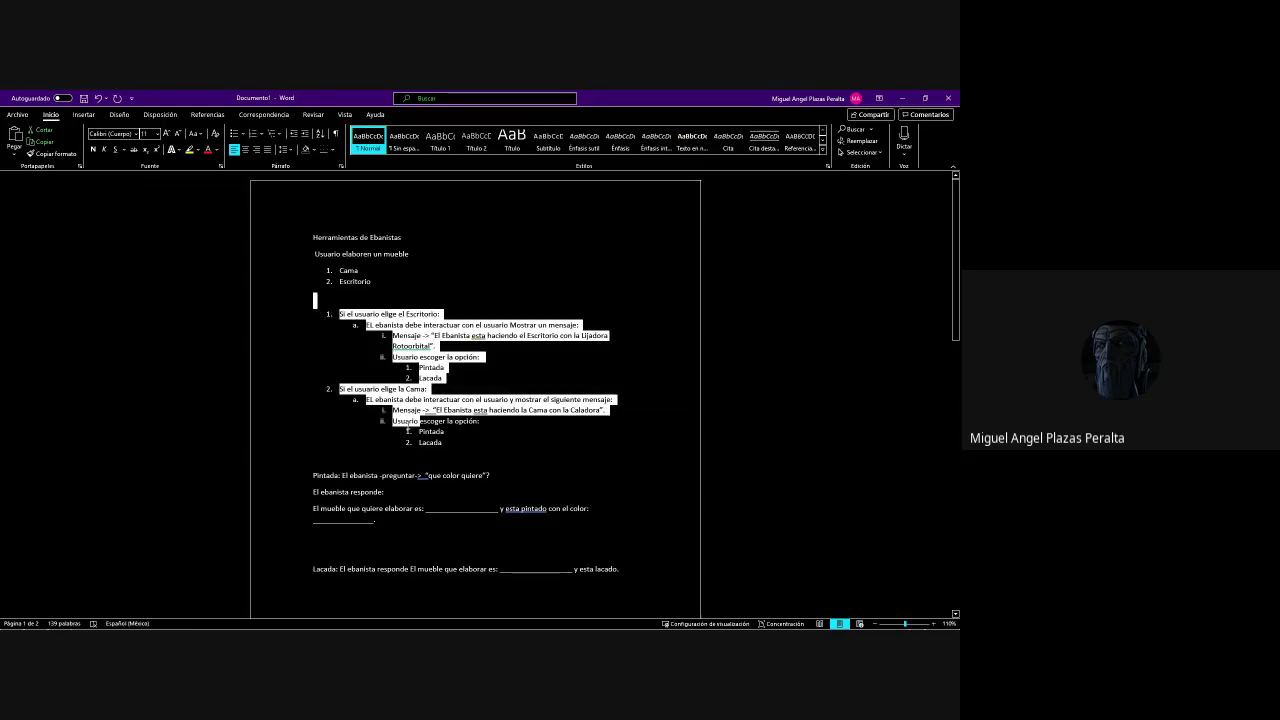
pyautogui.moveTo(418, 421); pyautogui.dragTo(316, 461)
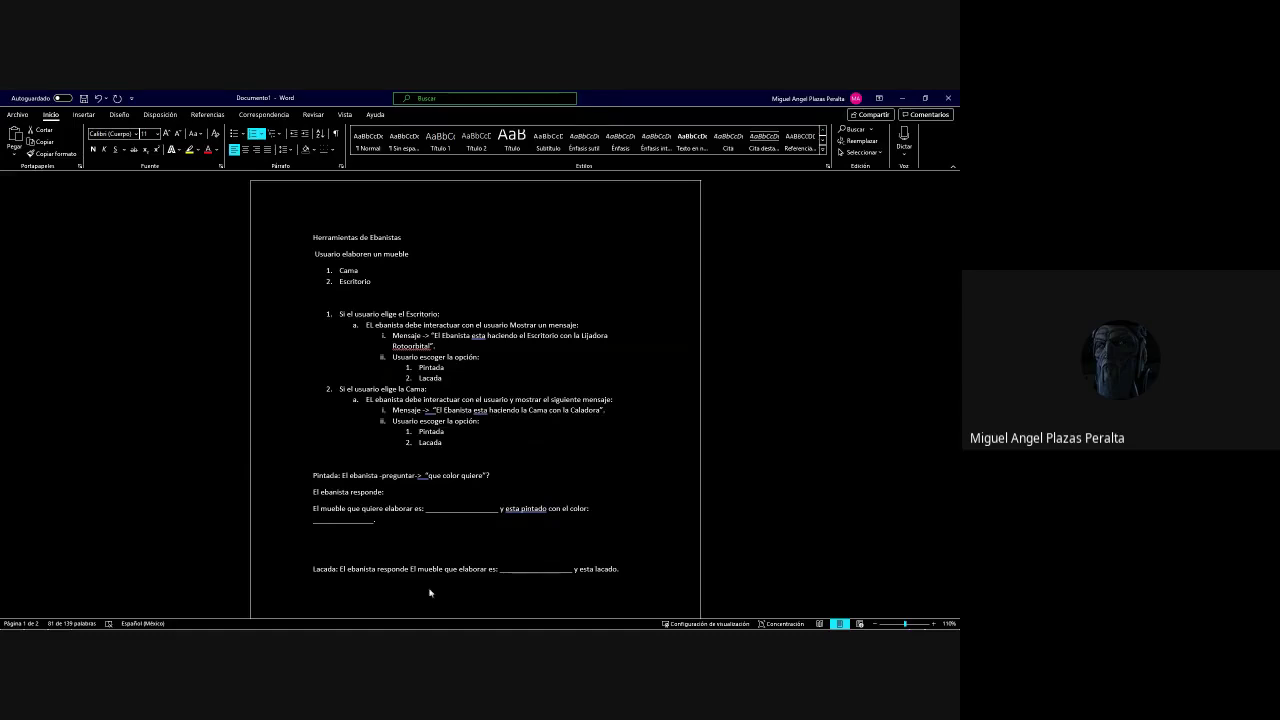
pyautogui.moveTo(429, 300); pyautogui.dragTo(424, 463)
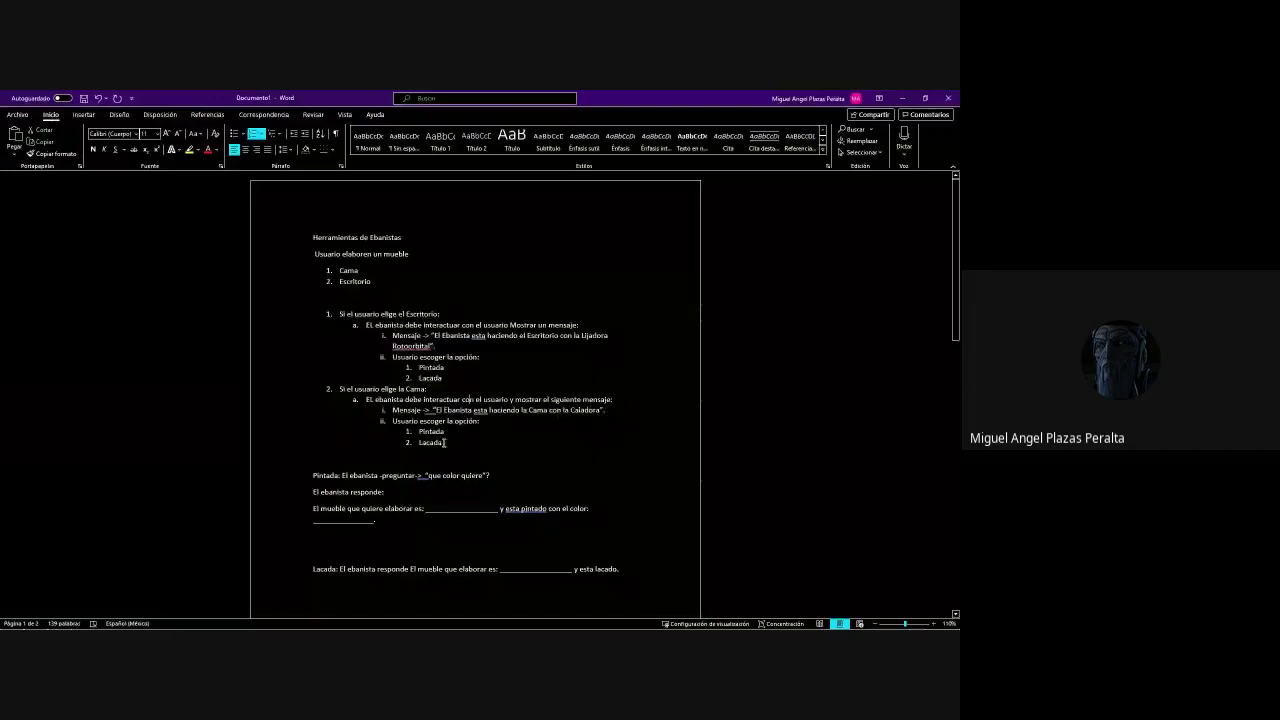
pyautogui.moveTo(315, 300); pyautogui.dragTo(494, 456)
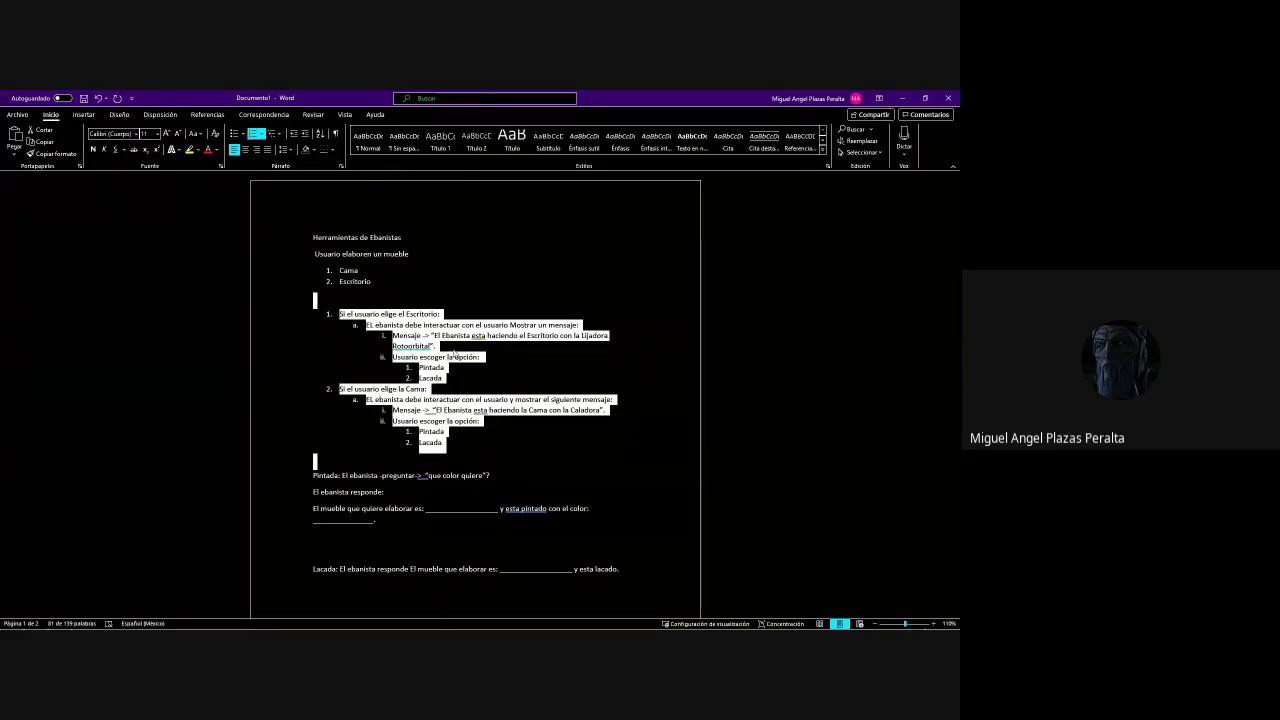
pyautogui.click(480, 368)
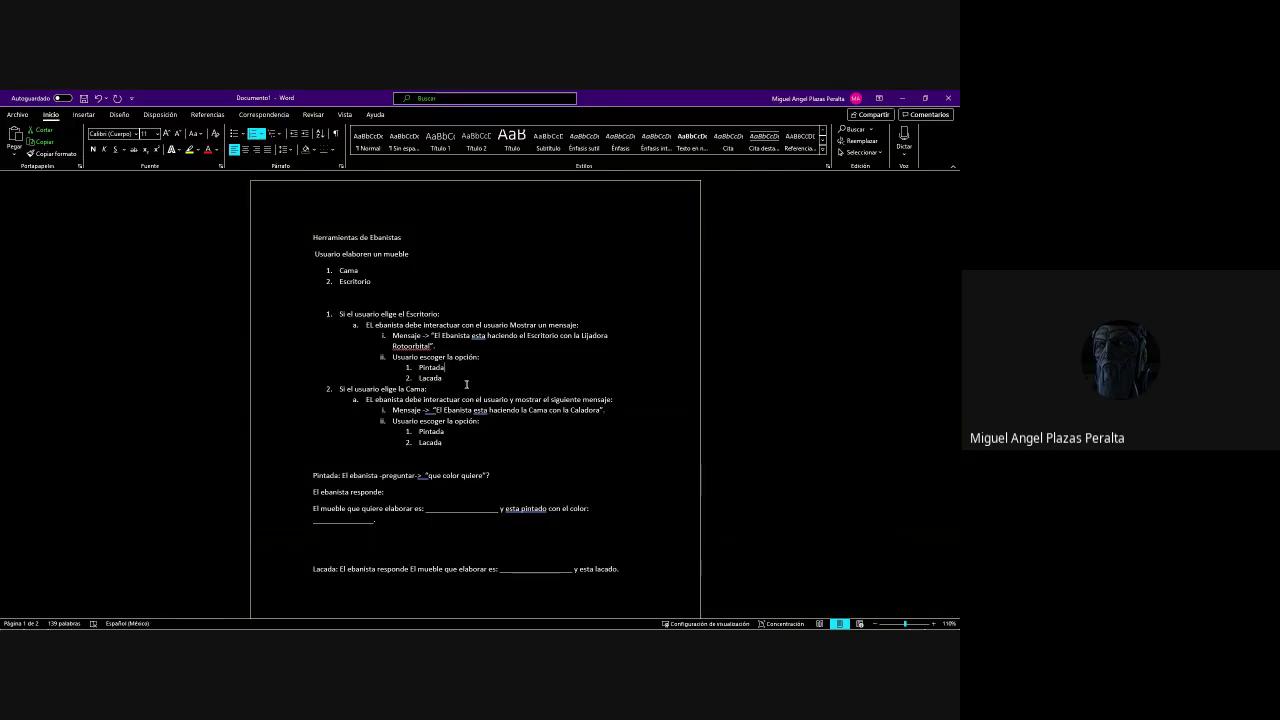
# Split the Lacada note so that "El mueble que elaborar es:" starts on its own line below "Lacada: El ebanista responde"
pyautogui.scroll(-1, 466, 384)
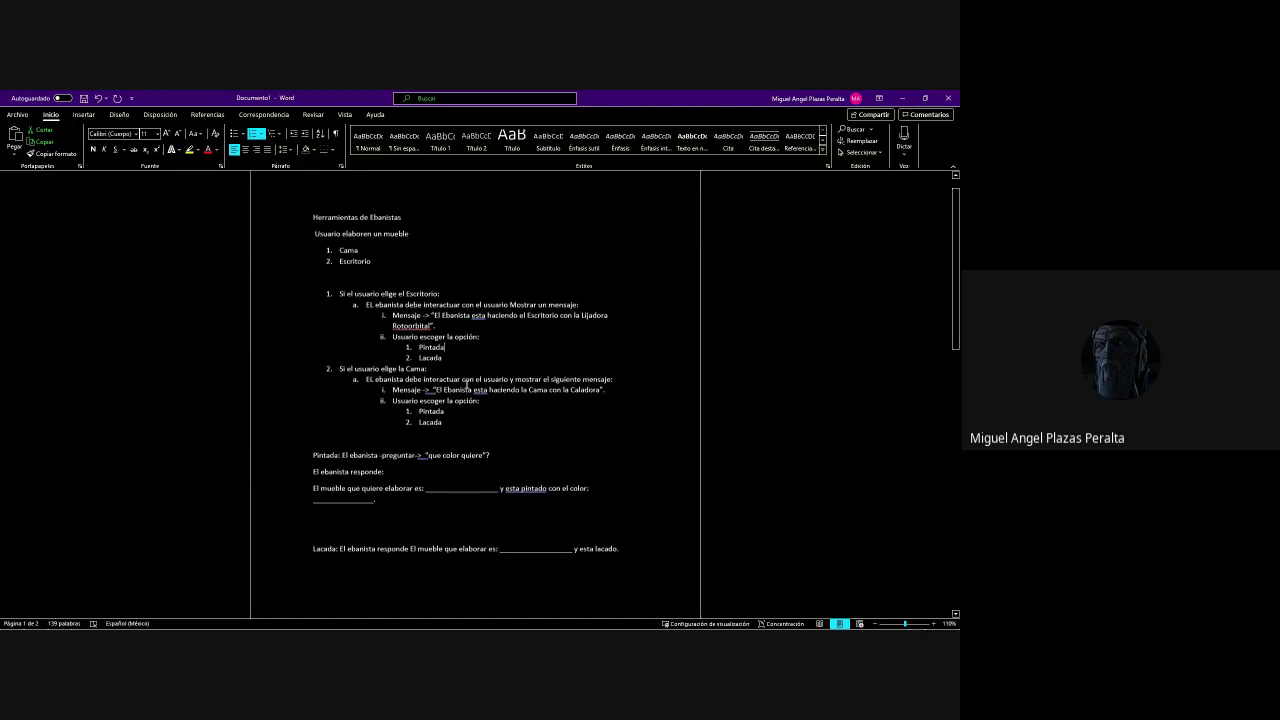
pyautogui.scroll(-1, 466, 384)
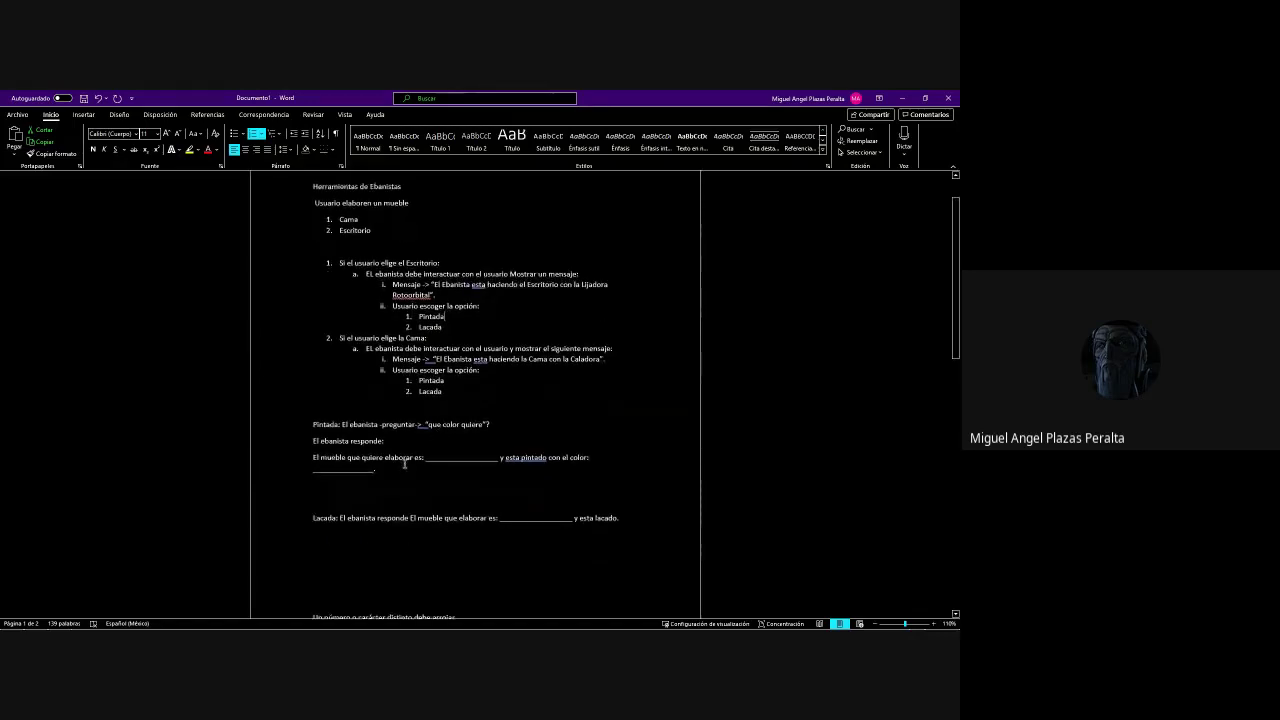
pyautogui.click(552, 430)
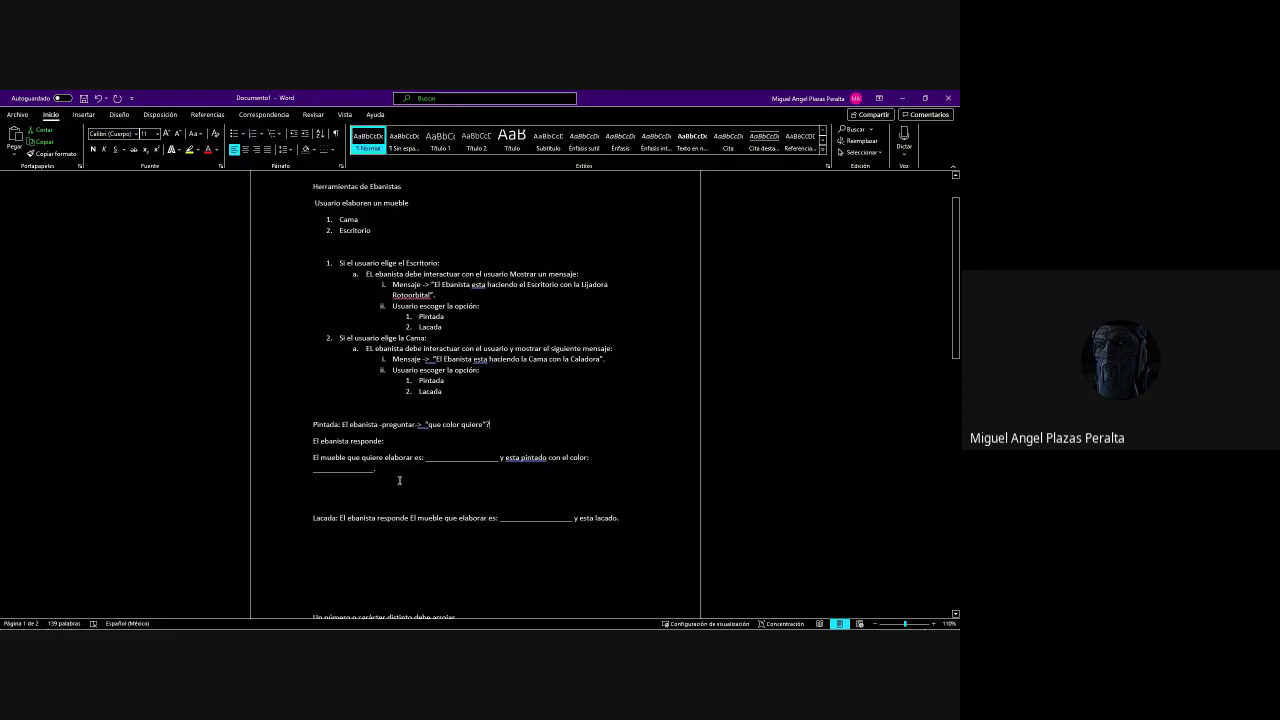
pyautogui.scroll(-1, 399, 480)
pyautogui.moveTo(313, 492); pyautogui.dragTo(629, 498)
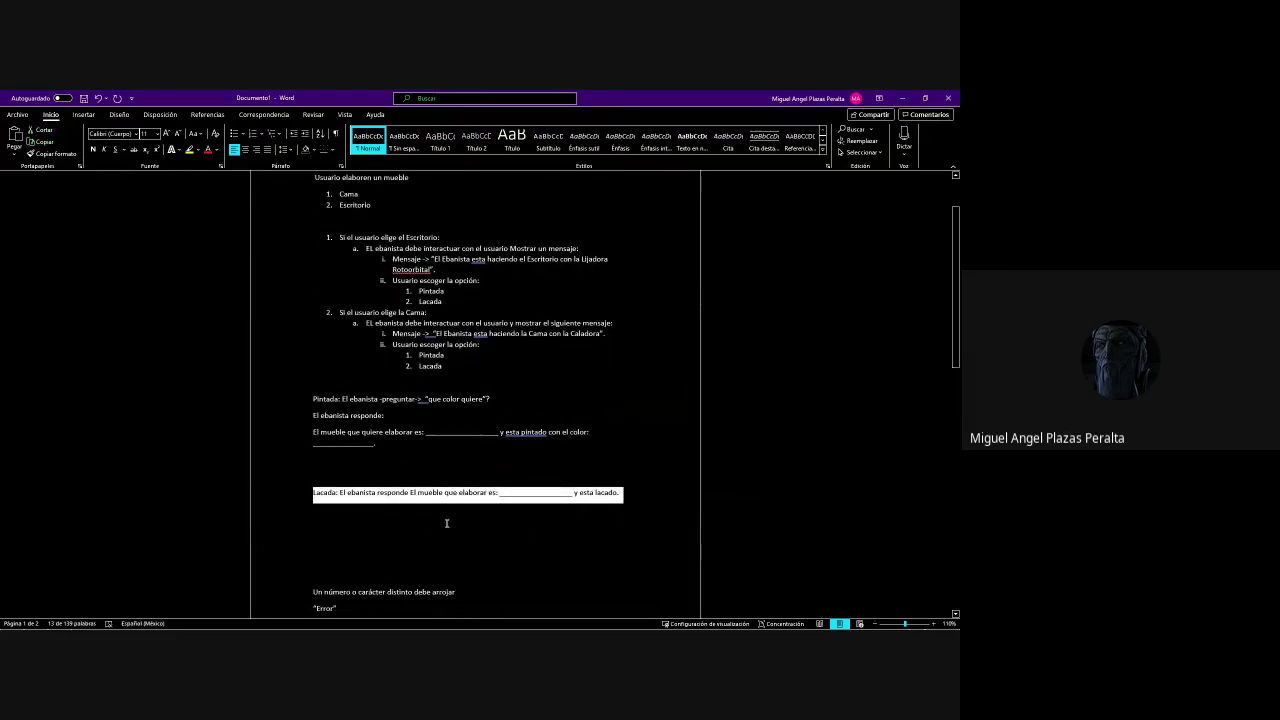
pyautogui.click(411, 494)
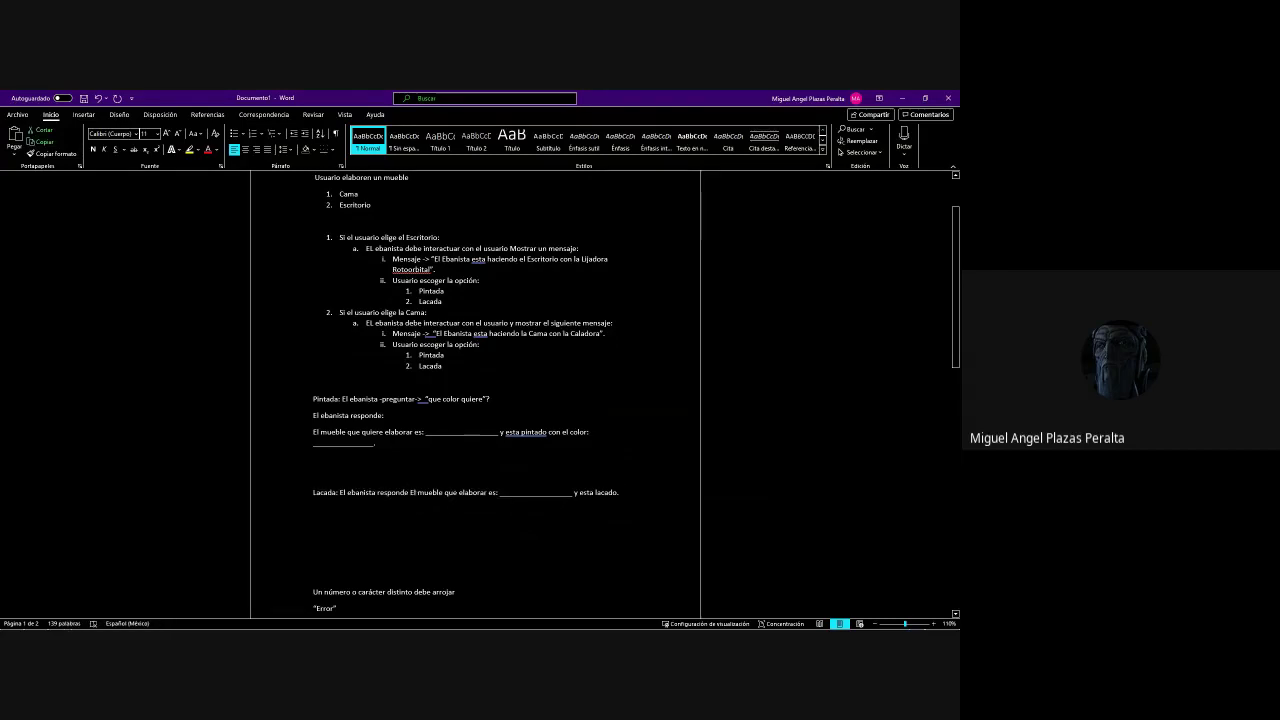
pyautogui.press('Return')
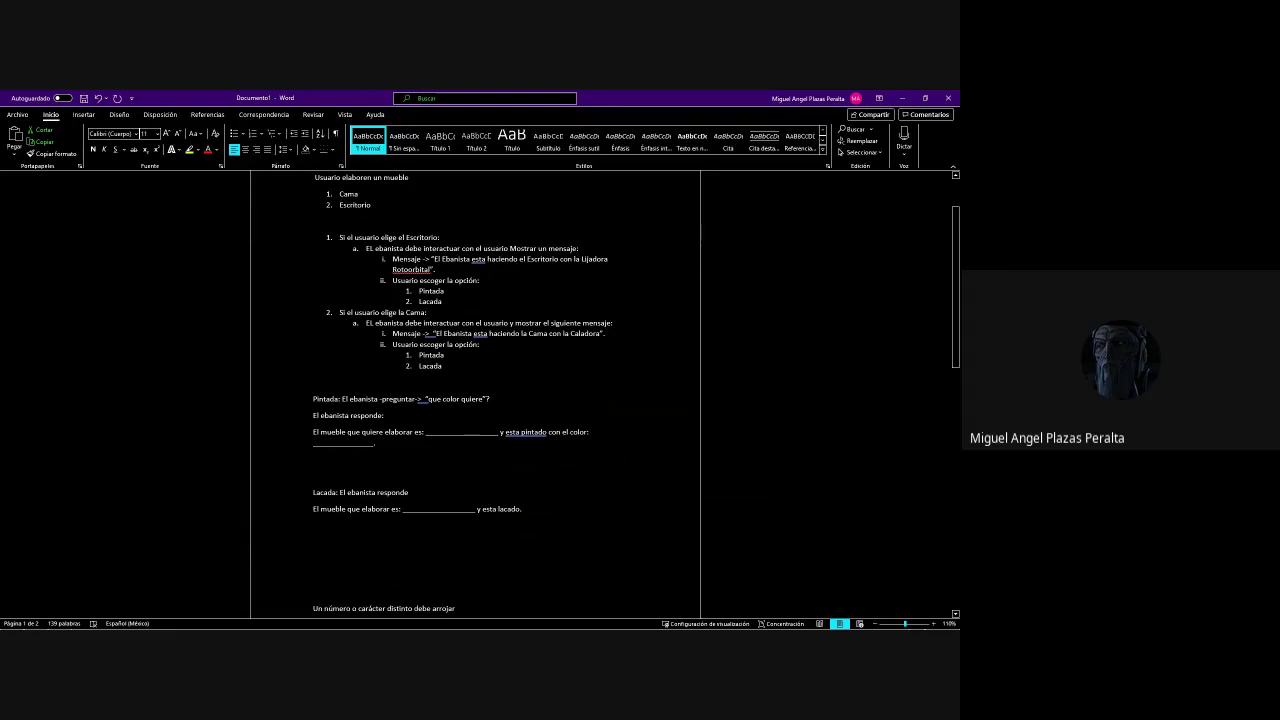
# Reword the Lacada reply to begin "El mueble que se elaboro es:" with an opening quotation mark in front
pyautogui.click(361, 509)
pyautogui.write('se')
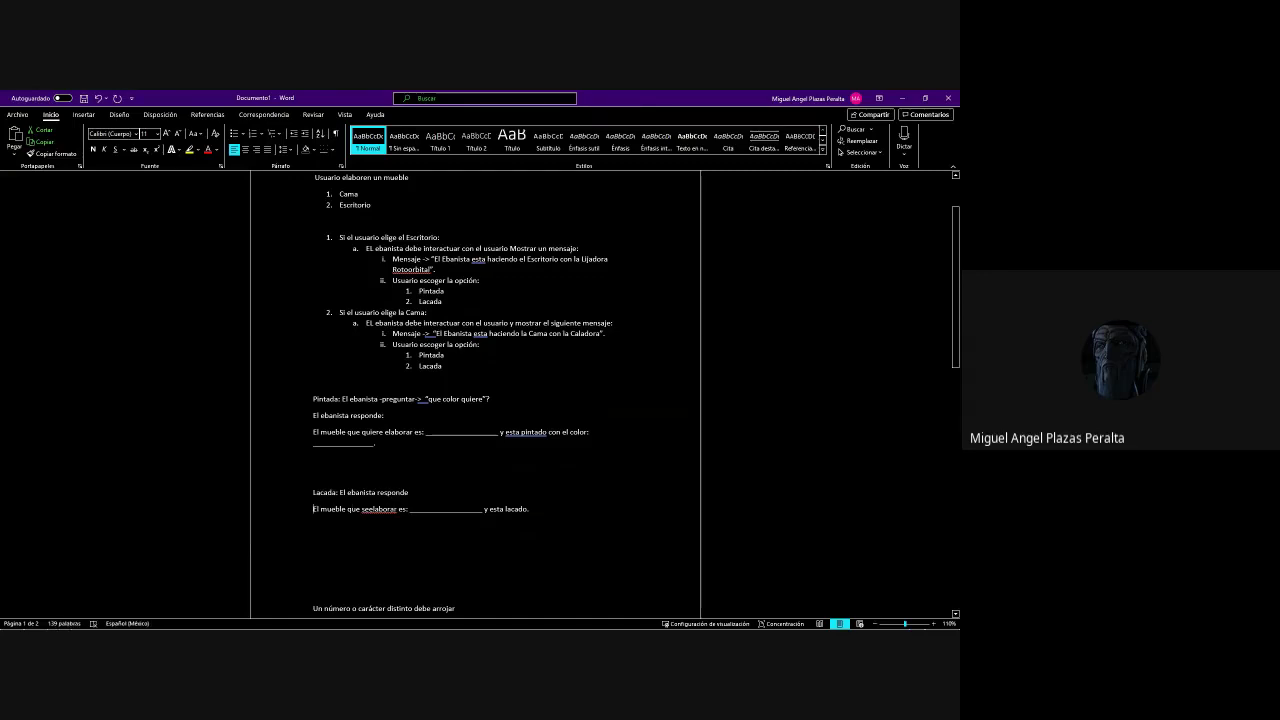
pyautogui.write('"')
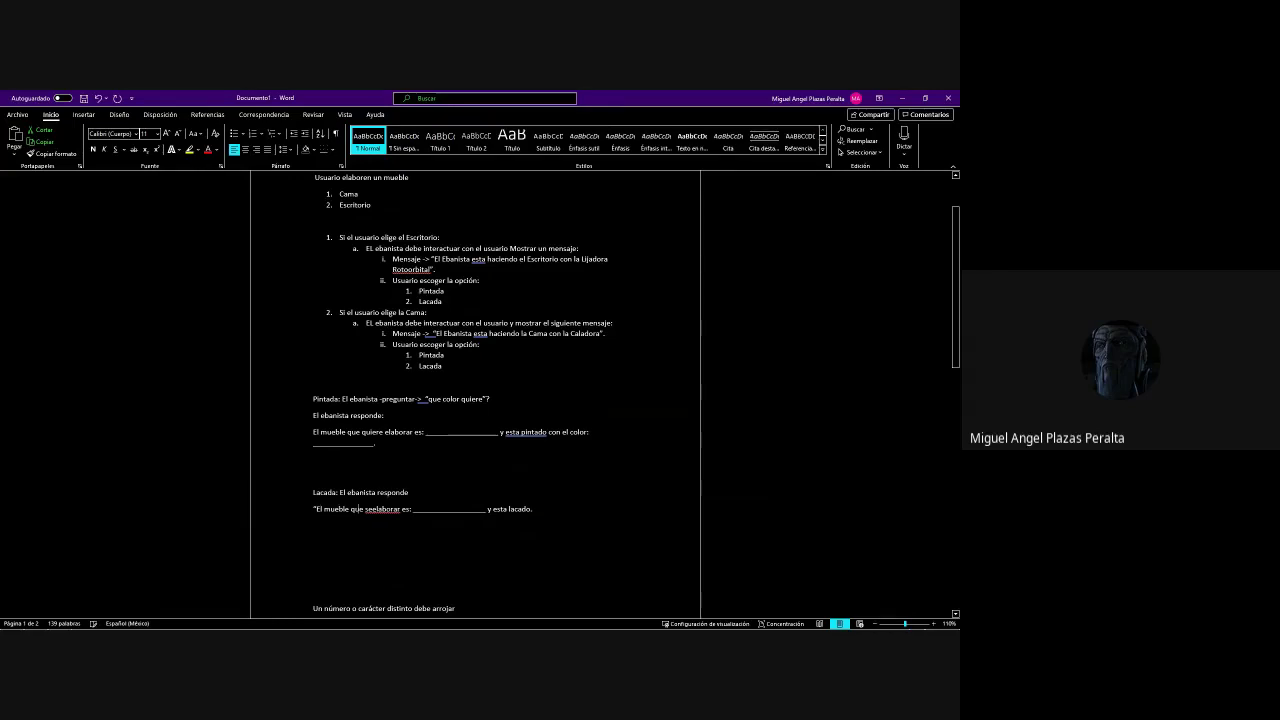
pyautogui.click(373, 509)
pyautogui.press('BackSpace')
pyautogui.press('BackSpace')
pyautogui.write('o')
# Turn the "Lacada: El ebanista responde" line into a bulleted item
pyautogui.click(530, 509)
pyautogui.hotkey('ctrl', 'shift', 'l')
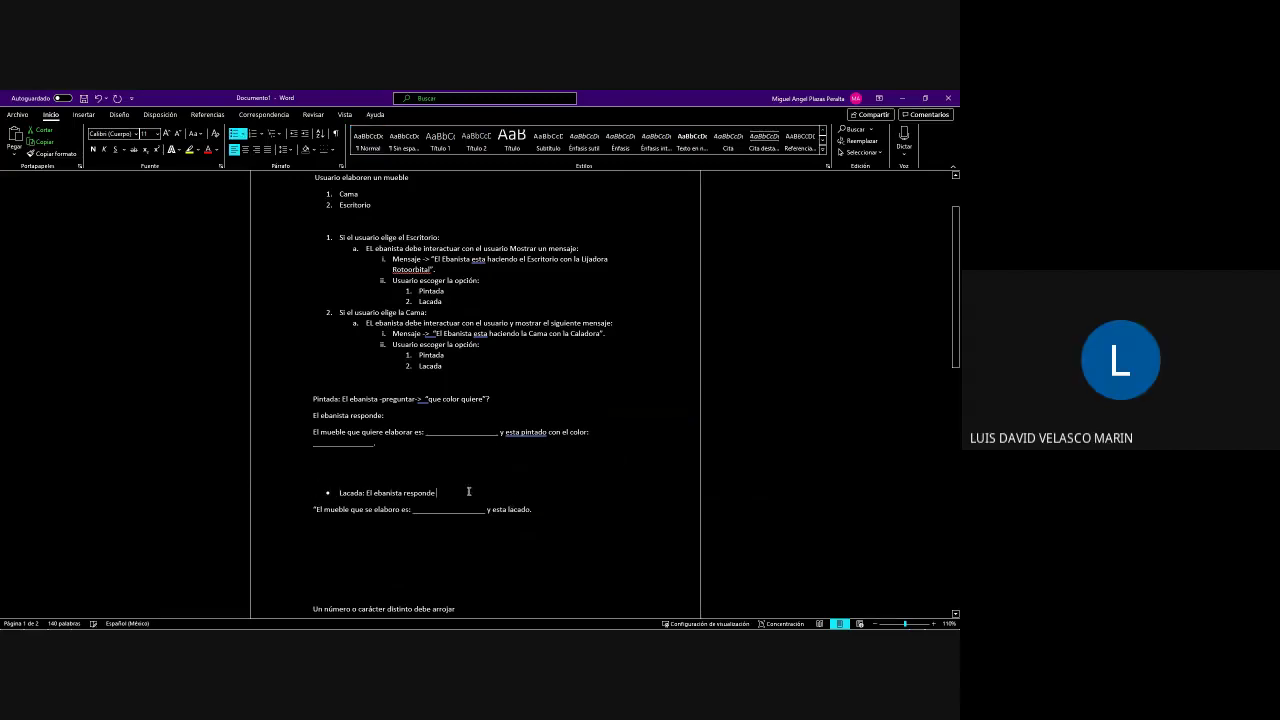
pyautogui.hotkey('shift', 'Return')
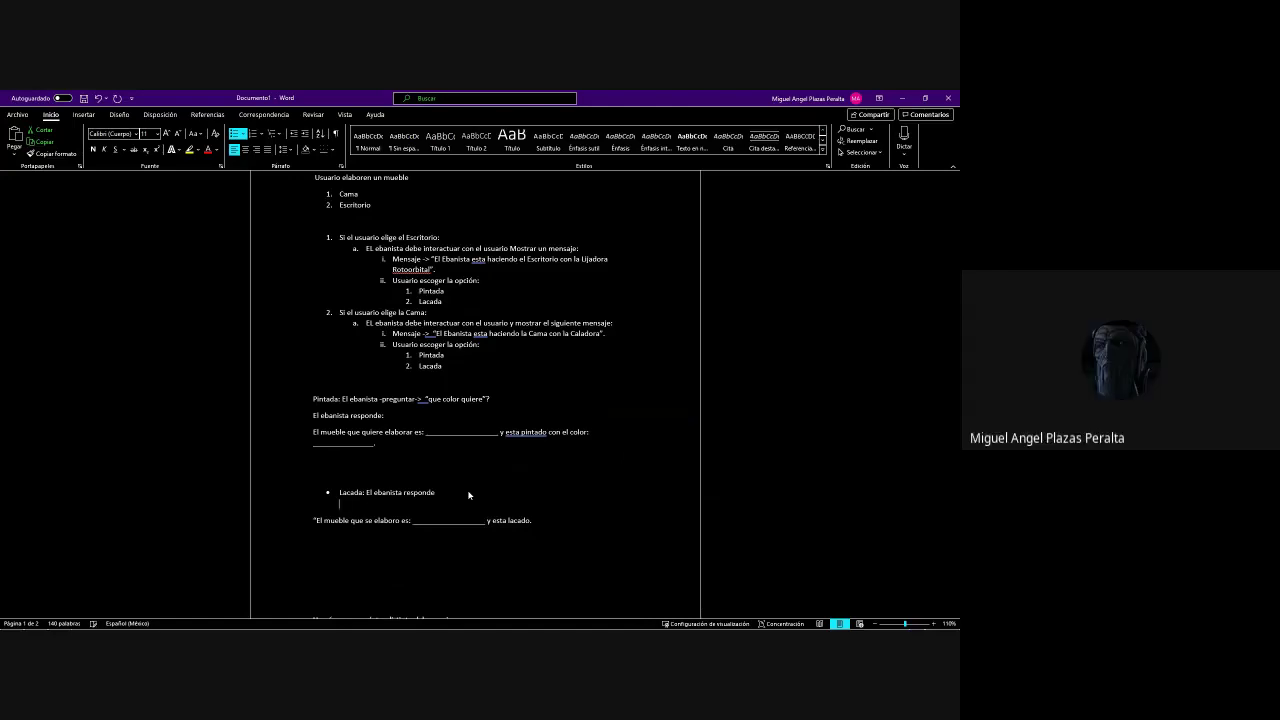
pyautogui.press('BackSpace')
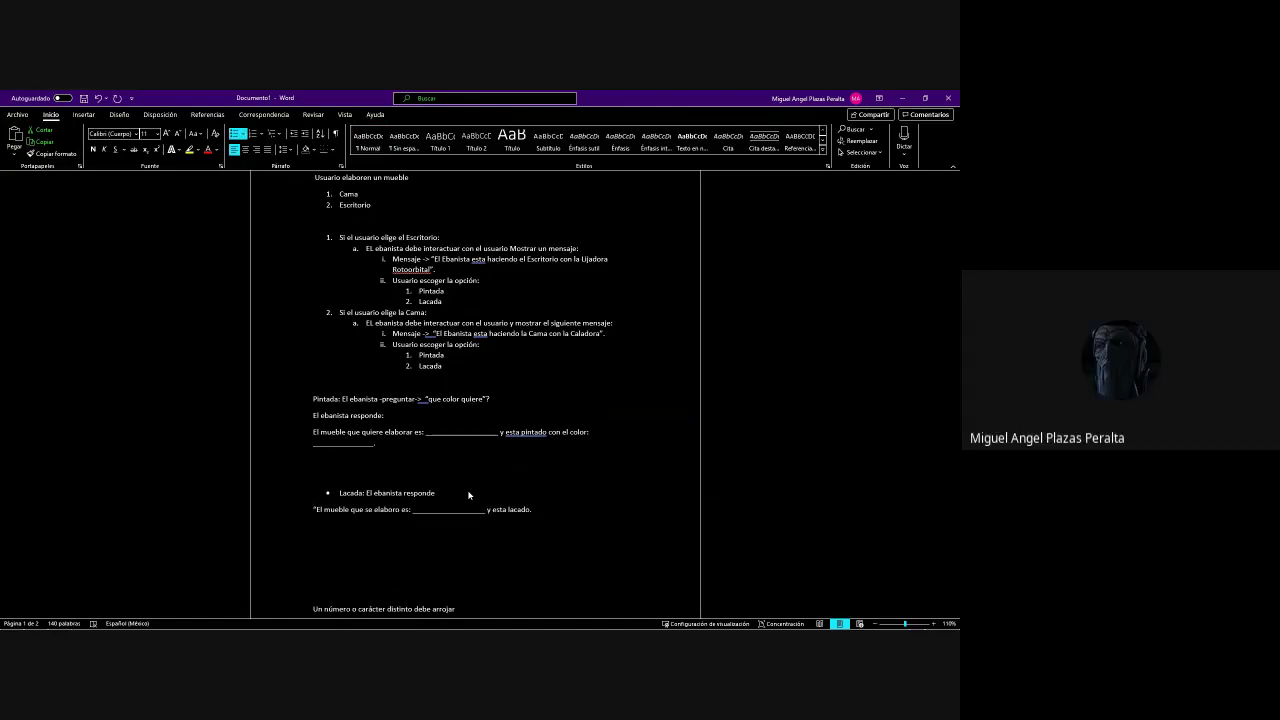
# Add a "Lacada:" heading on the empty line above the bulleted Lacada note
pyautogui.click(320, 401)
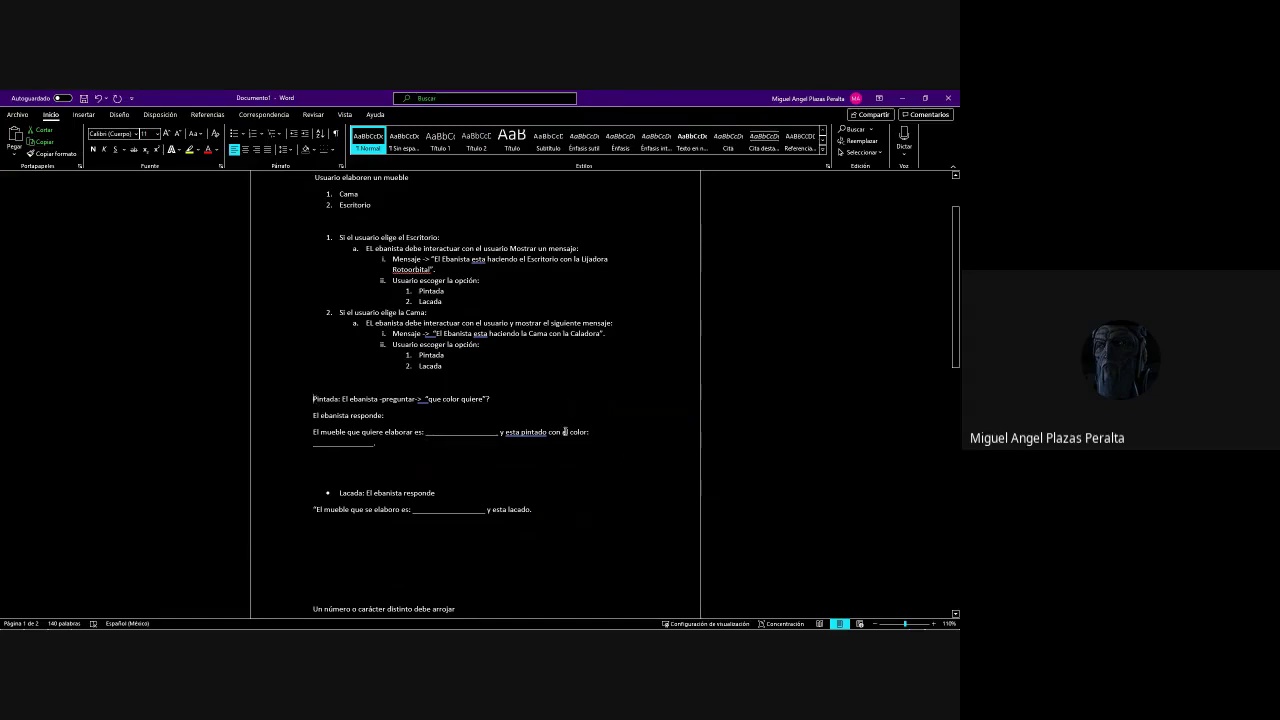
pyautogui.click(341, 471)
pyautogui.write('Lacada:')
pyautogui.press('Up')
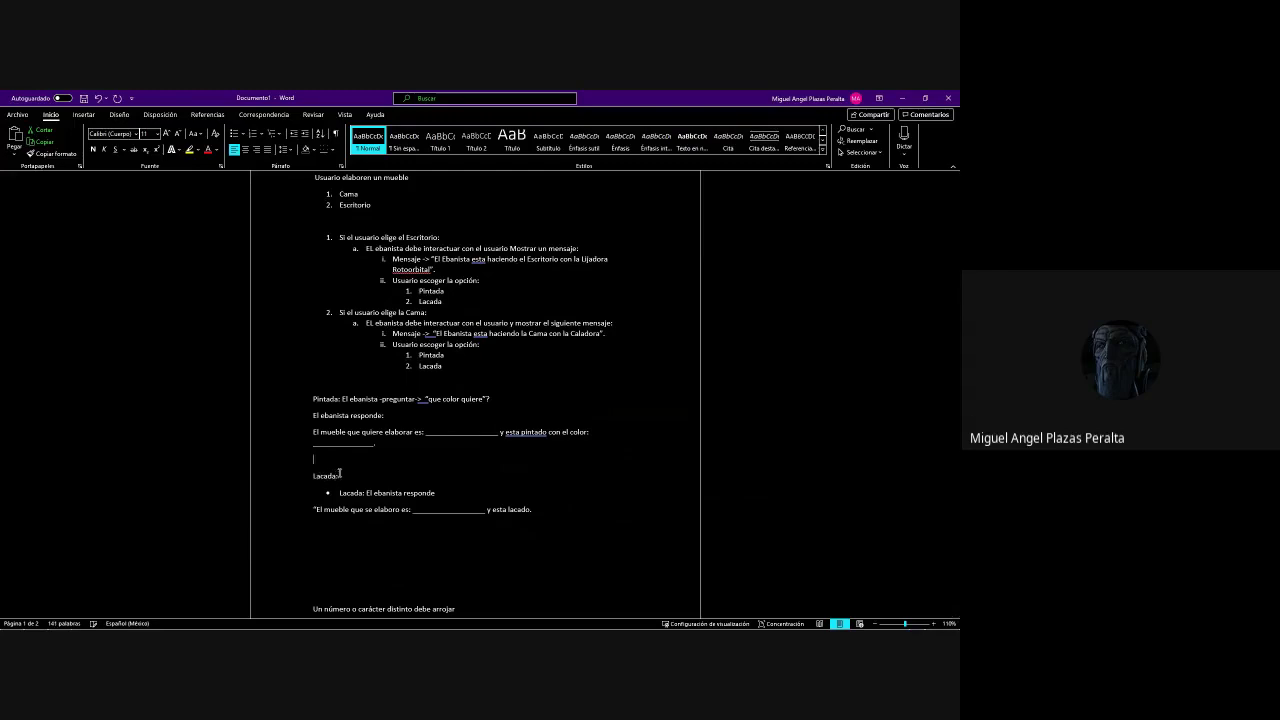
# Separate "Pintada:" onto its own line above "El ebanista -preguntar->"
pyautogui.press('Up')
pyautogui.press('Up')
pyautogui.press('Up')
pyautogui.press('Up')
pyautogui.press('Up')
pyautogui.press('Return')
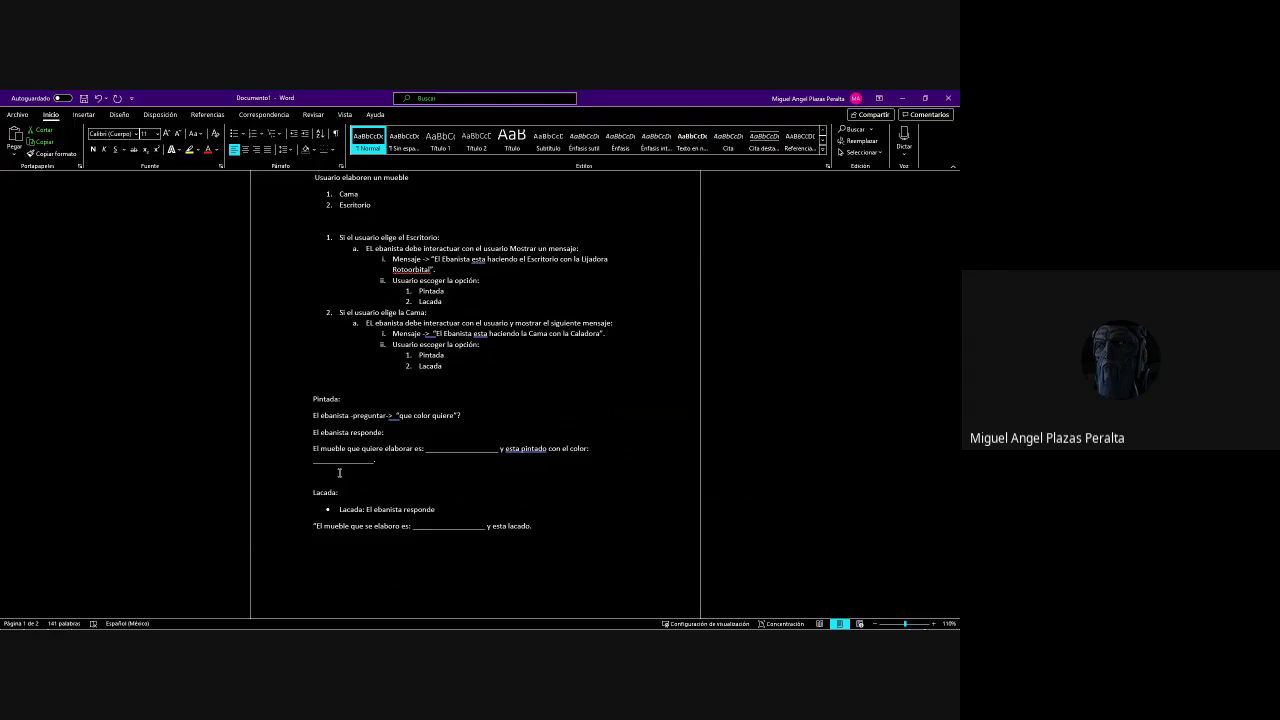
# Add a colon after "responde" in the bulleted Lacada item
pyautogui.press('Up')
pyautogui.press('Up')
pyautogui.press('Up')
pyautogui.press('Up')
pyautogui.press('Up')
pyautogui.press('Up')
pyautogui.press('Up')
pyautogui.press('Down')
pyautogui.click(436, 510)
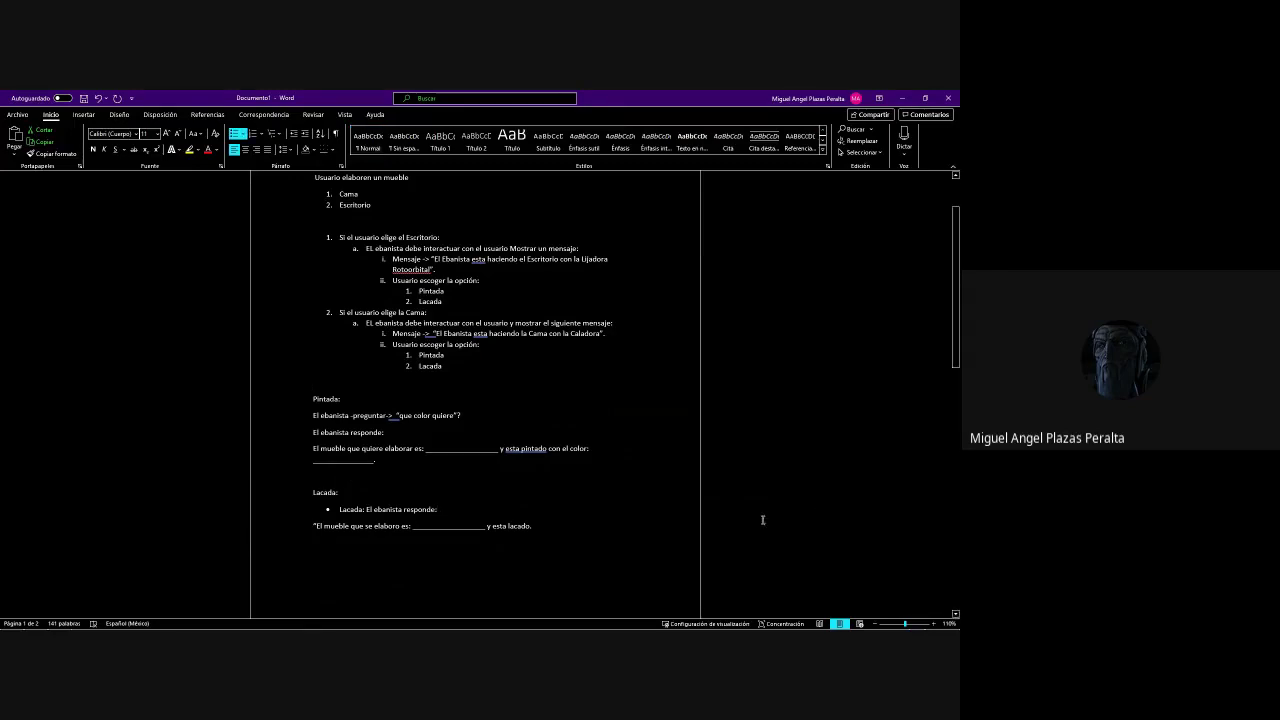
pyautogui.write(':')
# Change "preguntar" to "pregunta" in the Pintada note and put the question "que color quiere"? on its own line
pyautogui.click(387, 415)
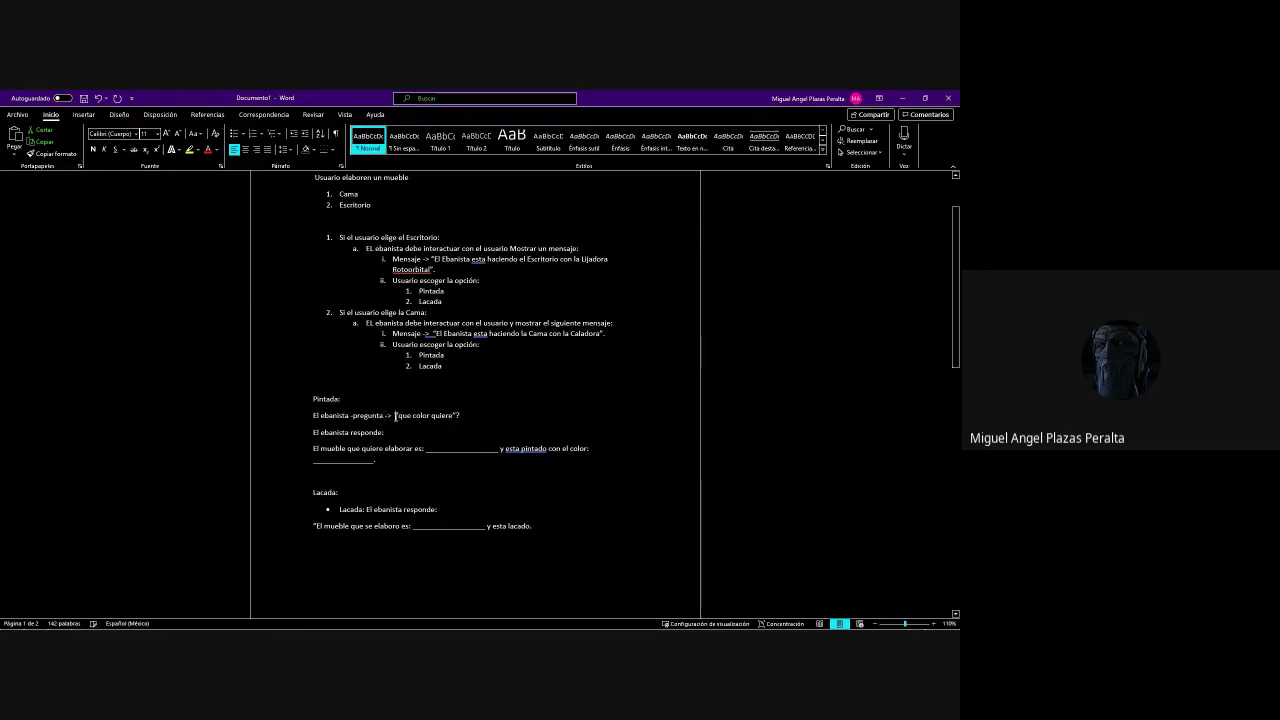
pyautogui.press('Return')
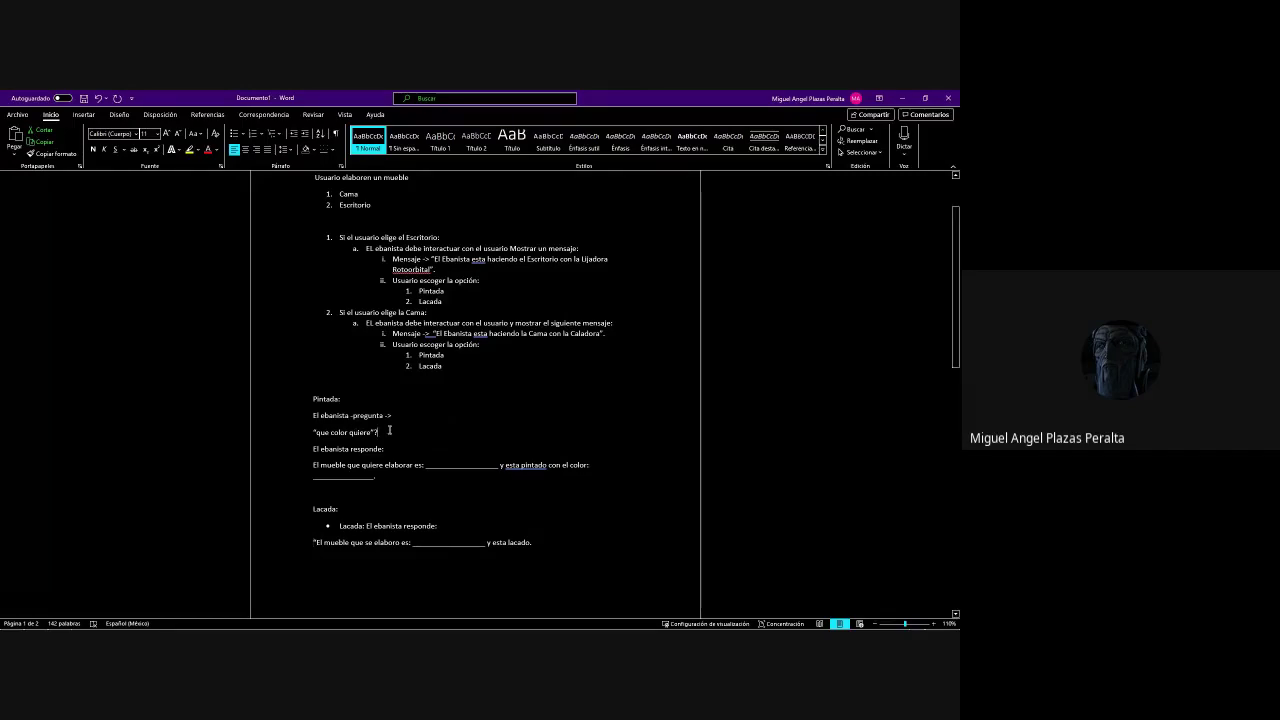
# Insert an underscore answer blank on a new line below the question "que color quiere"?
pyautogui.click(389, 431)
pyautogui.press('Return')
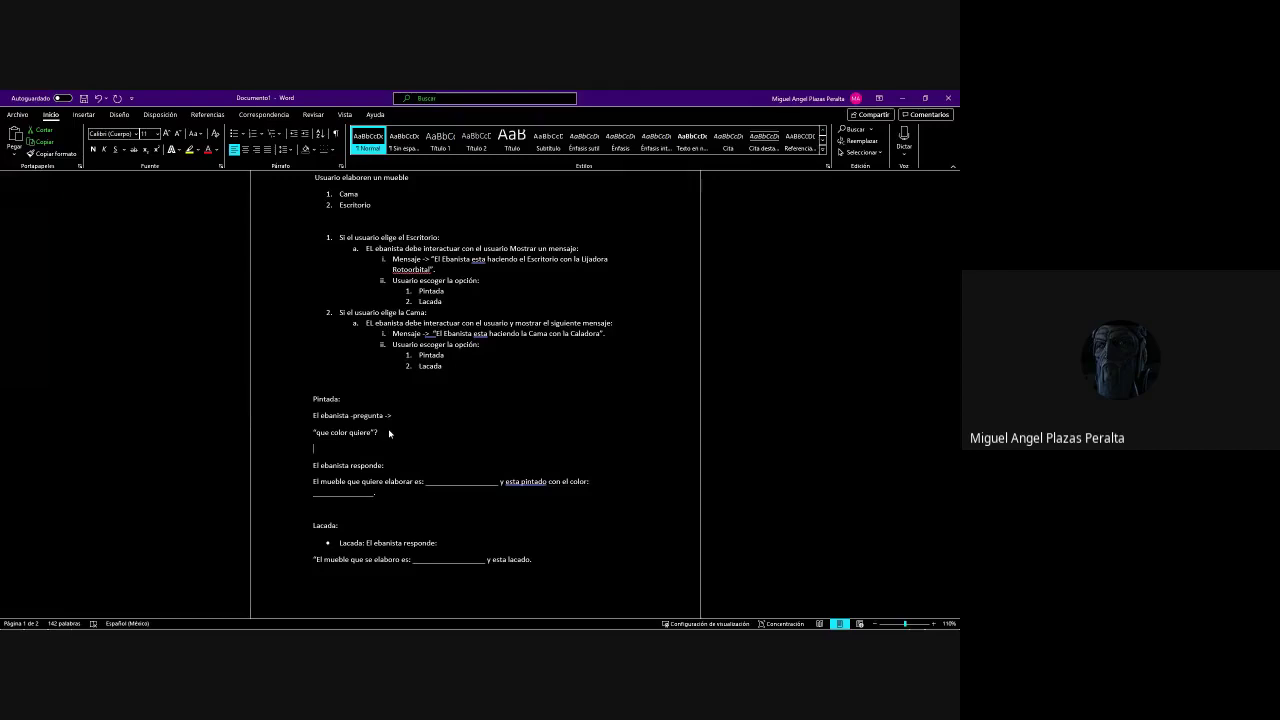
pyautogui.write('__________________')
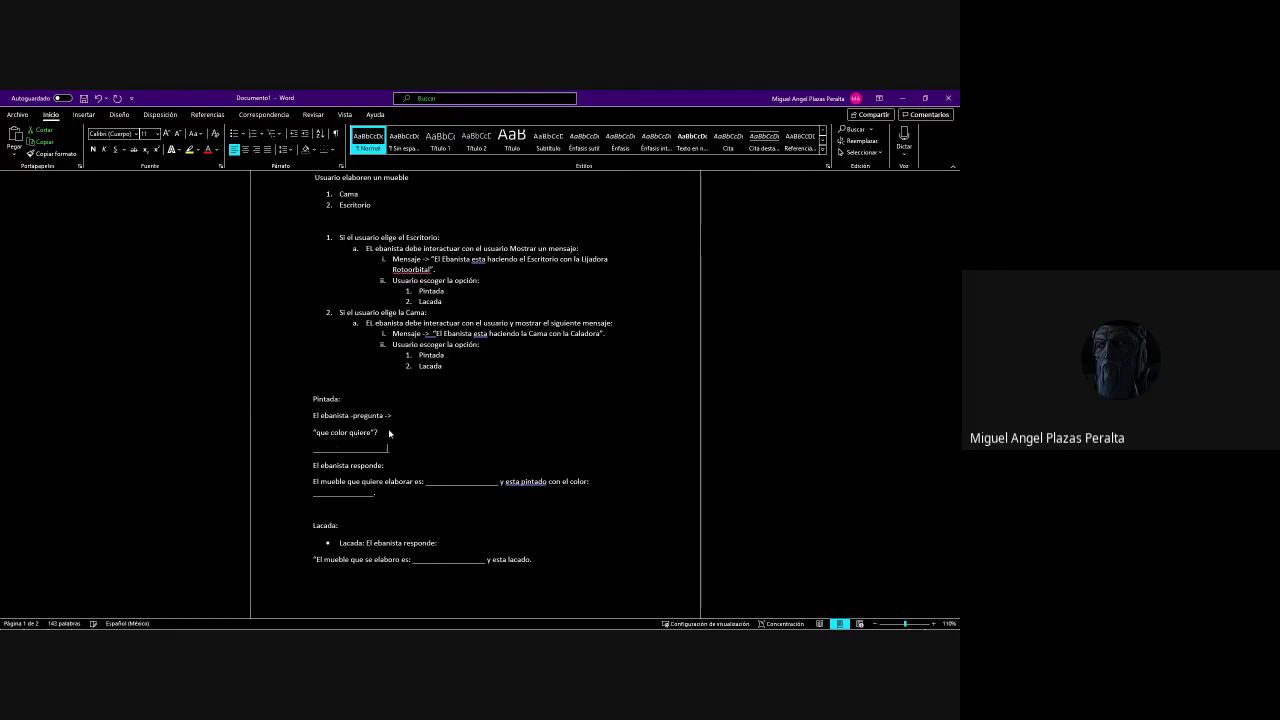
pyautogui.write('____')
pyautogui.press('BackSpace')
pyautogui.press('Home')
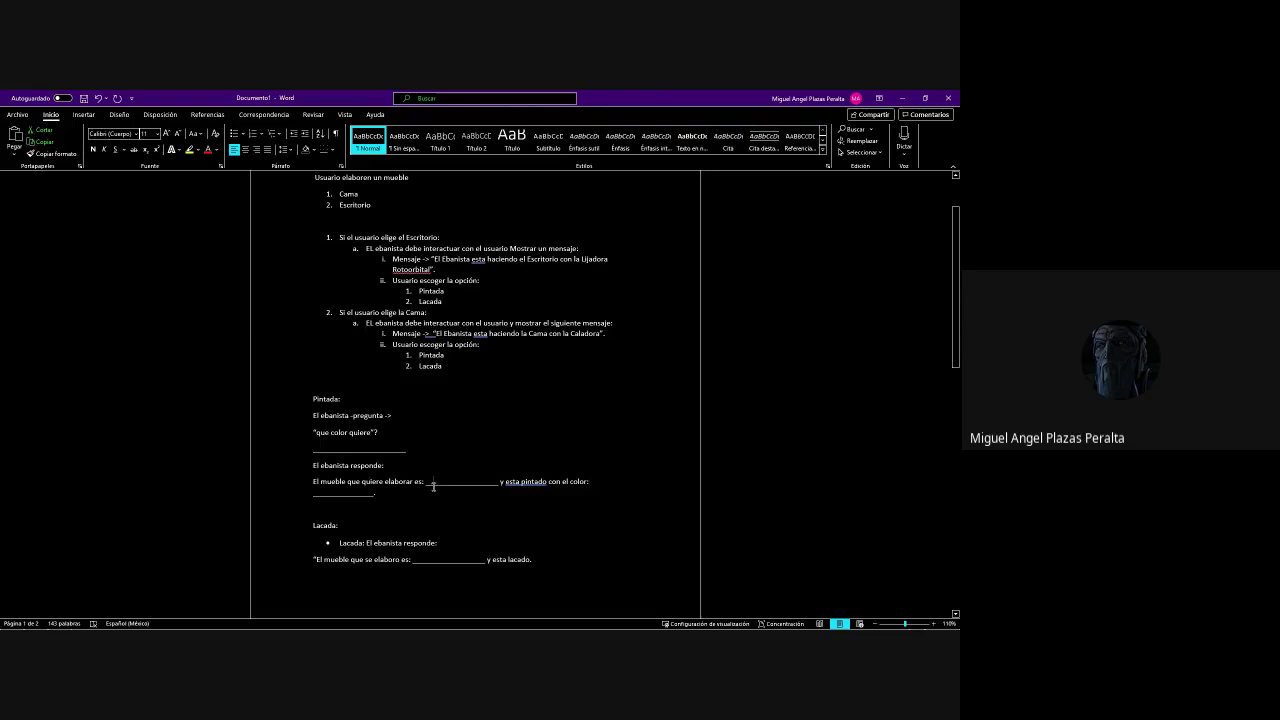
# Apply the grammar suggestion that changes "esta pintado" to "este pintado" in the Pintada reply
pyautogui.rightClick(527, 488)
pyautogui.click(519, 487)
pyautogui.rightClick(519, 488)
pyautogui.click(548, 510)
pyautogui.scroll(-1, 430, 530)
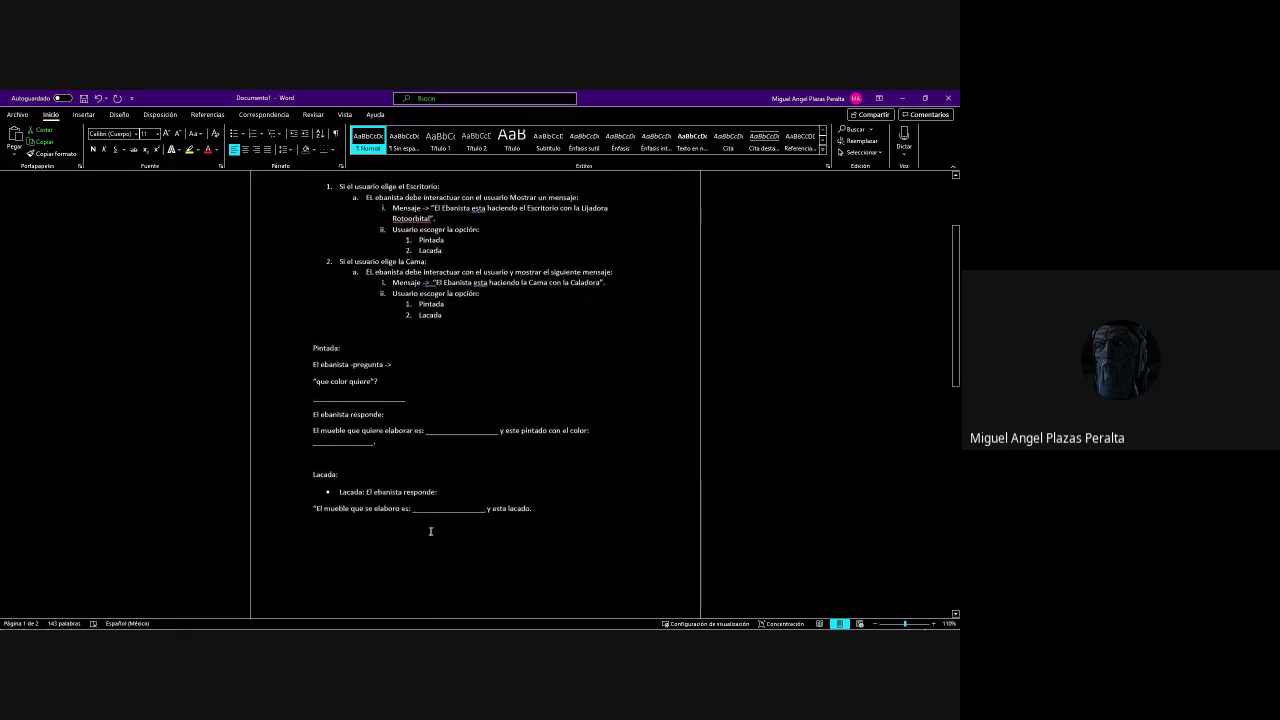
# Add the word "Rotoorbital" from the Escritorio message to the spelling dictionary
pyautogui.scroll(4, 430, 530)
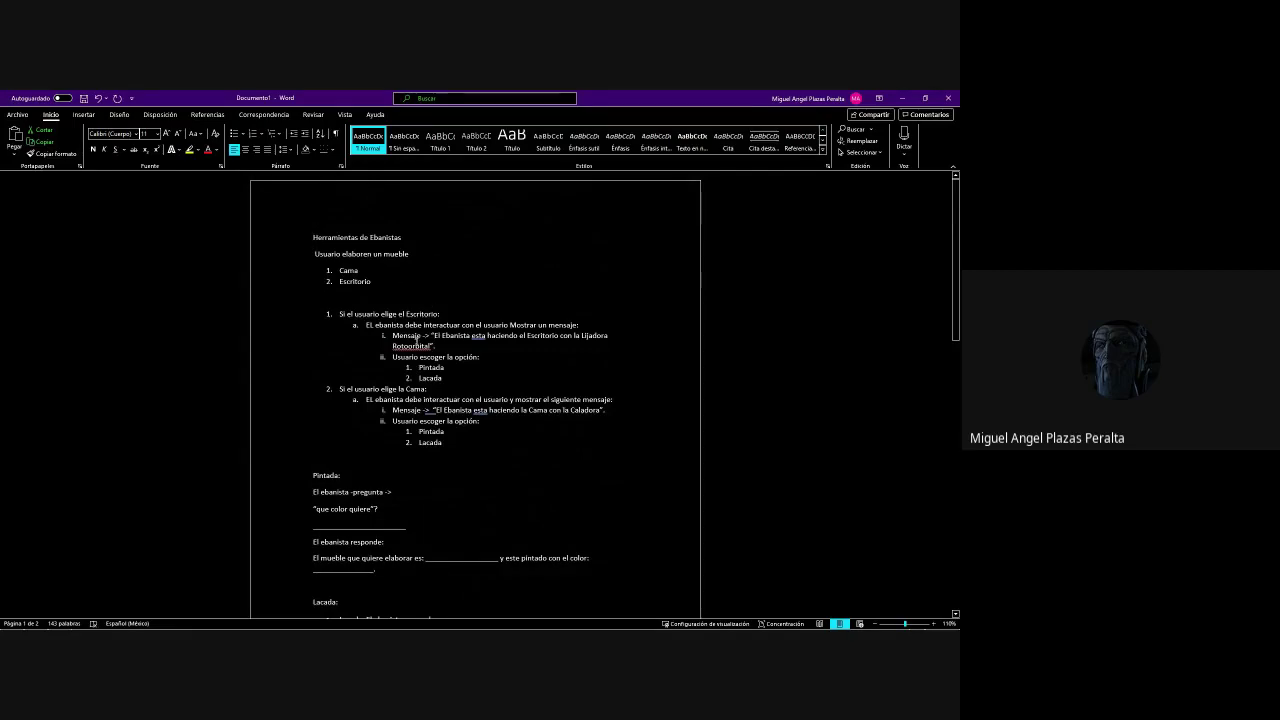
pyautogui.rightClick(410, 345)
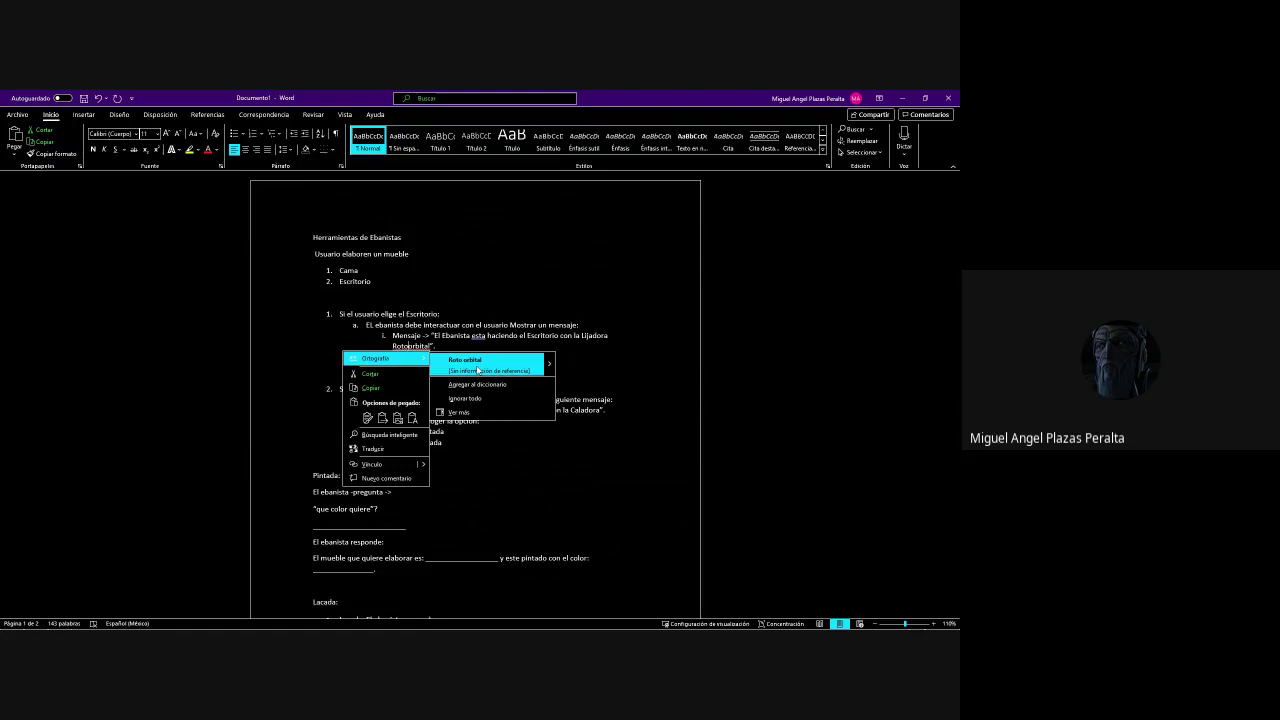
pyautogui.click(484, 386)
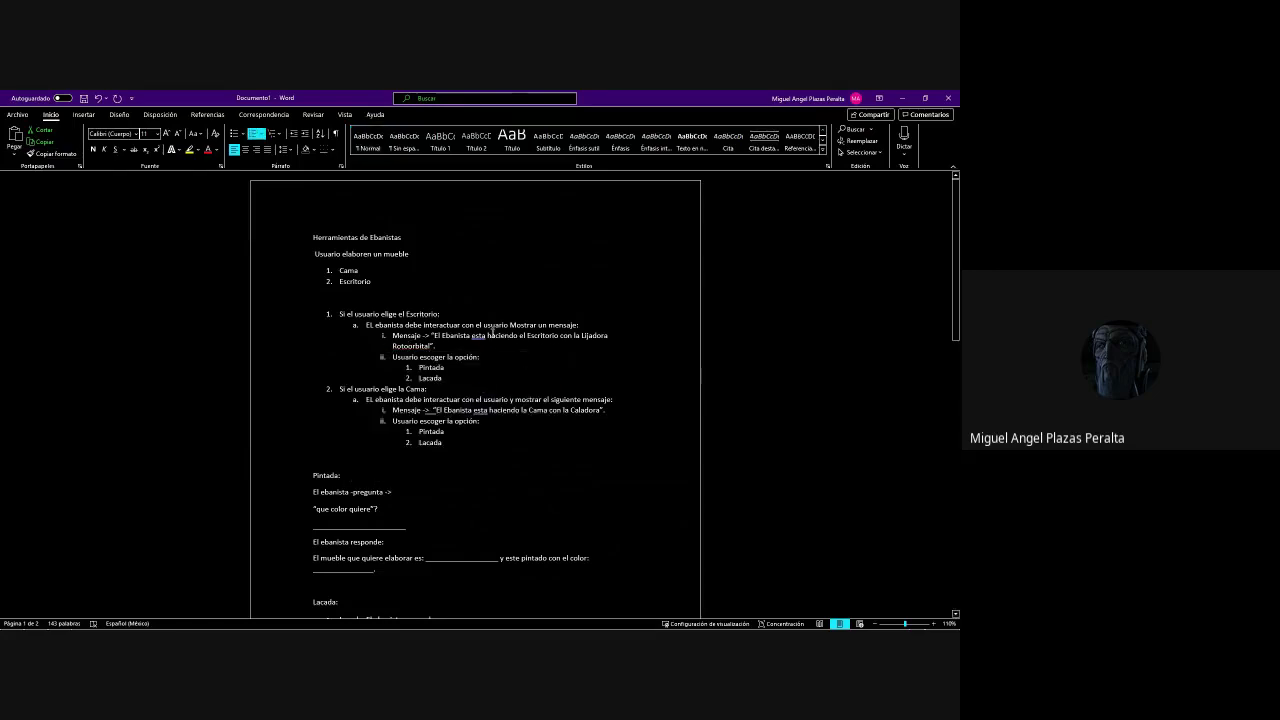
# Correct "esta" to "está" in the Escritorio and Cama messages and remove the extra space before the Cama message's opening quote
pyautogui.rightClick(477, 335)
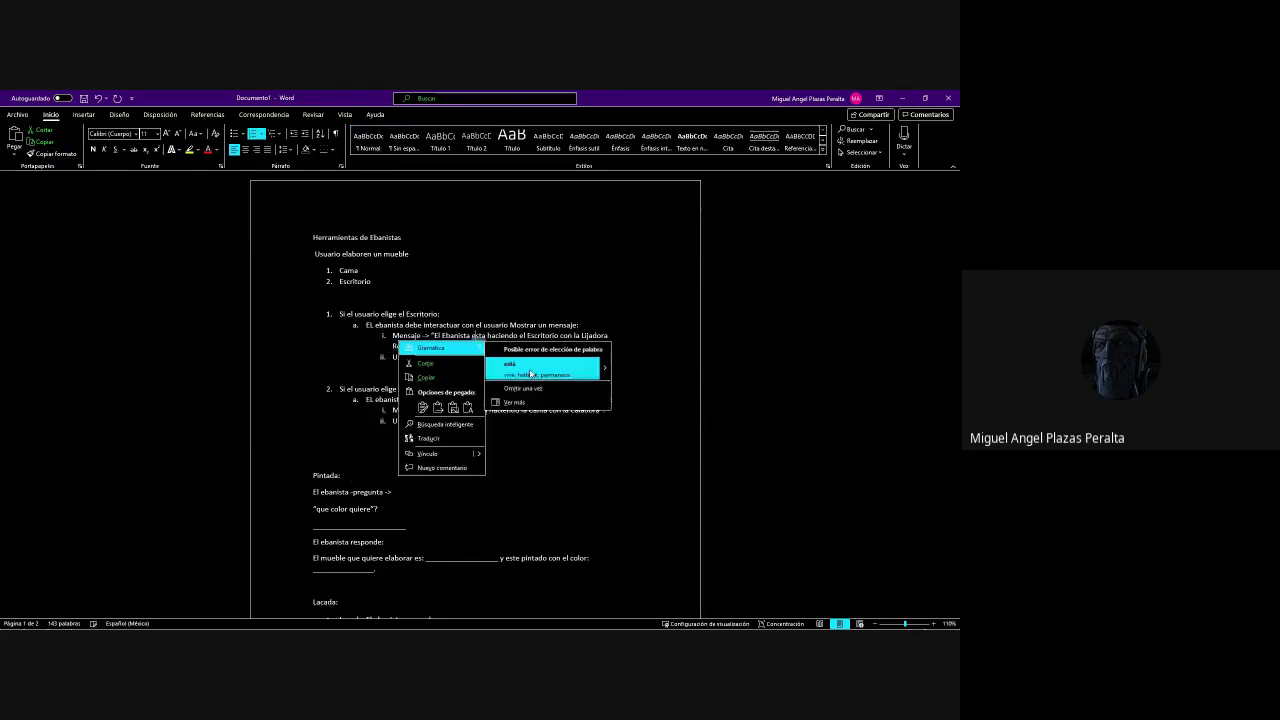
pyautogui.click(485, 367)
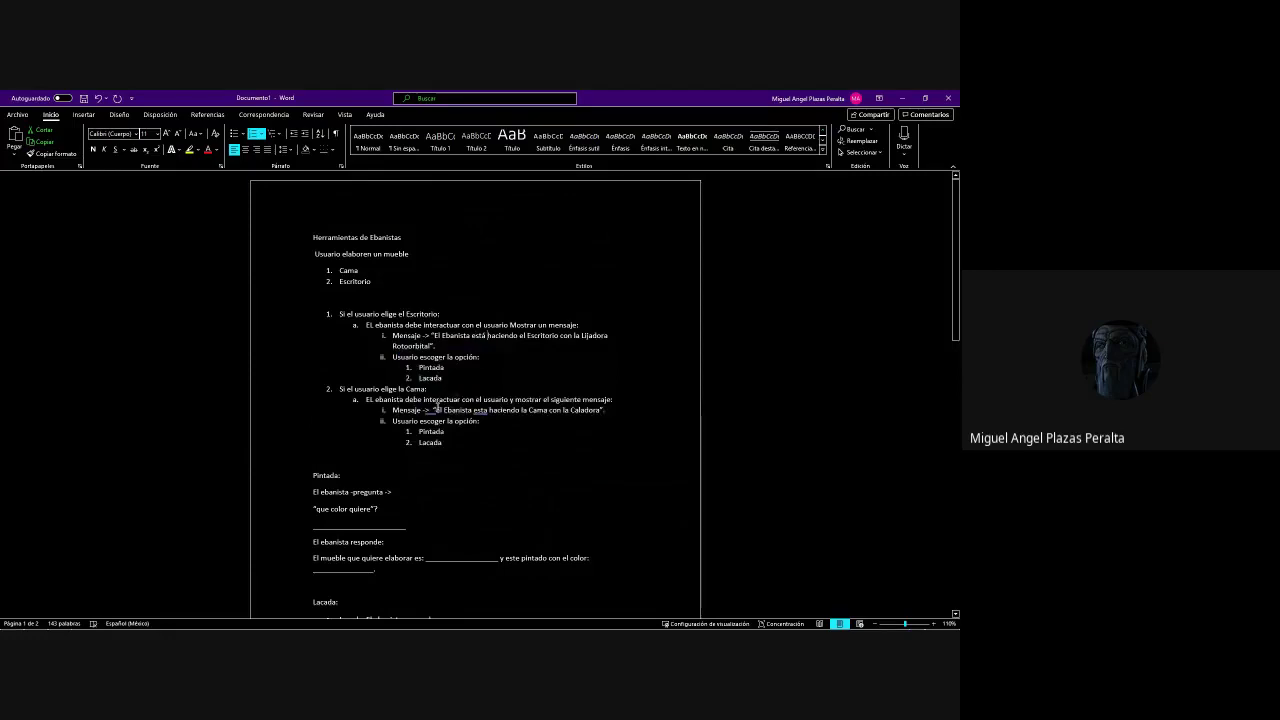
pyautogui.rightClick(436, 410)
pyautogui.click(483, 421)
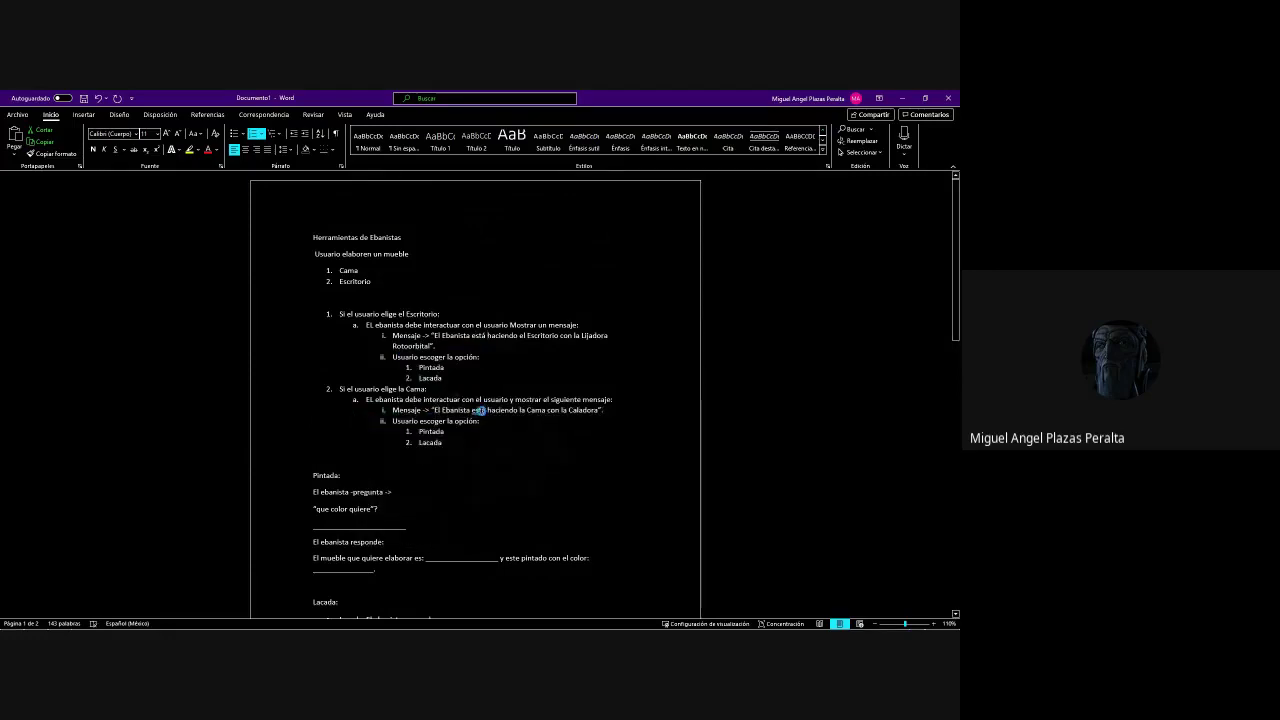
pyautogui.rightClick(481, 410)
pyautogui.press('Escape')
# Select the exercise text from the title "Herramientas de Ebanistas" through the Lacada reply, and clear the selection when done
pyautogui.scroll(-1, 410, 450)
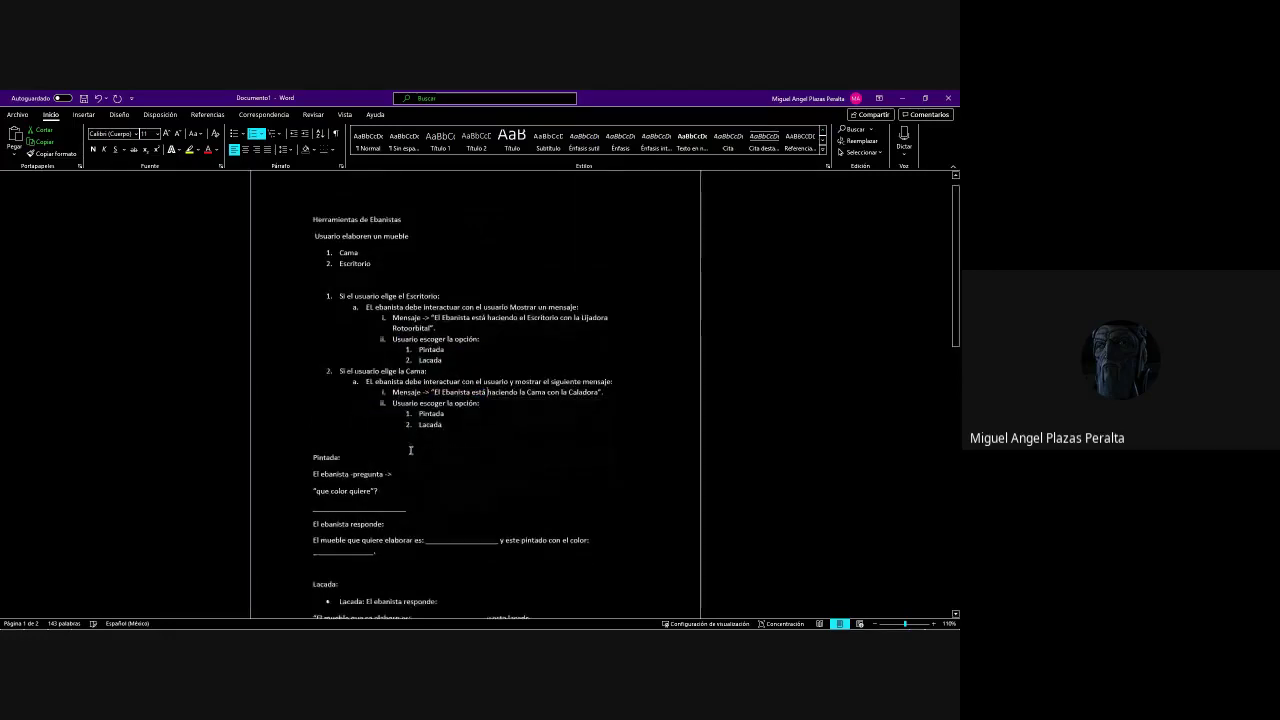
pyautogui.scroll(-5, 410, 450)
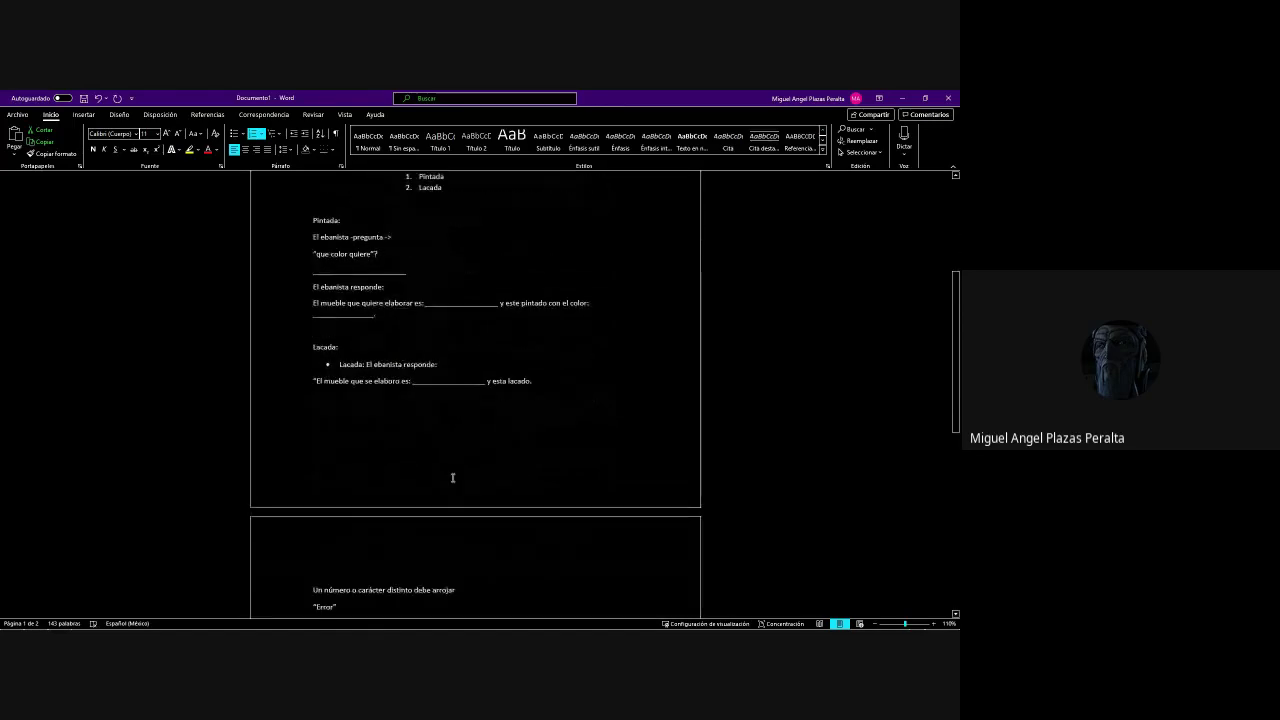
pyautogui.scroll(-3, 452, 478)
pyautogui.scroll(4, 452, 478)
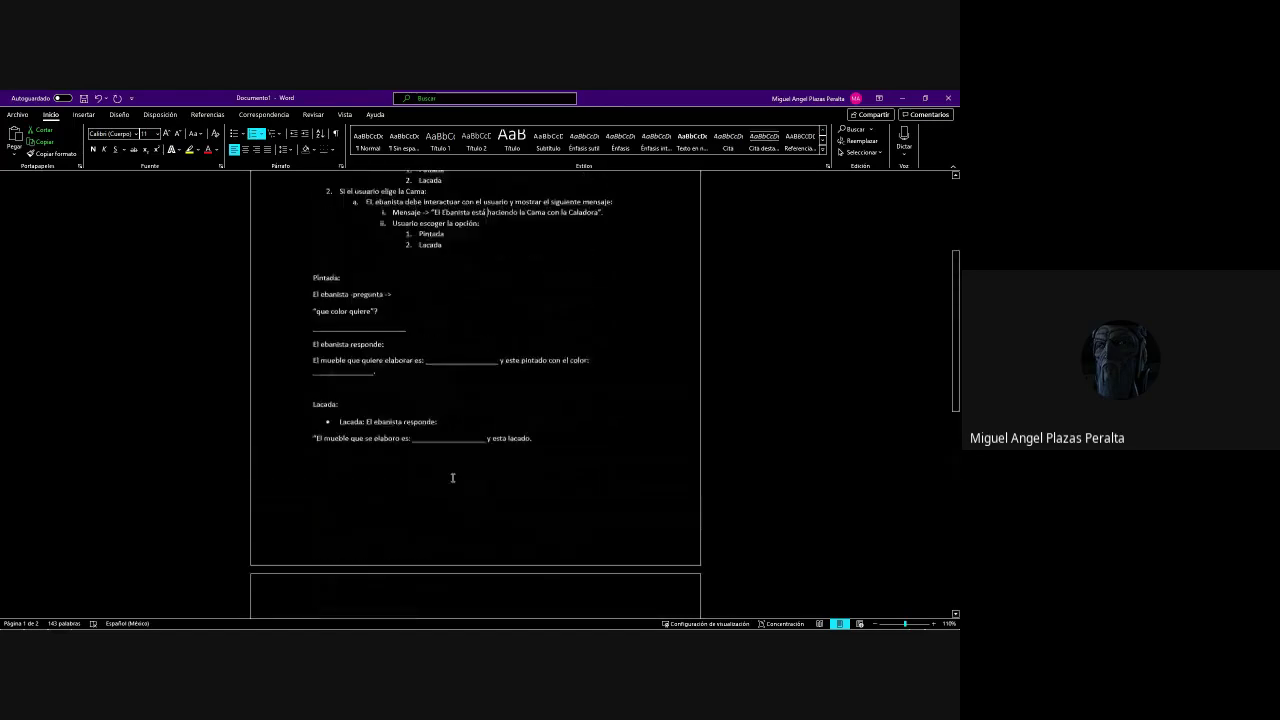
pyautogui.scroll(-4, 452, 478)
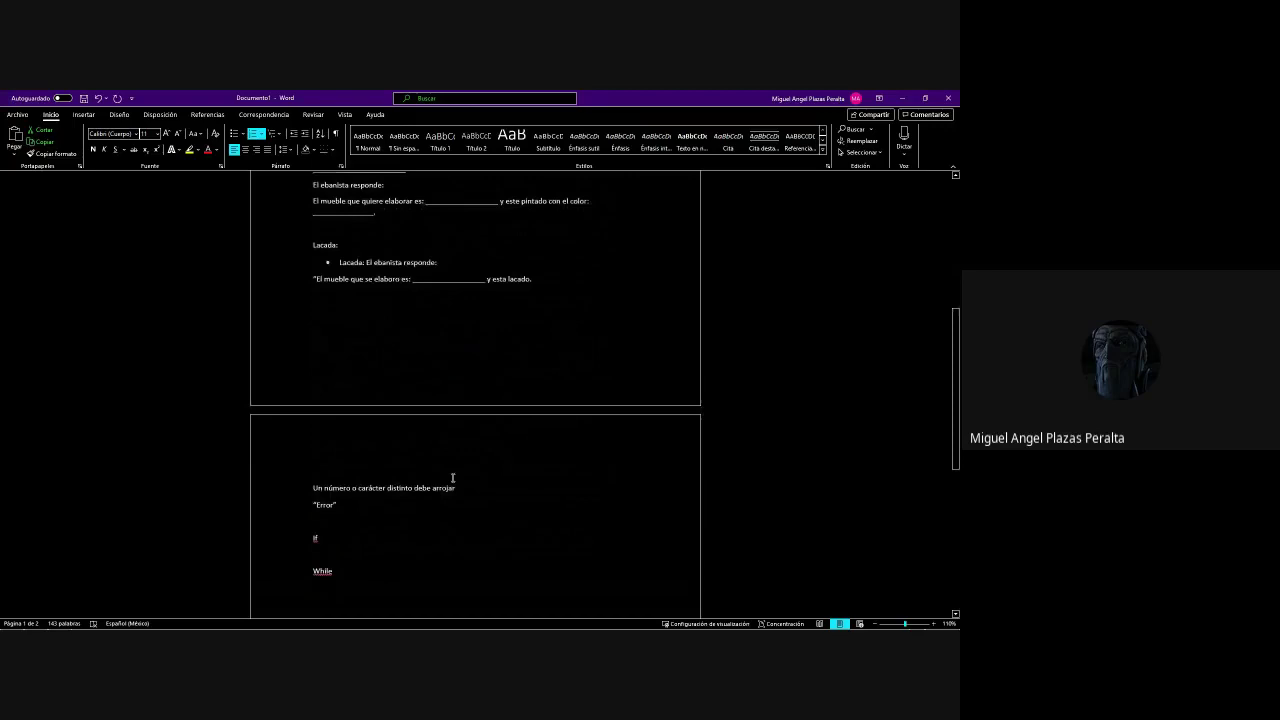
pyautogui.scroll(8, 452, 478)
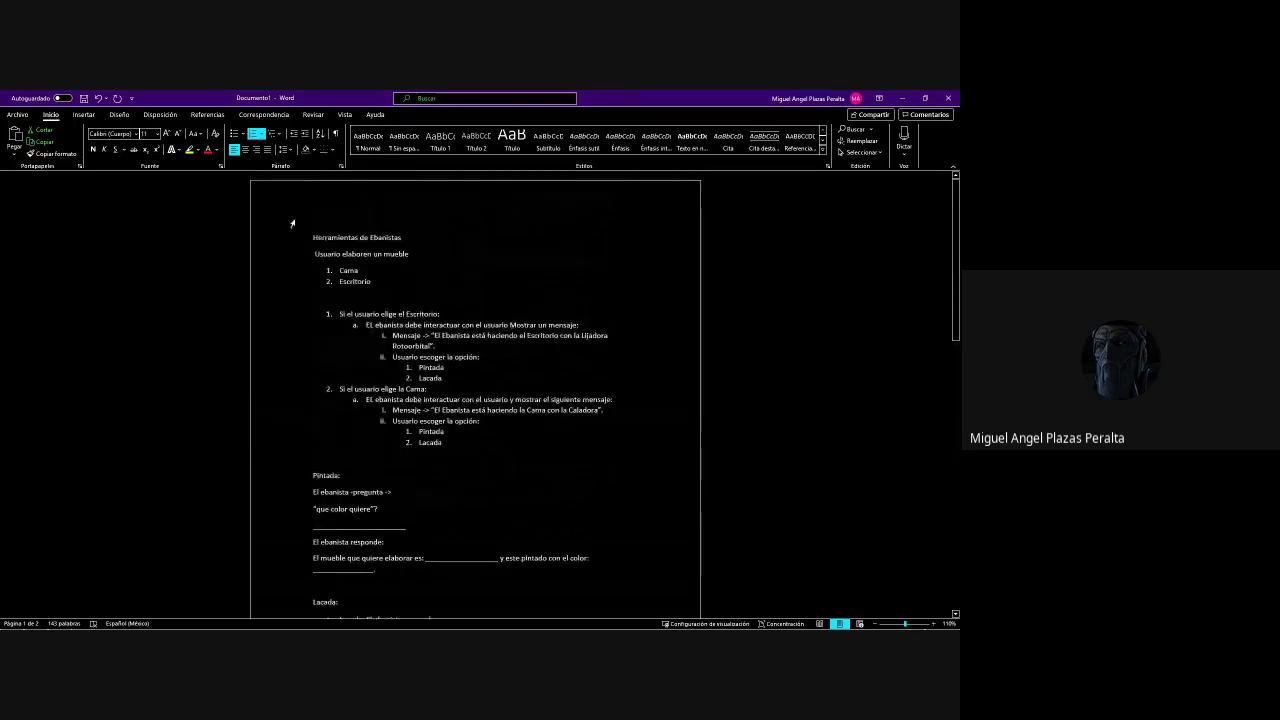
pyautogui.moveTo(309, 226); pyautogui.dragTo(553, 458)
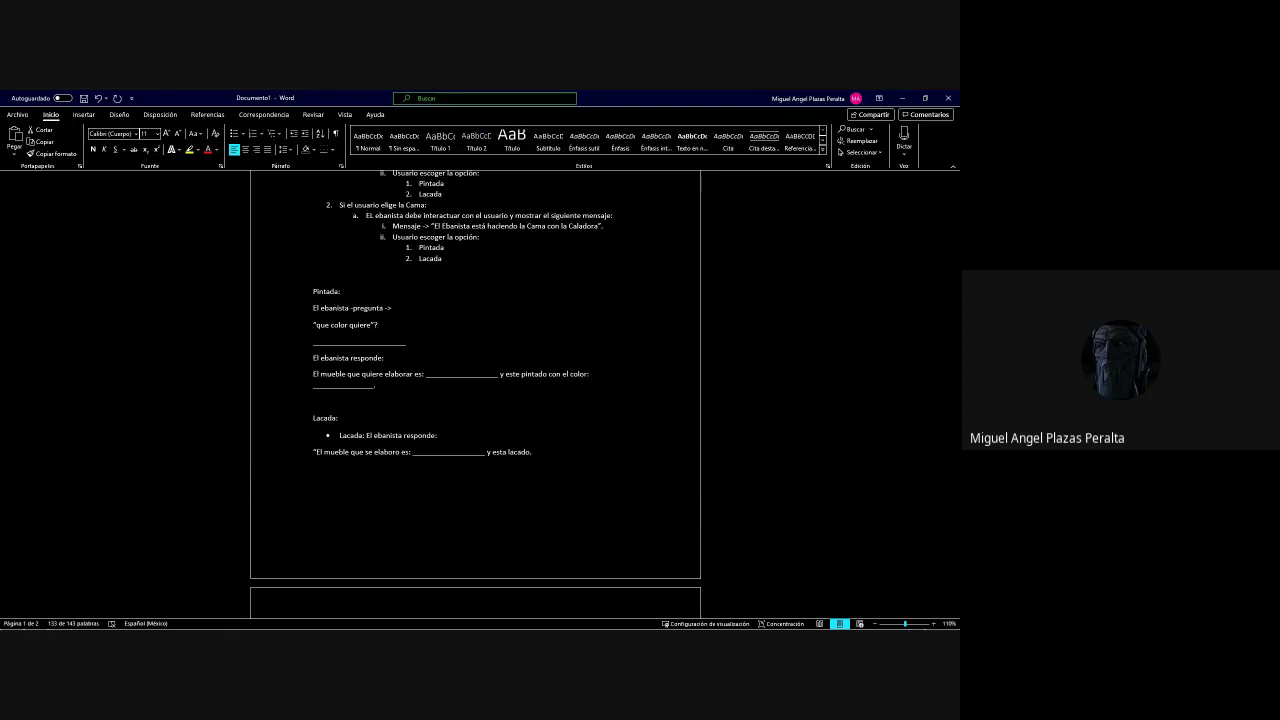
pyautogui.click(397, 477)
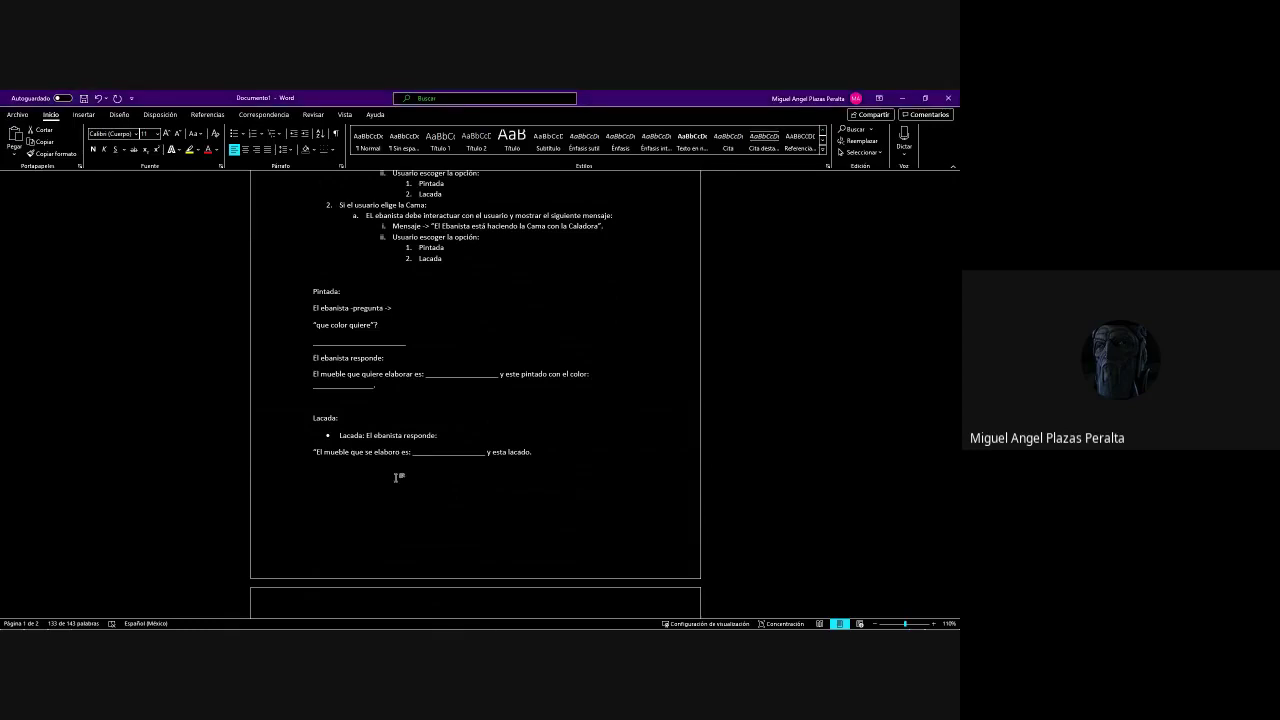
pyautogui.hotkey('ctrl', 'a')
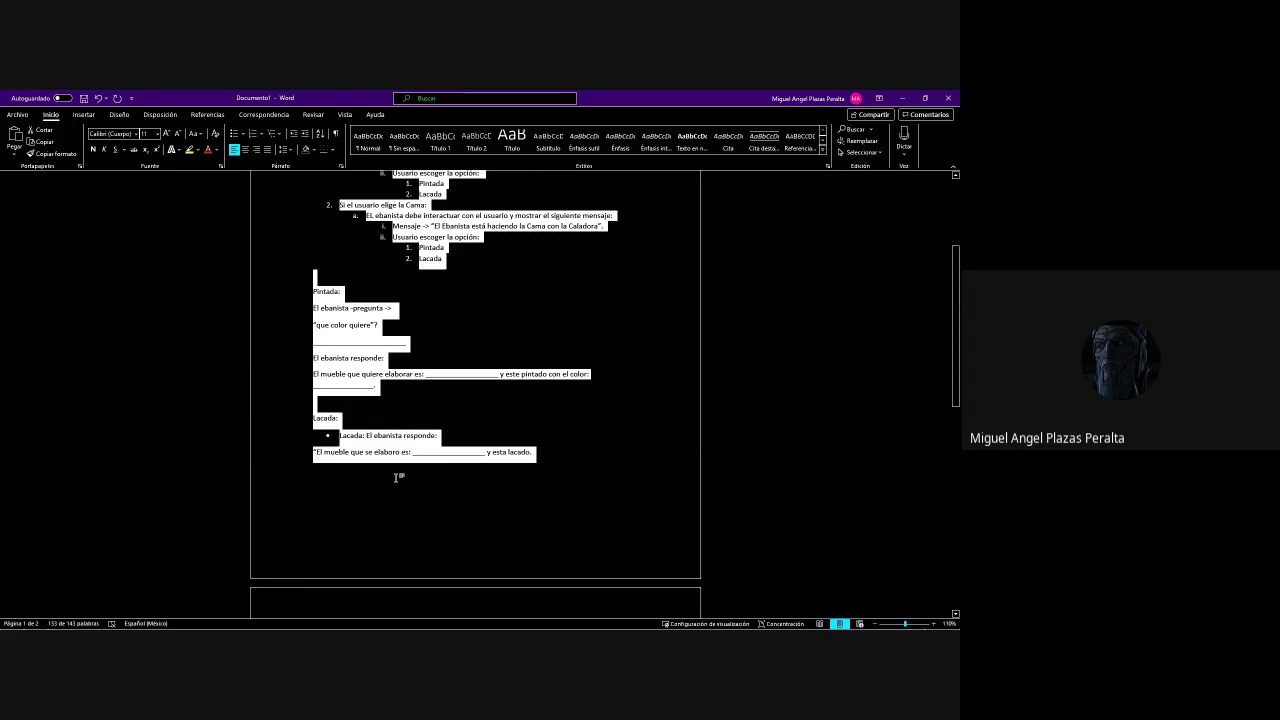
pyautogui.click(397, 477)
pyautogui.scroll(3, 497, 514)
pyautogui.scroll(-1, 371, 316)
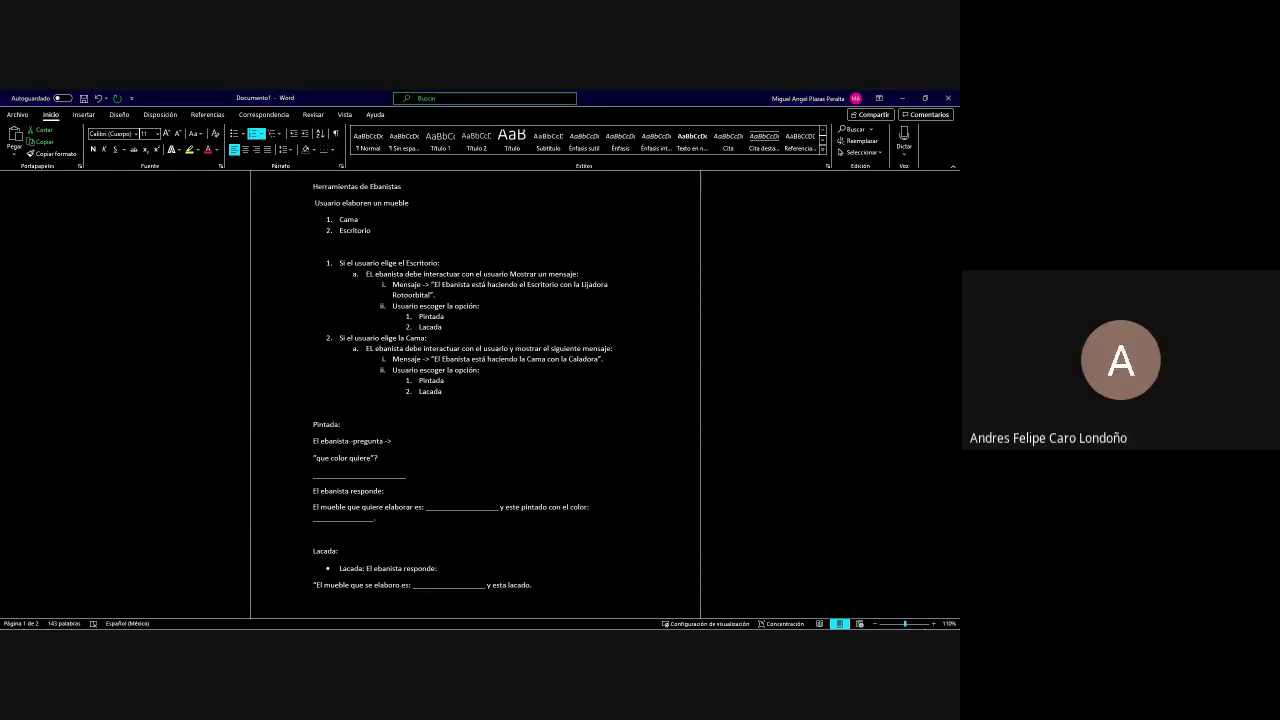
# Switch to the Google Meet window and check the exercise text posted in the meeting chat
pyautogui.hotkey('alt', 'Tab')
pyautogui.doubleClick(681, 121)
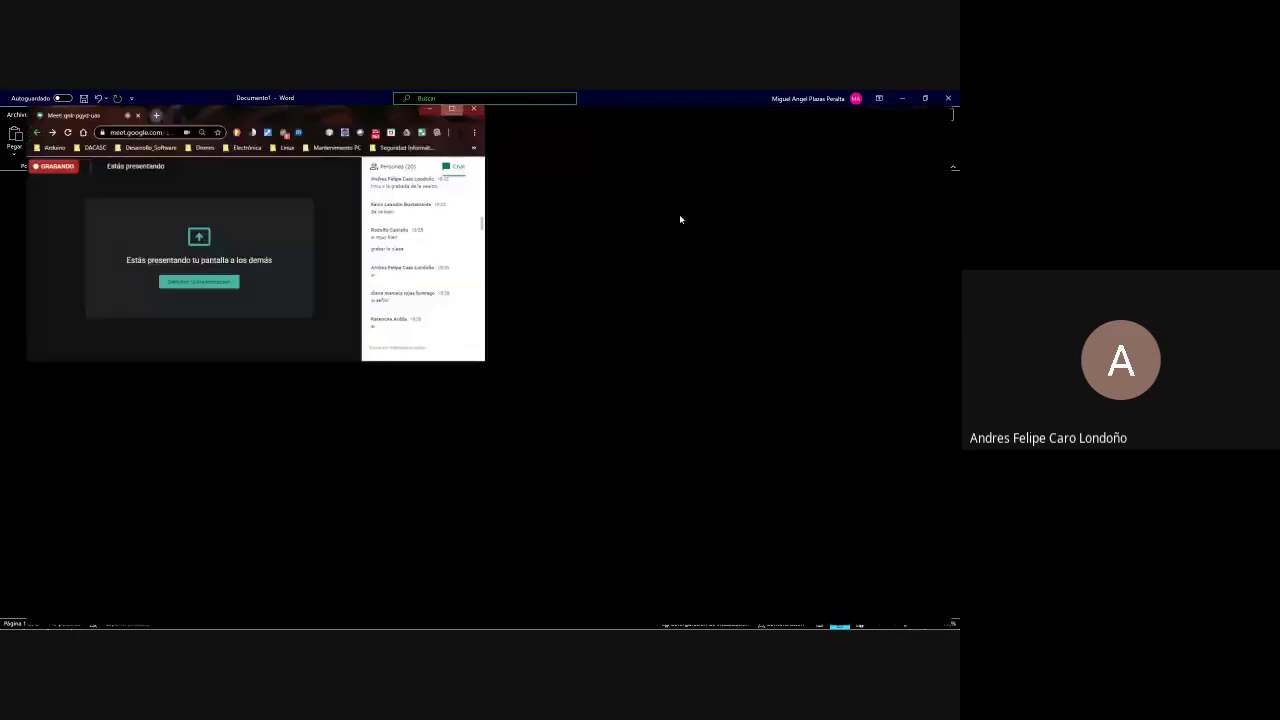
pyautogui.scroll(-15, 895, 385)
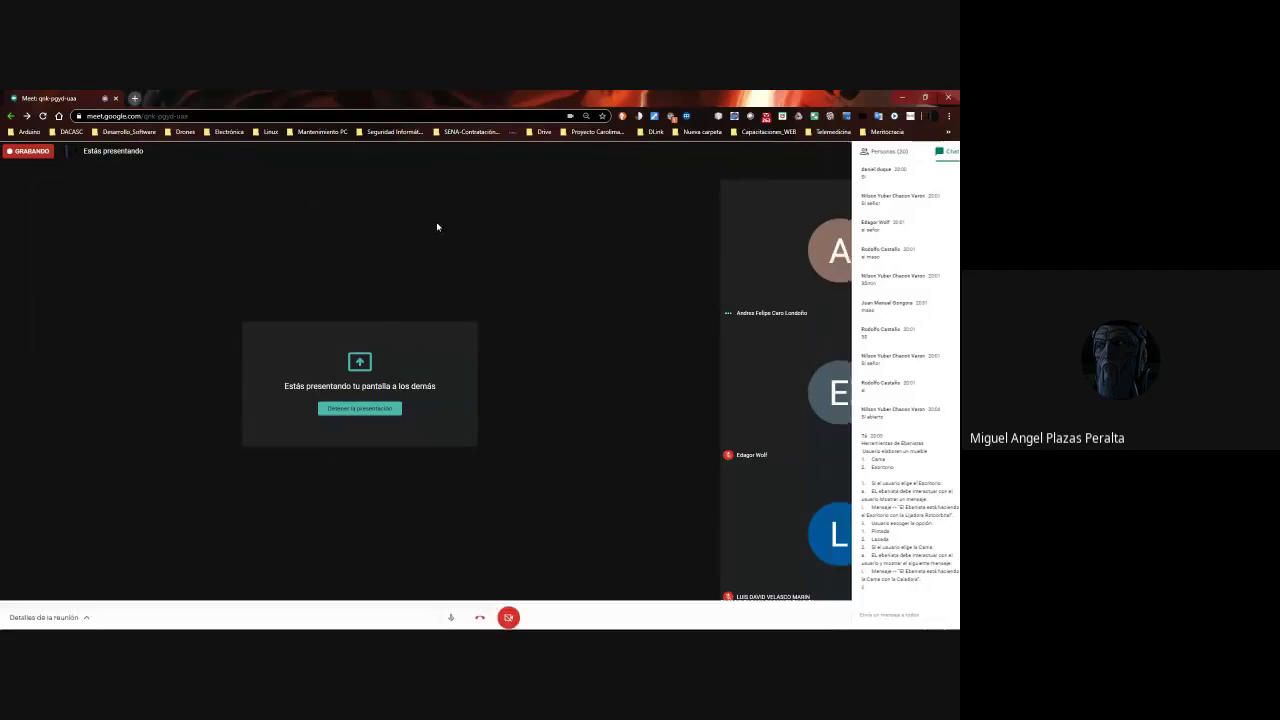
pyautogui.click(925, 151)
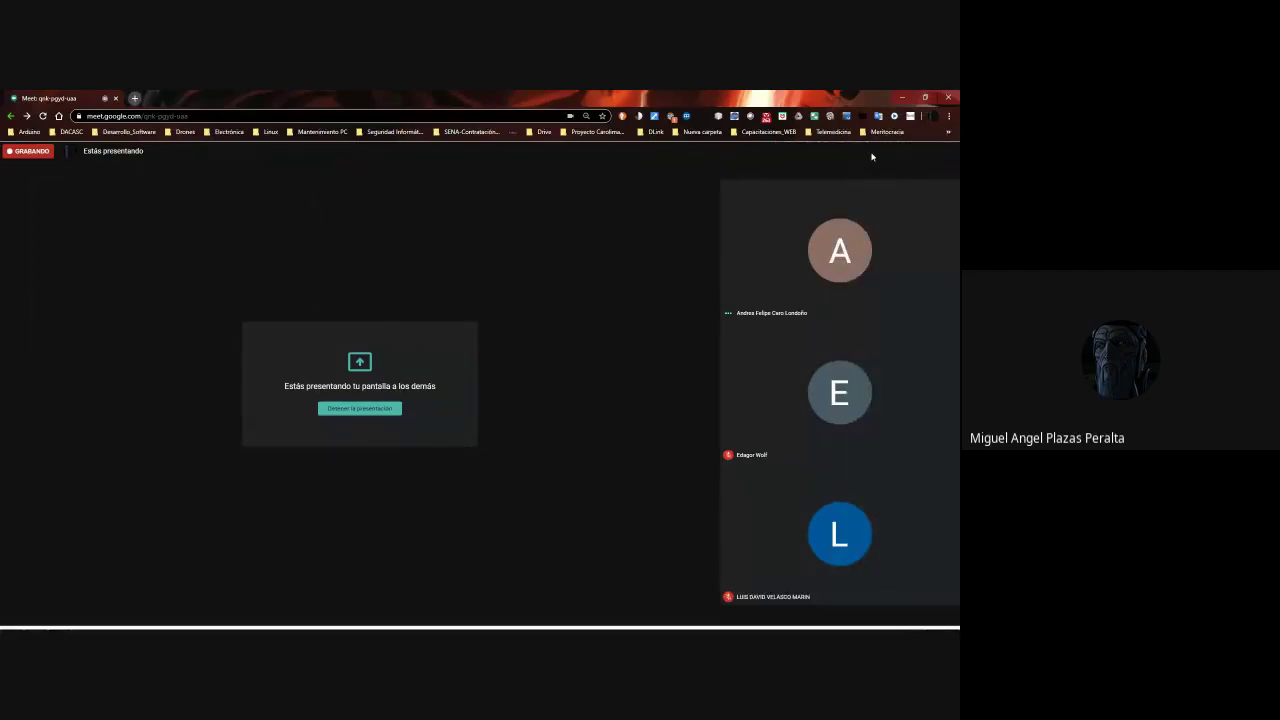
pyautogui.click(925, 151)
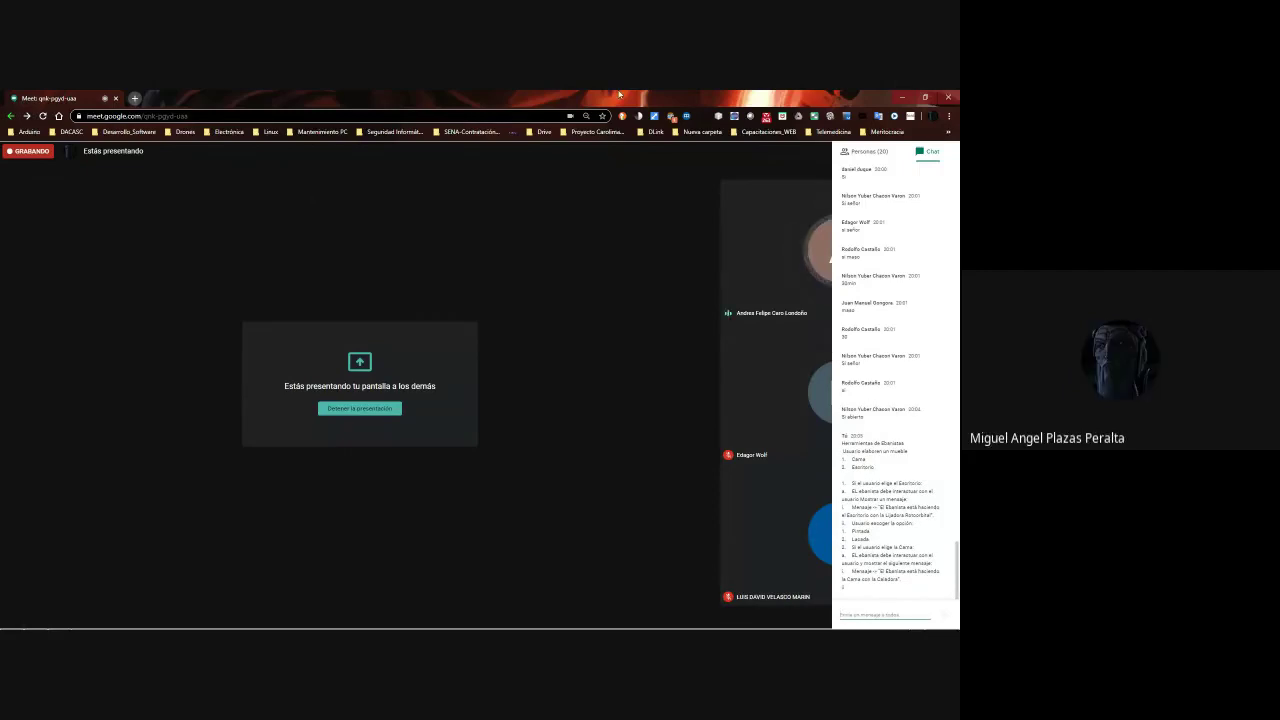
# Return to the Word document and start saving it as a new file named "Guía_1"
pyautogui.hotkey('alt', 'Tab')
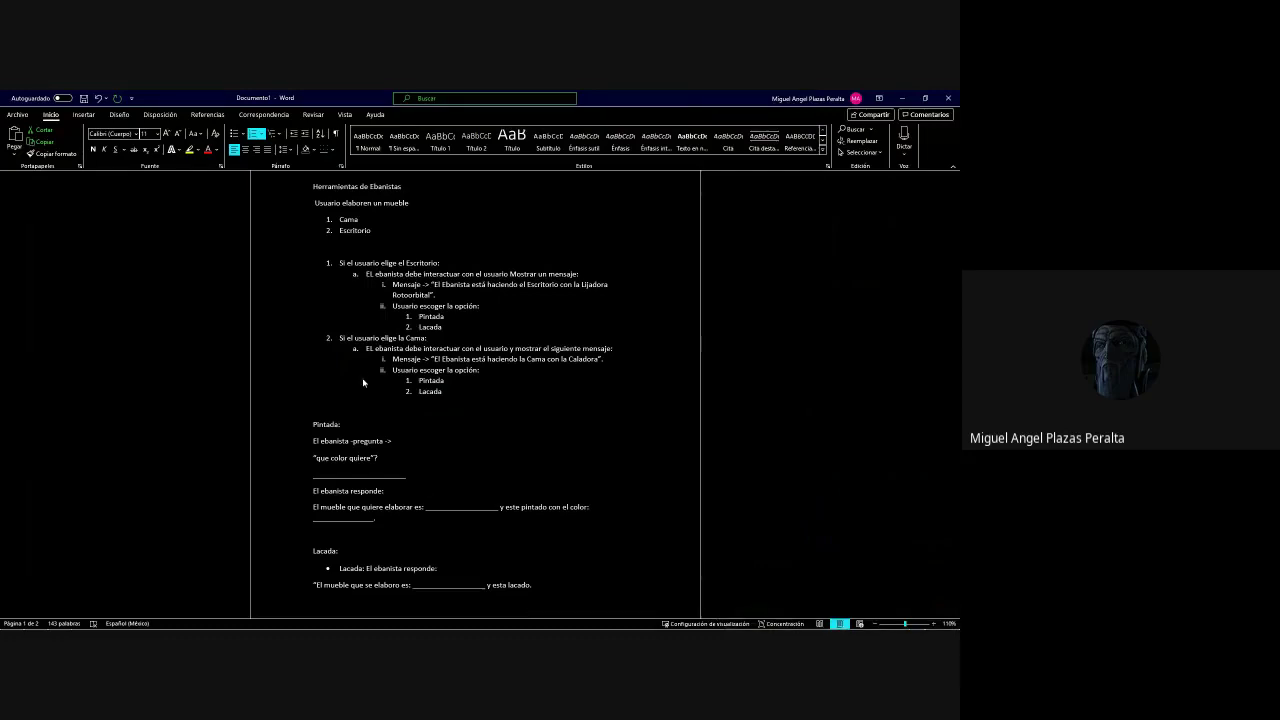
pyautogui.scroll(-1, 363, 382)
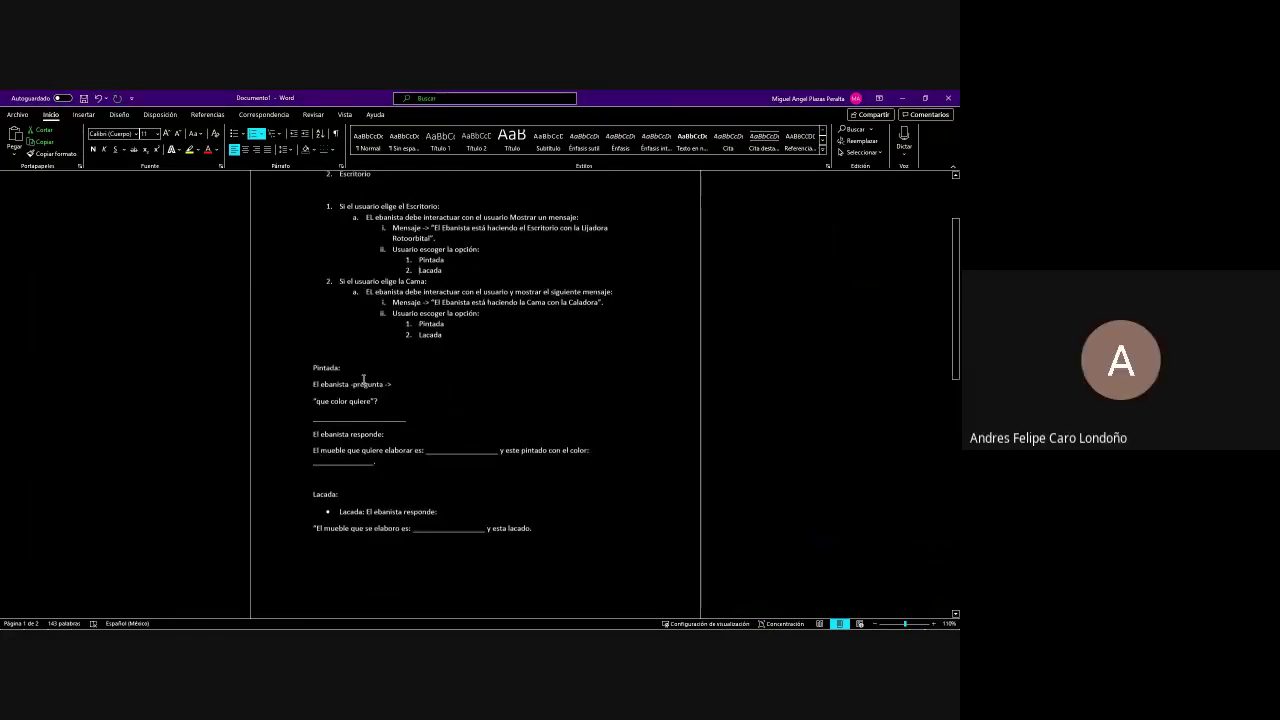
pyautogui.scroll(1, 363, 382)
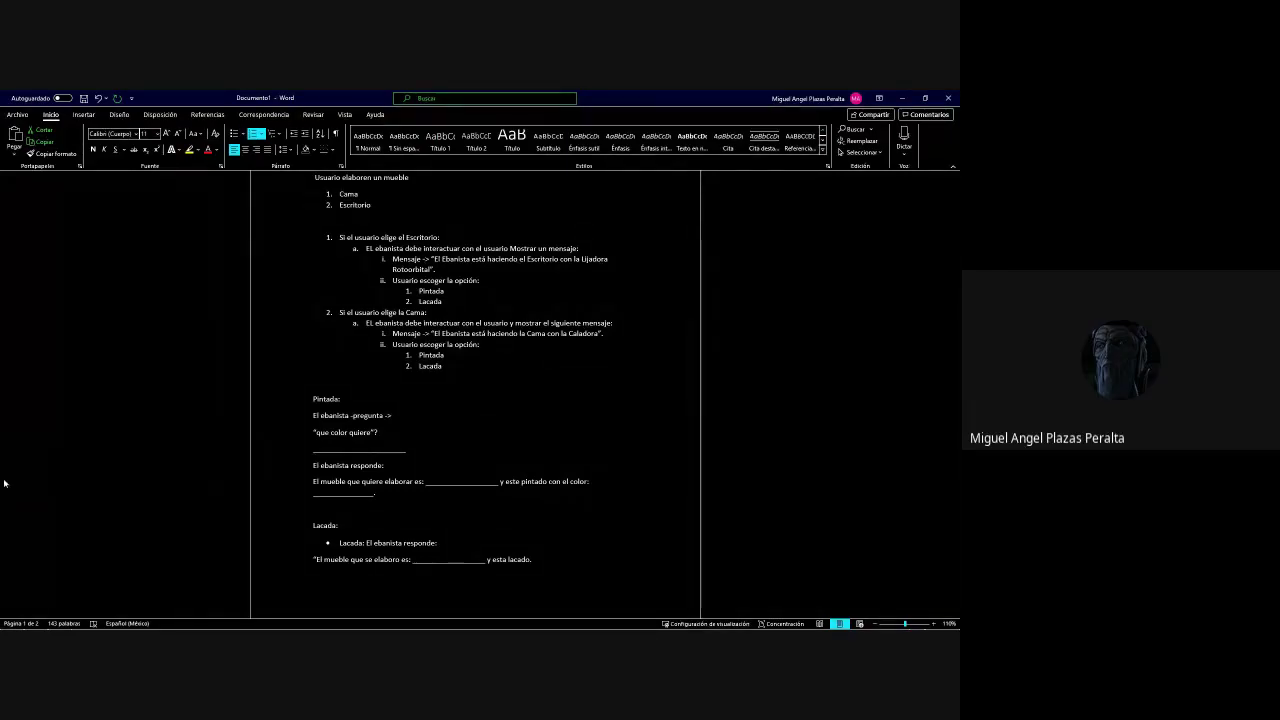
pyautogui.click(26, 120)
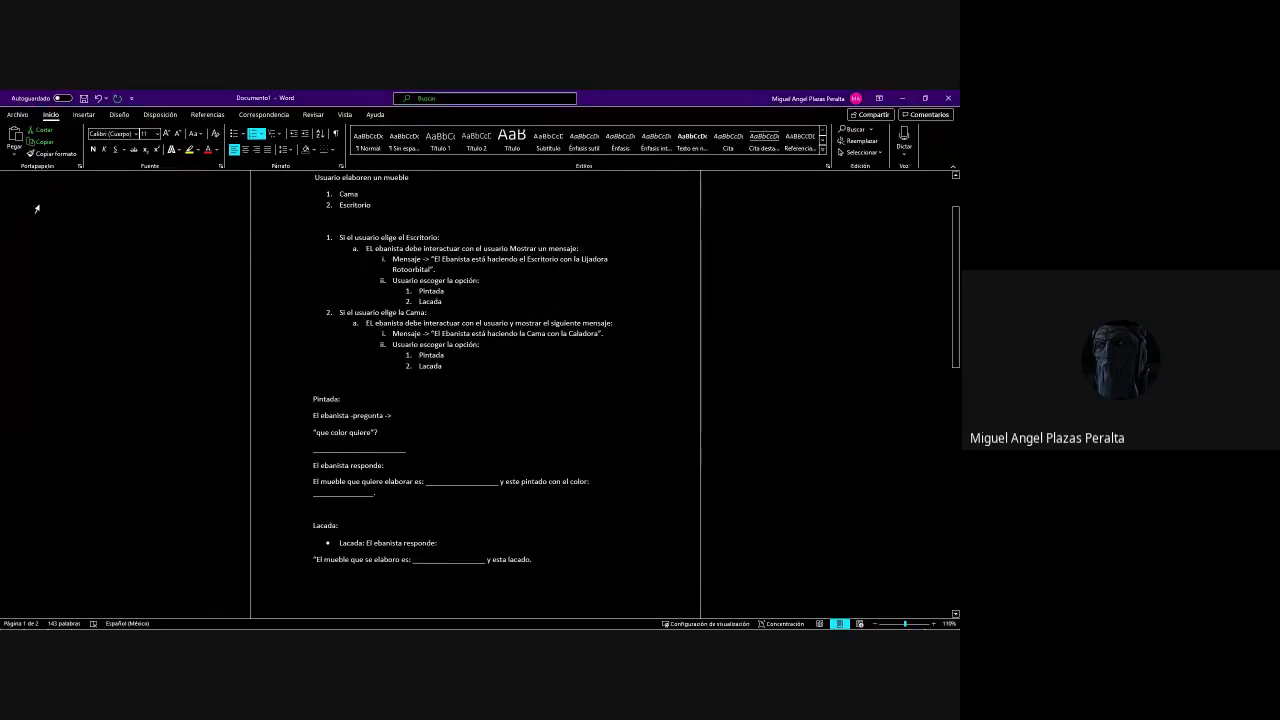
pyautogui.click(24, 116)
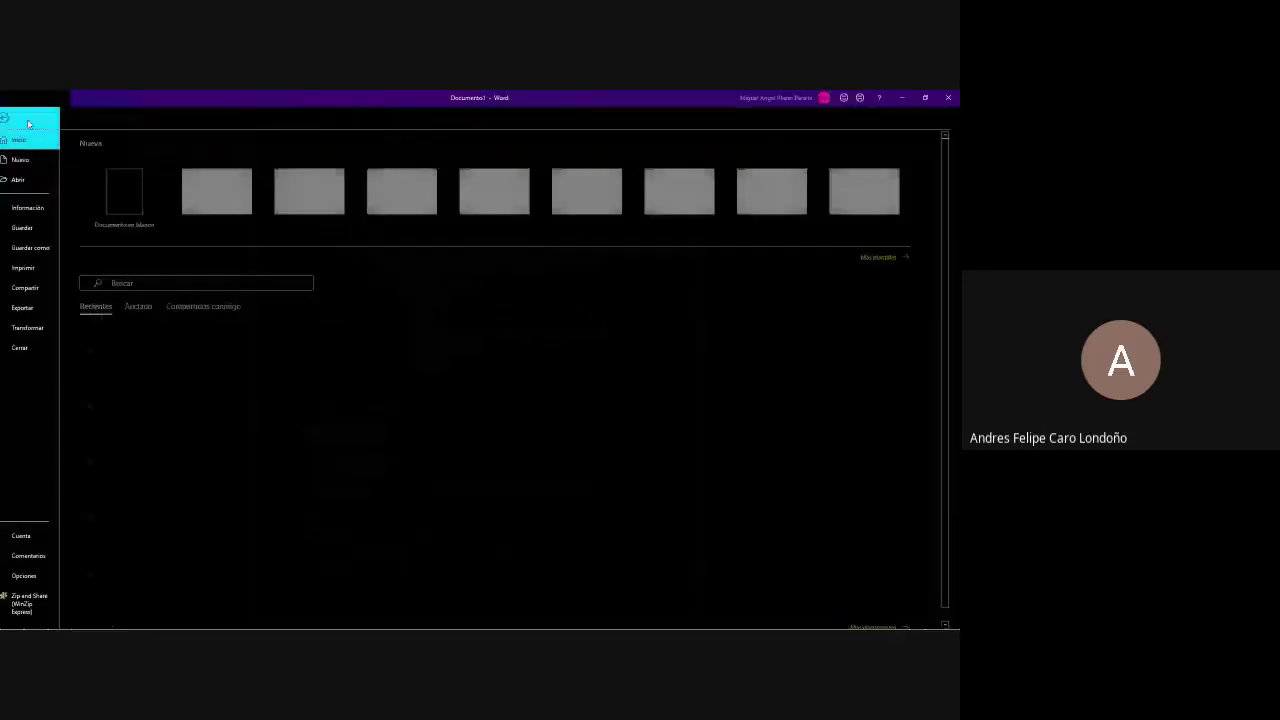
pyautogui.click(35, 247)
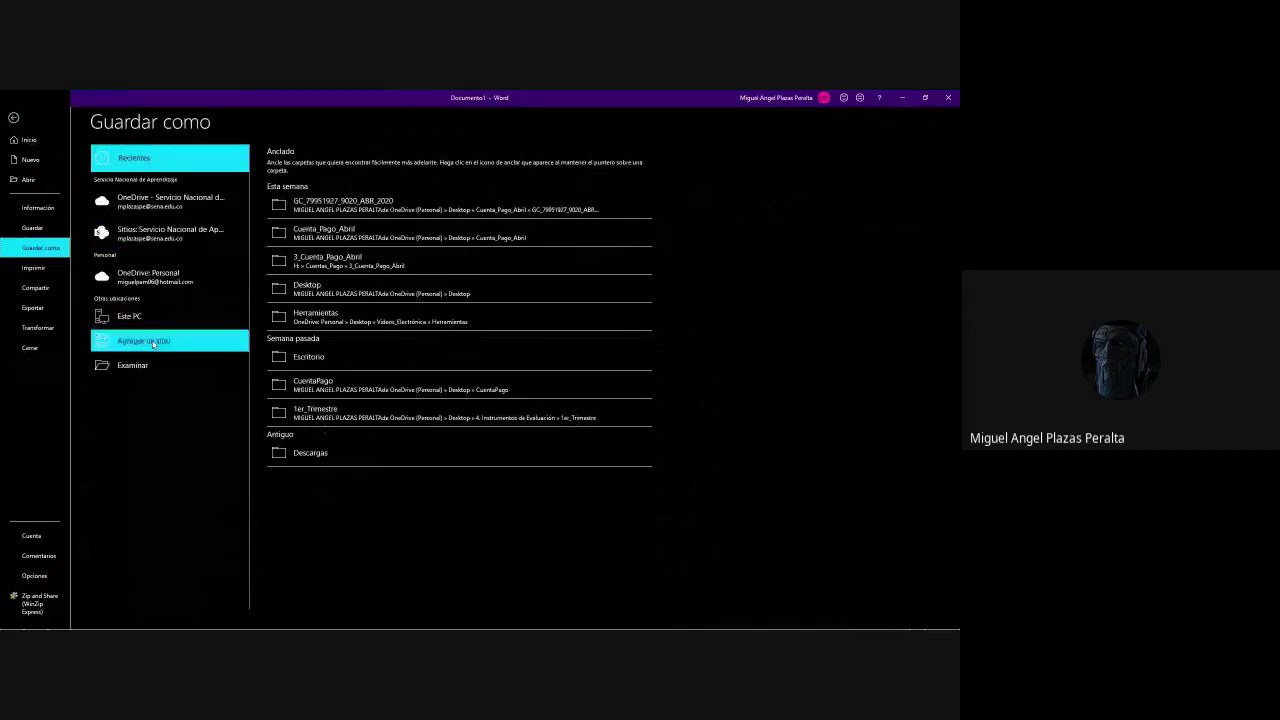
pyautogui.click(235, 372)
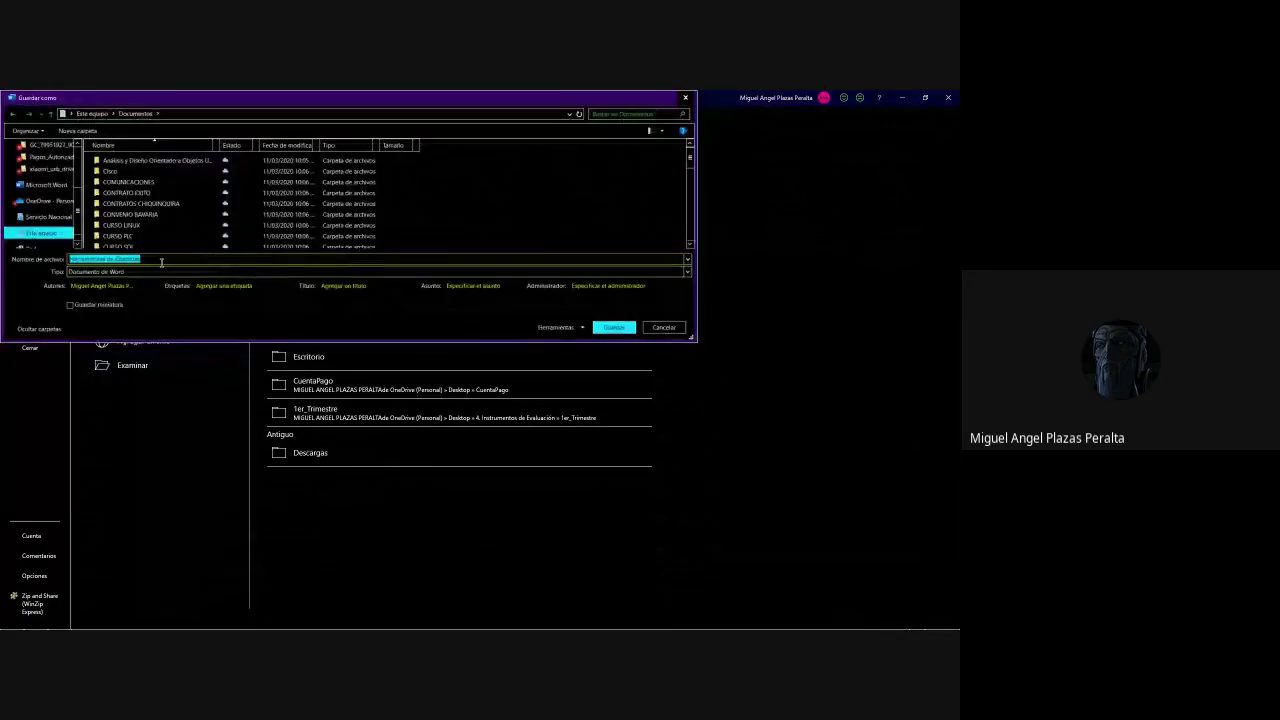
pyautogui.doubleClick(159, 260)
pyautogui.hotkey('ctrl', 'a')
pyautogui.write('Ga')
pyautogui.write('ía')
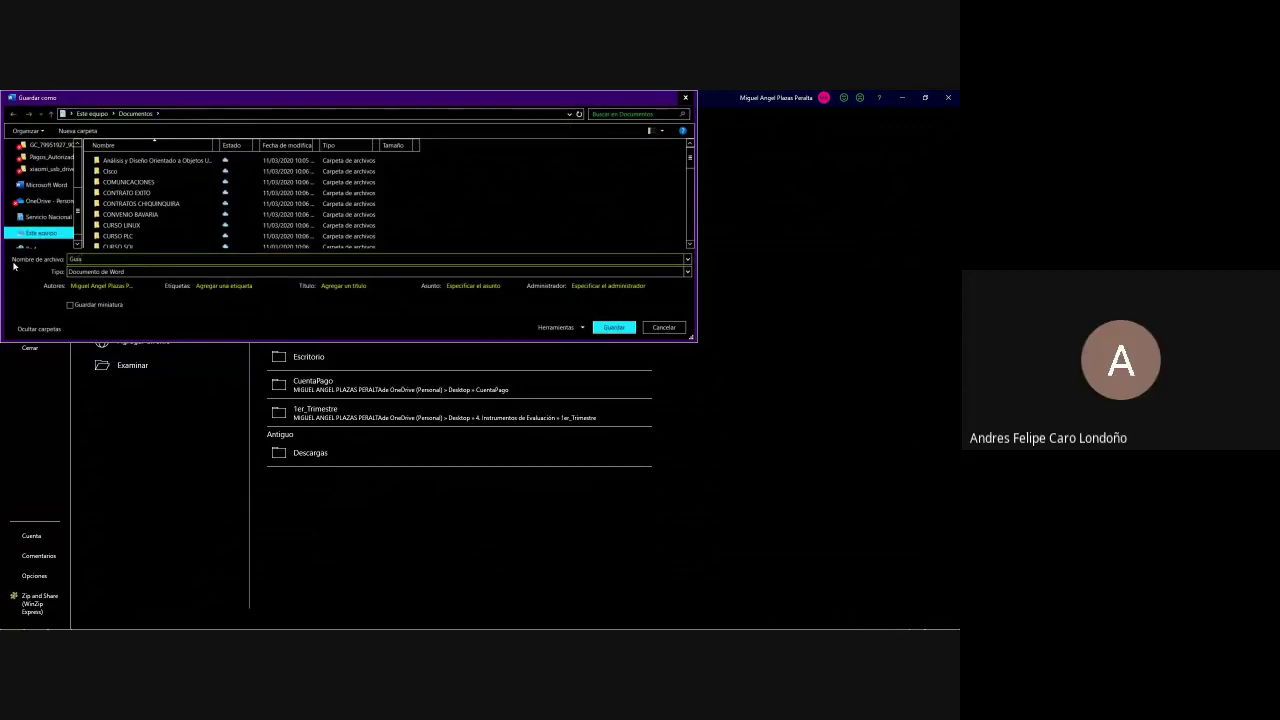
pyautogui.write('_1')
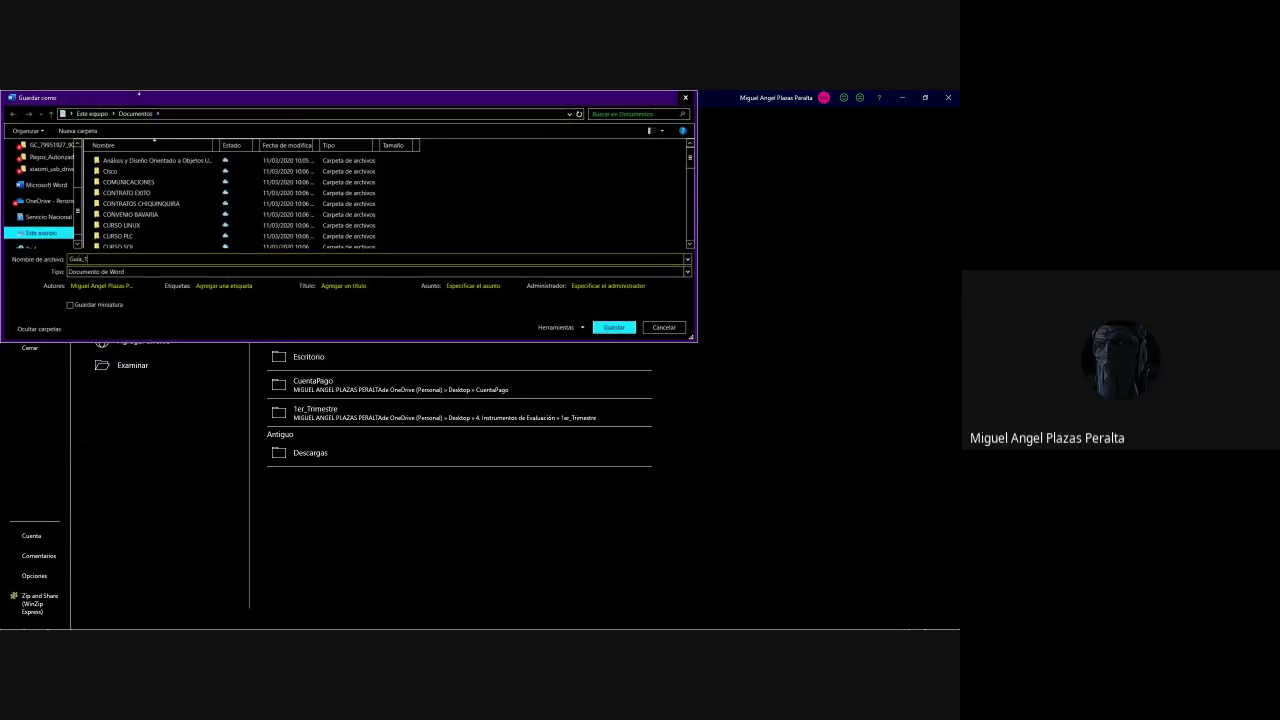
# Choose the Escritorio folder as the destination and save the document there
pyautogui.click(92, 113)
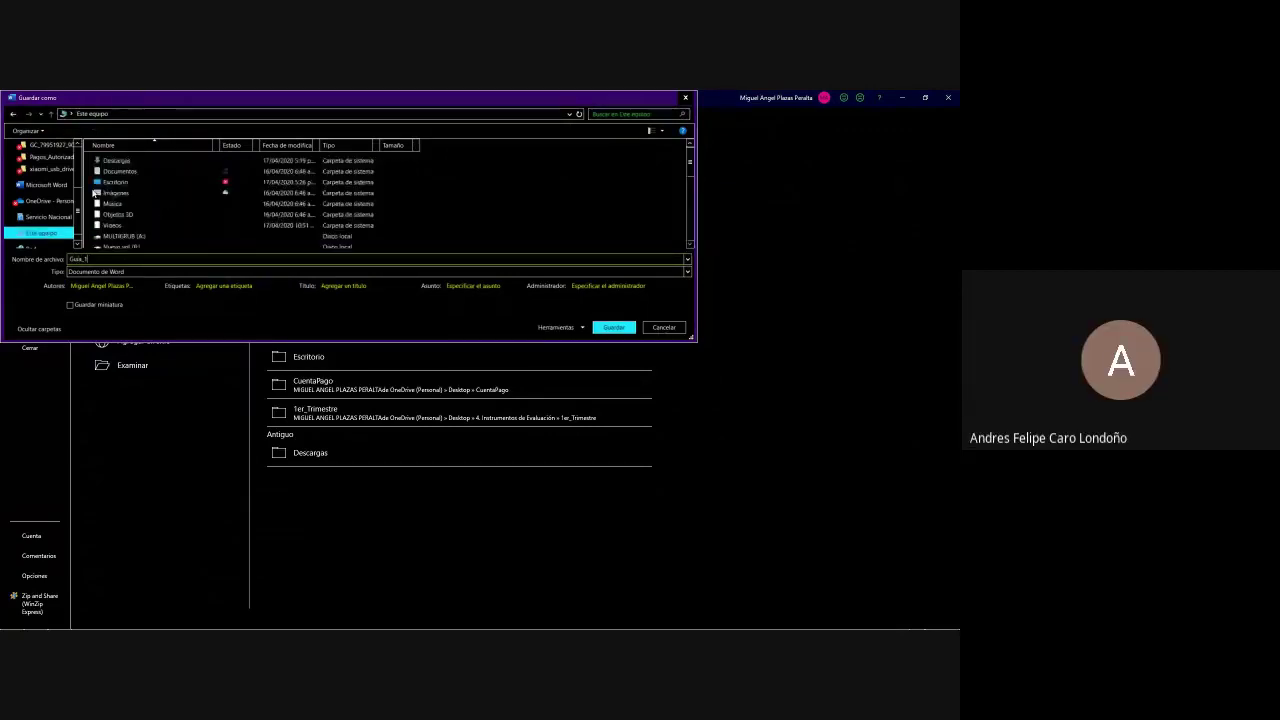
pyautogui.scroll(3, 72, 162)
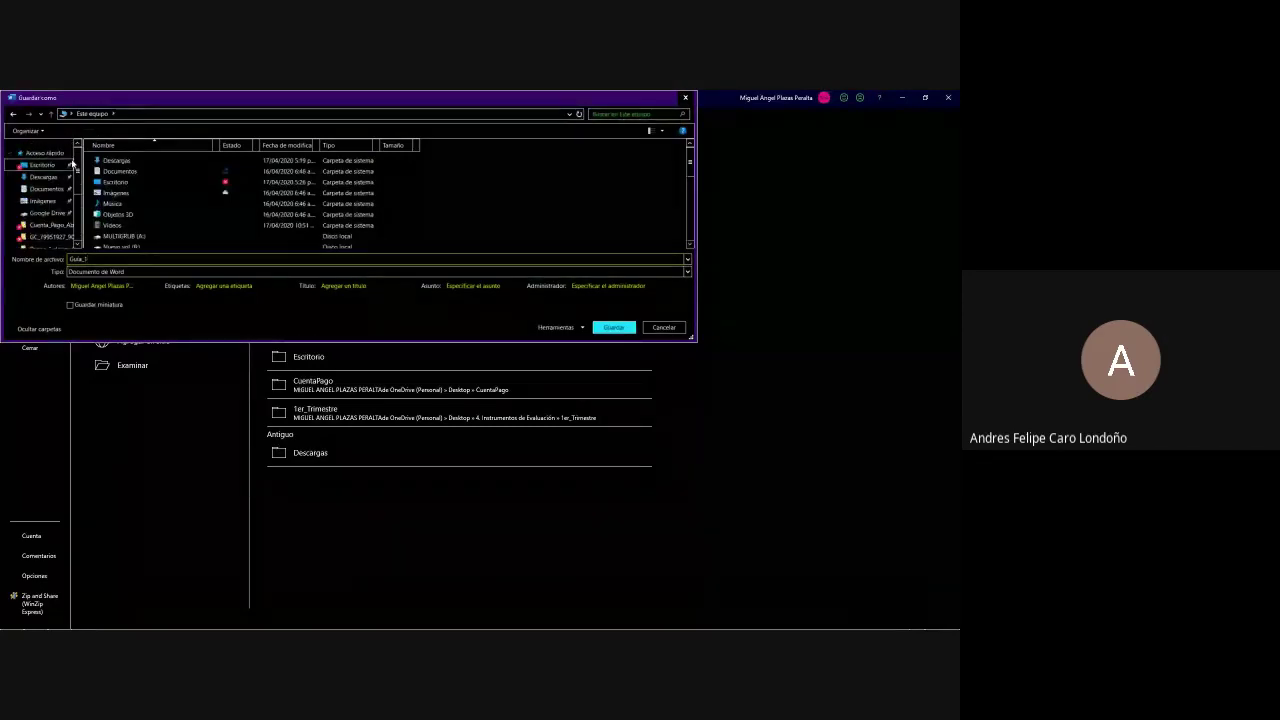
pyautogui.click(55, 167)
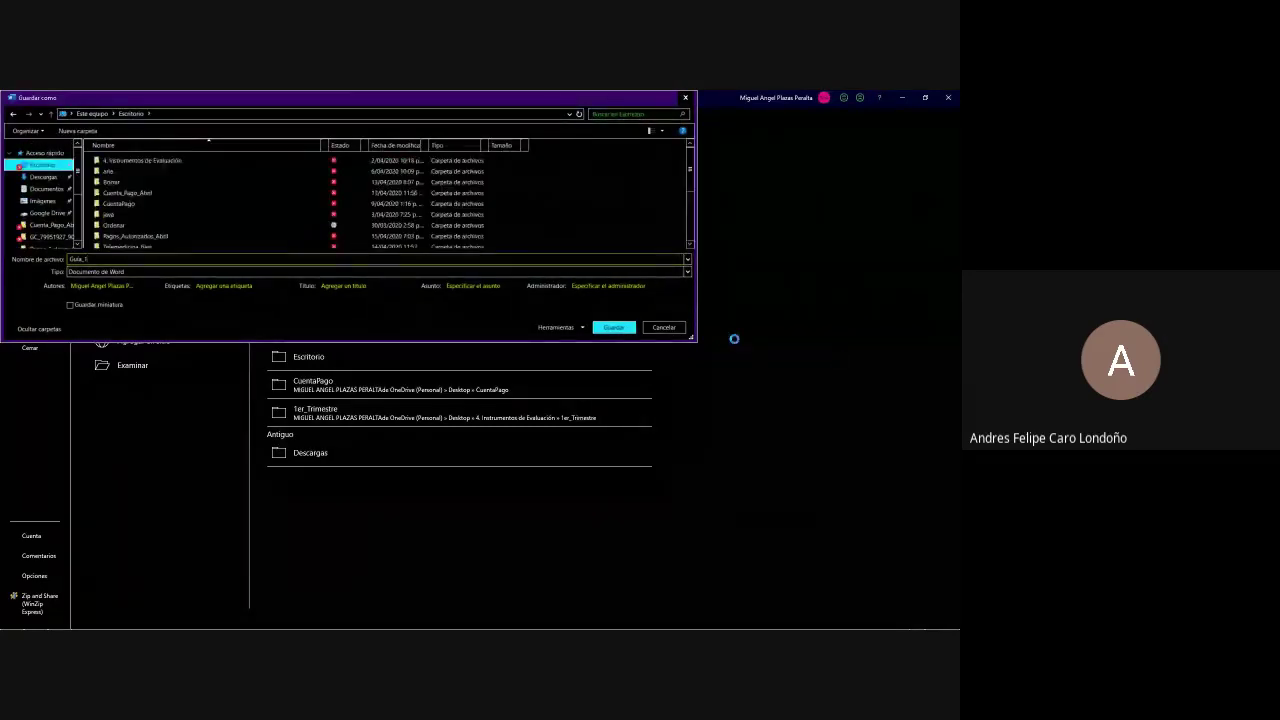
pyautogui.click(614, 328)
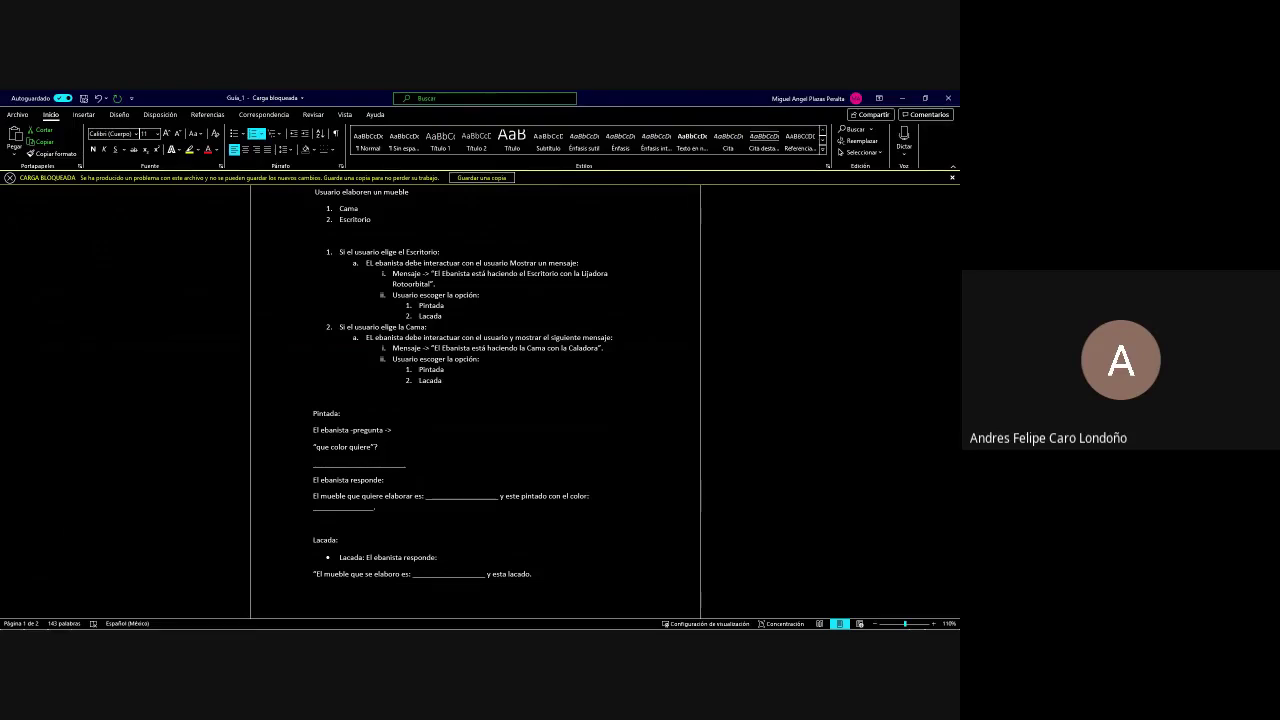
pyautogui.press('Return')
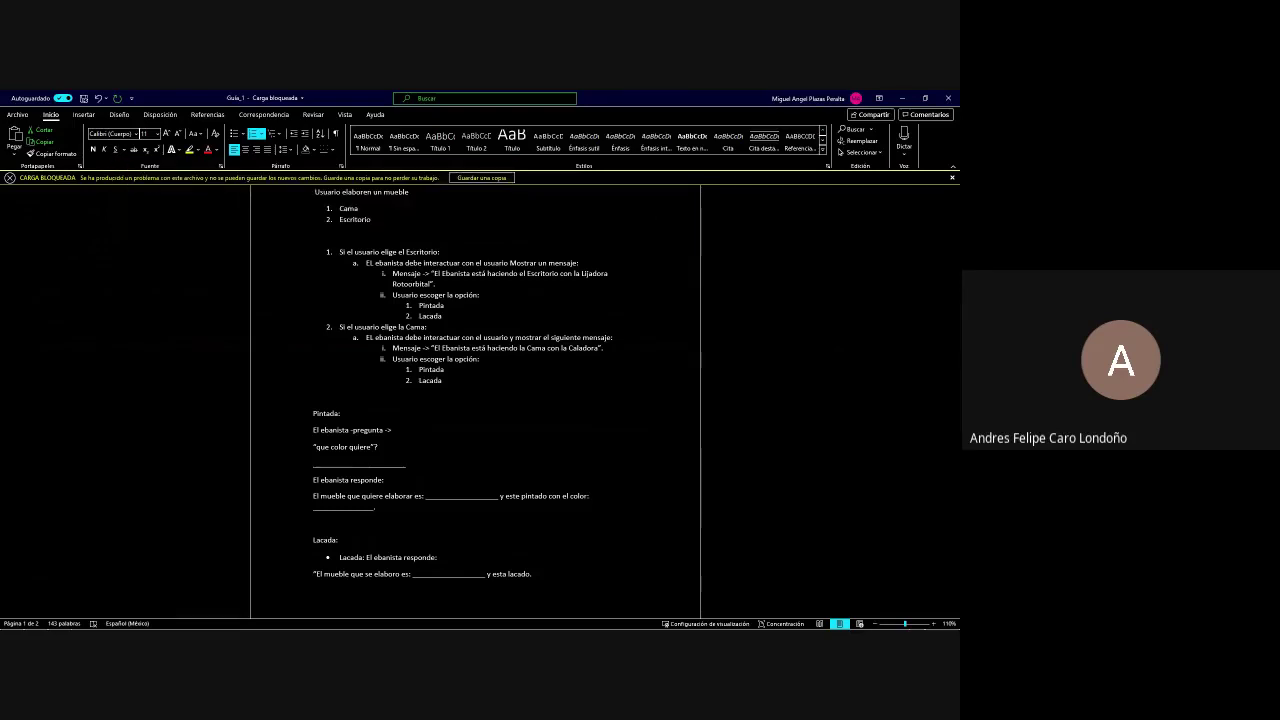
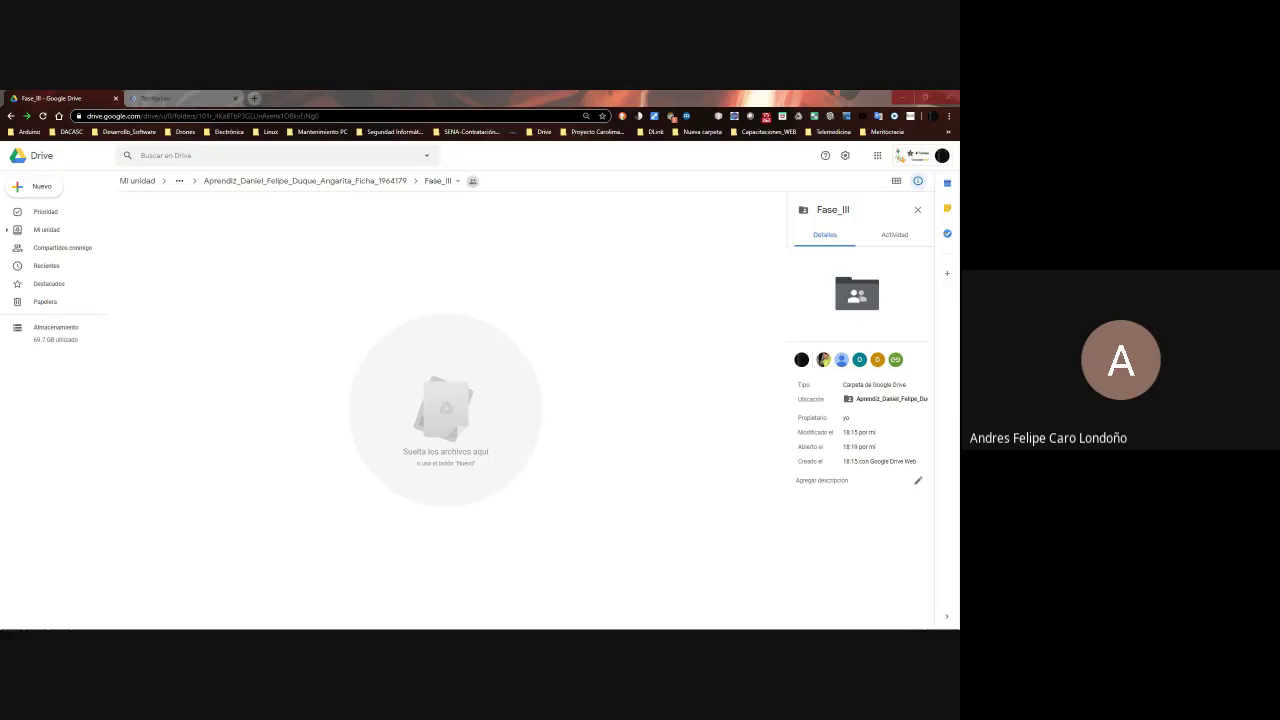
# Switch back to Word and replace the colon after "Mostrar un mensaje" in the Escritorio item with "003Ax007Cx"
pyautogui.hotkey('alt', 'Tab')
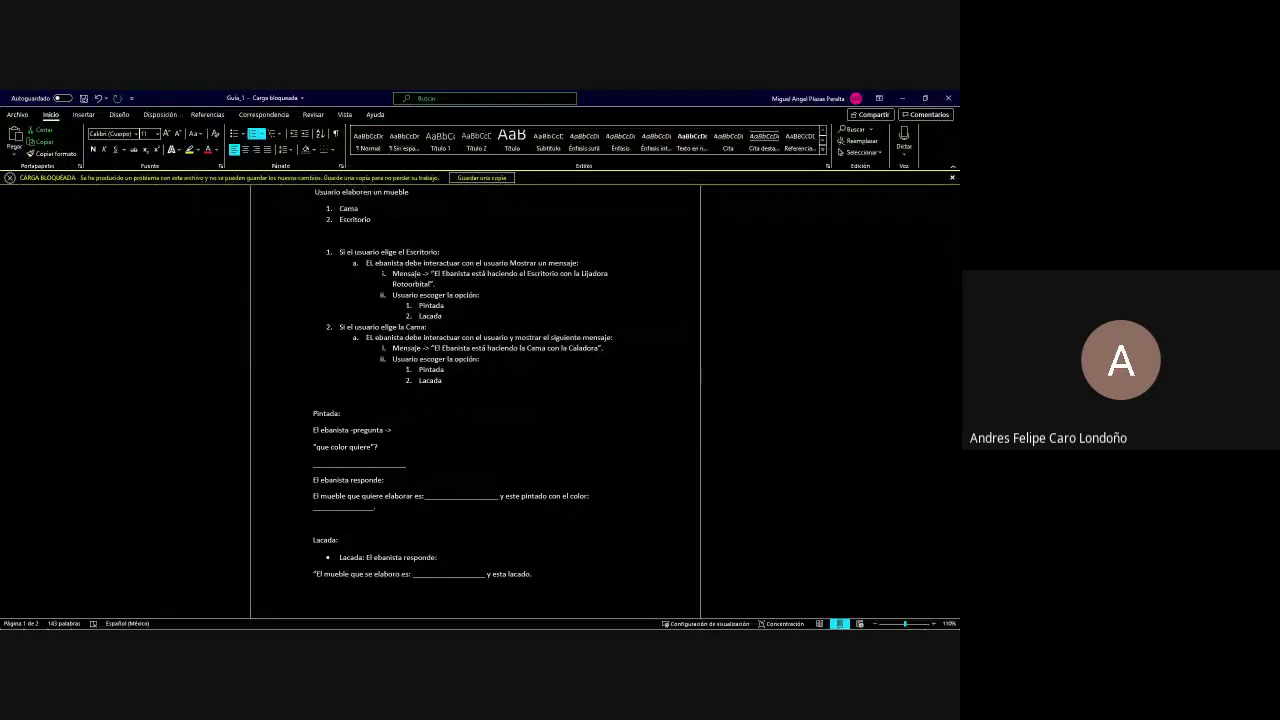
pyautogui.hotkey('alt', 'x')
pyautogui.write('x')
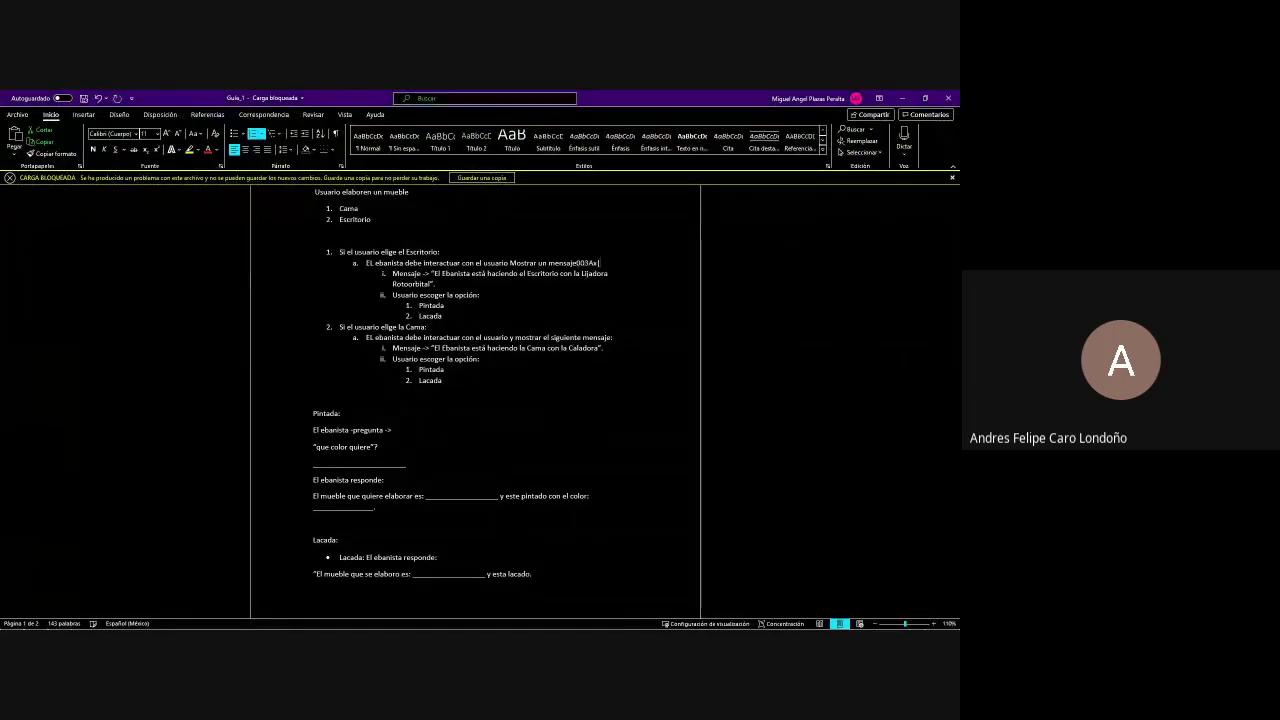
pyautogui.write('|')
pyautogui.hotkey('alt', 'x')
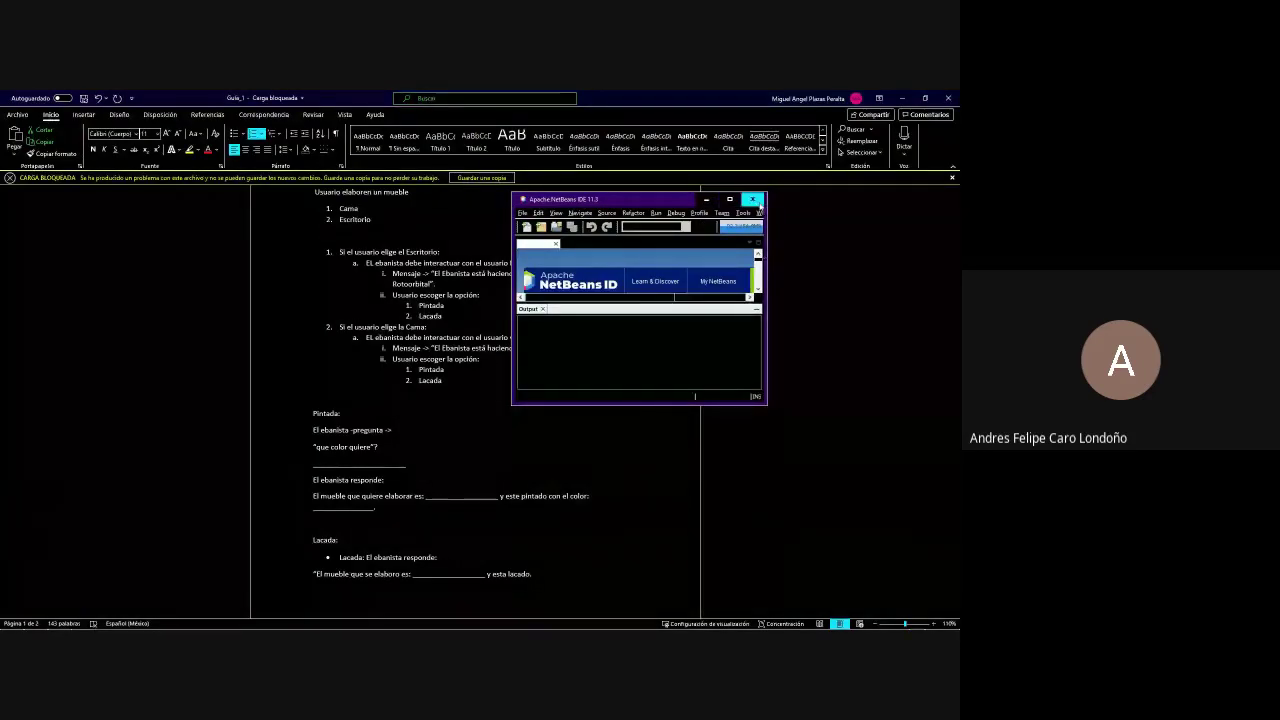
# Close the NetBeans window and, in Google Drive, go up from Fase_III to the apprentice's folder
pyautogui.click(753, 199)
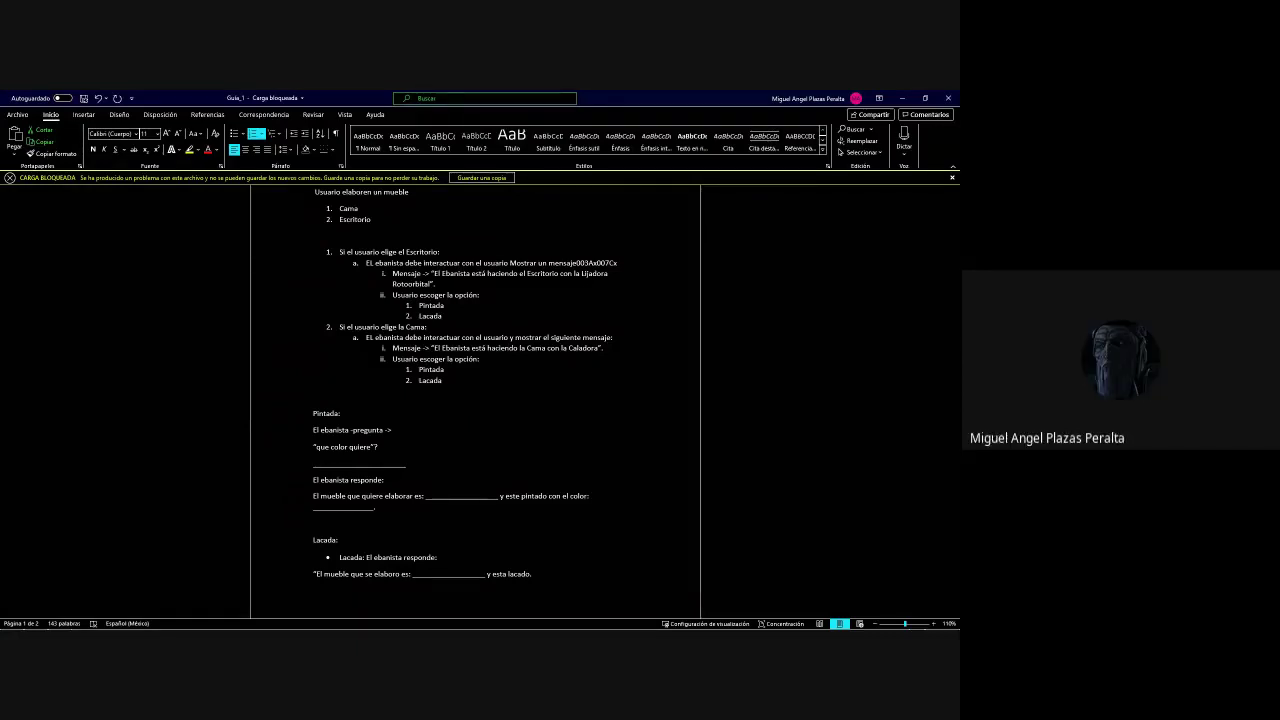
pyautogui.hotkey('alt', 'Tab')
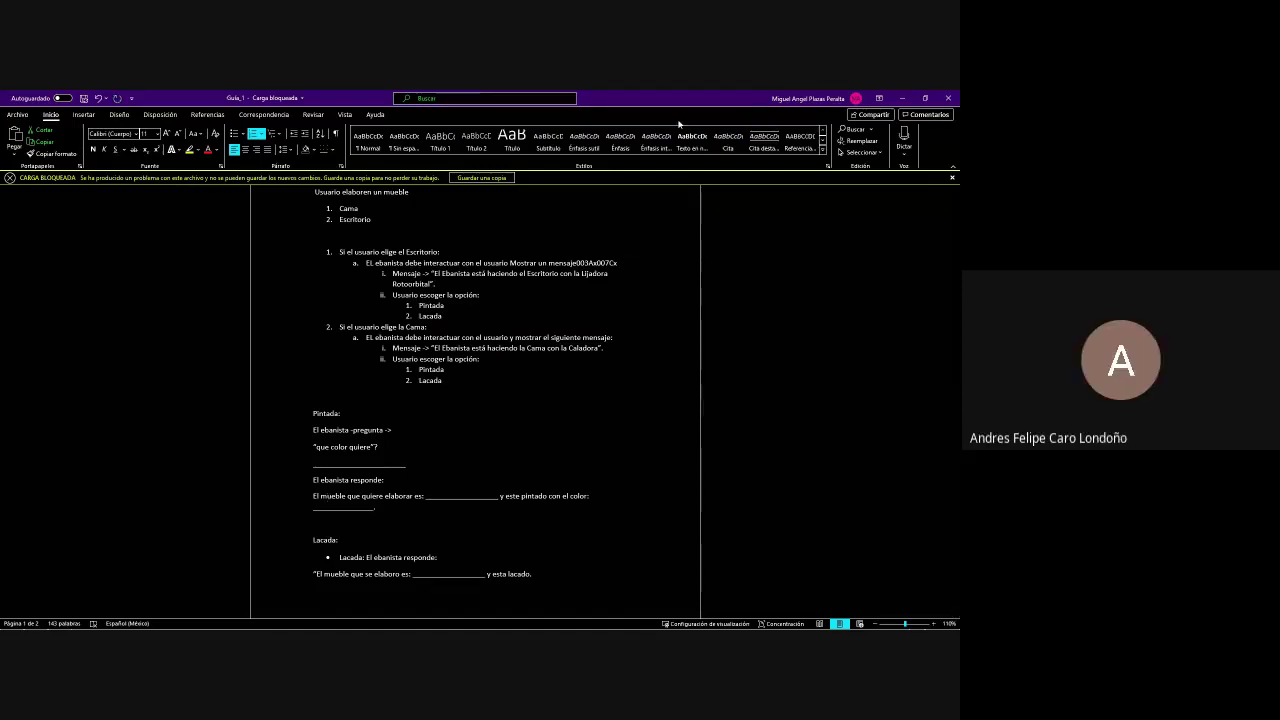
pyautogui.hotkey('alt', 'Tab')
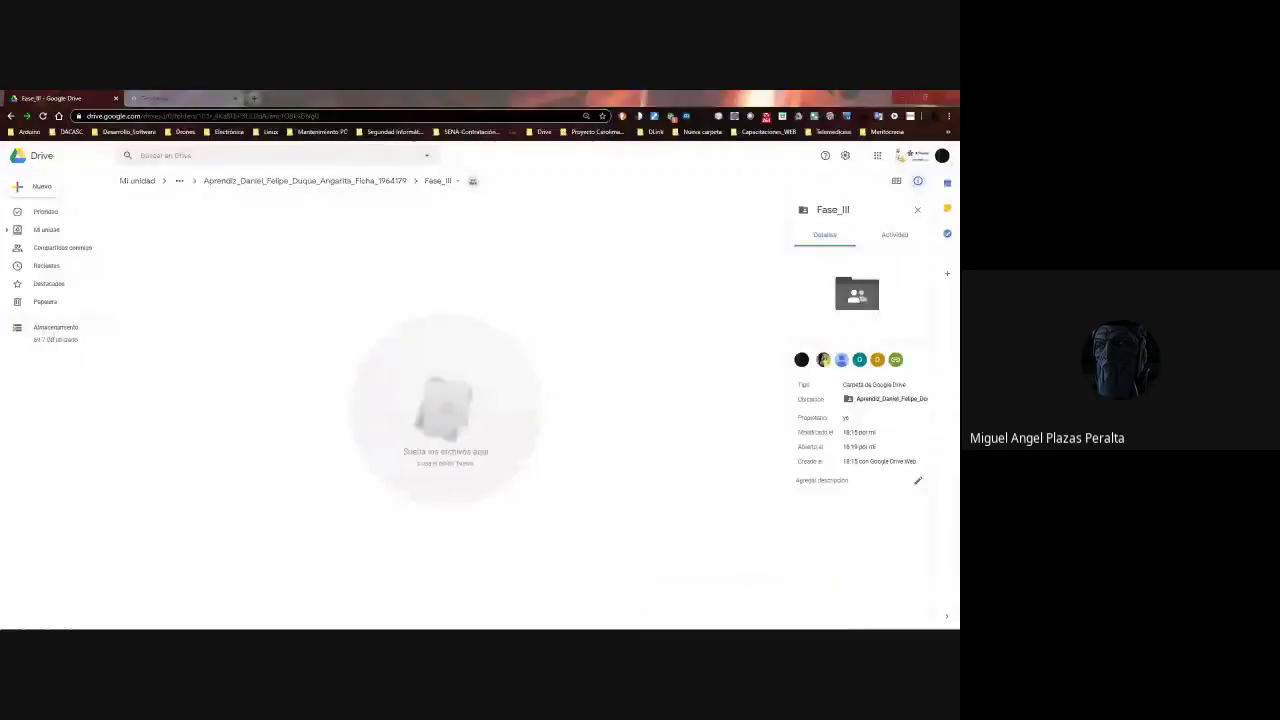
pyautogui.click(380, 186)
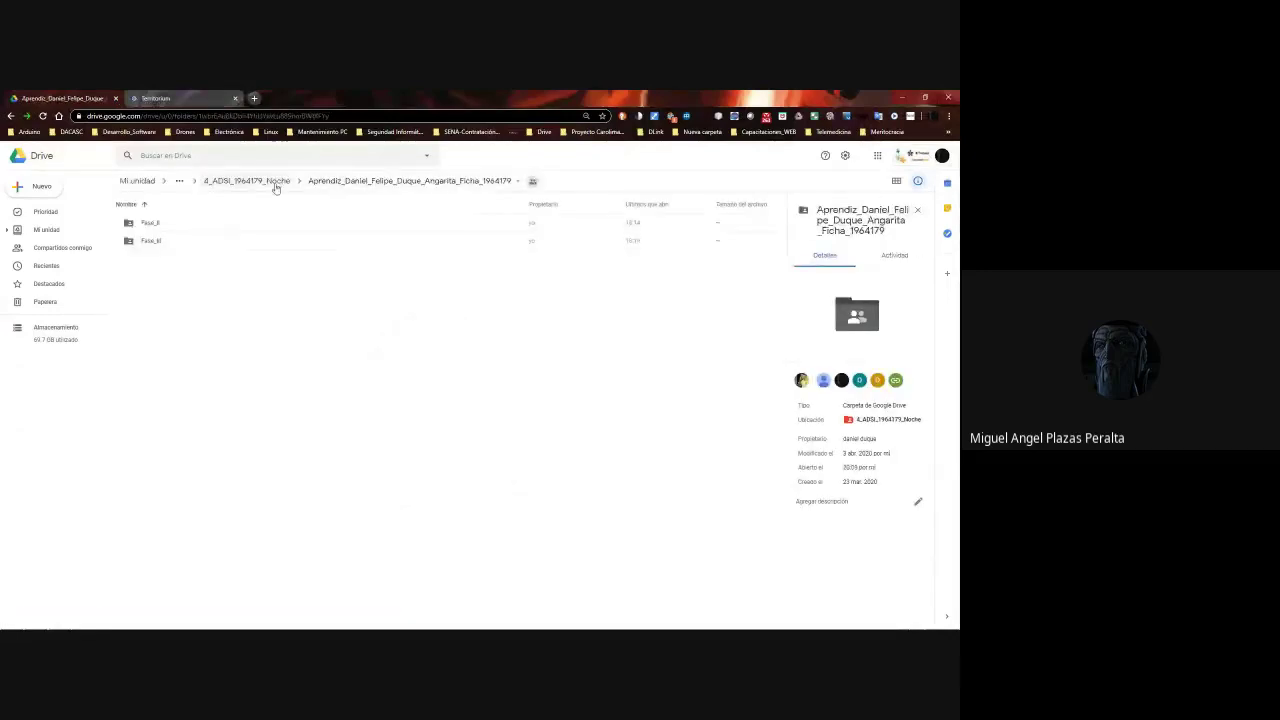
# Go up to Mi unidad in Drive and open the instructor's portfolio folder inside 3_Portafolio_SENA_ARMENIA_CDTI
pyautogui.click(274, 183)
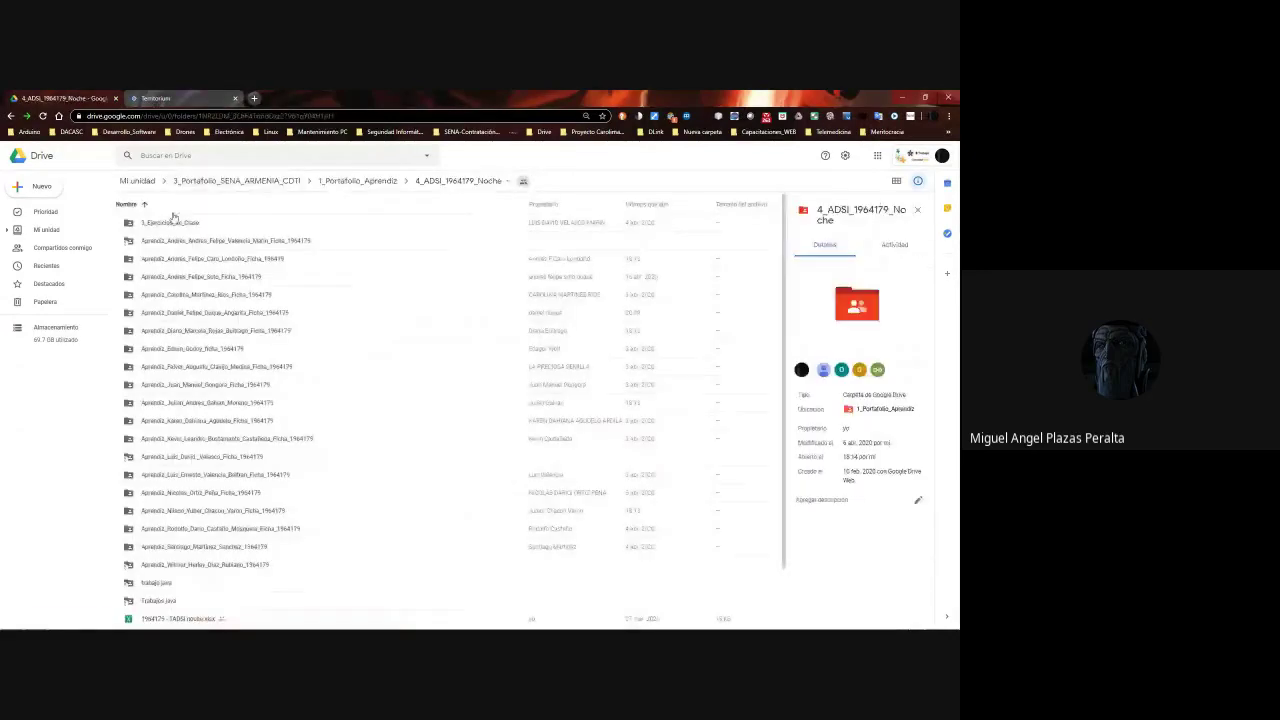
pyautogui.click(200, 181)
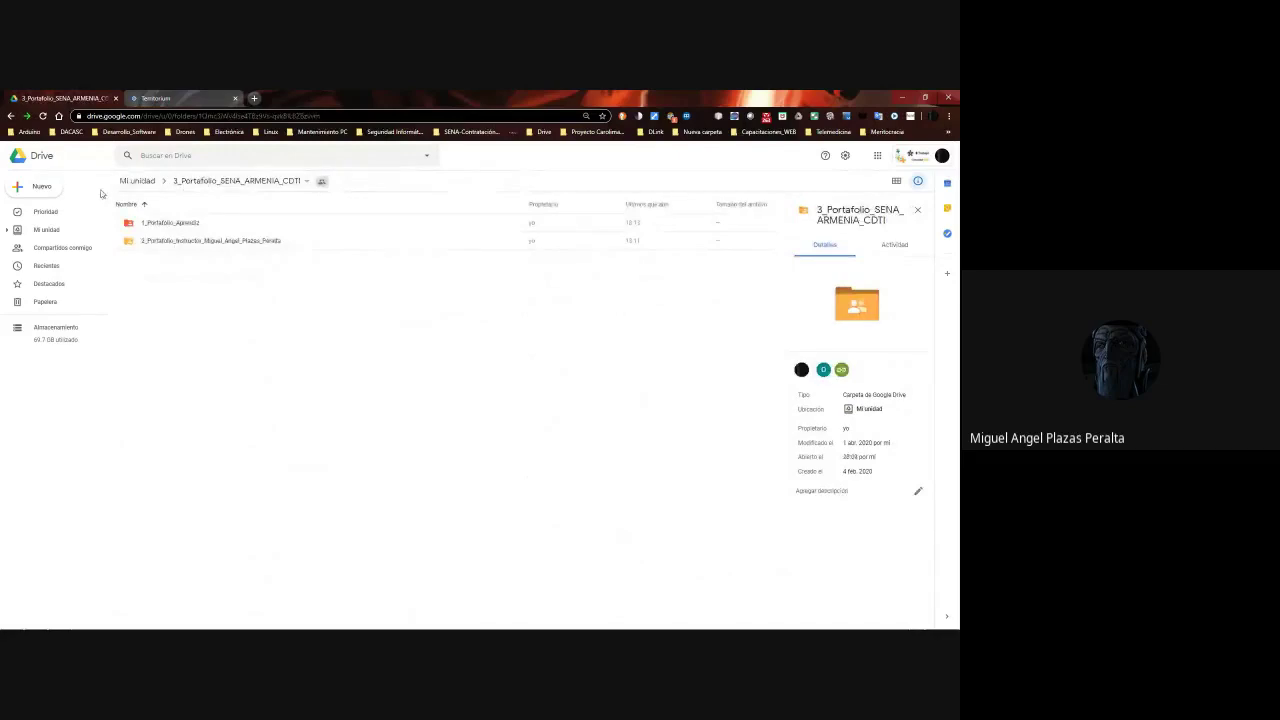
pyautogui.click(137, 181)
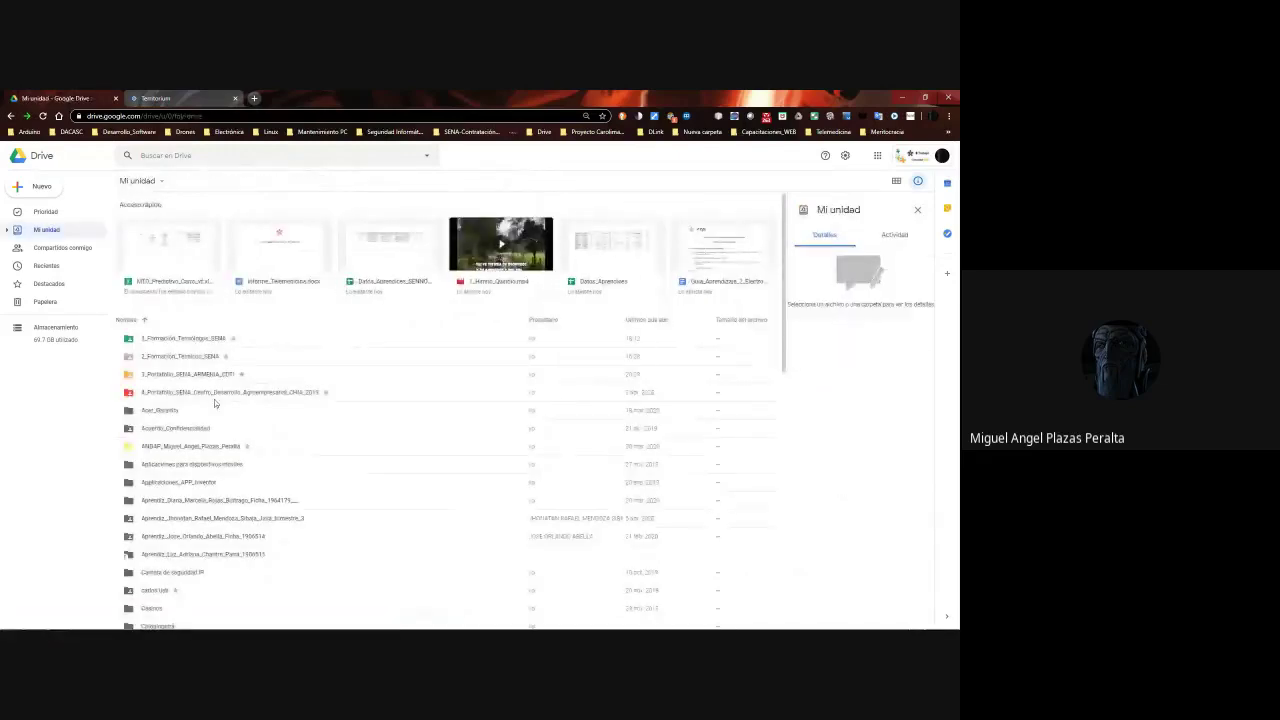
pyautogui.click(181, 378)
pyautogui.doubleClick(181, 378)
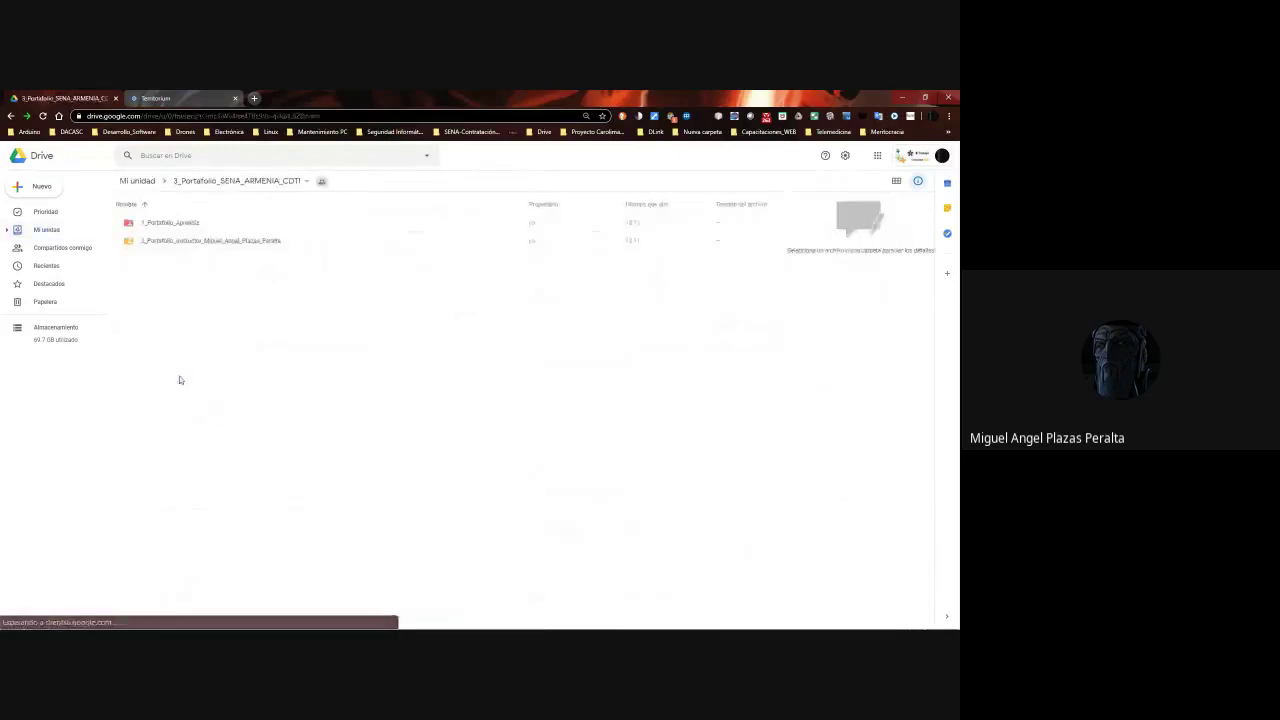
pyautogui.click(215, 244)
pyautogui.doubleClick(215, 244)
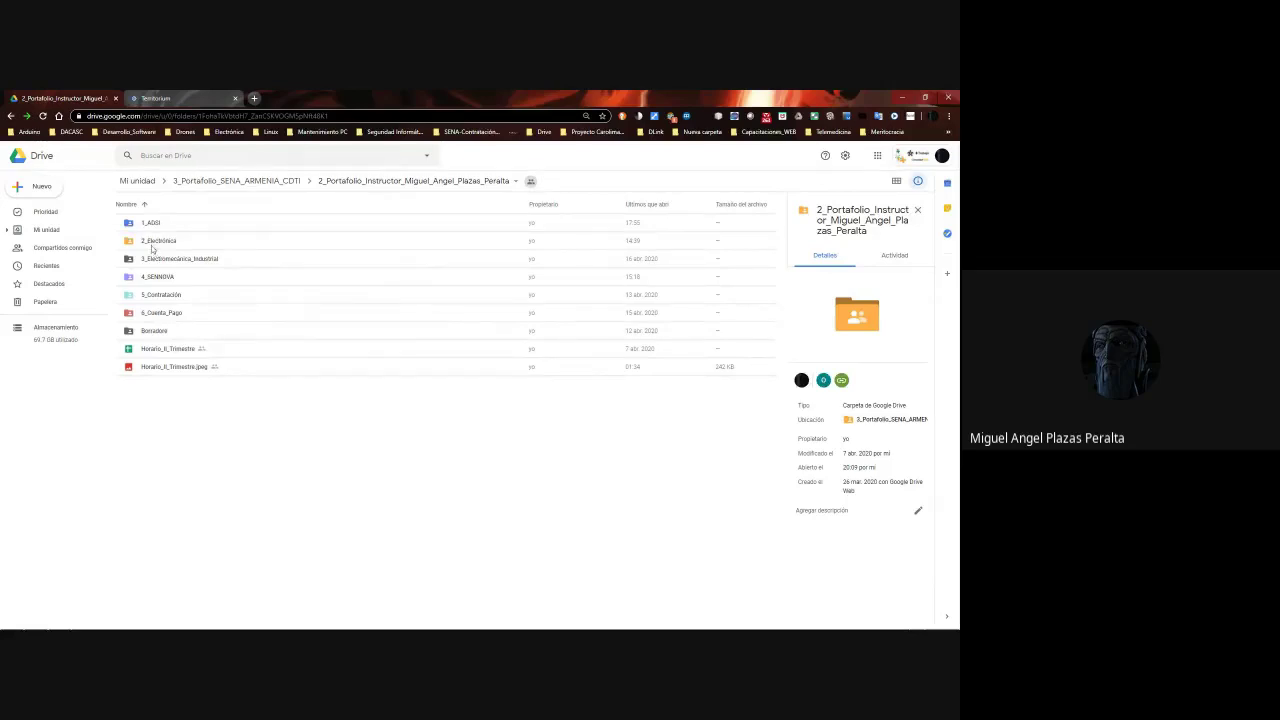
# Open 1_ADSI, go through 7. Material de Apoyo into 3_JAVA_Documentación_Compartida_Instuctor_A_Aprendices, and open its Java_2 folder
pyautogui.doubleClick(153, 226)
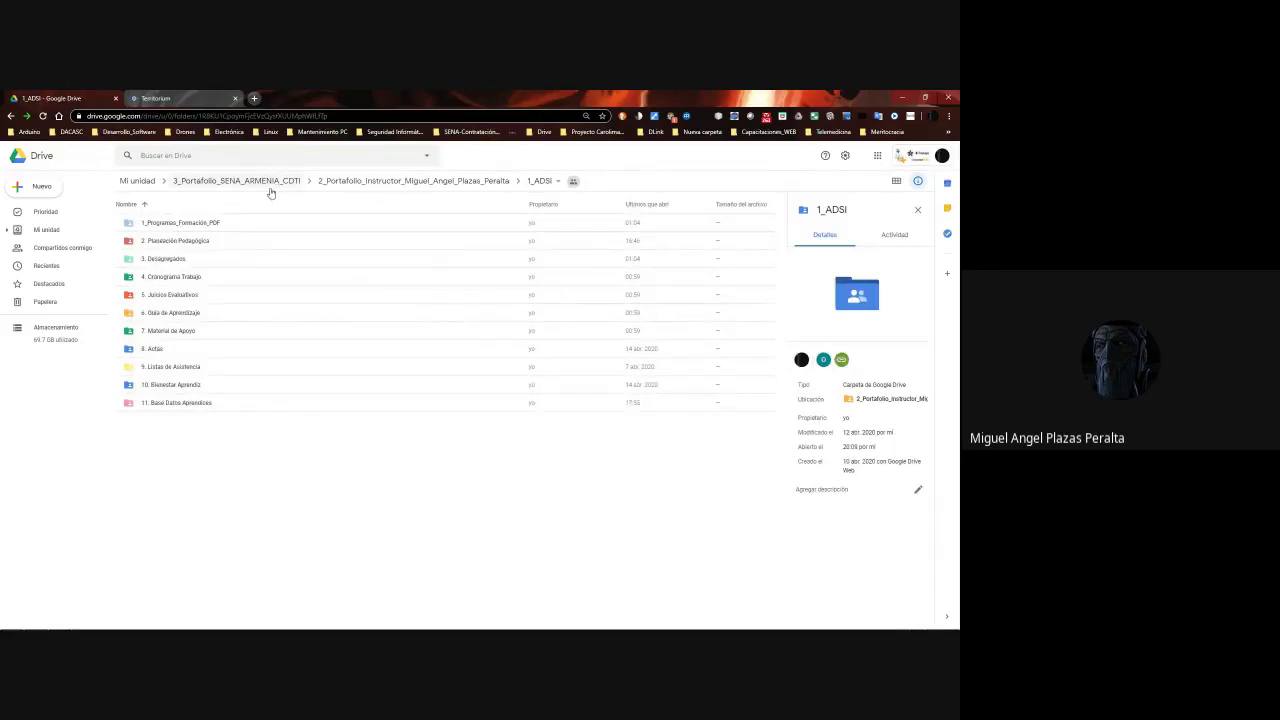
pyautogui.doubleClick(172, 332)
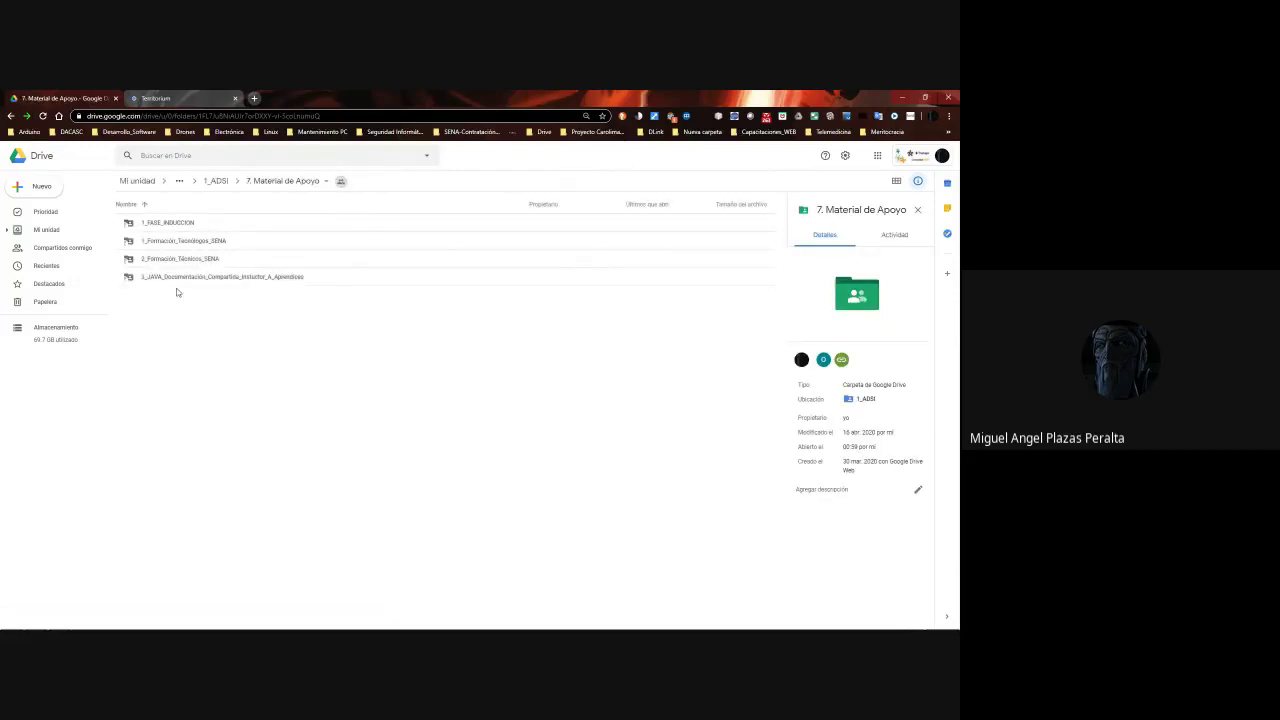
pyautogui.doubleClick(178, 280)
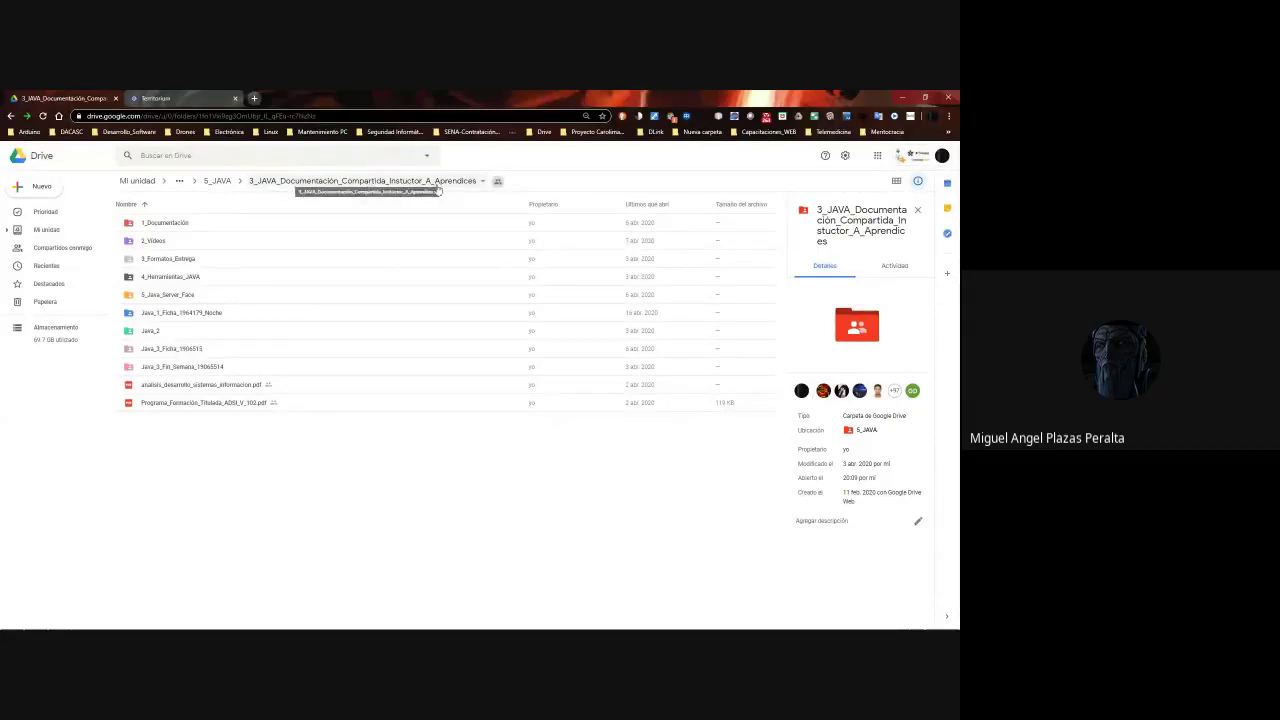
pyautogui.doubleClick(150, 330)
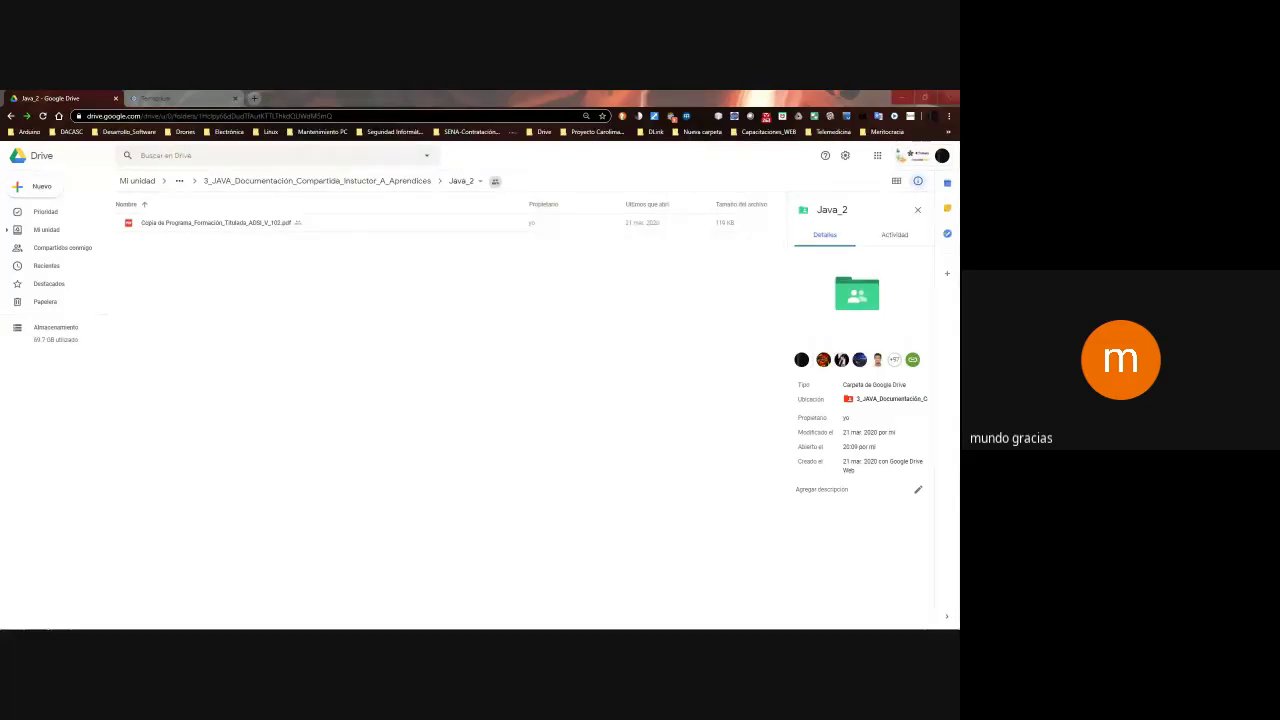
# Upload the Guía_1.docx document to the Java_2 folder and check its file details
pyautogui.moveTo(360, 628); pyautogui.dragTo(363, 316)
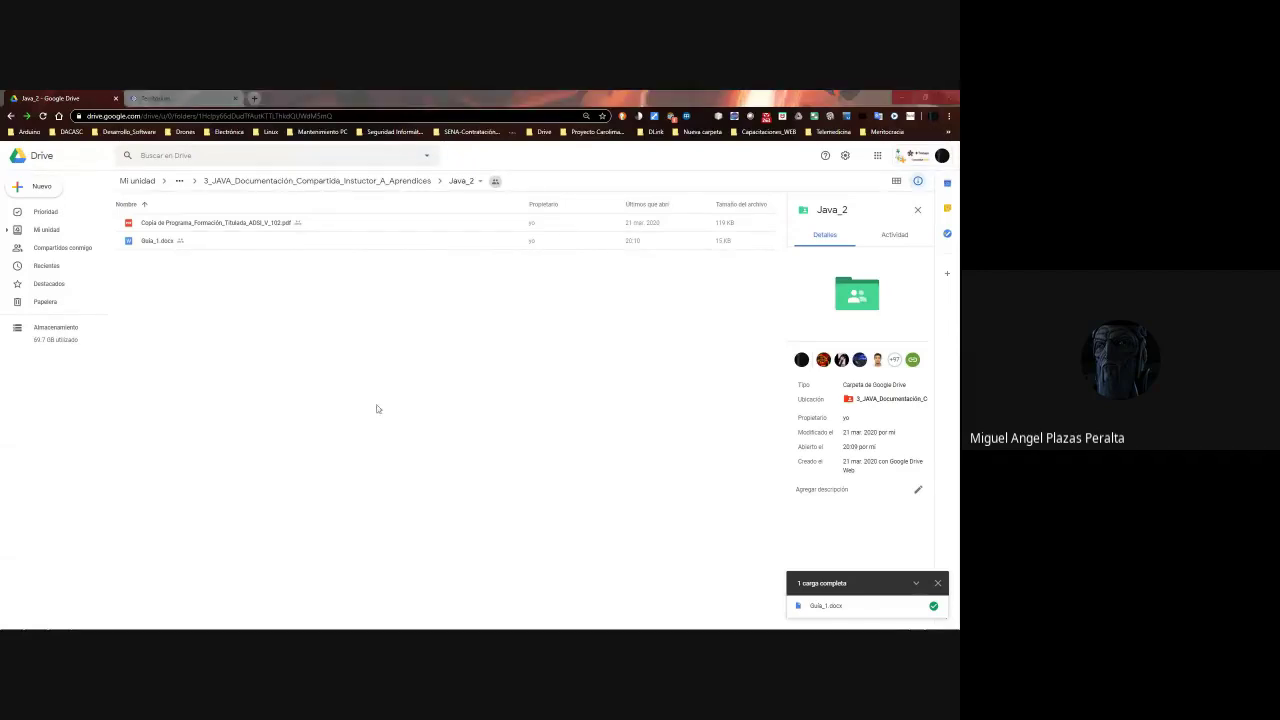
pyautogui.click(252, 296)
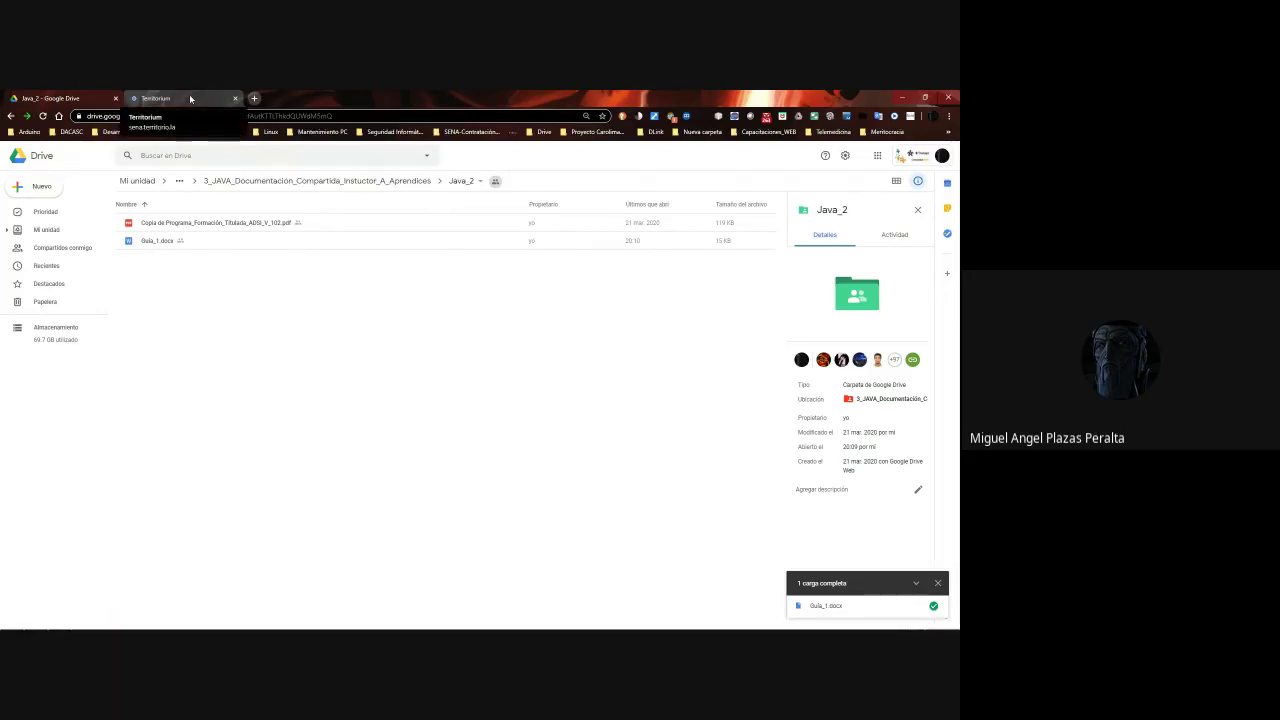
pyautogui.click(163, 240)
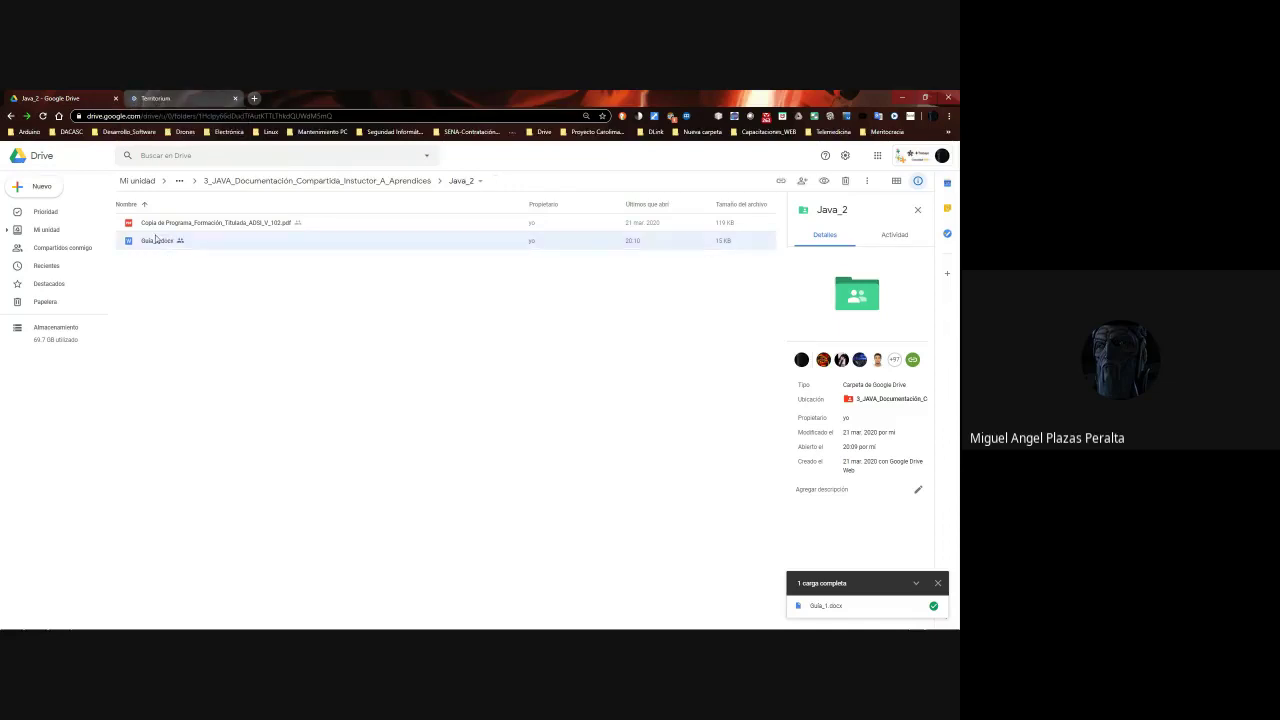
pyautogui.click(263, 271)
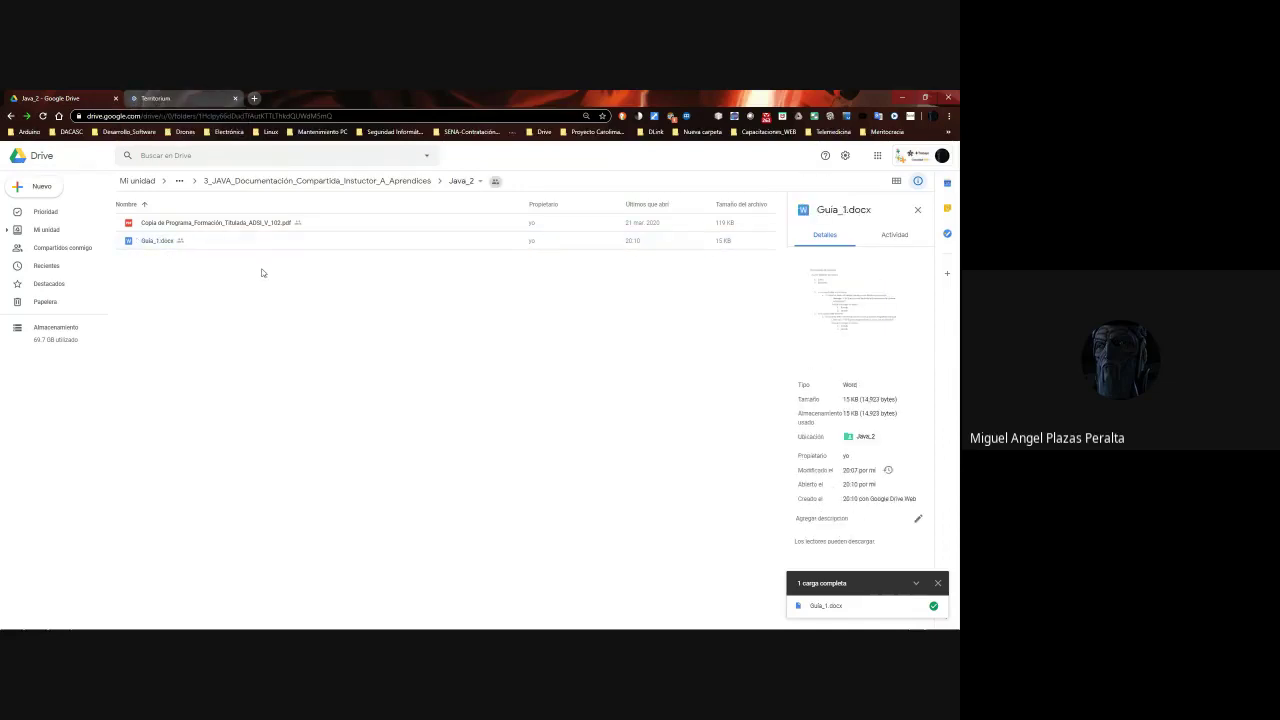
# Review the sharing settings of Guía_1.docx and close them without changing anything
pyautogui.rightClick(172, 243)
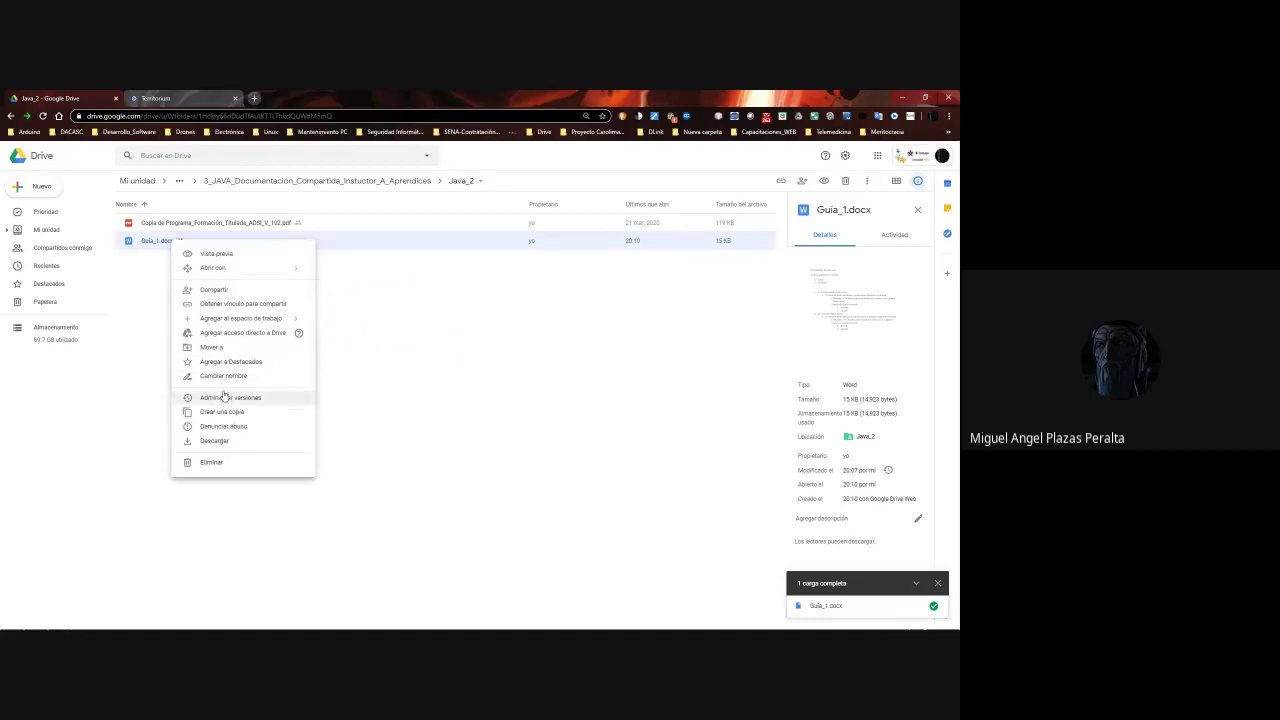
pyautogui.click(220, 289)
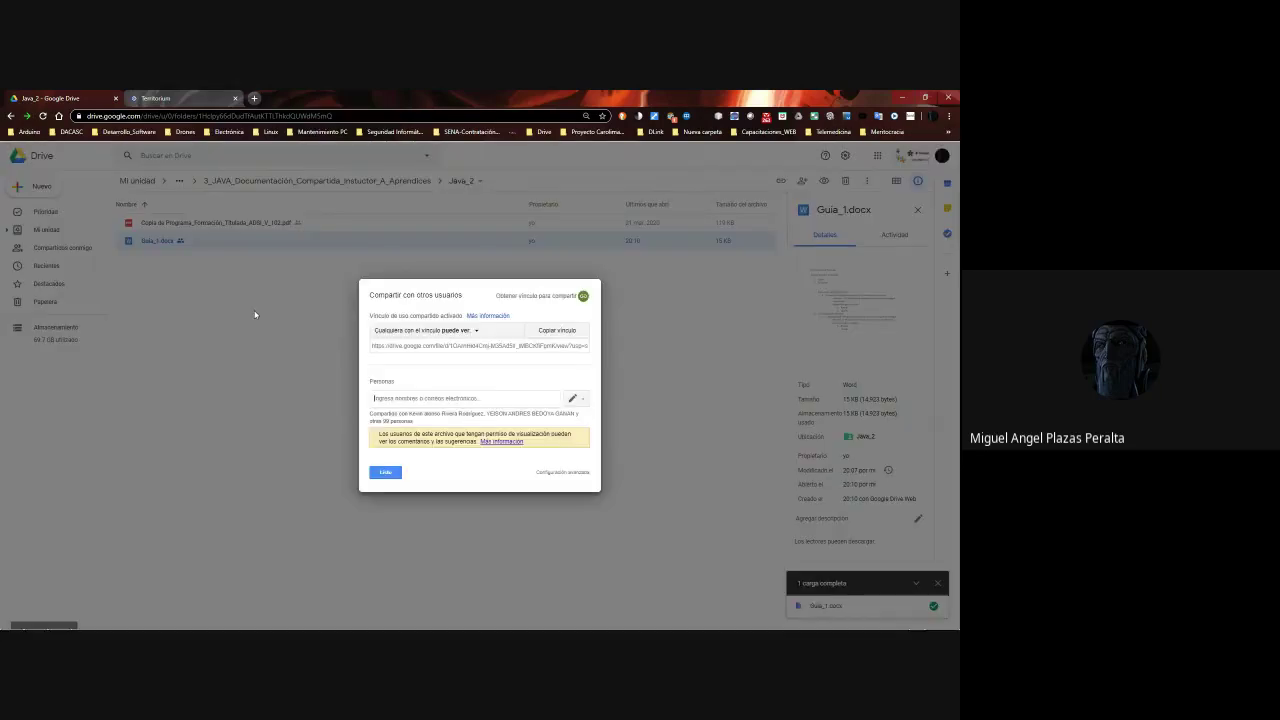
pyautogui.click(393, 475)
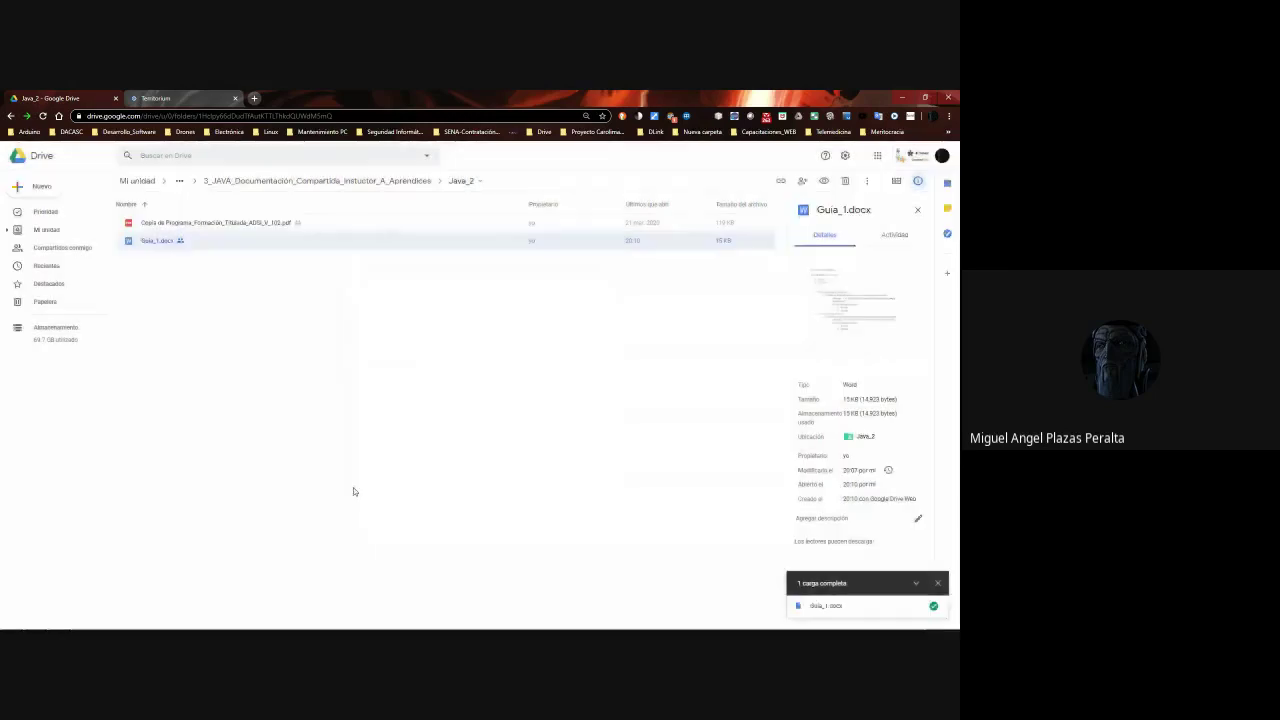
pyautogui.click(352, 487)
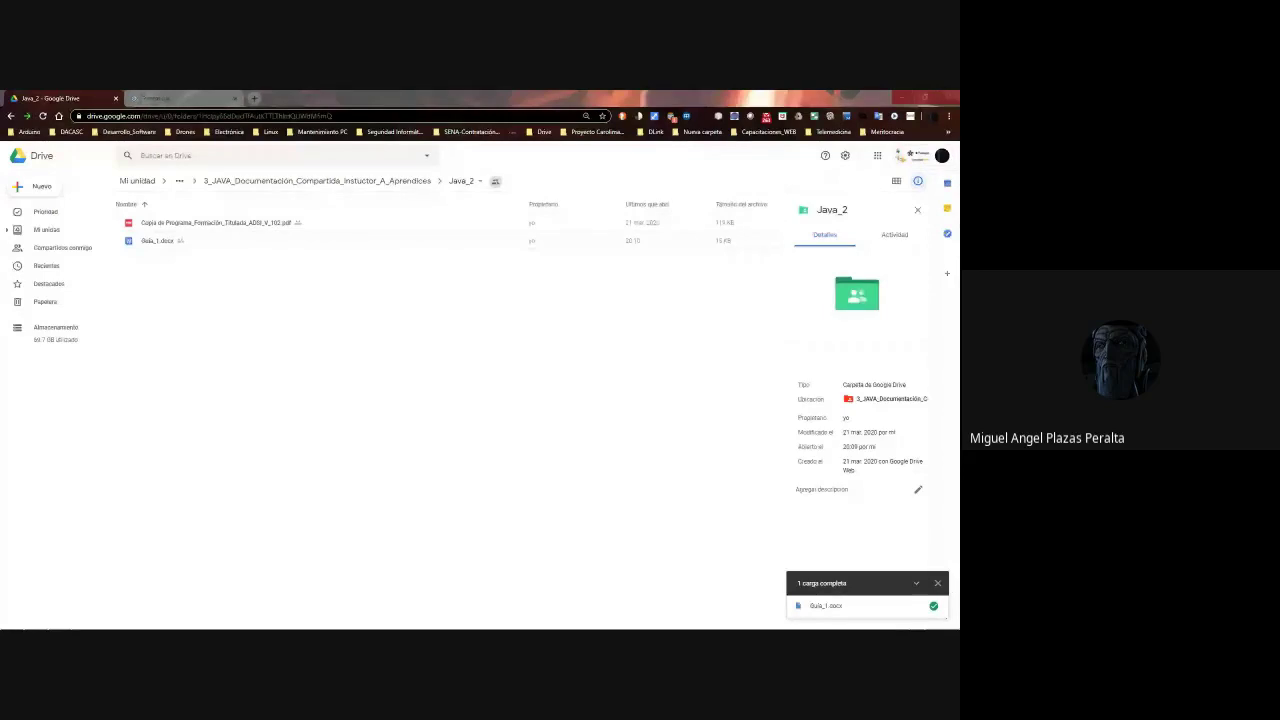
# Look through the 1_Documentación folder, including 1_Bibliografia_Principal and 2_Bibliografía_Webgrafía_Apoyo, and return to the shared Java documentation folder
pyautogui.click(300, 180)
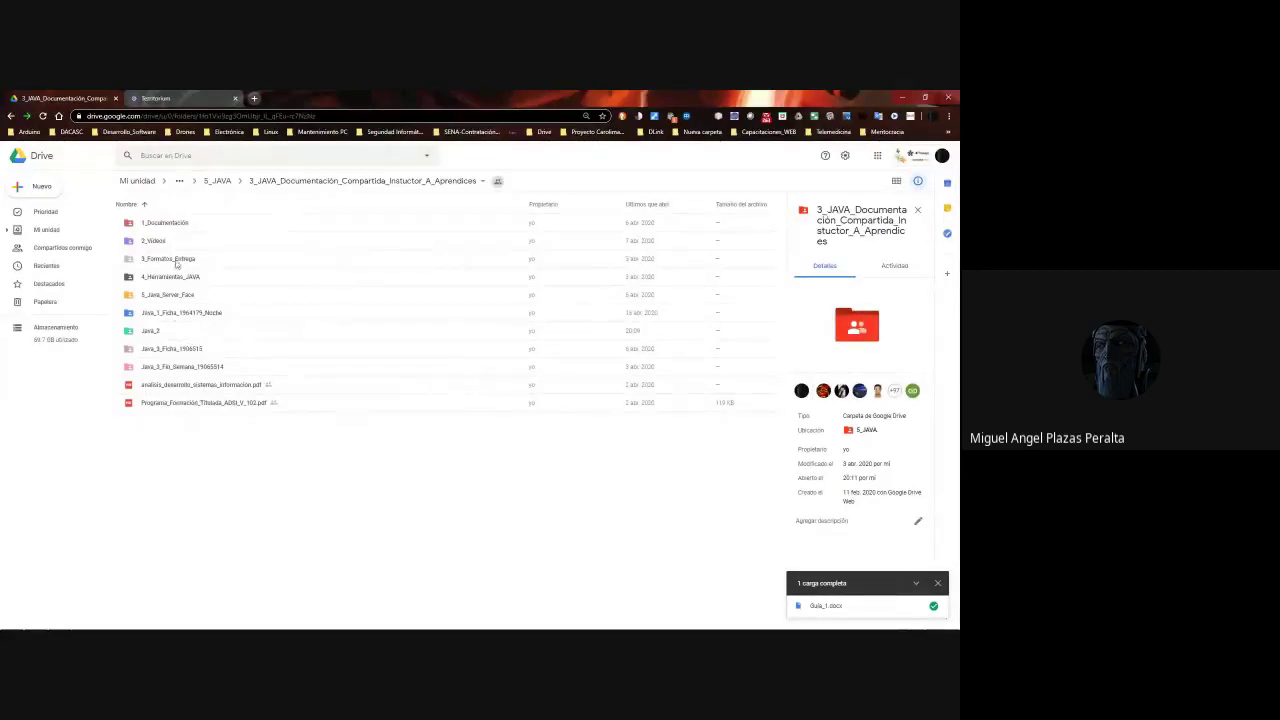
pyautogui.doubleClick(168, 224)
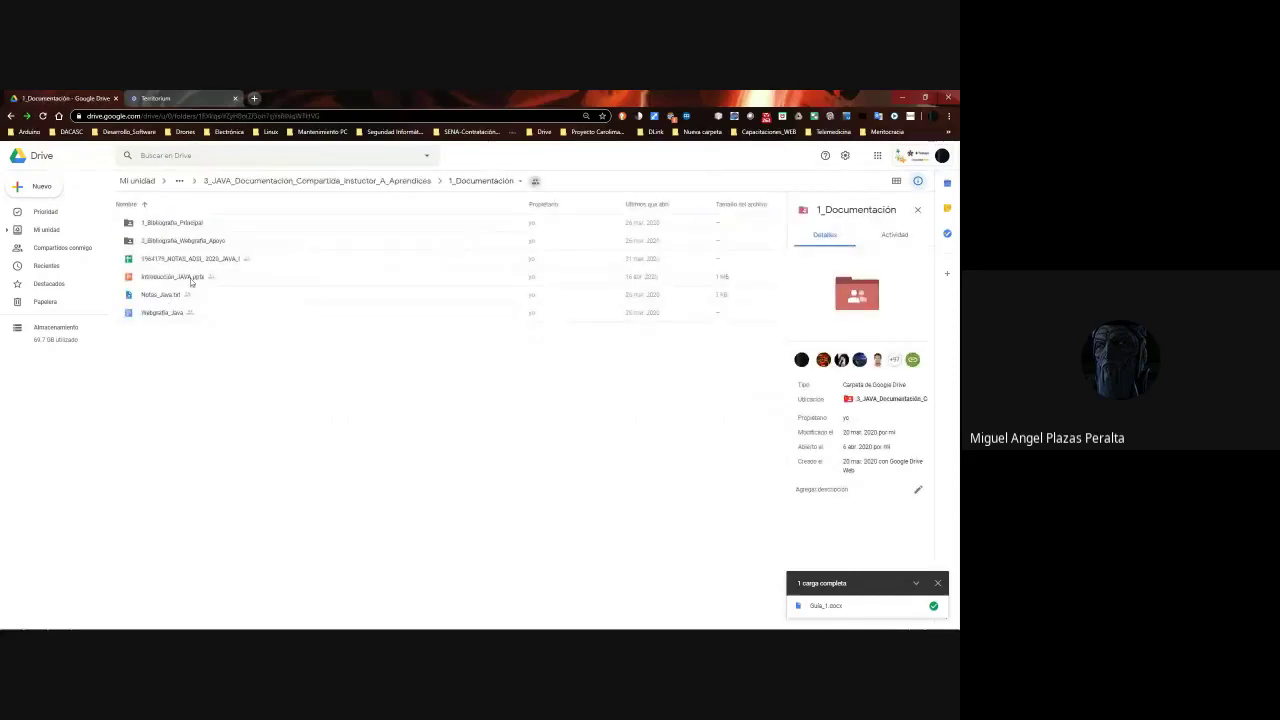
pyautogui.doubleClick(155, 223)
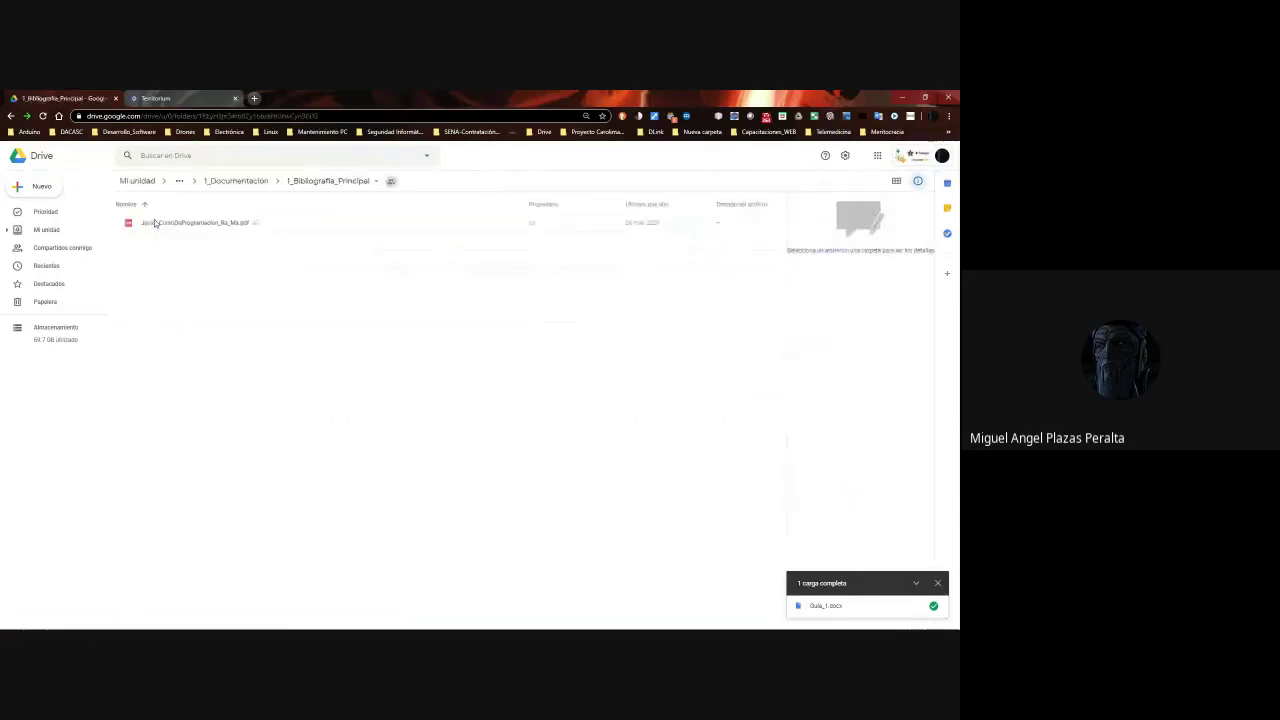
pyautogui.click(247, 182)
pyautogui.doubleClick(171, 240)
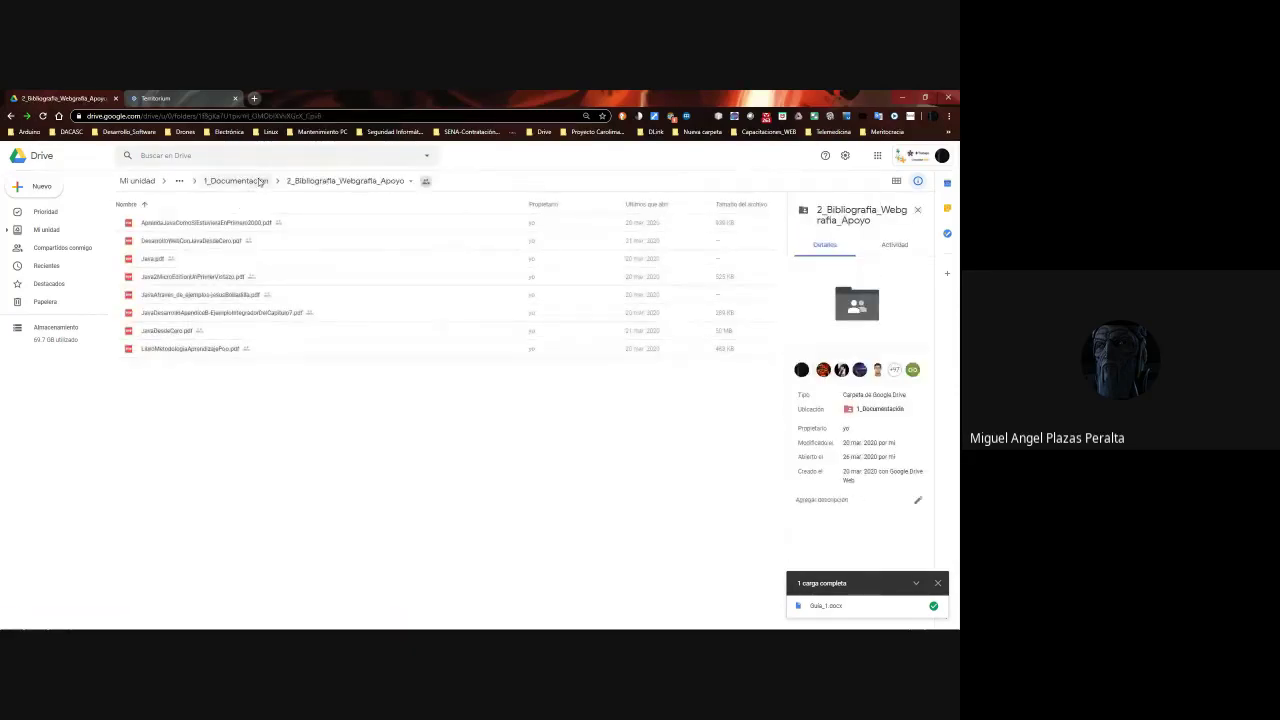
pyautogui.click(260, 183)
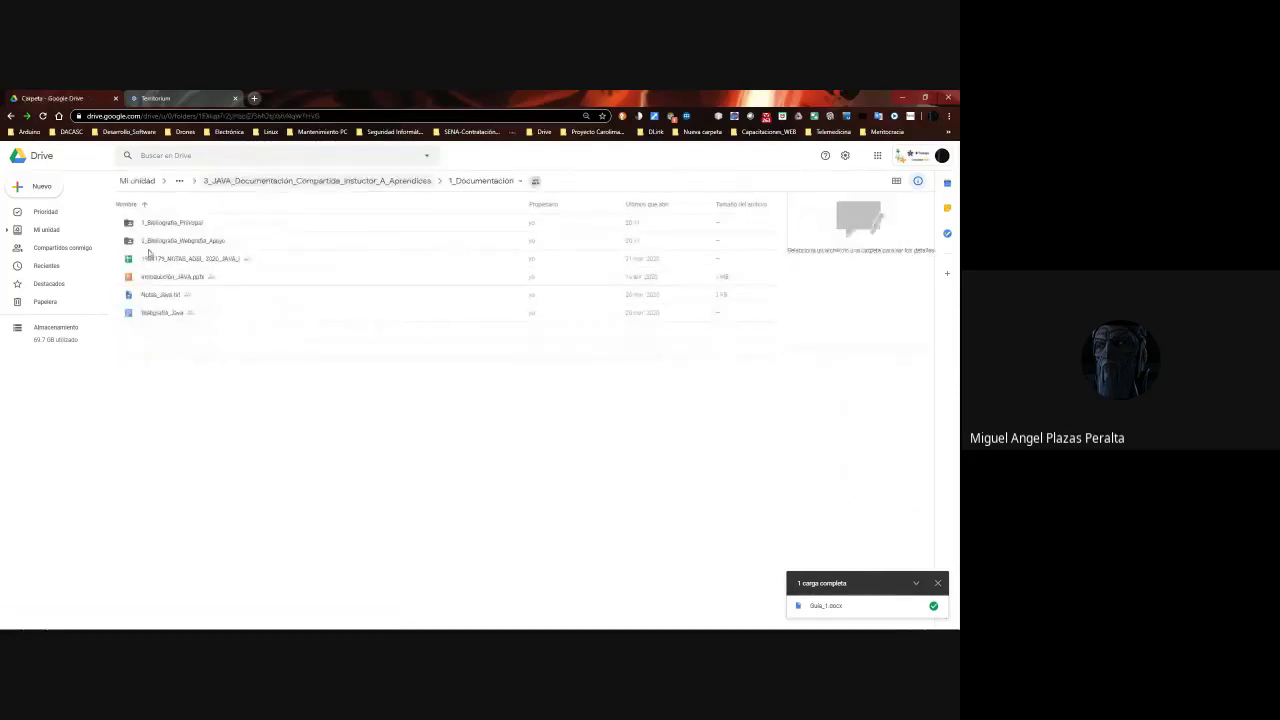
pyautogui.click(328, 180)
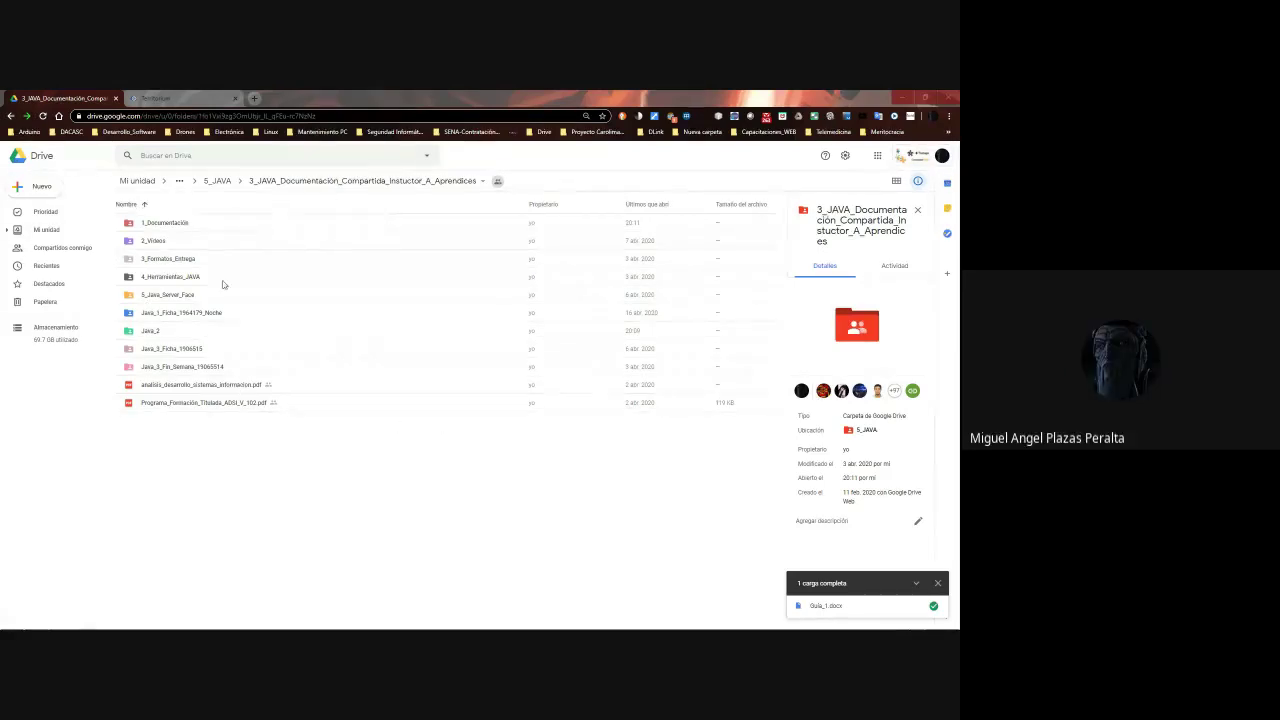
# Go up to 5_JAVA and copy the shareable link of the 3_JAVA_Documentación_Compartida_Instuctor_A_Aprendices folder
pyautogui.click(220, 180)
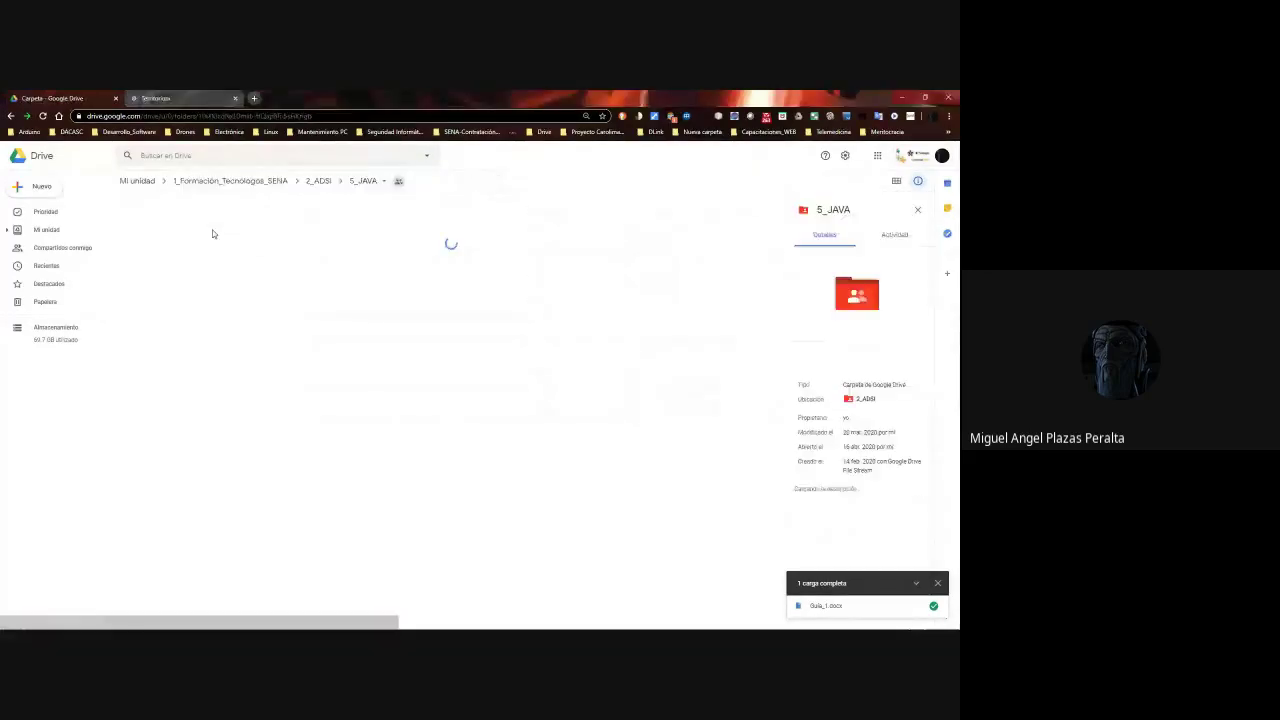
pyautogui.rightClick(194, 242)
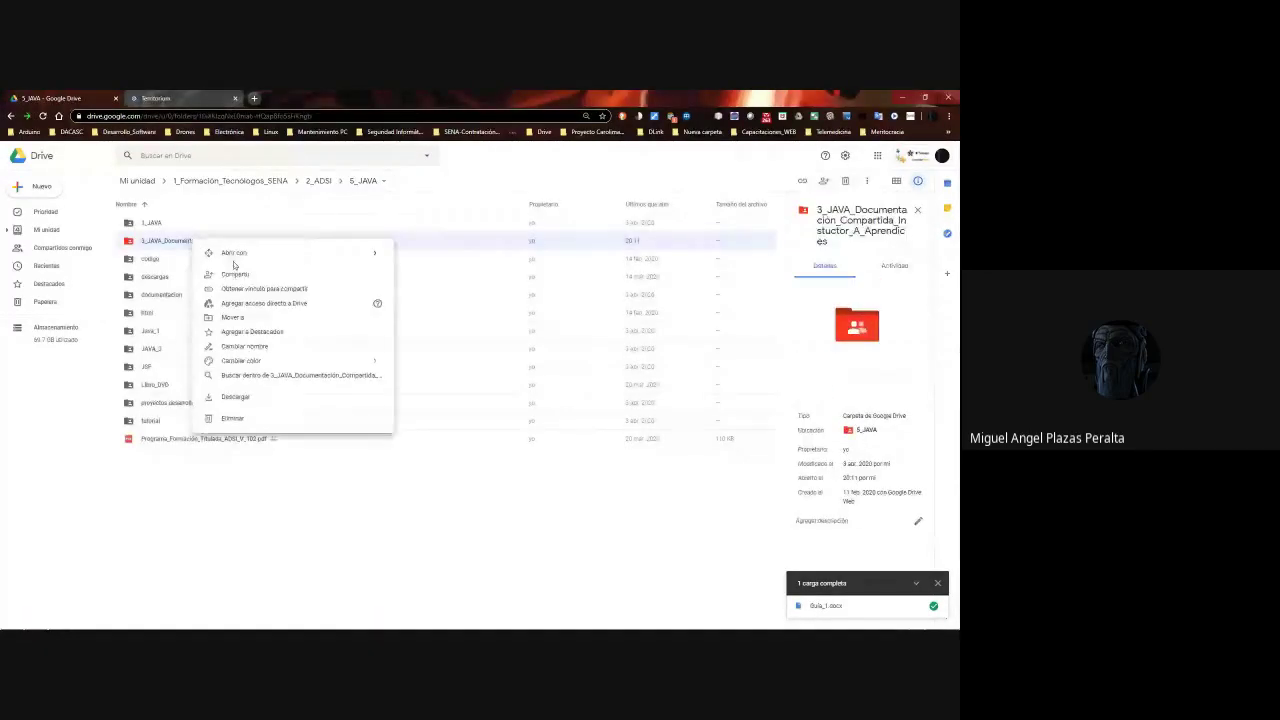
pyautogui.click(243, 289)
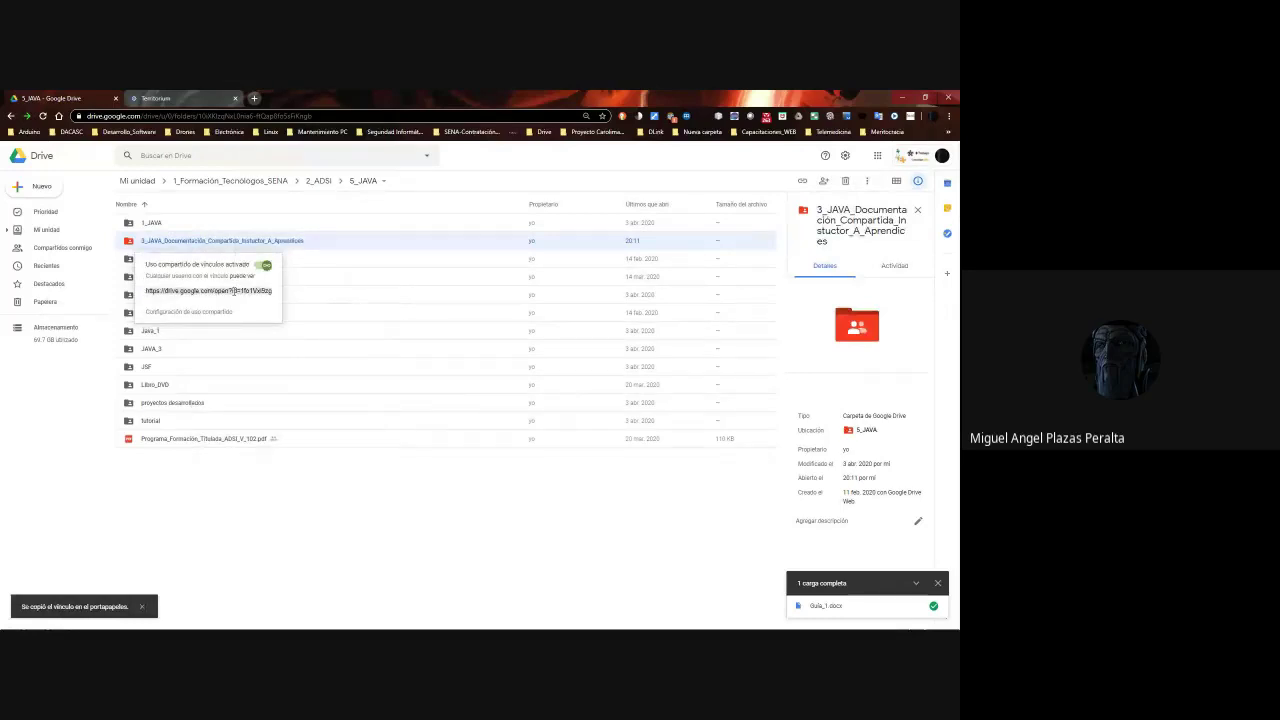
pyautogui.click(351, 516)
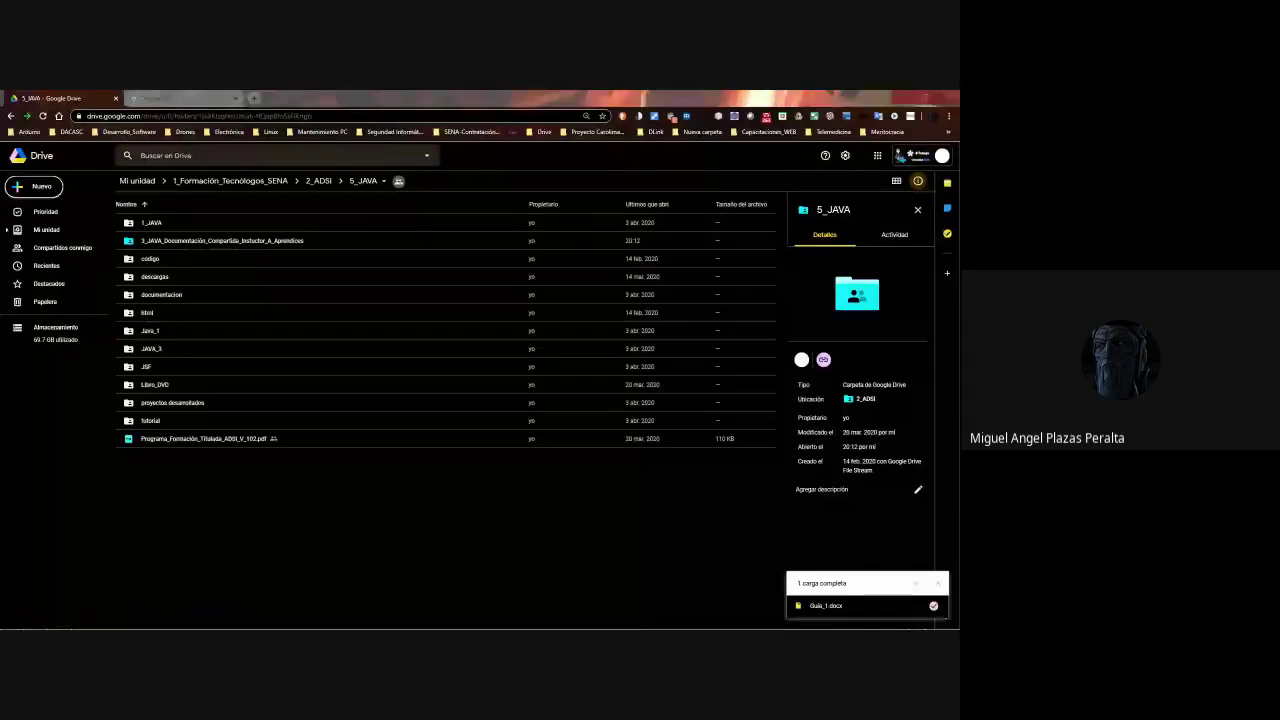
# Glance at the Territorium page, return to Drive, and open the Java_2 folder inside the shared Java documentation folder
pyautogui.click(174, 95)
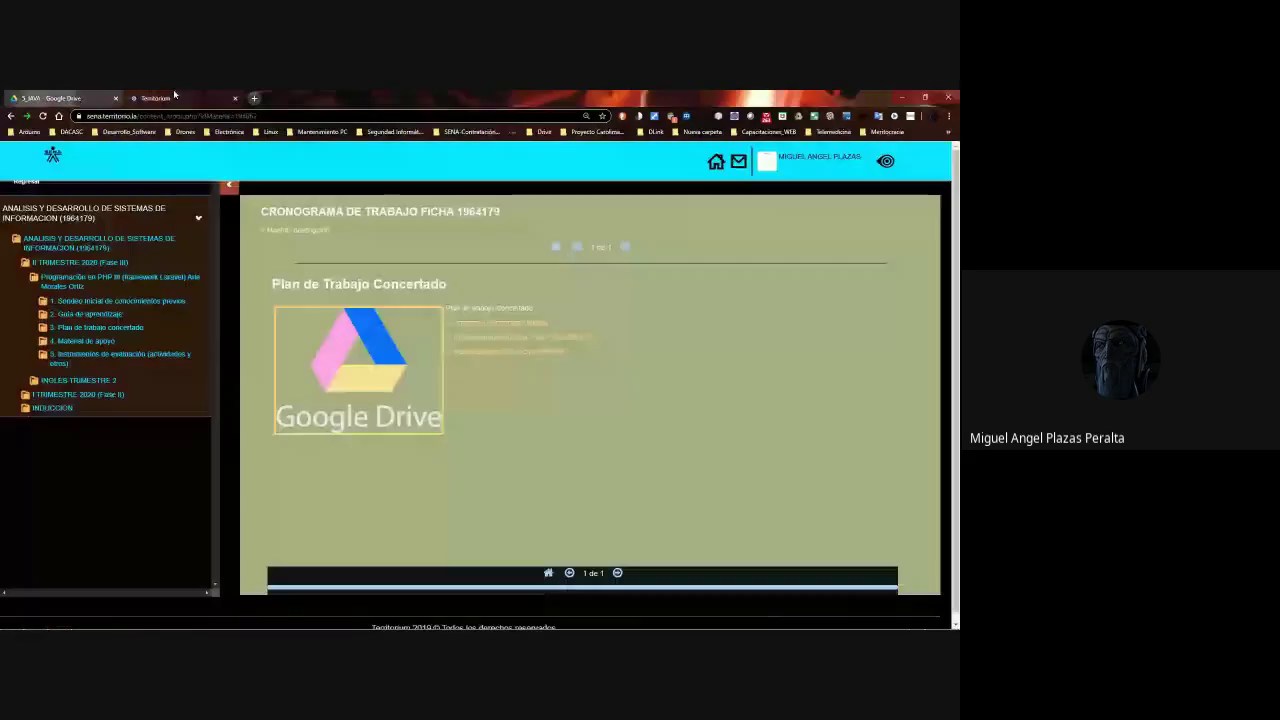
pyautogui.click(96, 98)
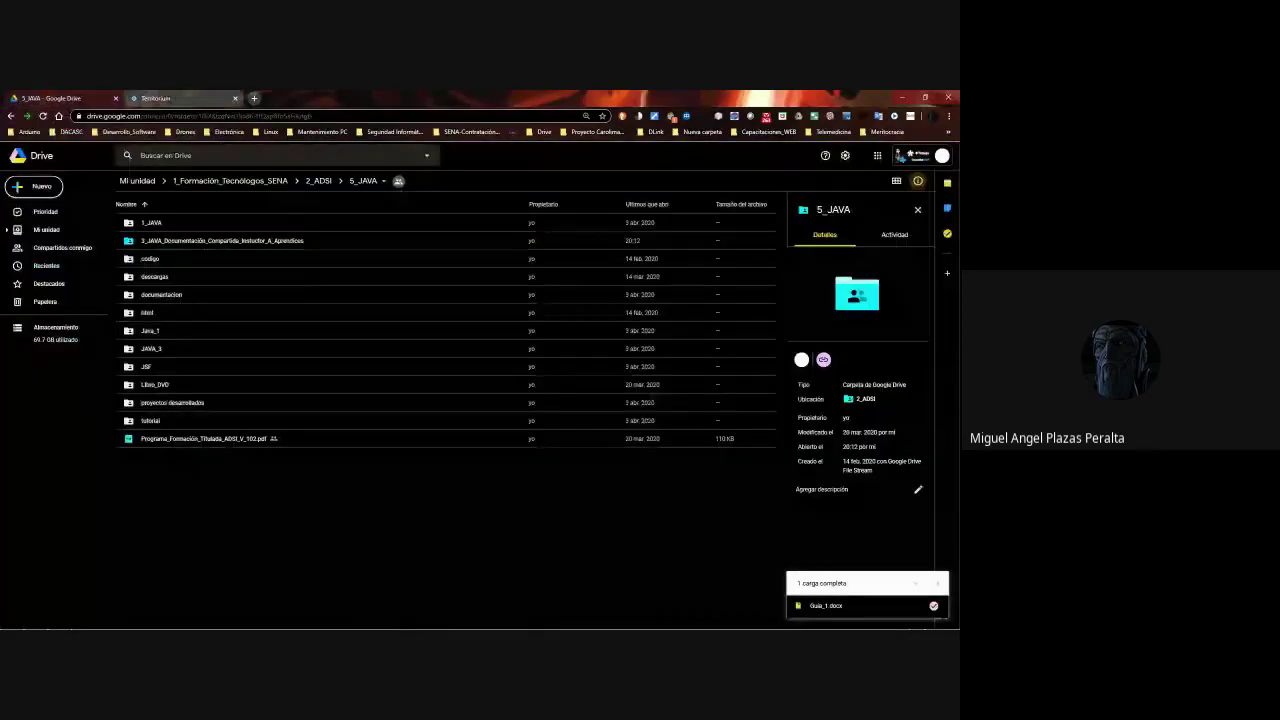
pyautogui.click(179, 243)
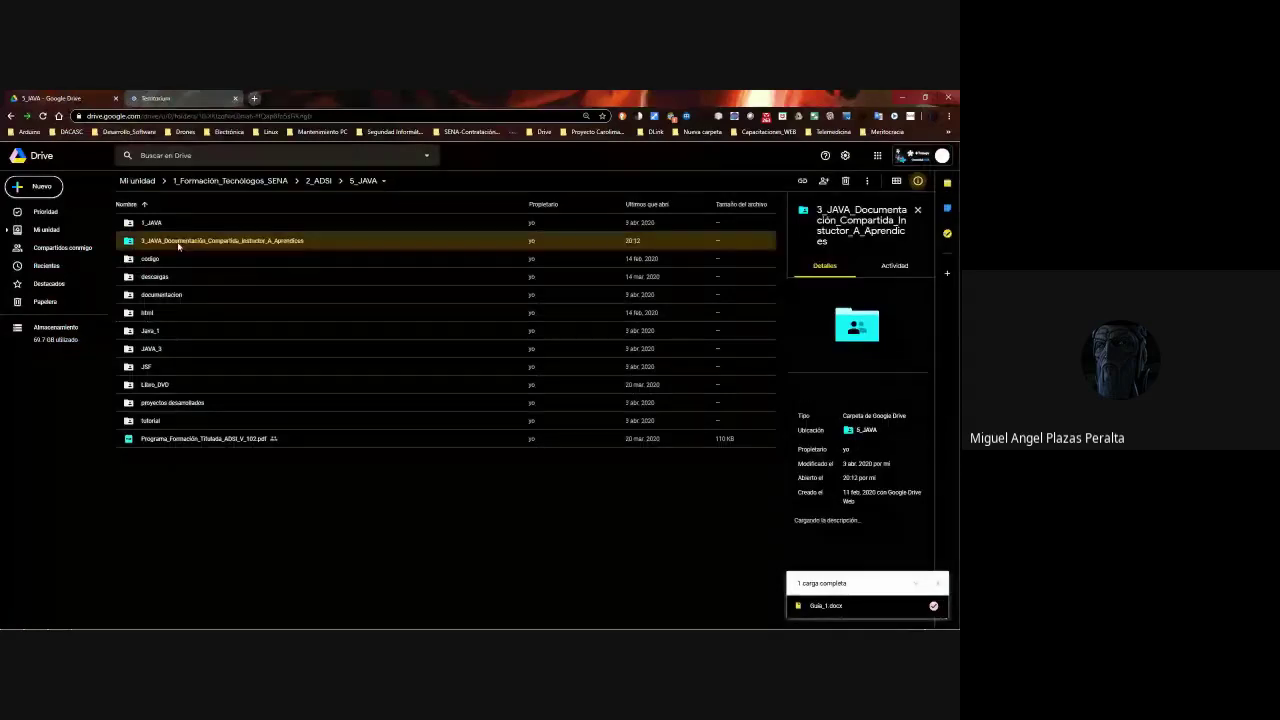
pyautogui.doubleClick(179, 243)
pyautogui.click(159, 316)
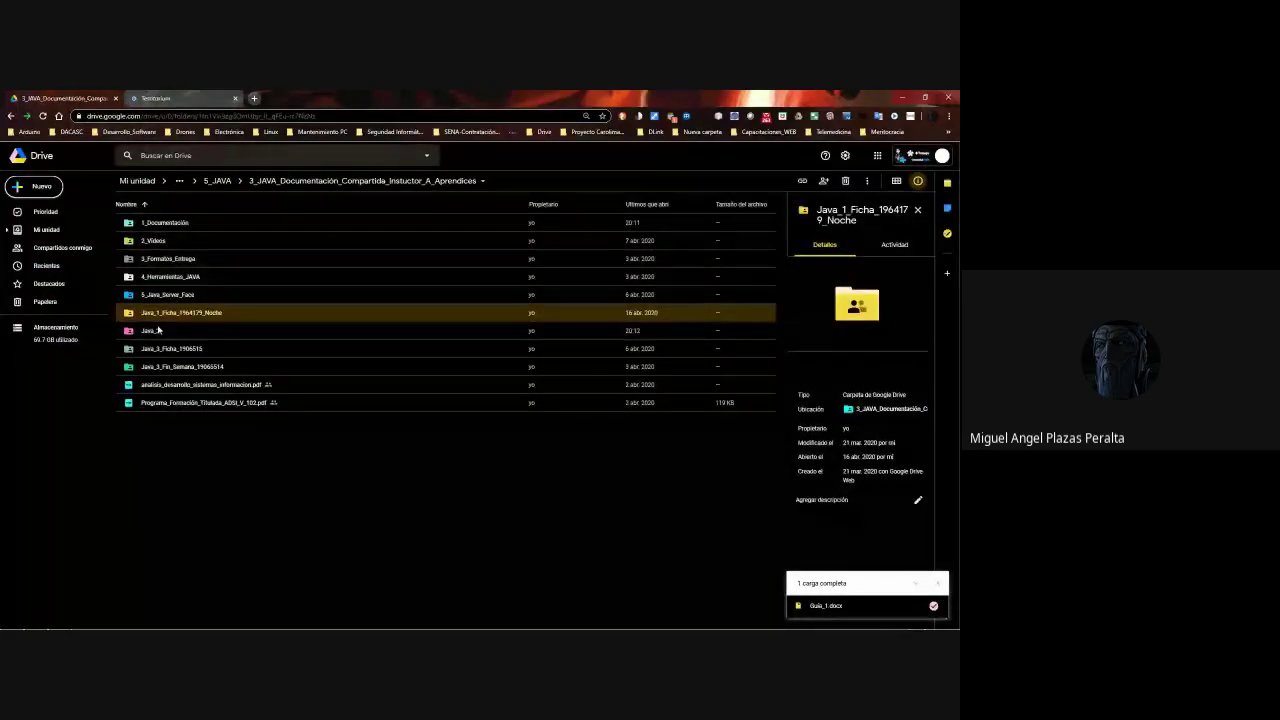
pyautogui.doubleClick(157, 330)
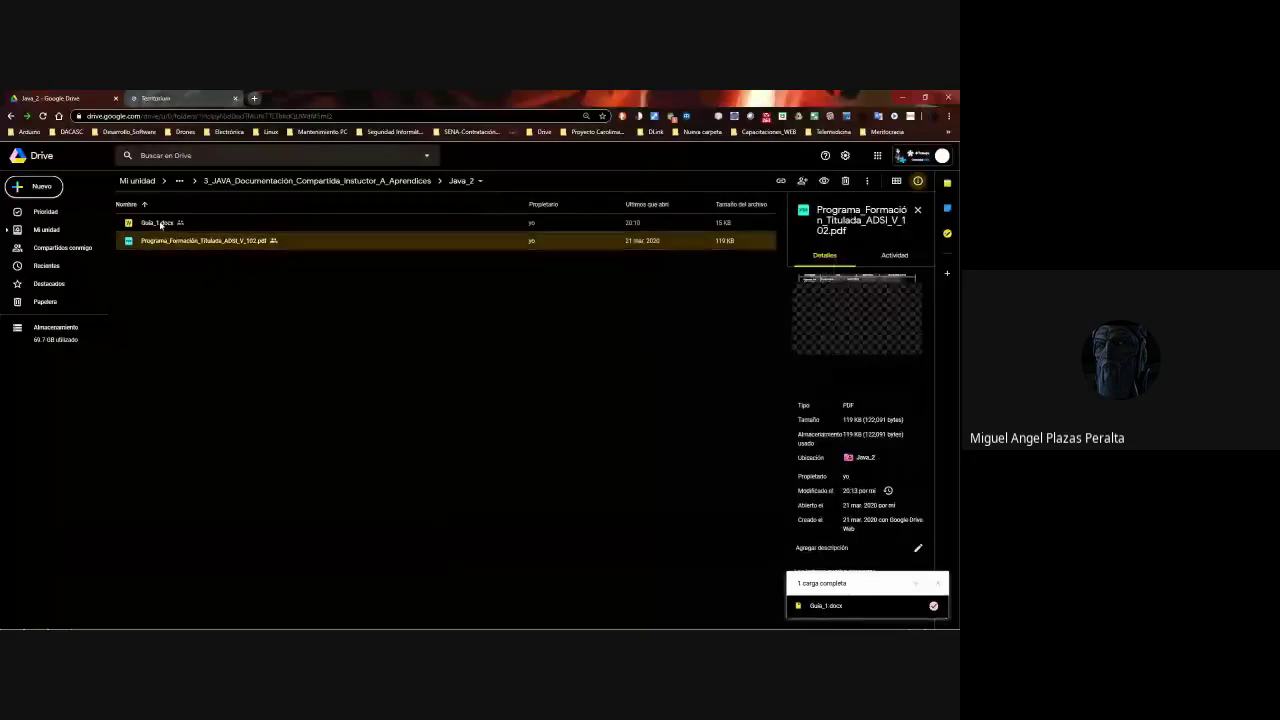
# Open Guía_1.docx from the Java_2 folder using one of the available open-with applications
pyautogui.rightClick(160, 224)
pyautogui.moveTo(220, 249)
pyautogui.click(350, 256)
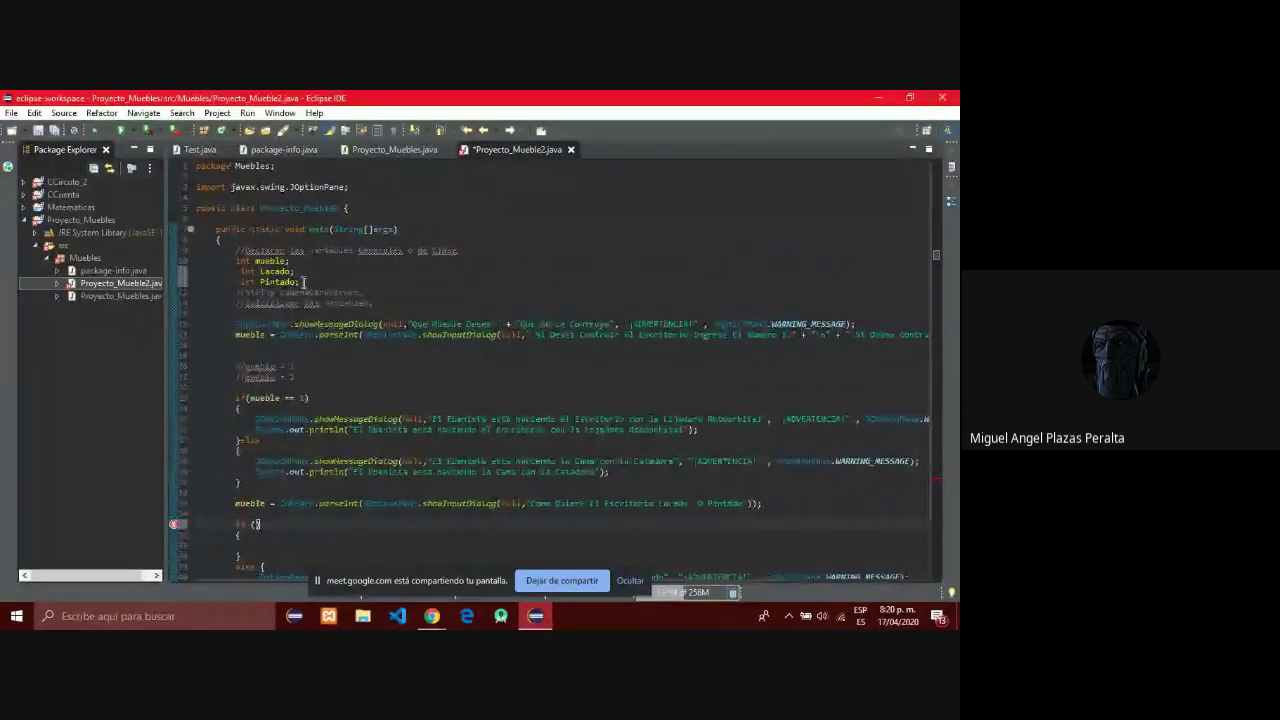
# In Eclipse, delete the int Lacado and int Pintado variable declarations from Proyecto_Mueble2.java
pyautogui.click(297, 282)
pyautogui.moveTo(297, 282); pyautogui.dragTo(240, 272)
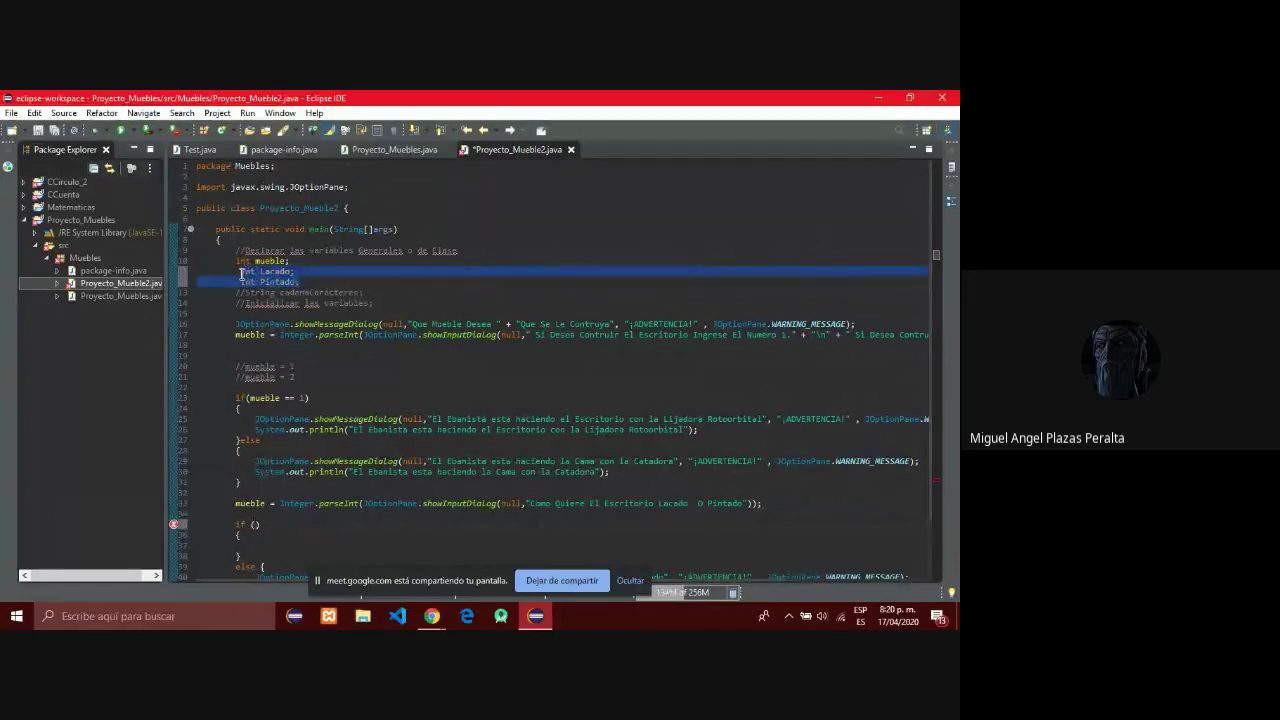
pyautogui.press('BackSpace')
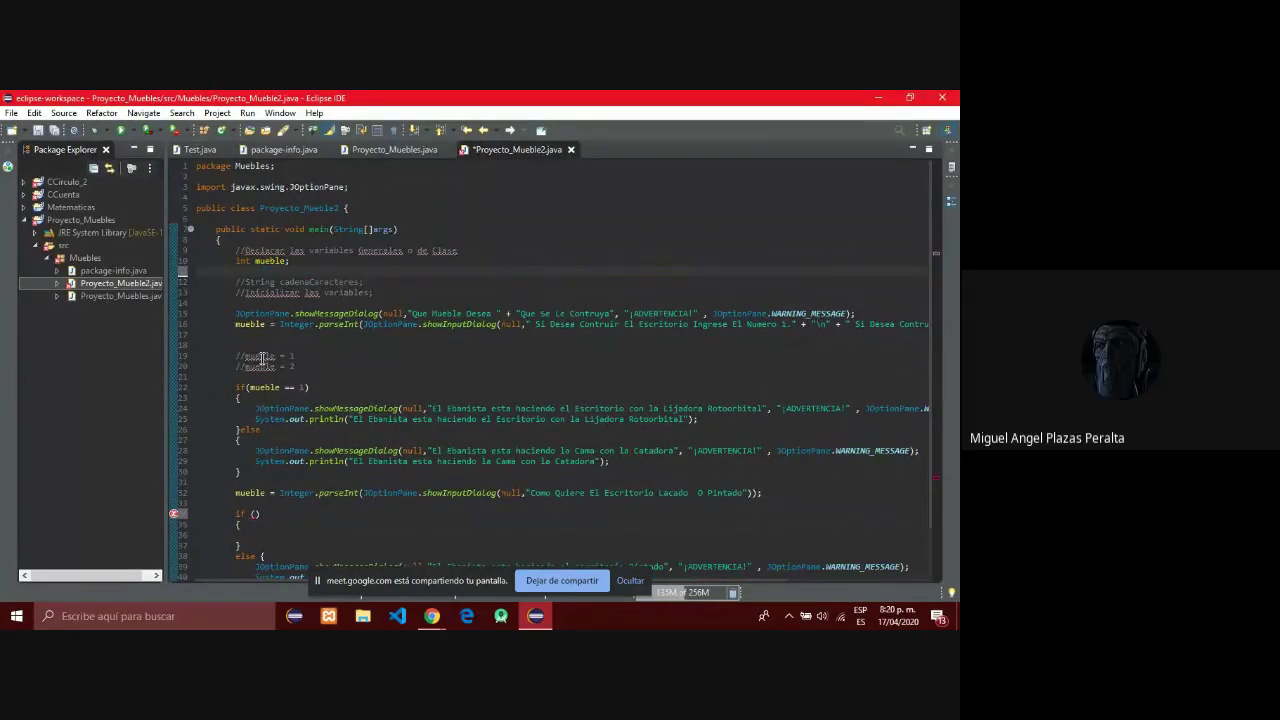
# Save and launch Proyecto_Mueble2.java, and close the Console view
pyautogui.scroll(-2, 262, 362)
pyautogui.click(300, 497)
pyautogui.click(302, 538)
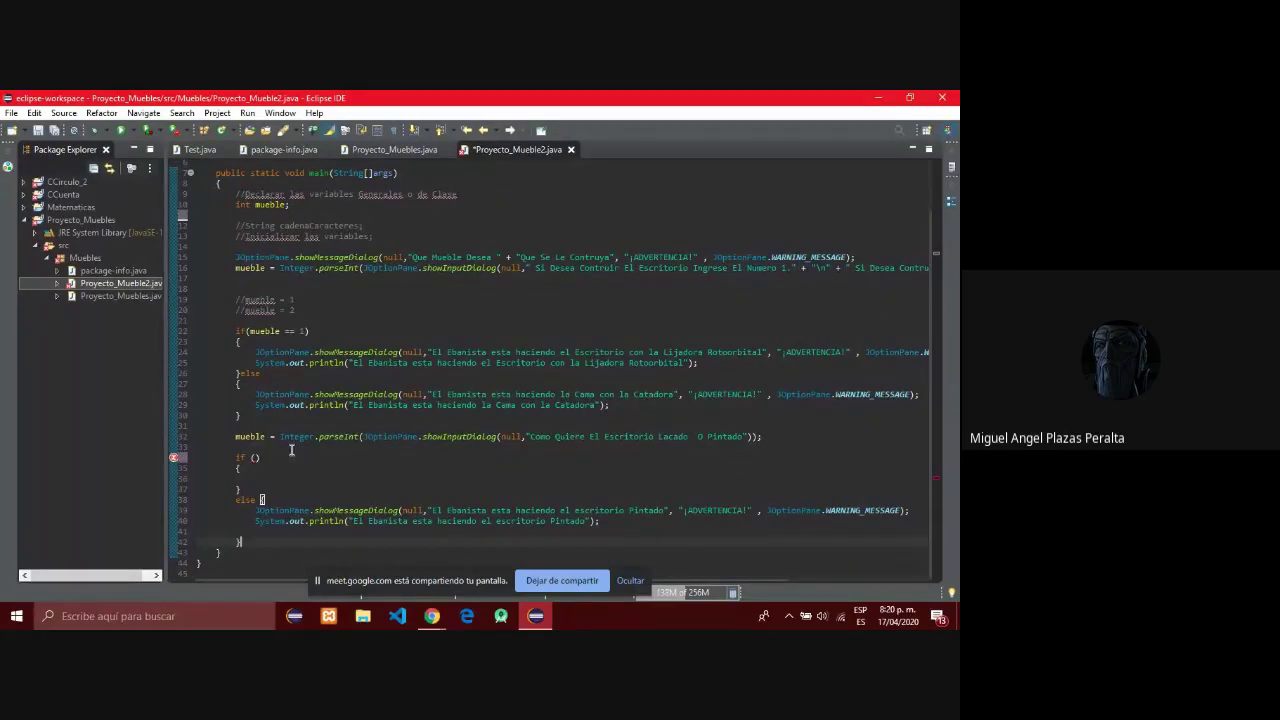
pyautogui.click(122, 131)
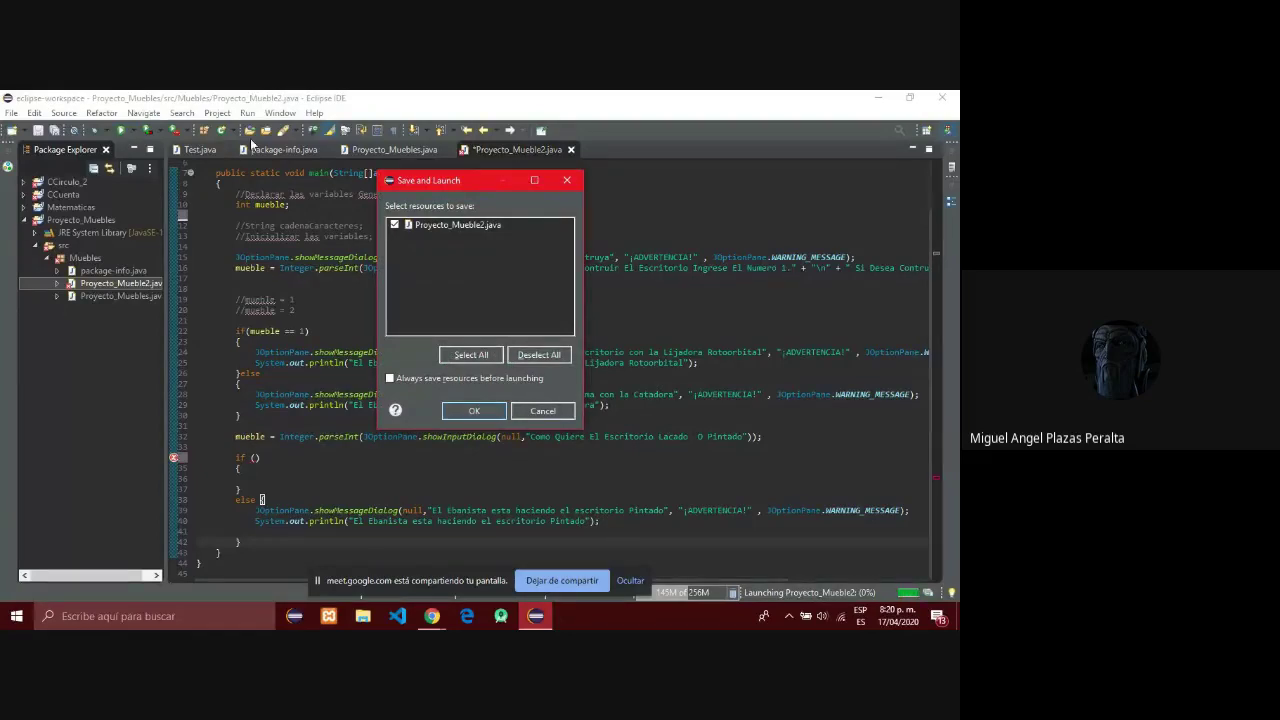
pyautogui.click(466, 412)
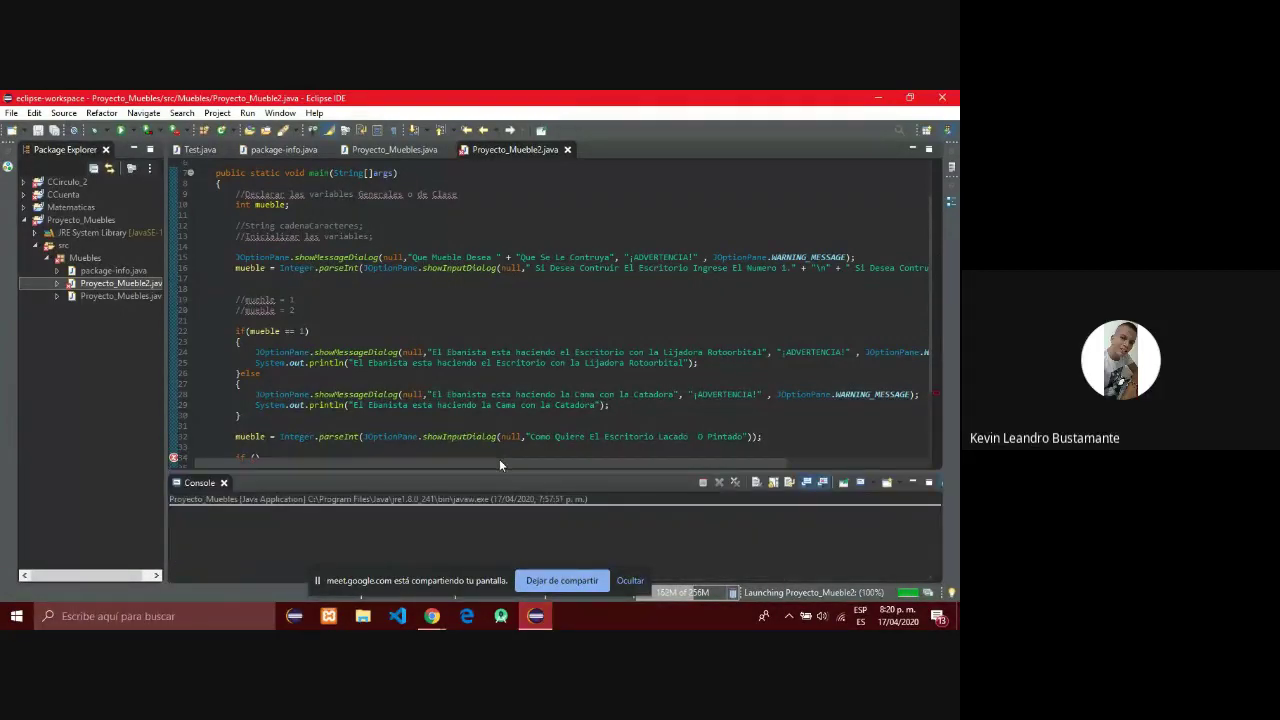
pyautogui.click(223, 482)
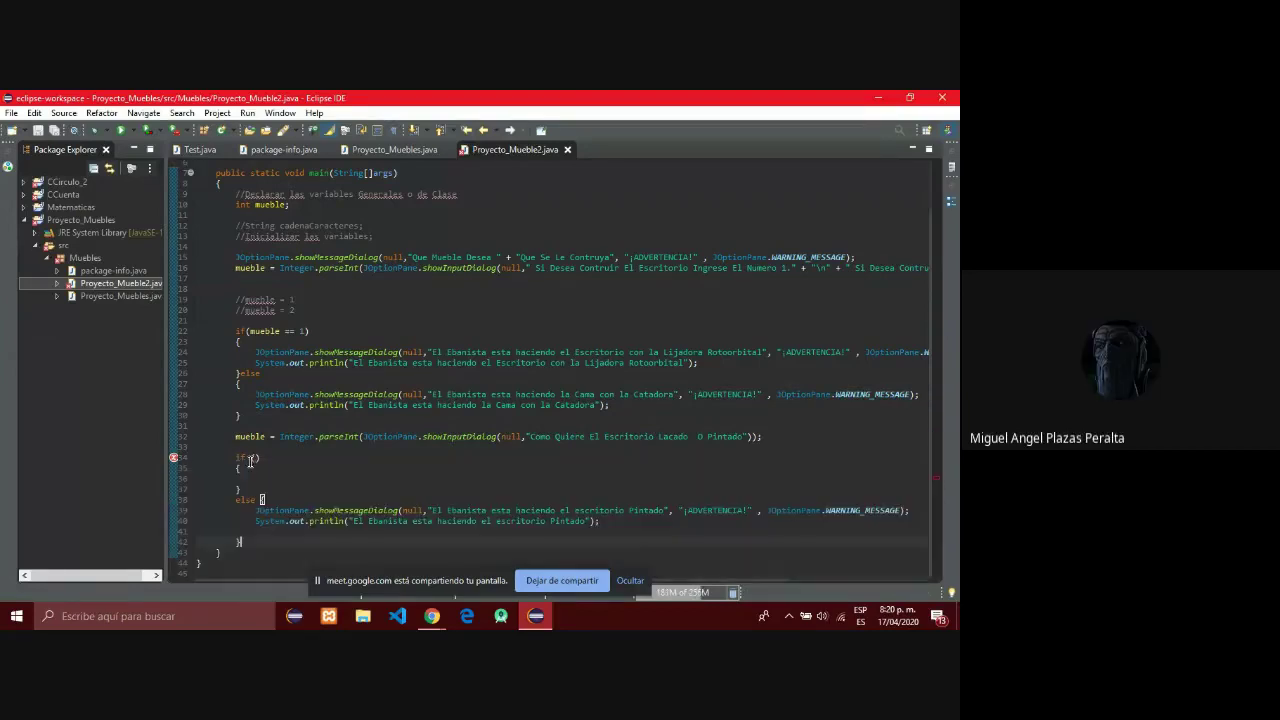
# Try writing Lacado == as the condition of the empty if statement below the Lacado O Pintado input prompt
pyautogui.click(249, 458)
pyautogui.click(250, 457)
pyautogui.press('Right')
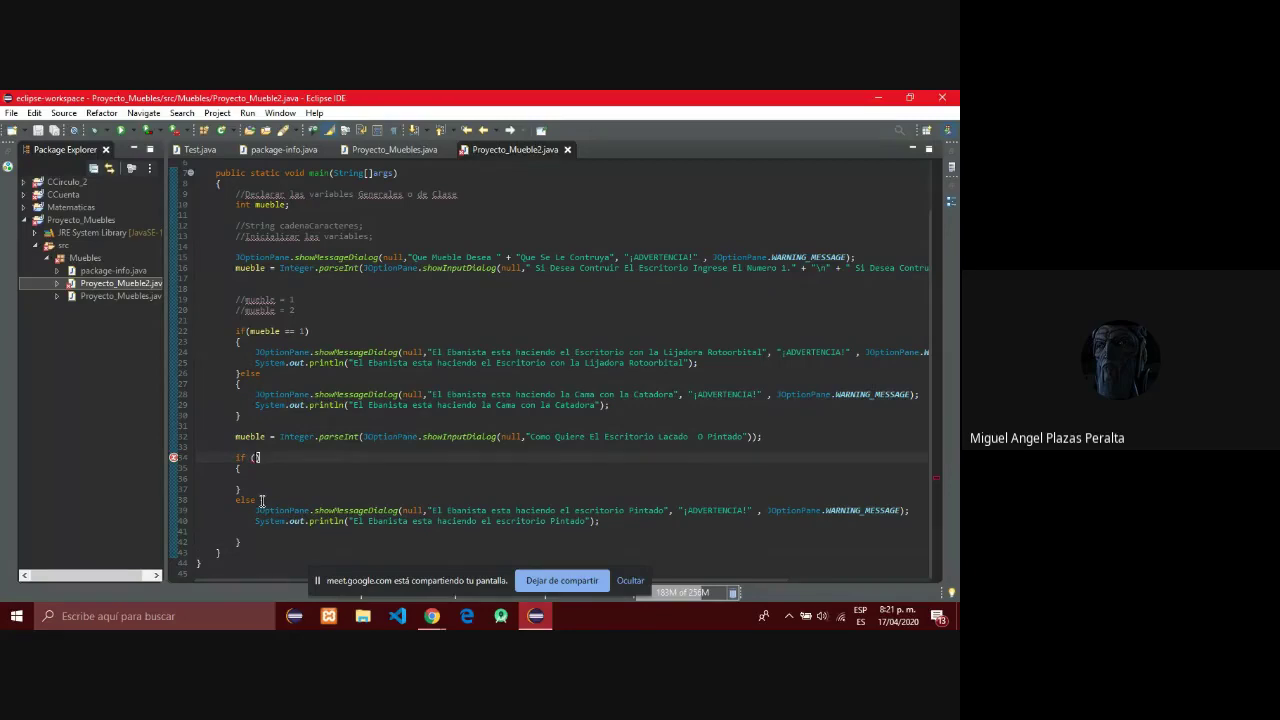
pyautogui.write('lacado')
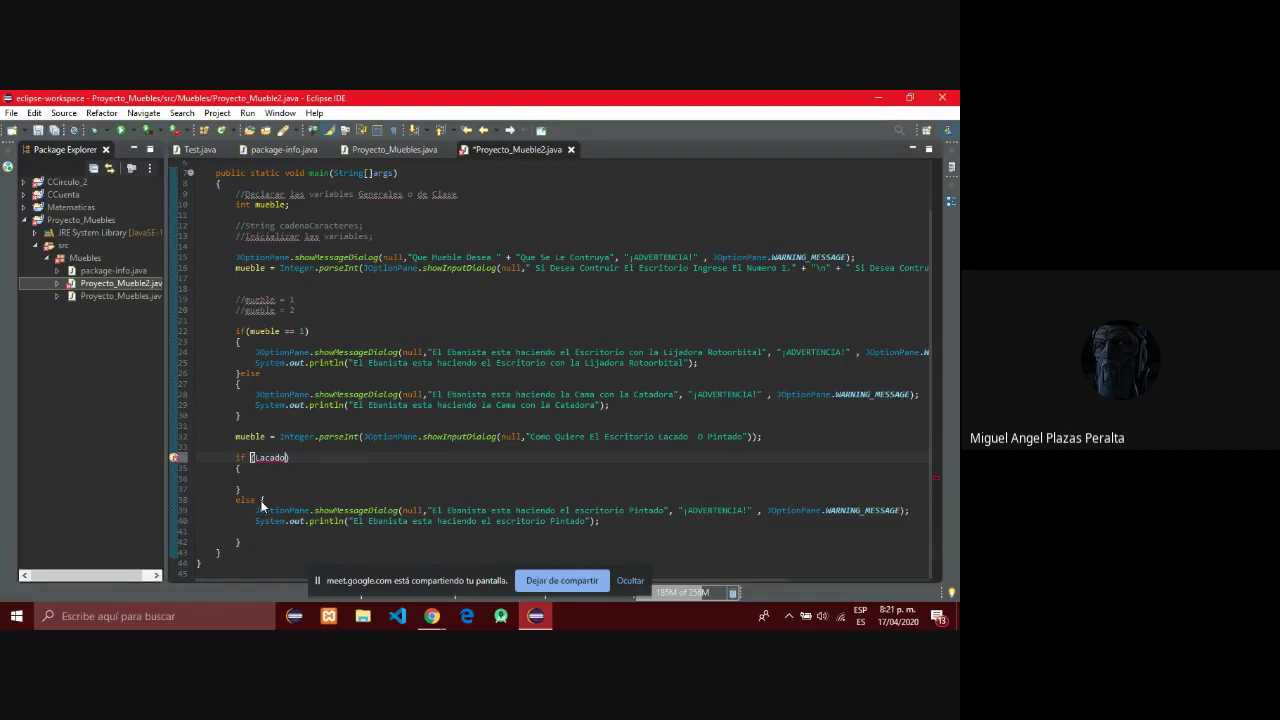
pyautogui.write('==')
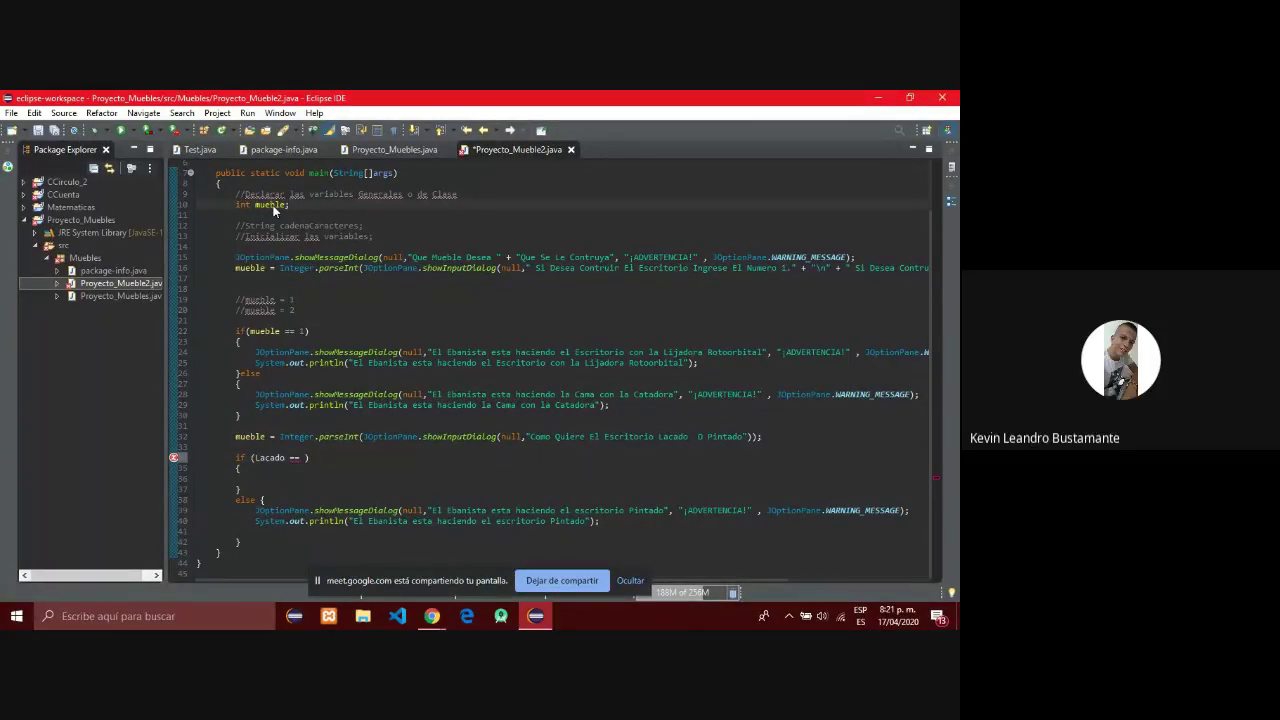
pyautogui.moveTo(270, 204)
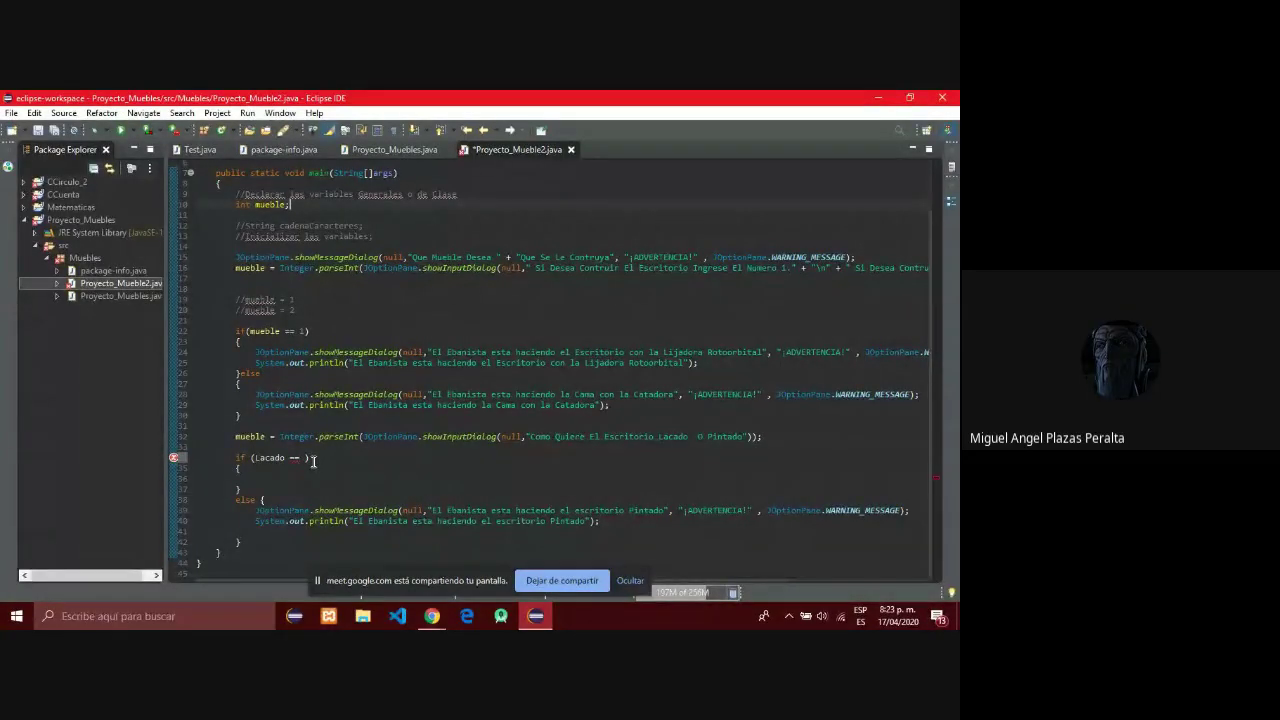
pyautogui.click(312, 458)
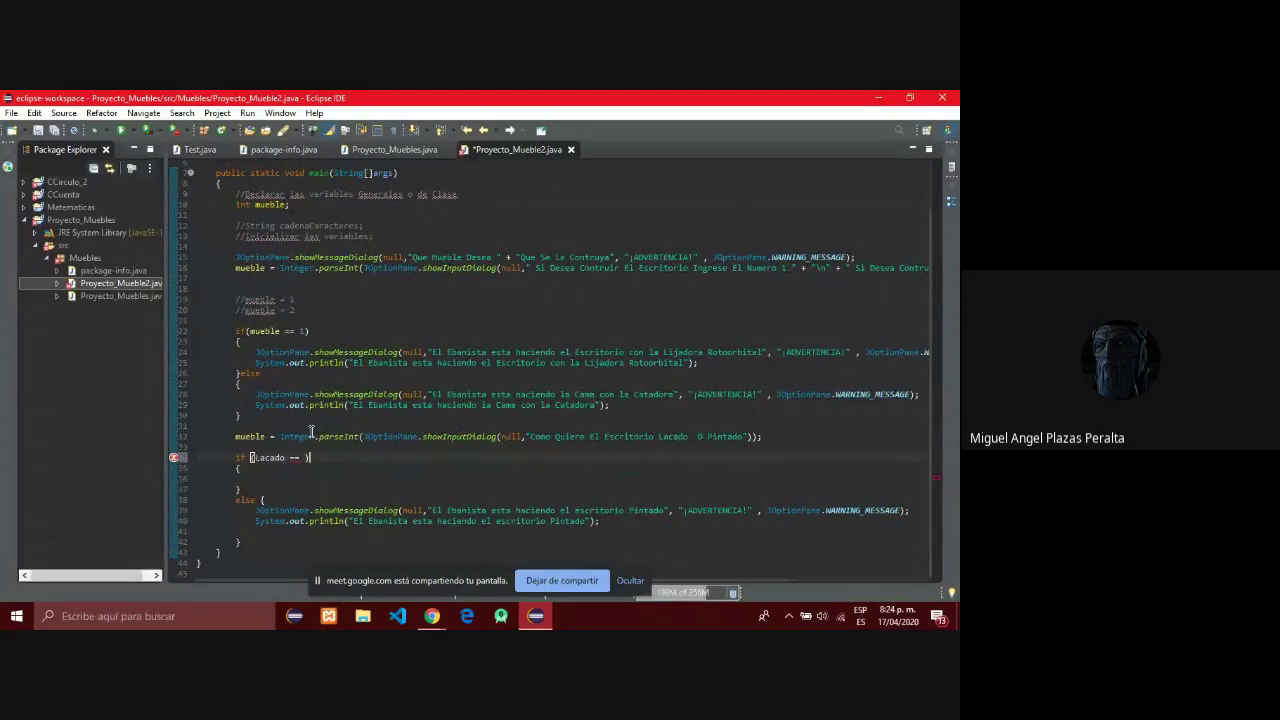
# Remove the Lacado == condition from the second if statement, leaving only empty parentheses
pyautogui.moveTo(312, 432)
pyautogui.moveTo(293, 458)
pyautogui.moveTo(314, 458); pyautogui.dragTo(247, 457)
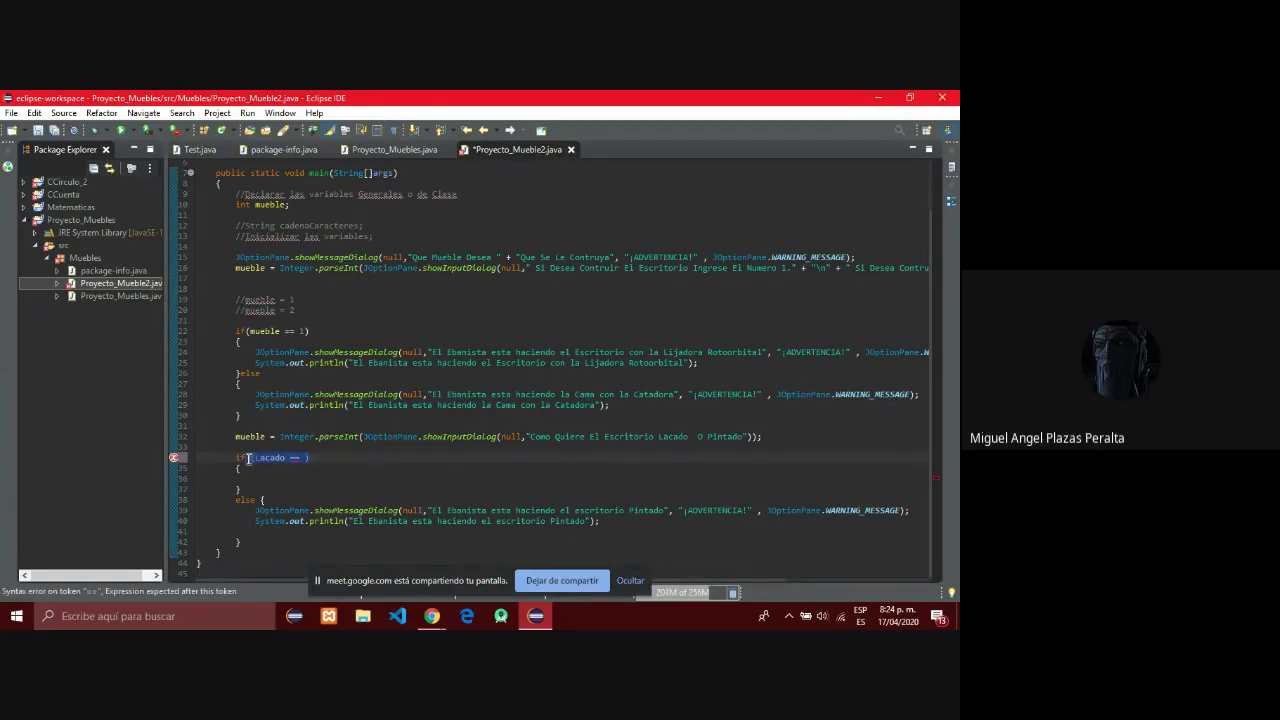
pyautogui.press('BackSpace')
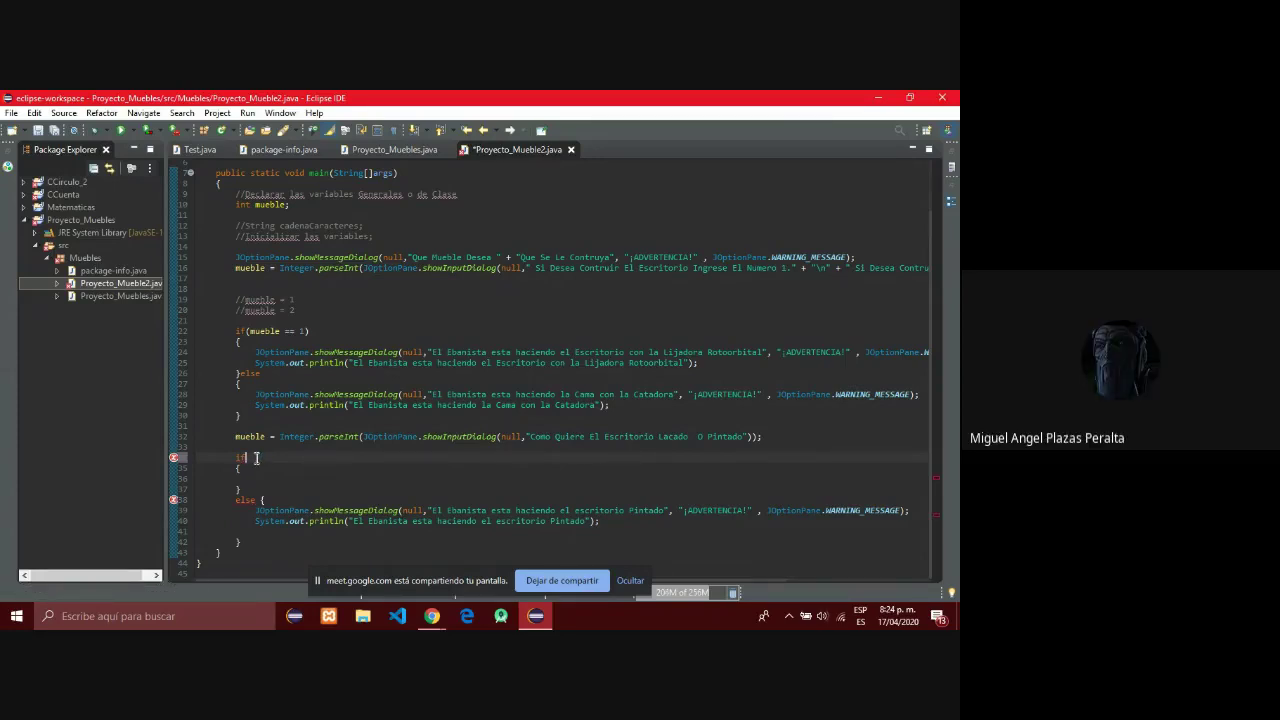
pyautogui.write('(')
# Try declaring a String Lacado variable on a new line below int mueble
pyautogui.click(316, 209)
pyautogui.press('Return')
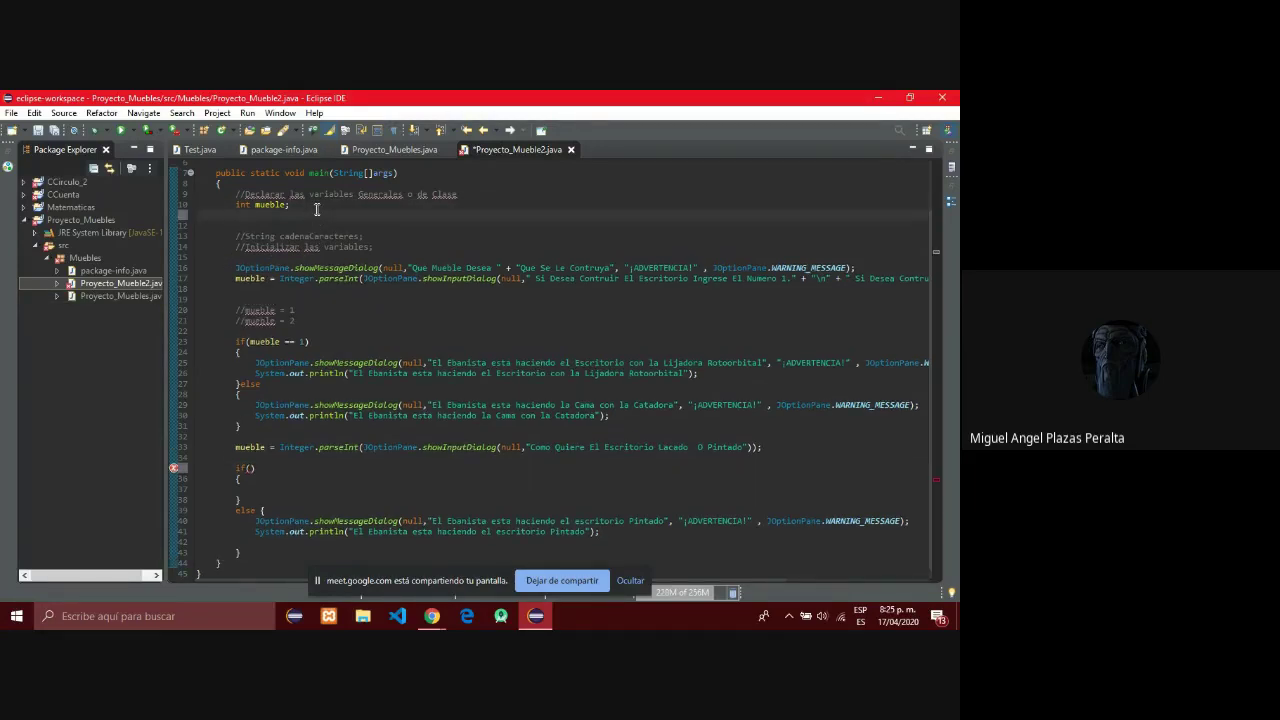
pyautogui.write('String ')
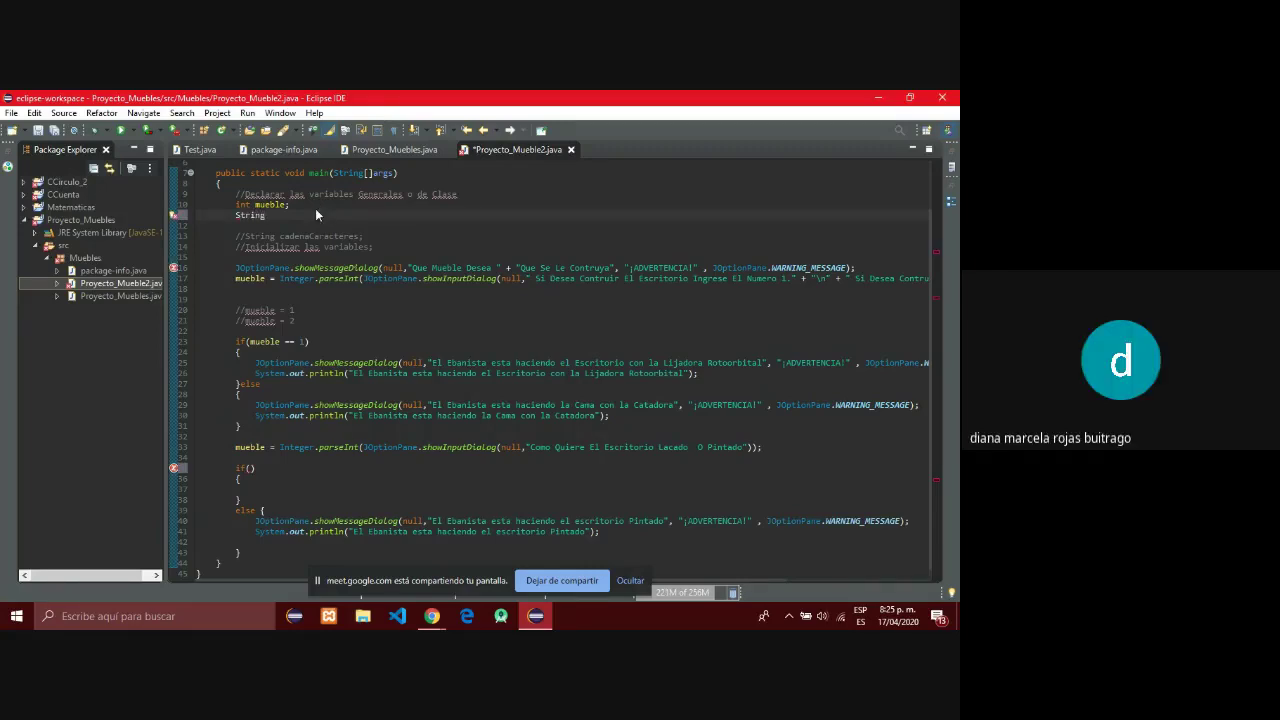
pyautogui.write('Lac')
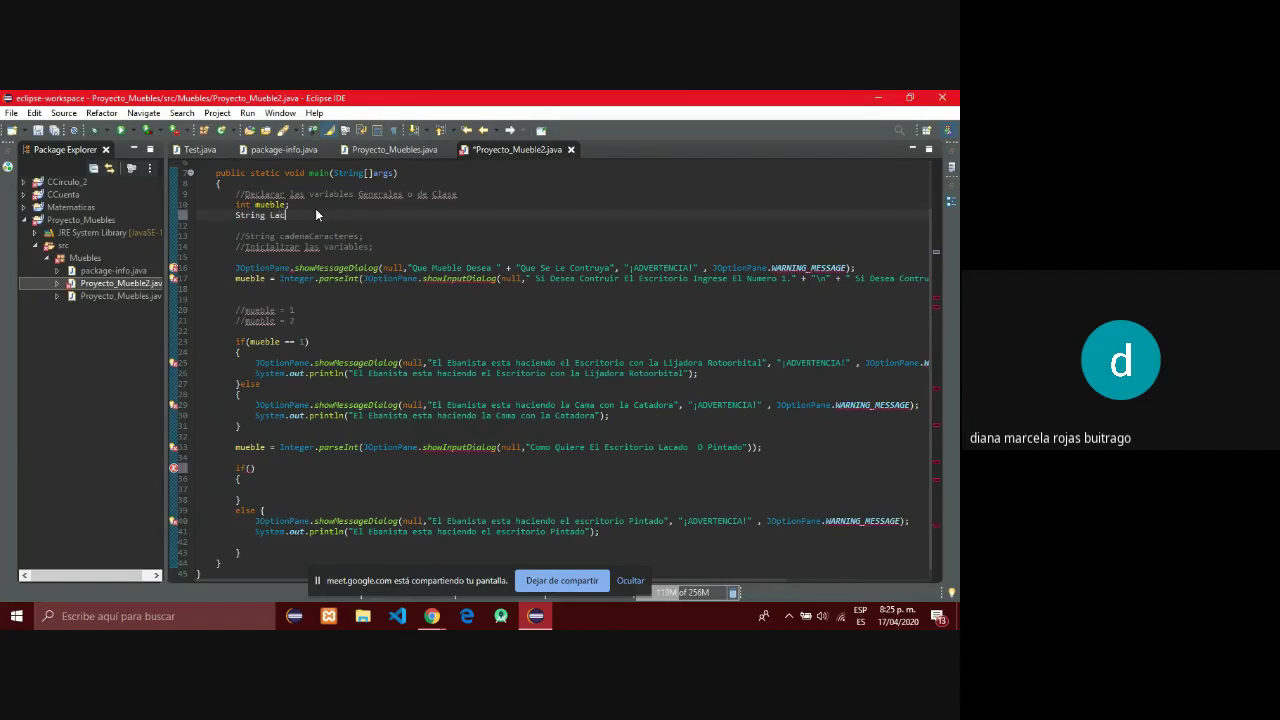
pyautogui.write('ado;')
# Delete the String Lacado declaration below int mueble
pyautogui.press('BackSpace')
pyautogui.press('BackSpace')
pyautogui.press('BackSpace')
pyautogui.press('BackSpace')
pyautogui.press('BackSpace')
pyautogui.press('BackSpace')
pyautogui.press('BackSpace')
pyautogui.press('BackSpace')
pyautogui.press('BackSpace')
pyautogui.press('BackSpace')
pyautogui.press('BackSpace')
pyautogui.press('BackSpace')
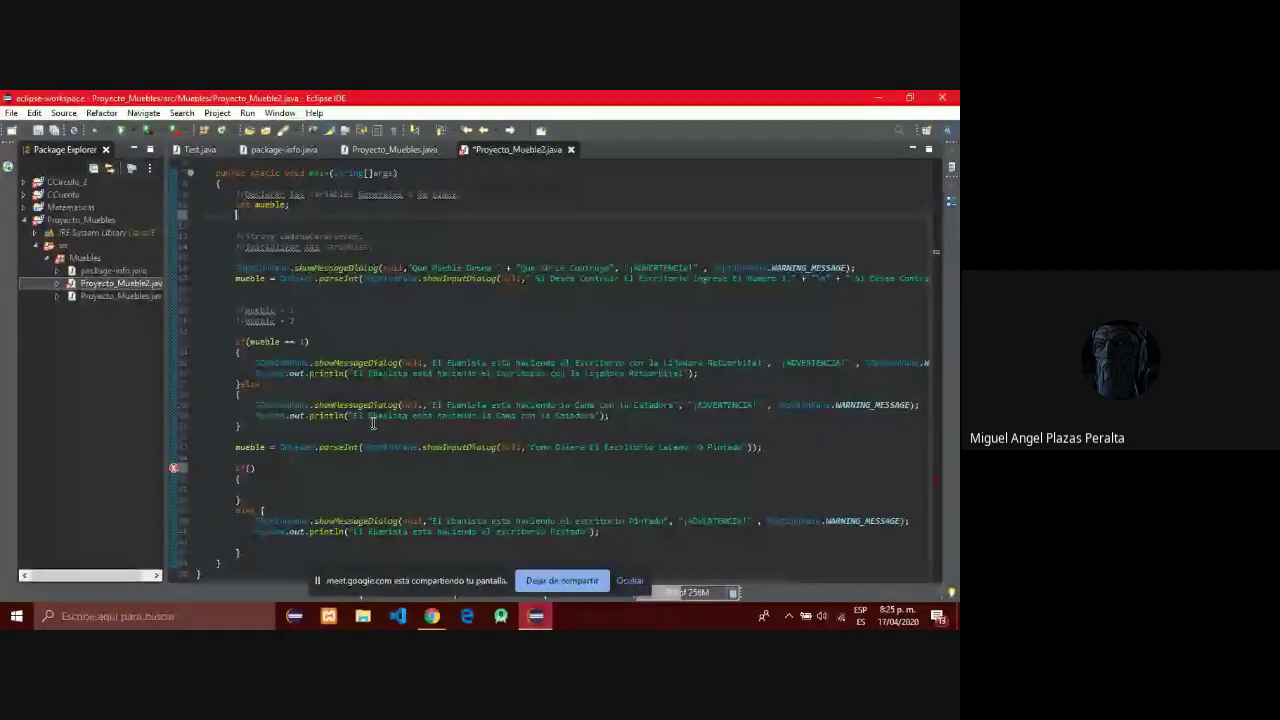
# Check the error marked on the empty if condition and stop sharing the screen in the meeting
pyautogui.scroll(-1, 372, 423)
pyautogui.scroll(2, 366, 426)
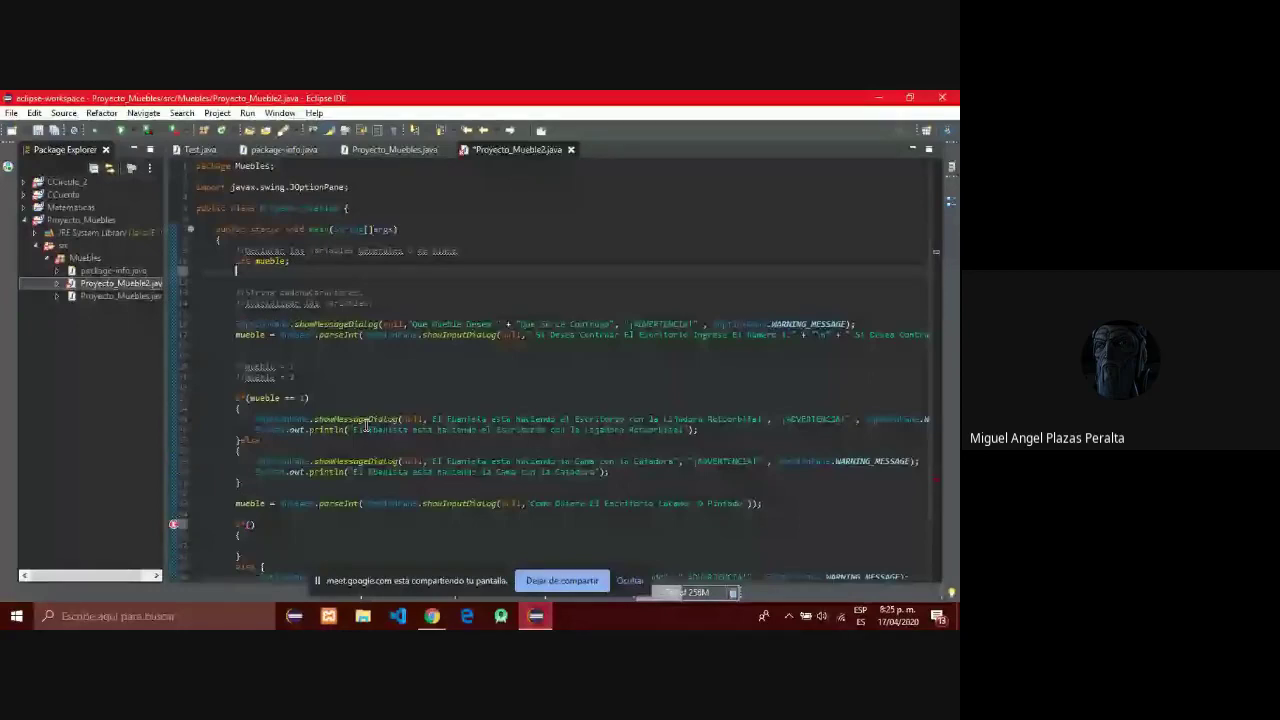
pyautogui.scroll(-2, 366, 426)
pyautogui.moveTo(250, 458)
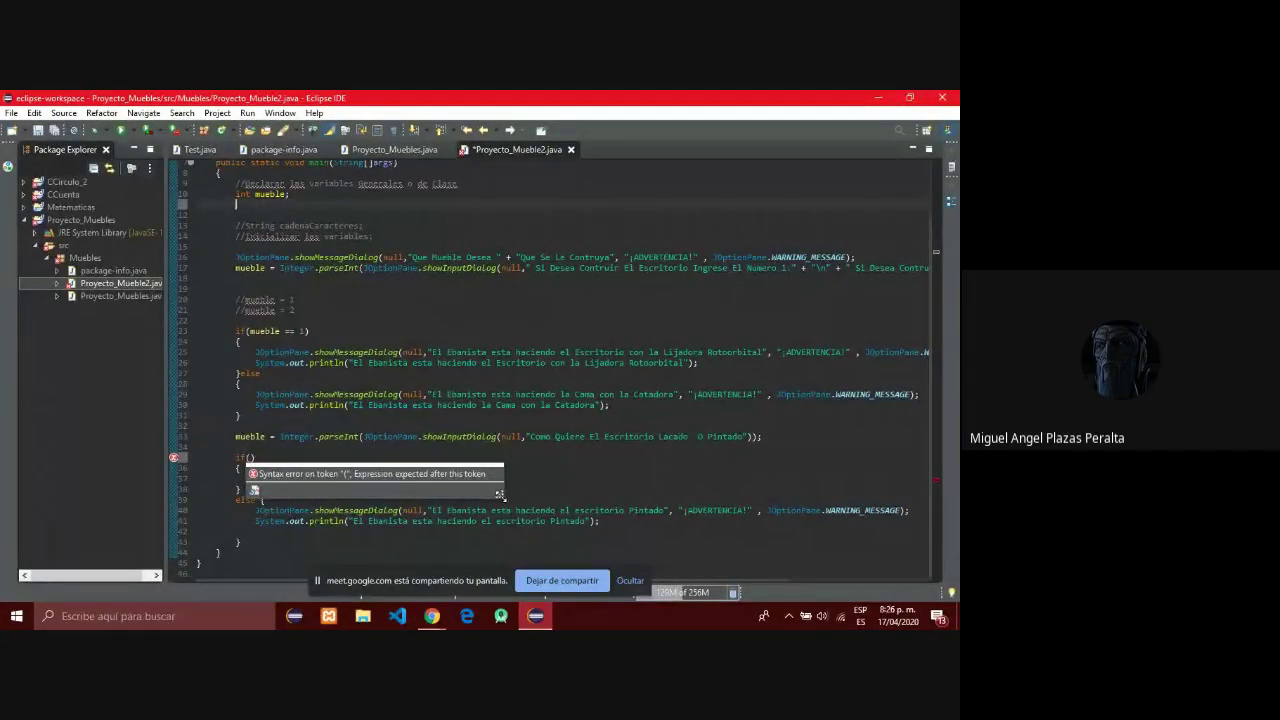
pyautogui.click(543, 580)
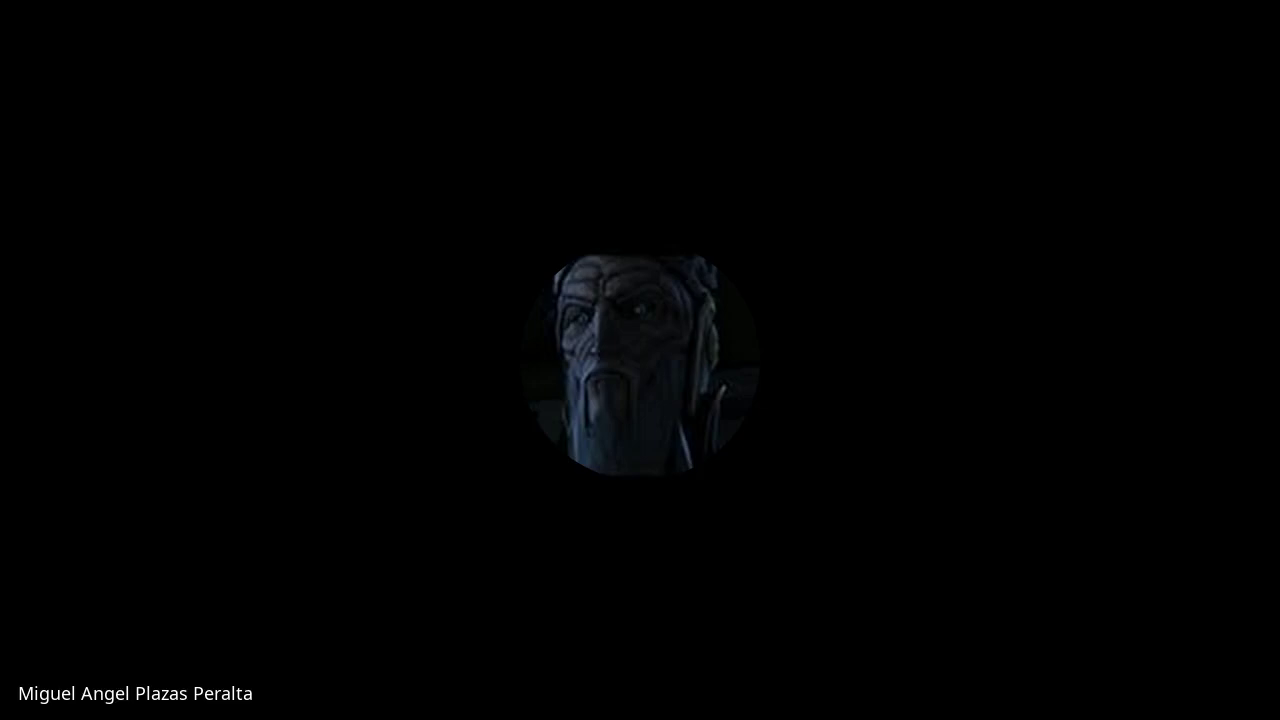
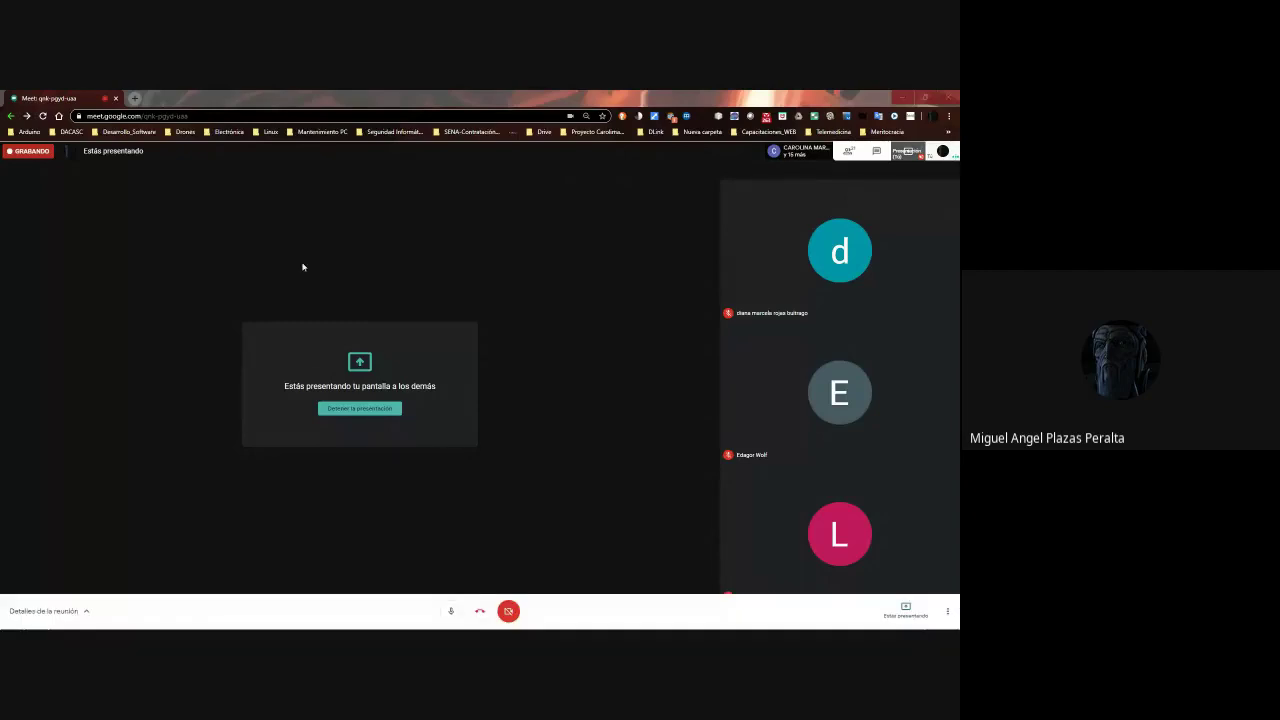
# Switch to the Google Sheets apprentice list and enter 17 de Abril del 2020 in cell K2 as an attendance heading
pyautogui.click(172, 205)
pyautogui.hotkey('alt', 'Tab')
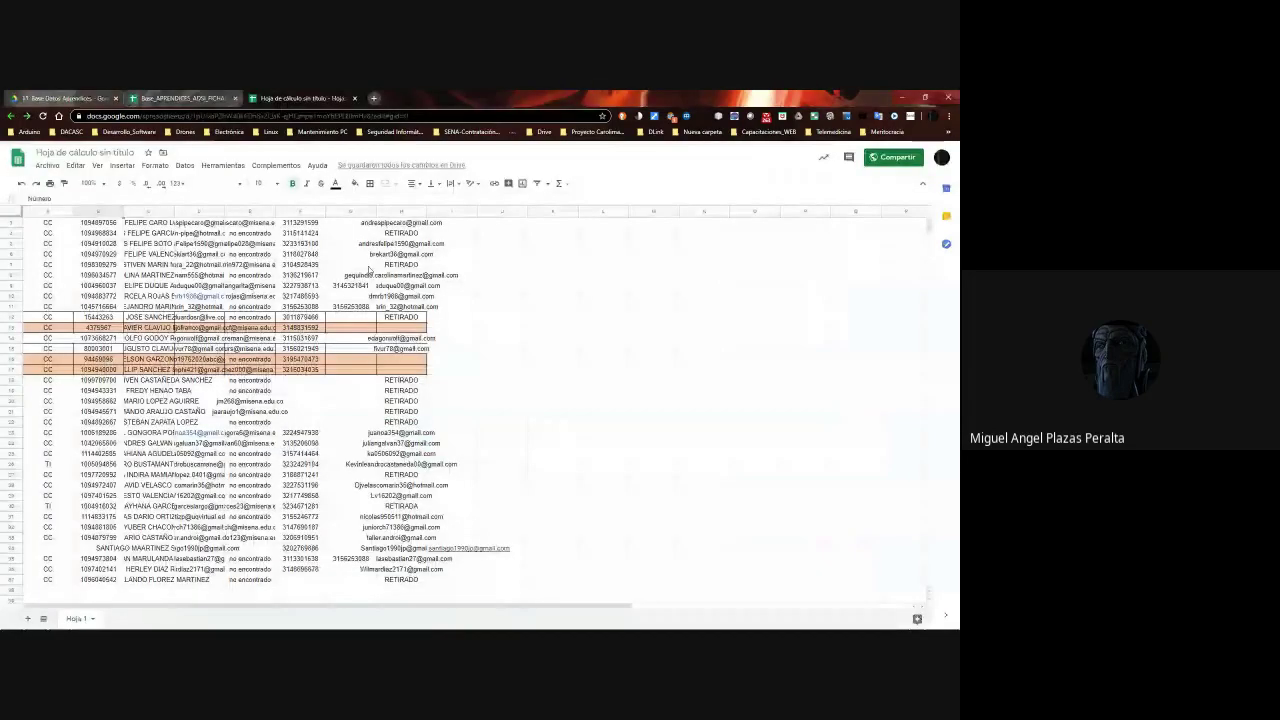
pyautogui.scroll(1, 741, 364)
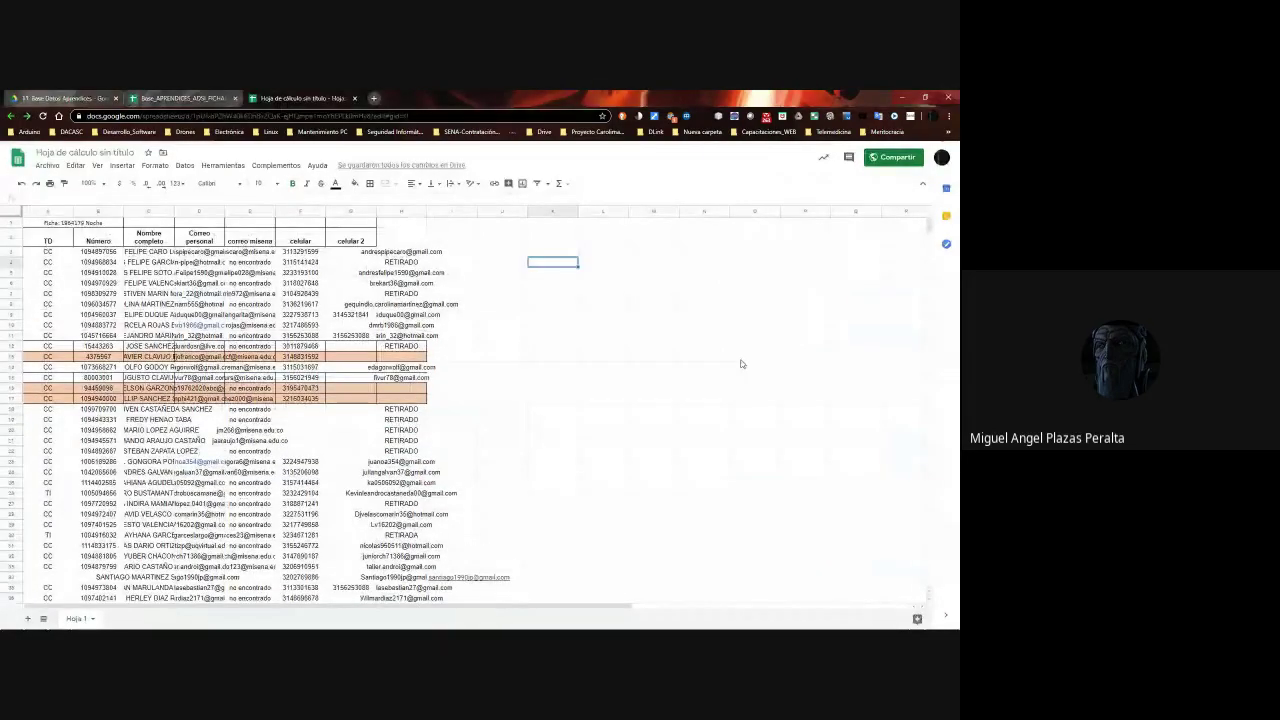
pyautogui.press('Up')
pyautogui.press('Up')
pyautogui.press('Up')
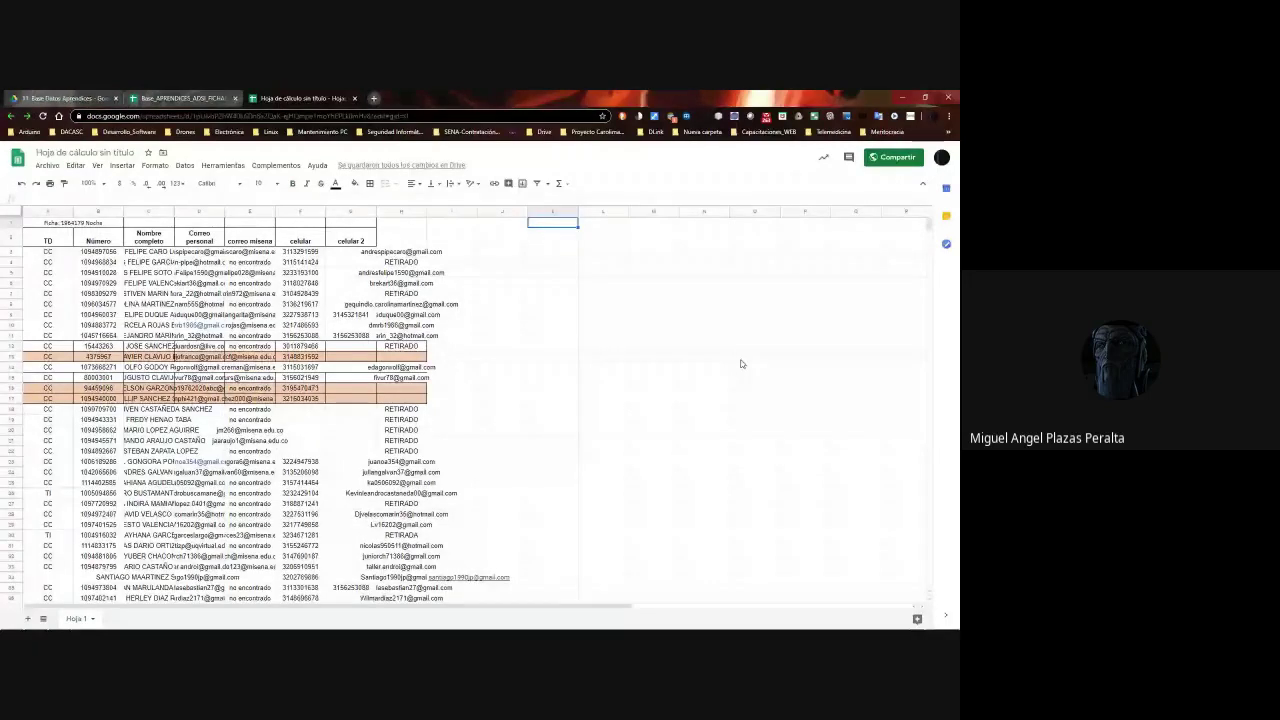
pyautogui.press('Down')
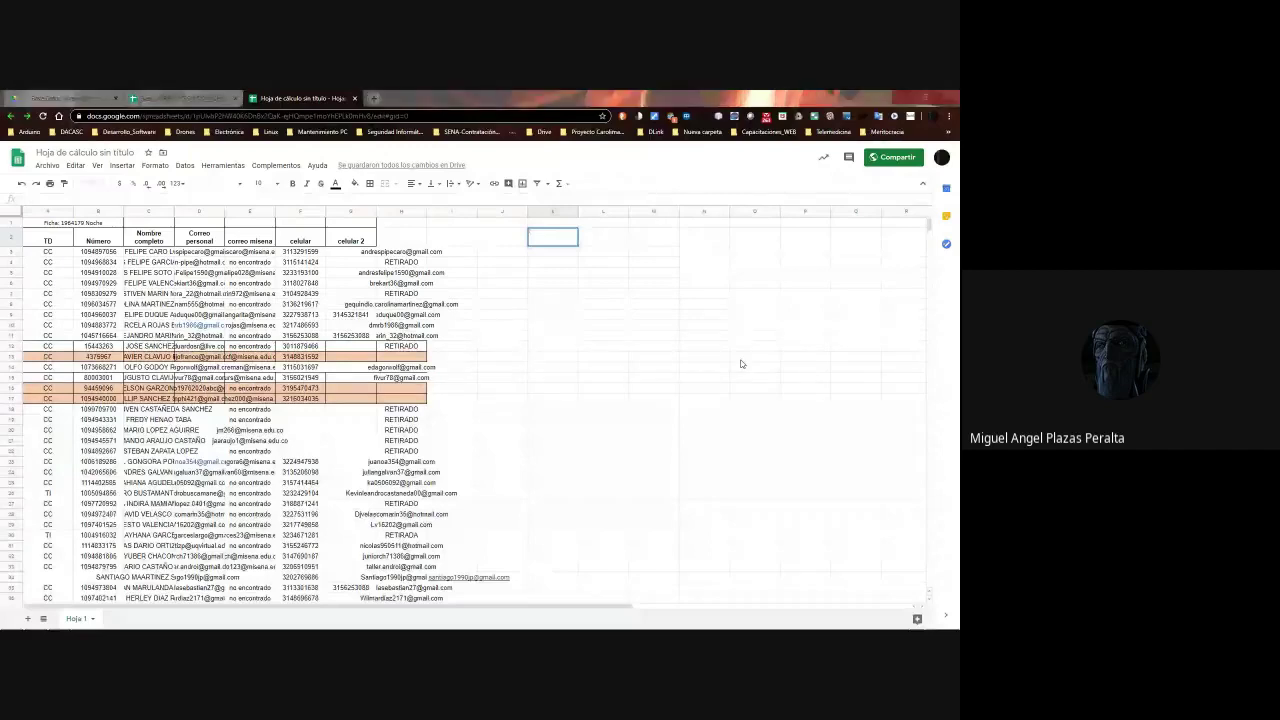
pyautogui.write('17')
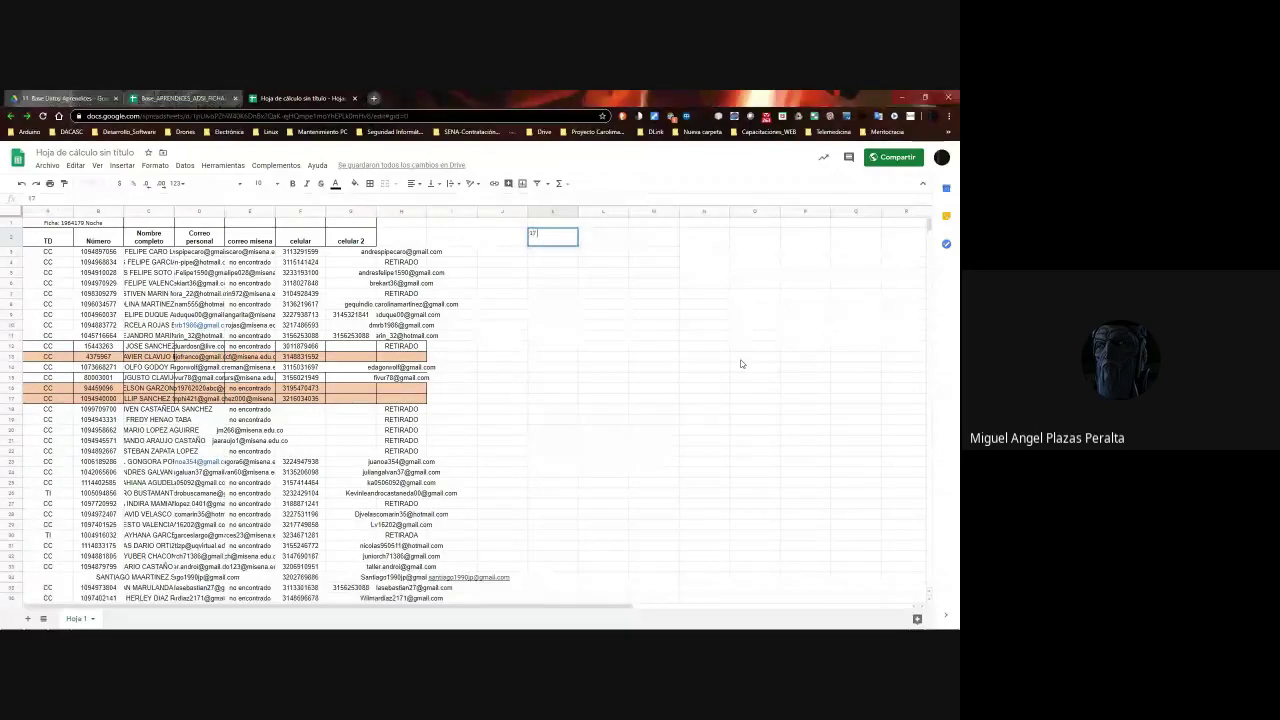
pyautogui.write(' de Abril del 2020')
pyautogui.press('Return')
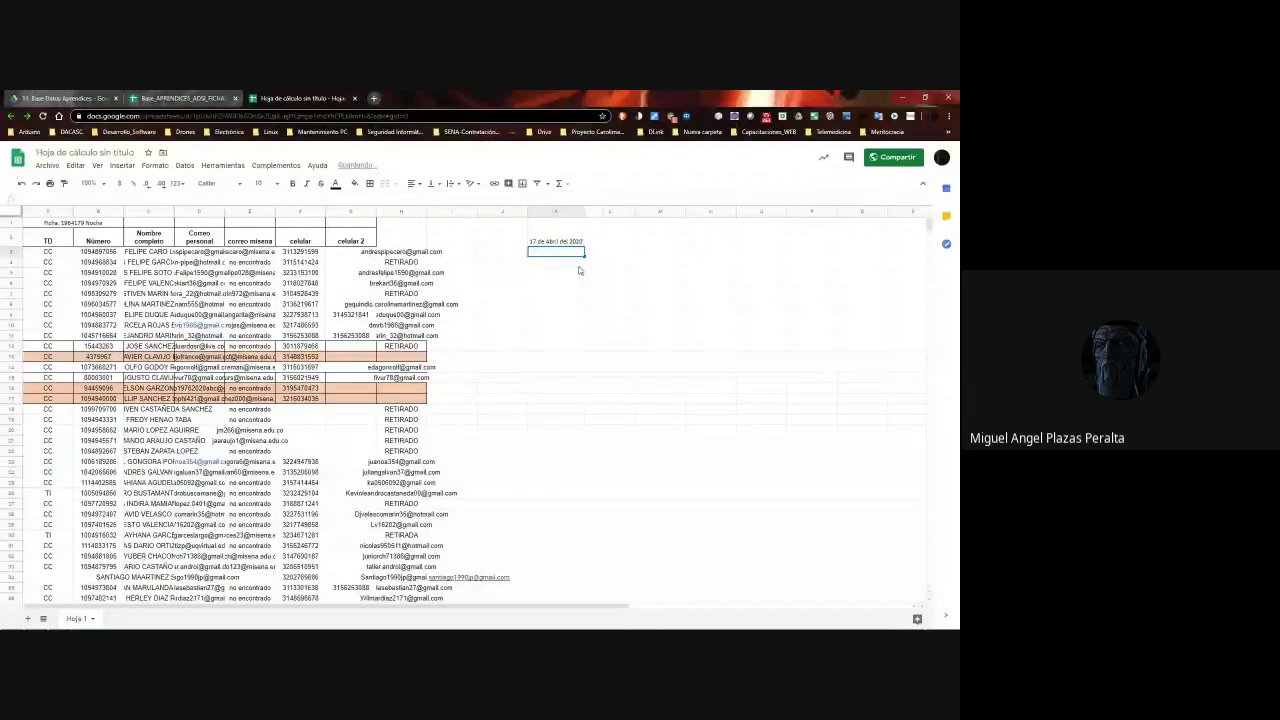
# Fit the widths of the date column and the Nombre completo column to their contents
pyautogui.doubleClick(578, 211)
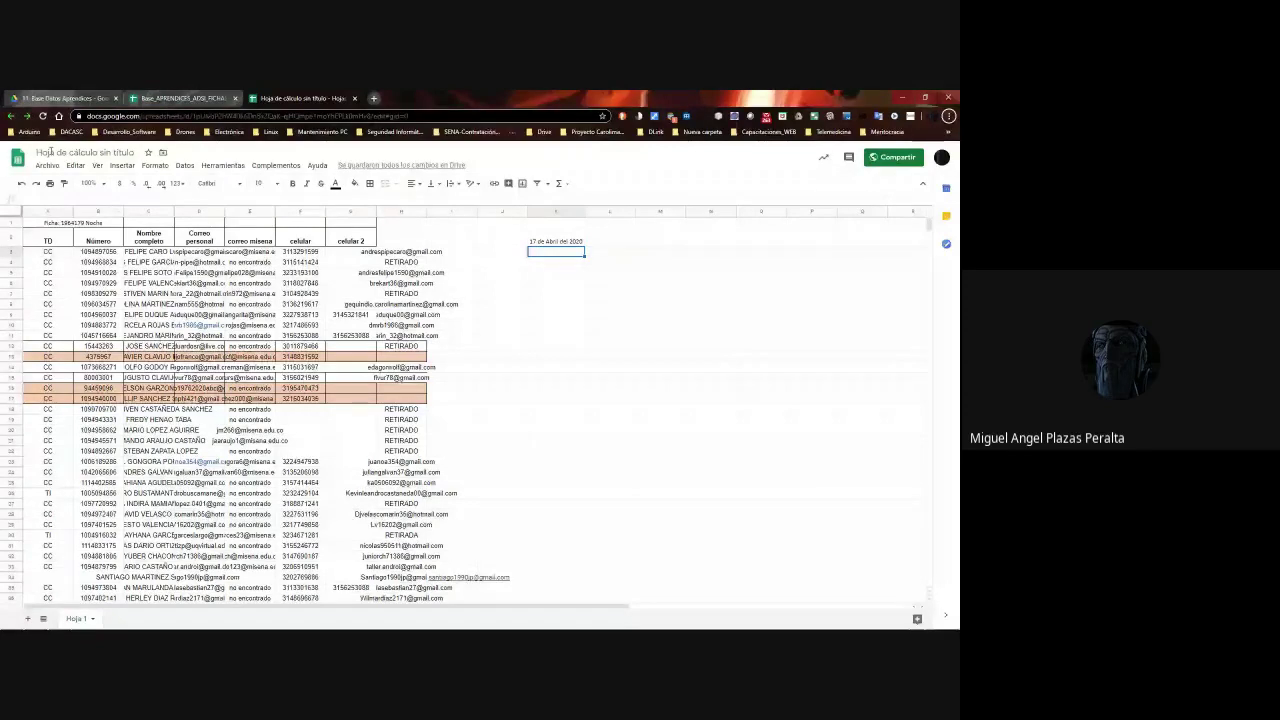
pyautogui.hotkey('alt', 'Tab')
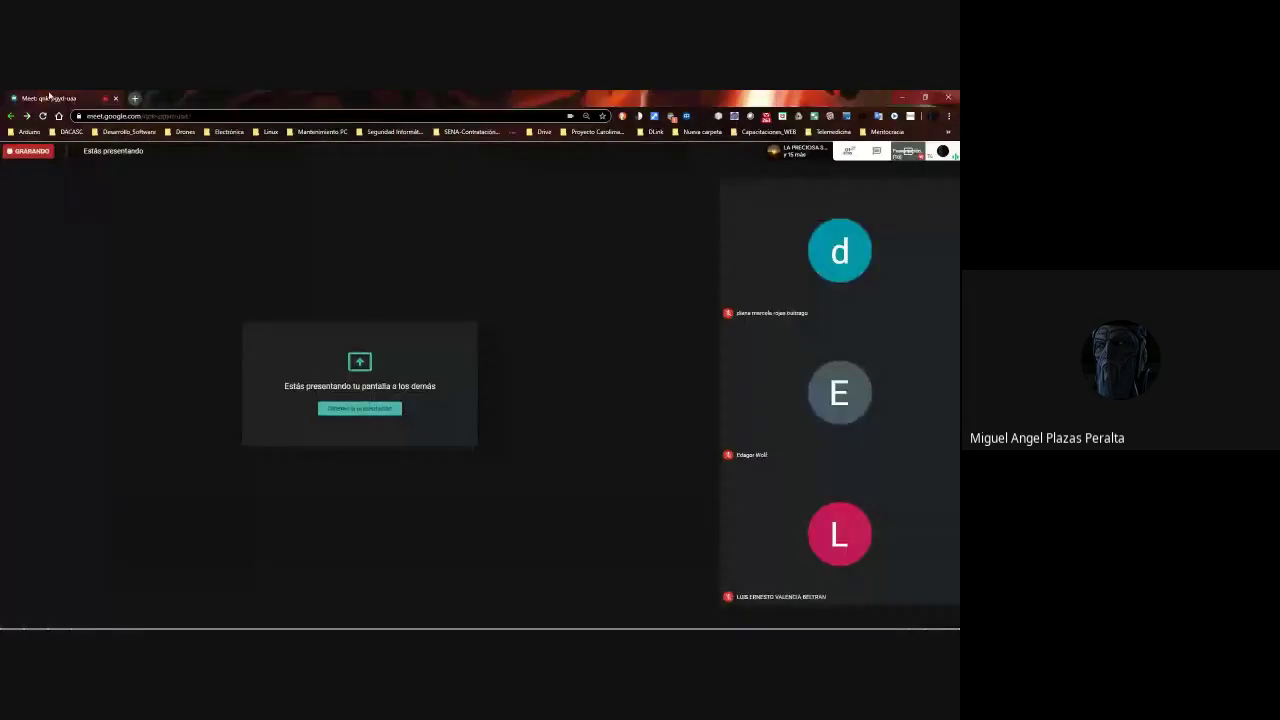
pyautogui.hotkey('alt', 'Tab')
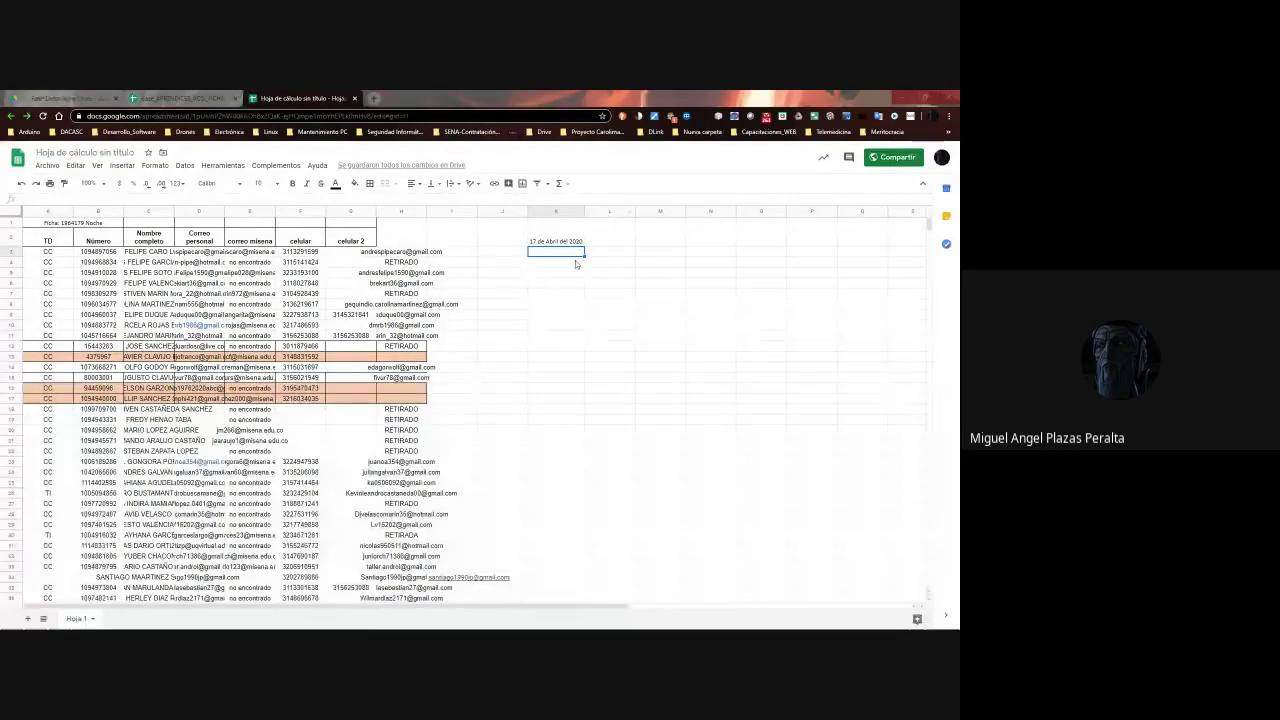
pyautogui.moveTo(174, 211); pyautogui.dragTo(174, 211)
pyautogui.doubleClick(174, 211)
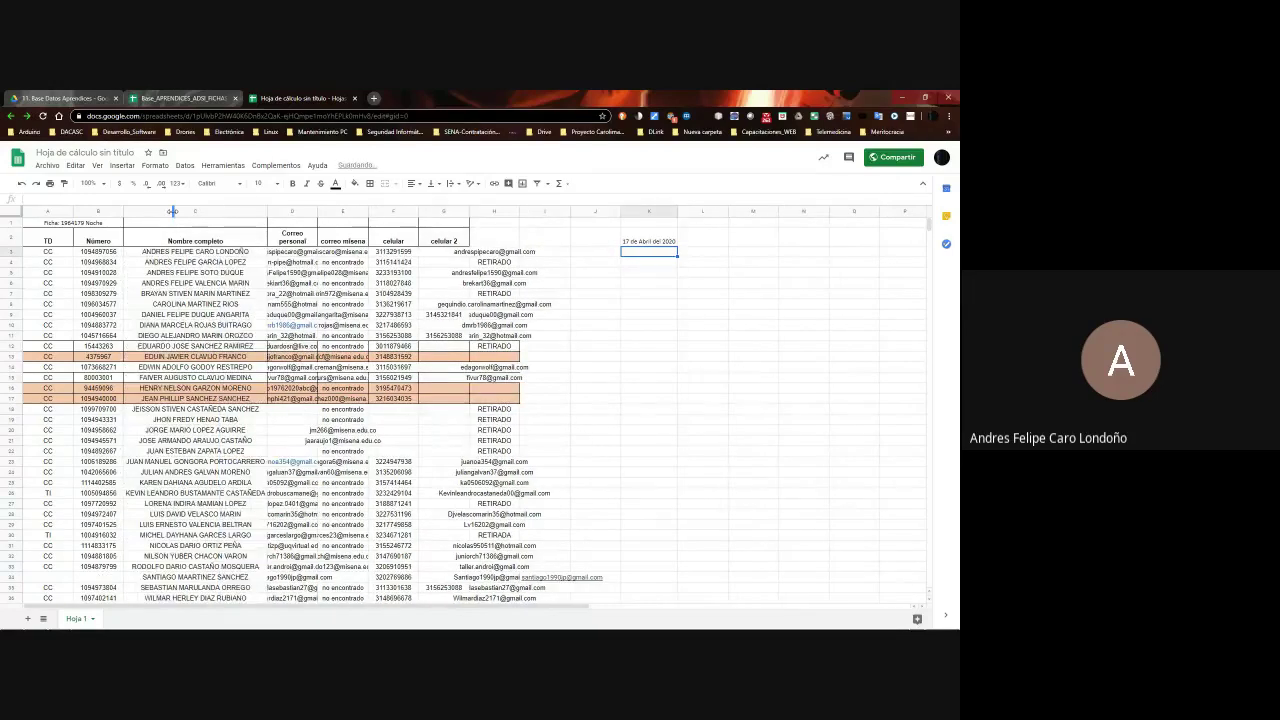
# Record attendance in the 17 de Abril del 2020 column: Si in rows 3 and 6, and No in row 7
pyautogui.doubleClick(655, 253)
pyautogui.write('si')
pyautogui.press('Return')
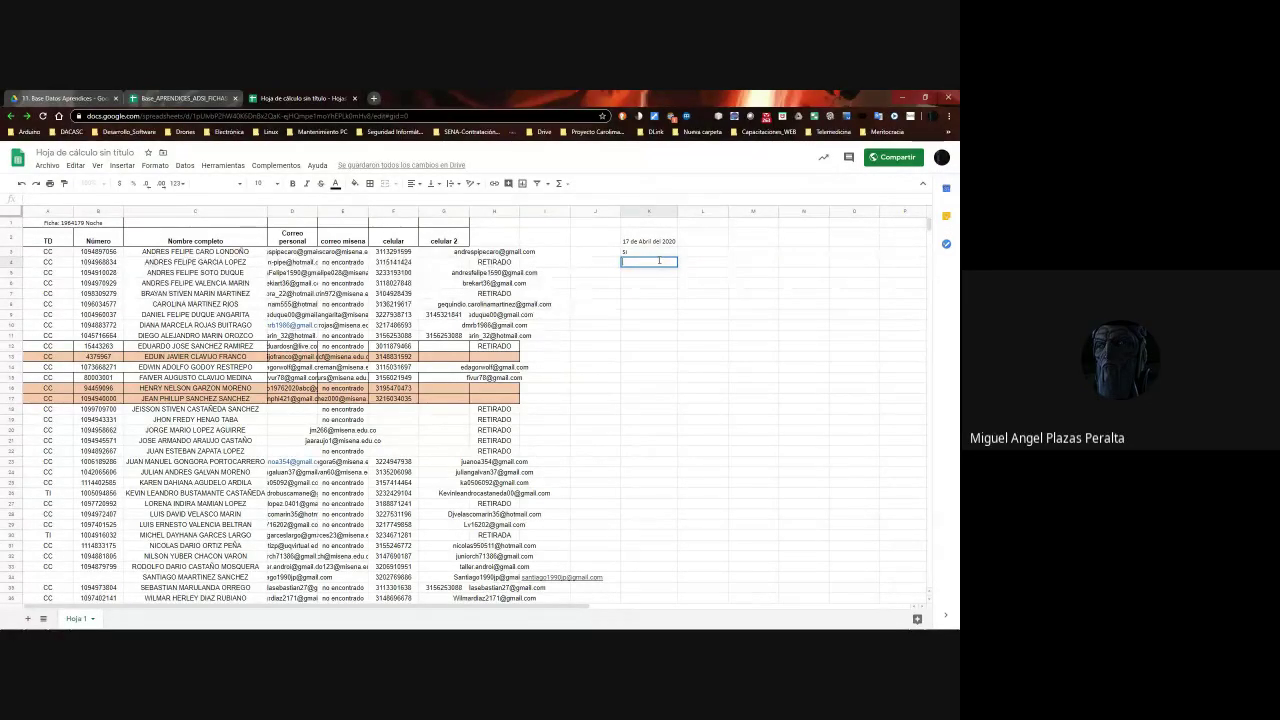
pyautogui.press('Down')
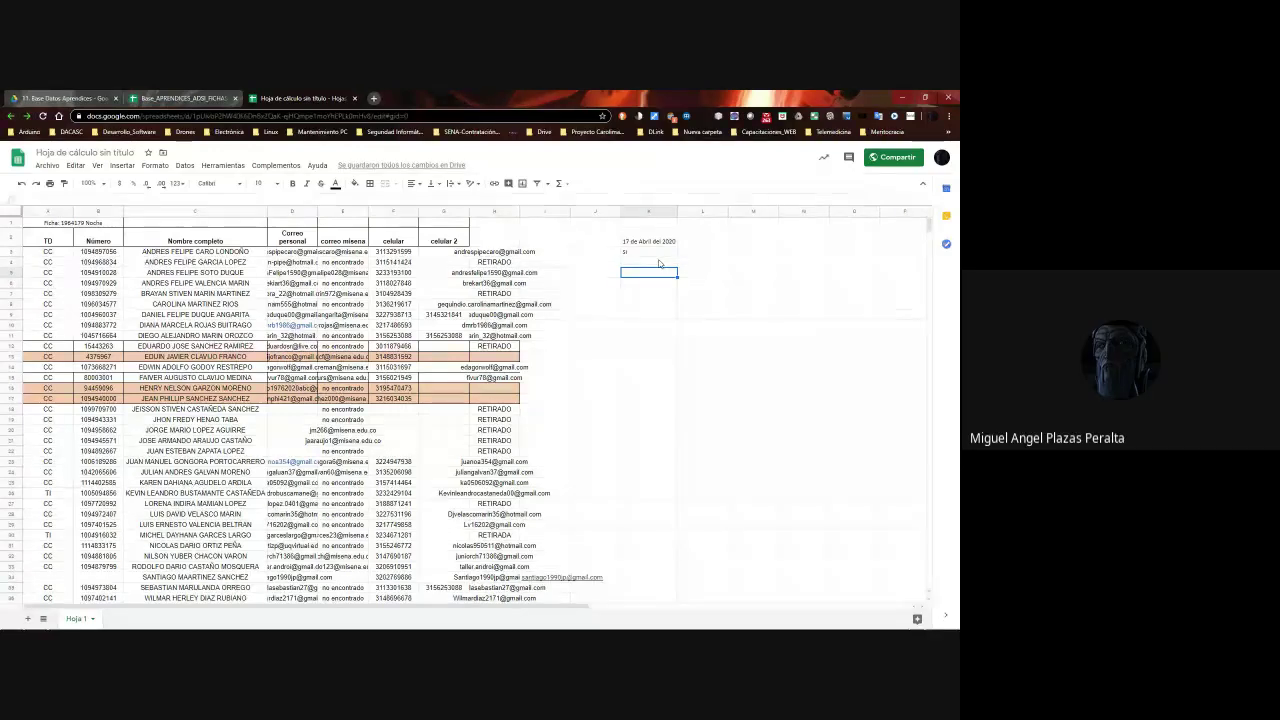
pyautogui.press('Down')
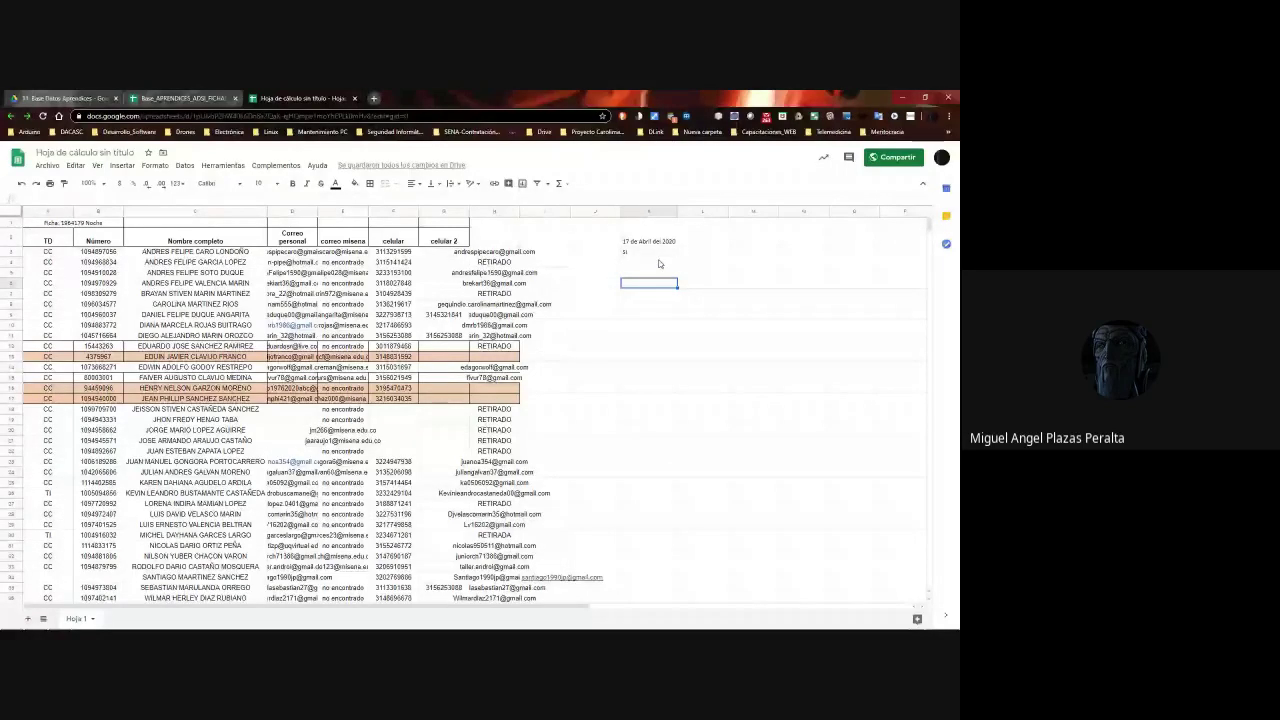
pyautogui.write('si')
pyautogui.press('Return')
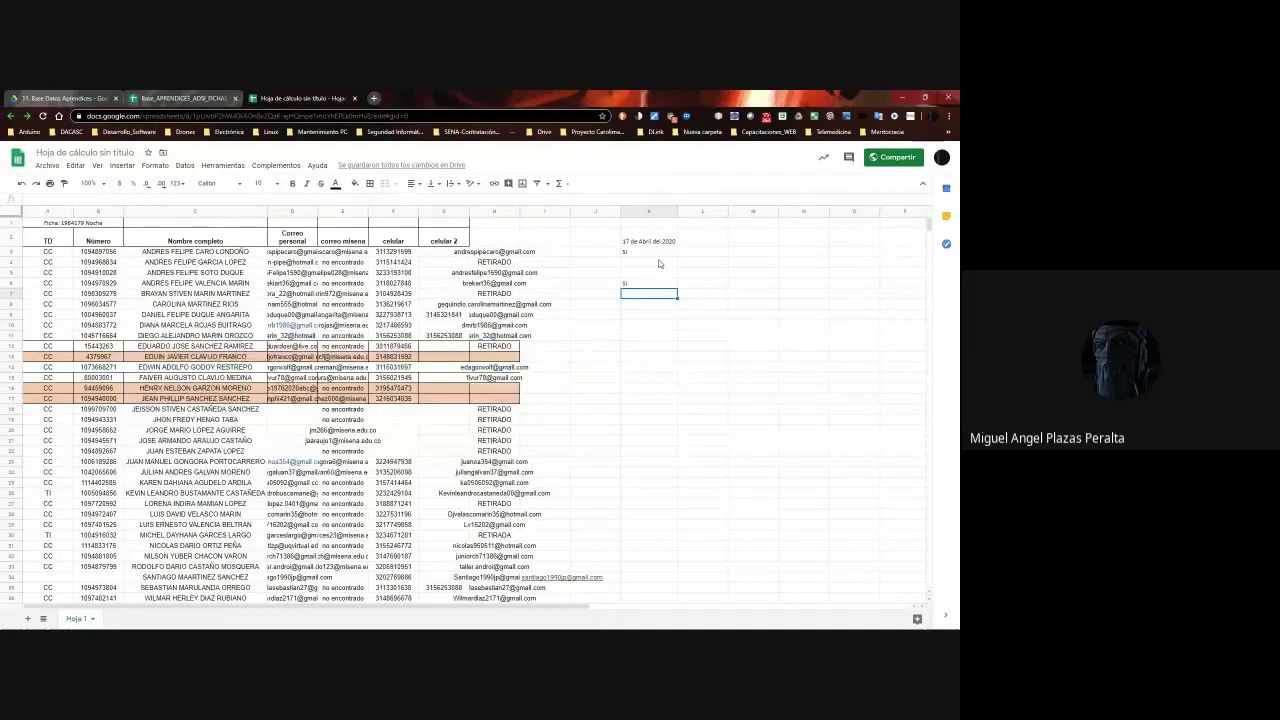
pyautogui.write('n')
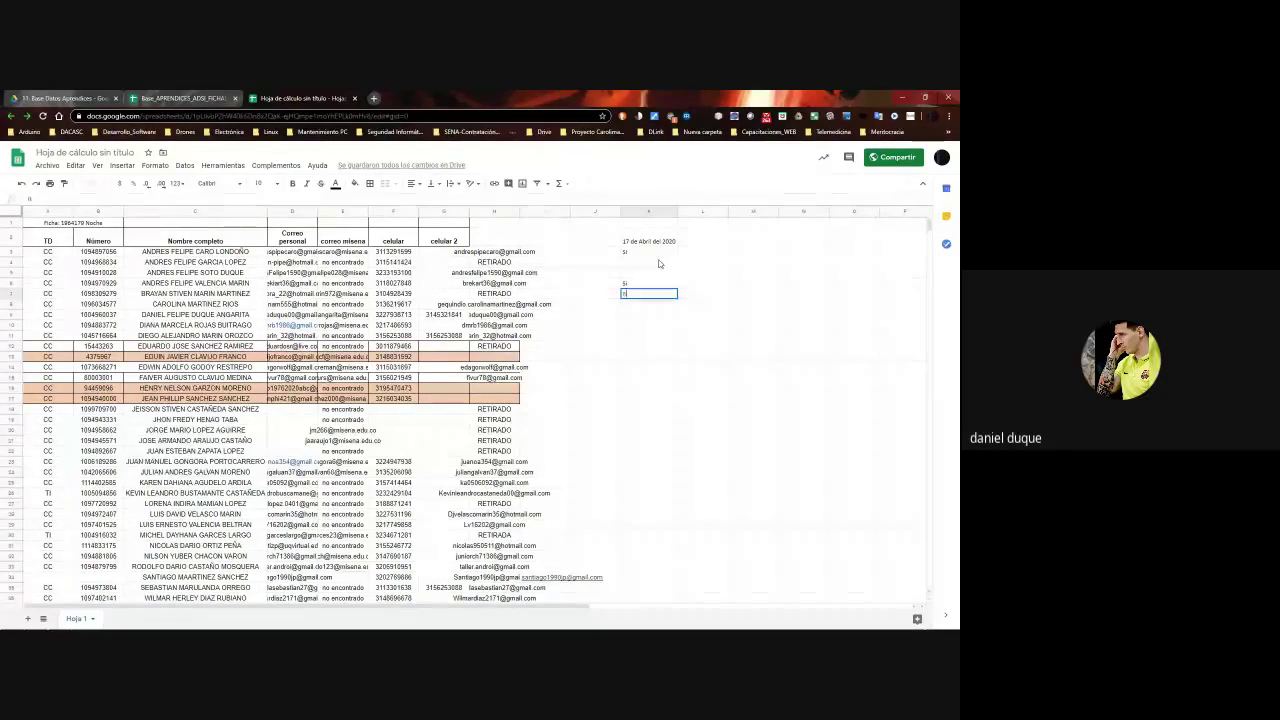
pyautogui.press('Return')
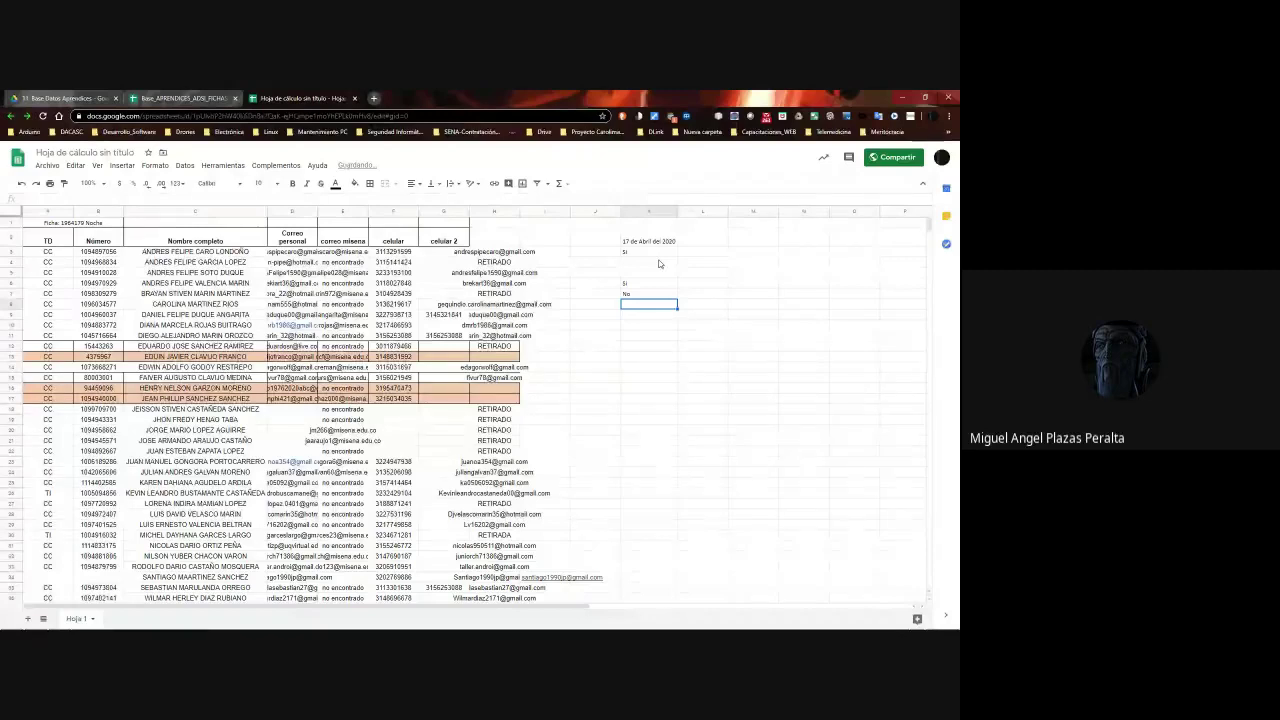
# Mark attendance as Si in rows 8 to 11 of the 17 de Abril del 2020 column
pyautogui.write('Si')
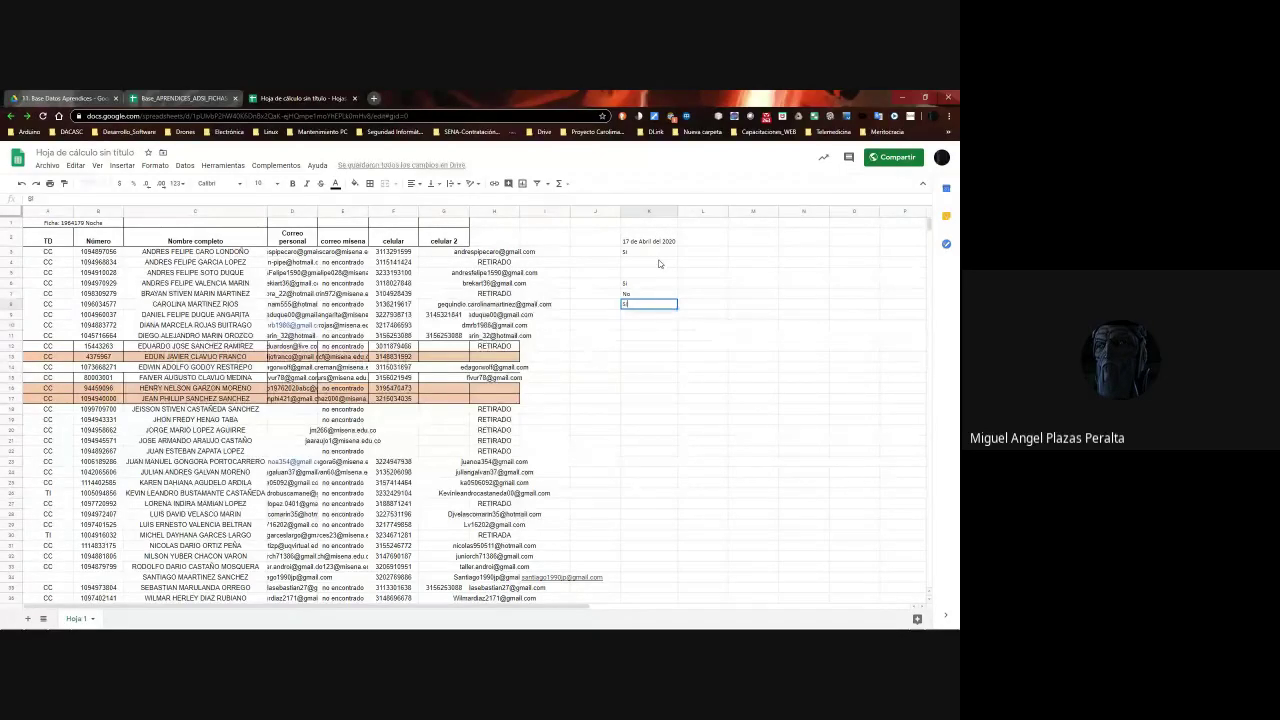
pyautogui.press('BackSpace')
pyautogui.press('Return')
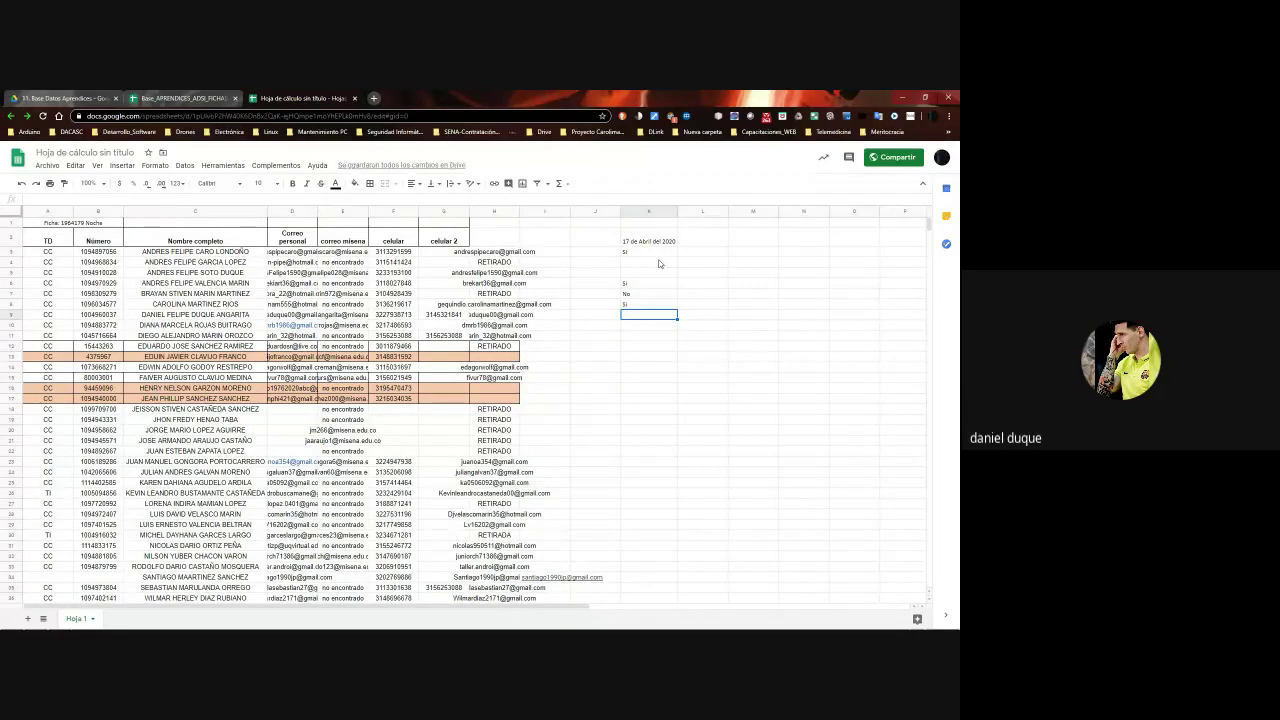
pyautogui.write('Si')
pyautogui.press('Return')
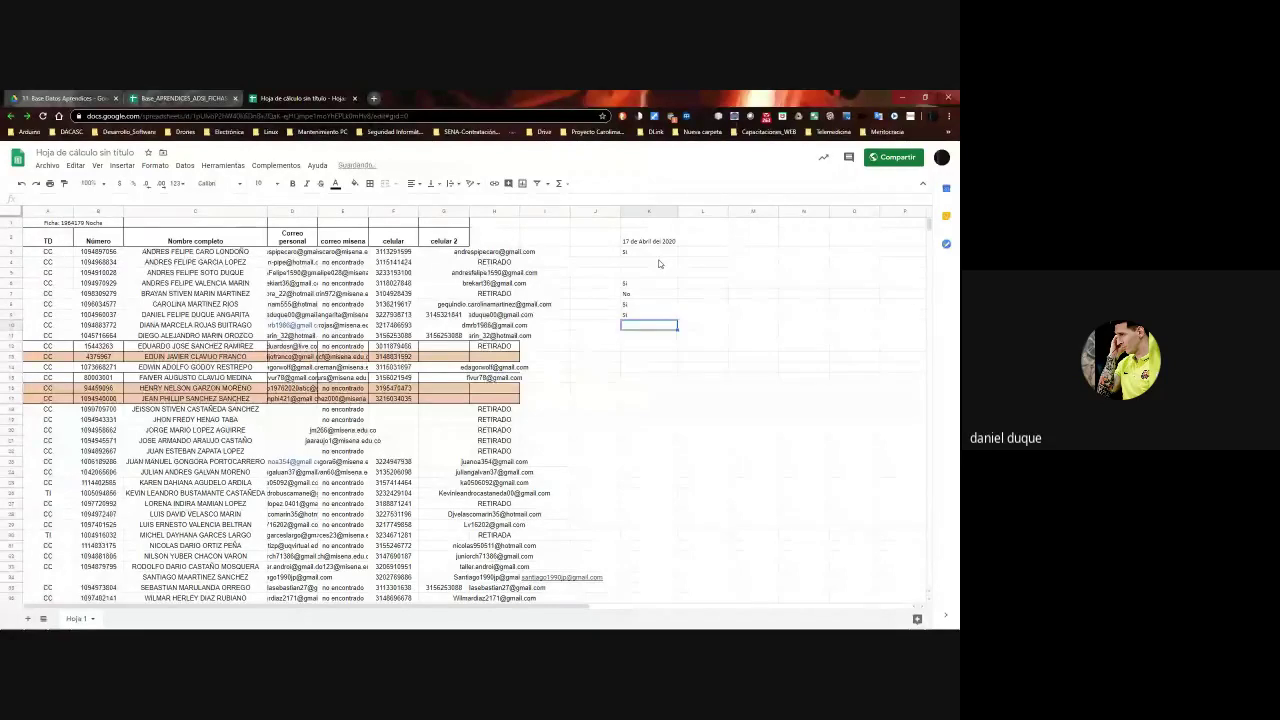
pyautogui.write('Si')
pyautogui.press('Return')
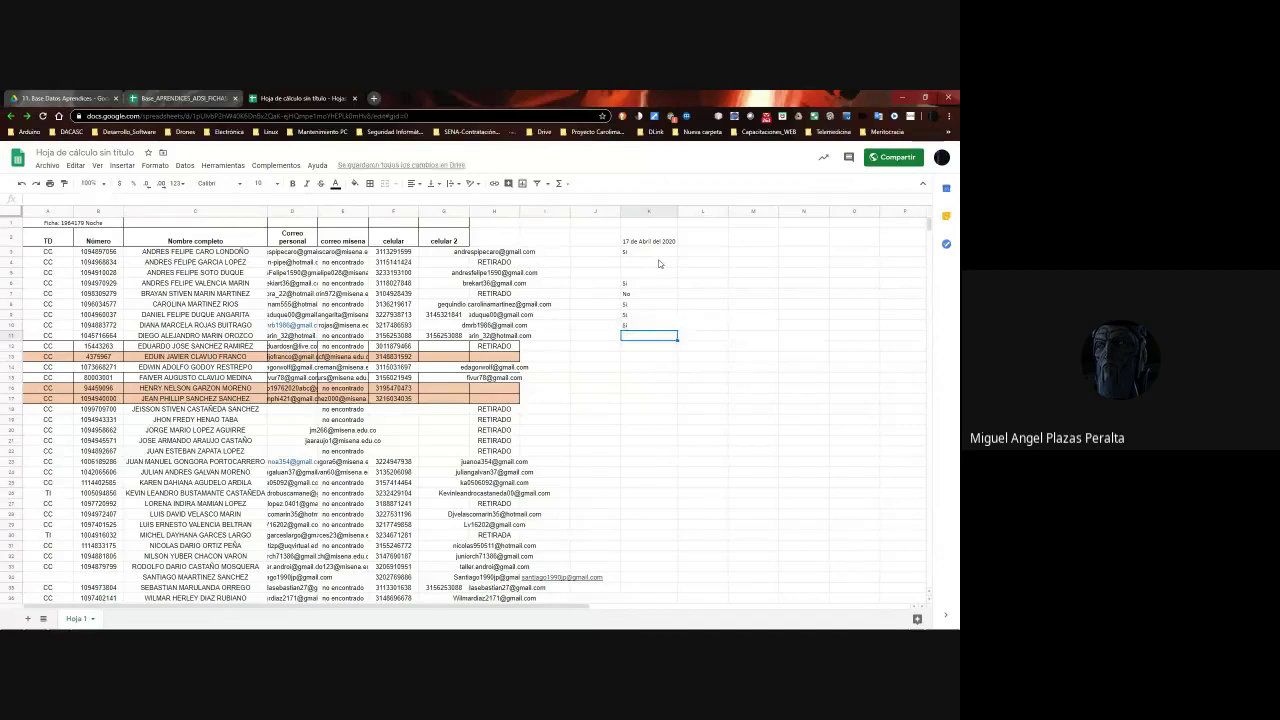
pyautogui.write('Si')
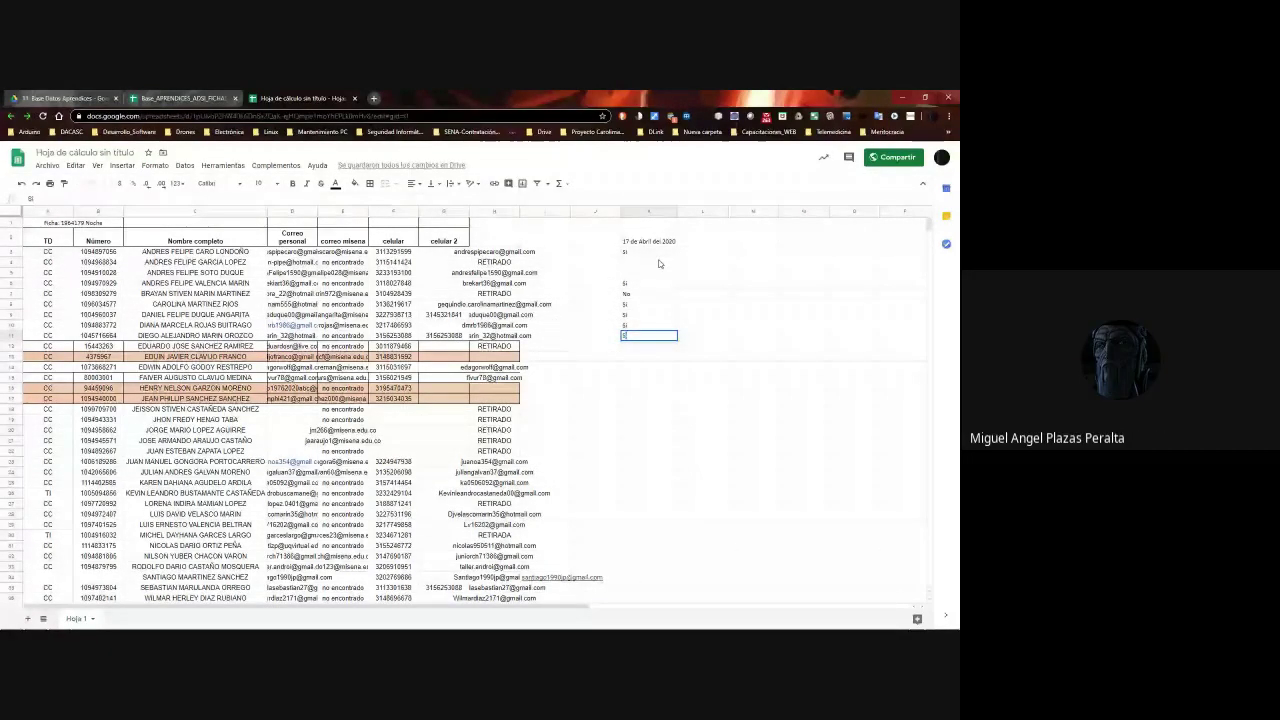
pyautogui.press('Return')
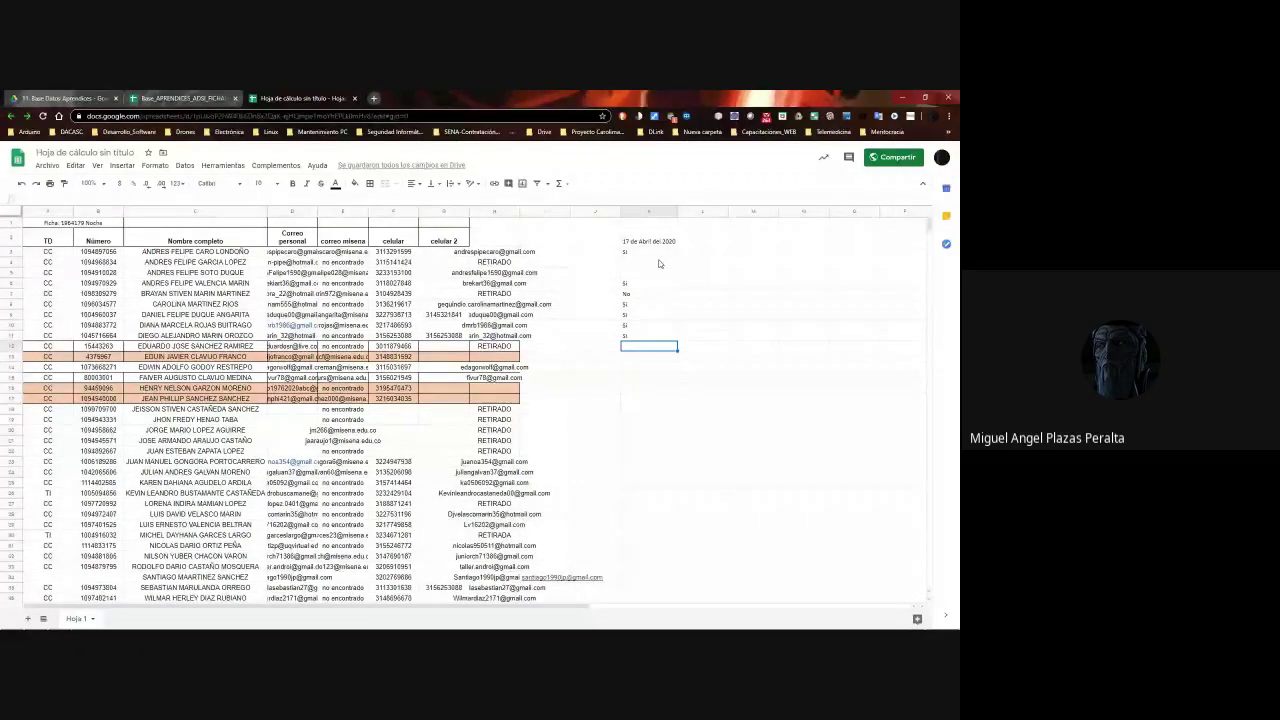
# Skip rows 12 and 13 and enter Si in rows 14 and 15 of the attendance column
pyautogui.press('Down')
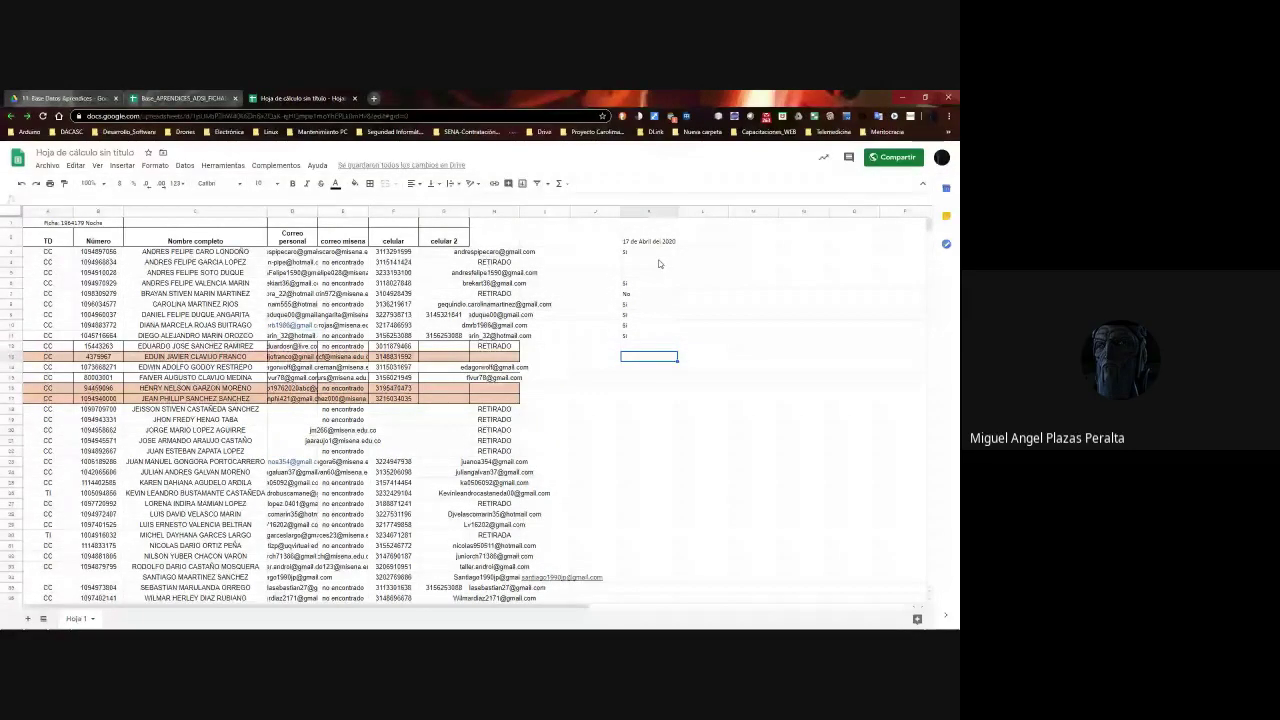
pyautogui.press('Down')
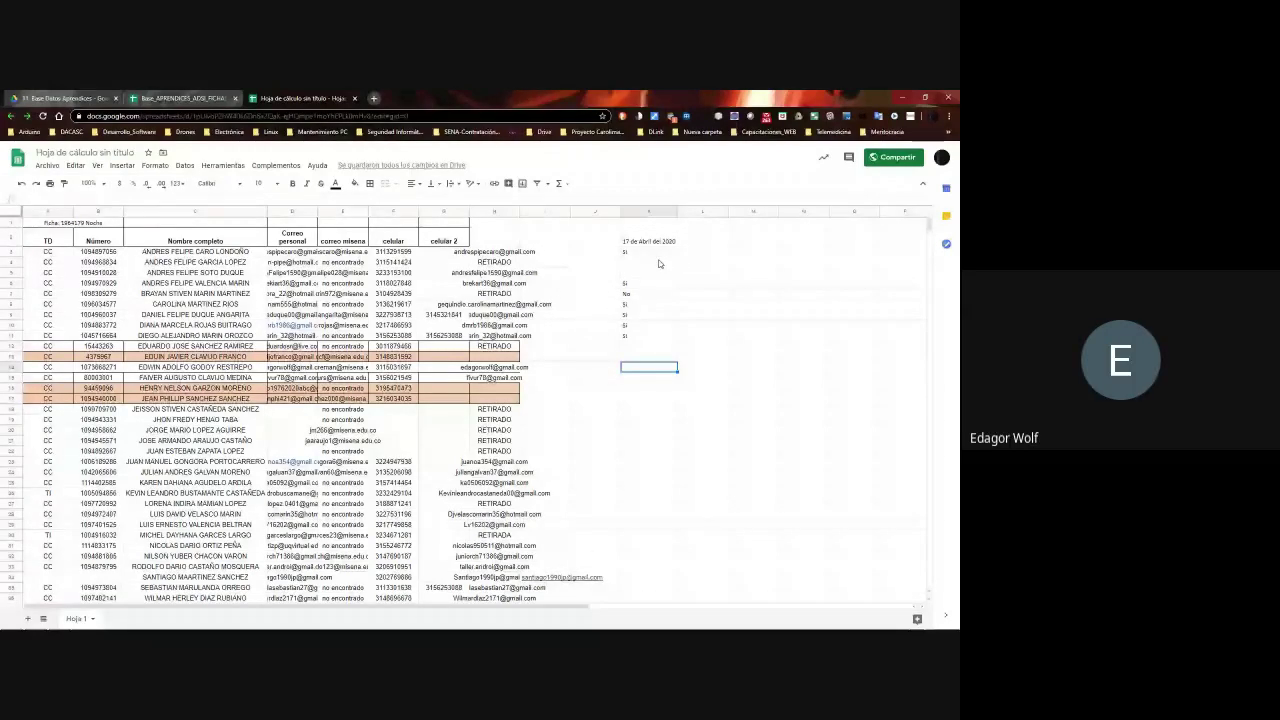
pyautogui.write('Si')
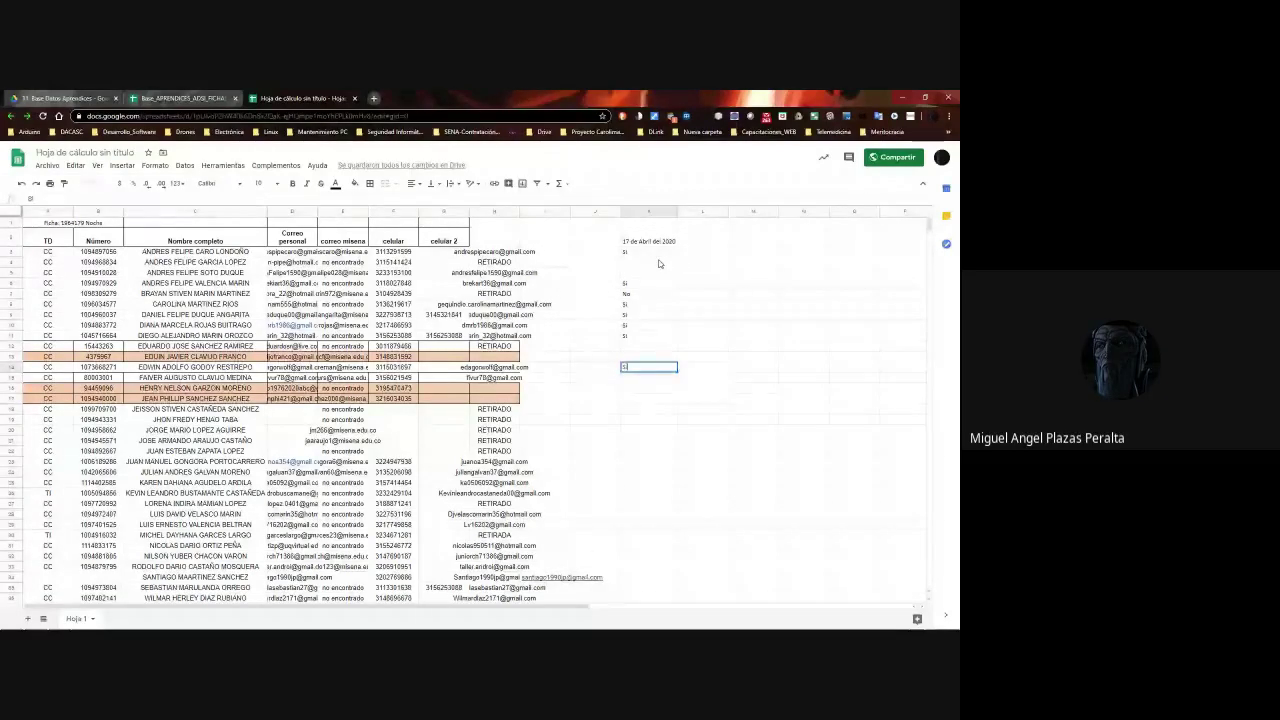
pyautogui.press('Return')
pyautogui.write('Si')
pyautogui.press('Return')
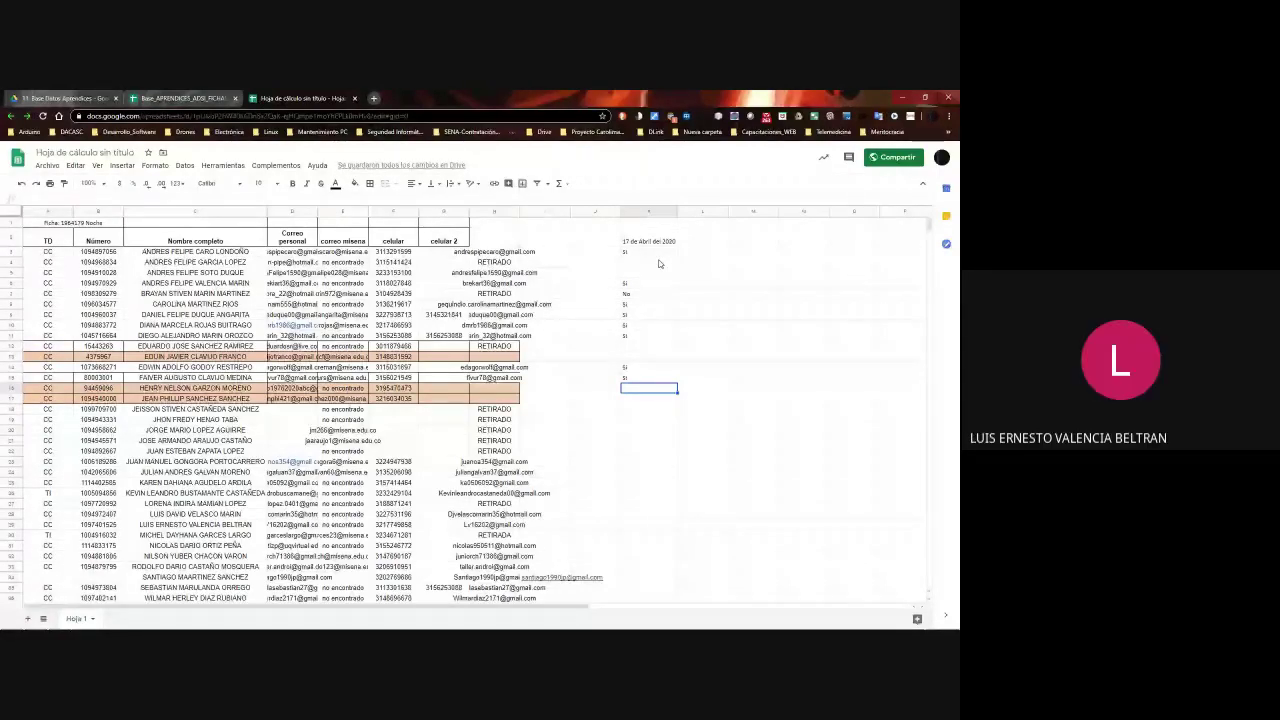
# Leave rows 16 to 22 blank and record Si in rows 23 and 24 of the attendance column
pyautogui.press('Down')
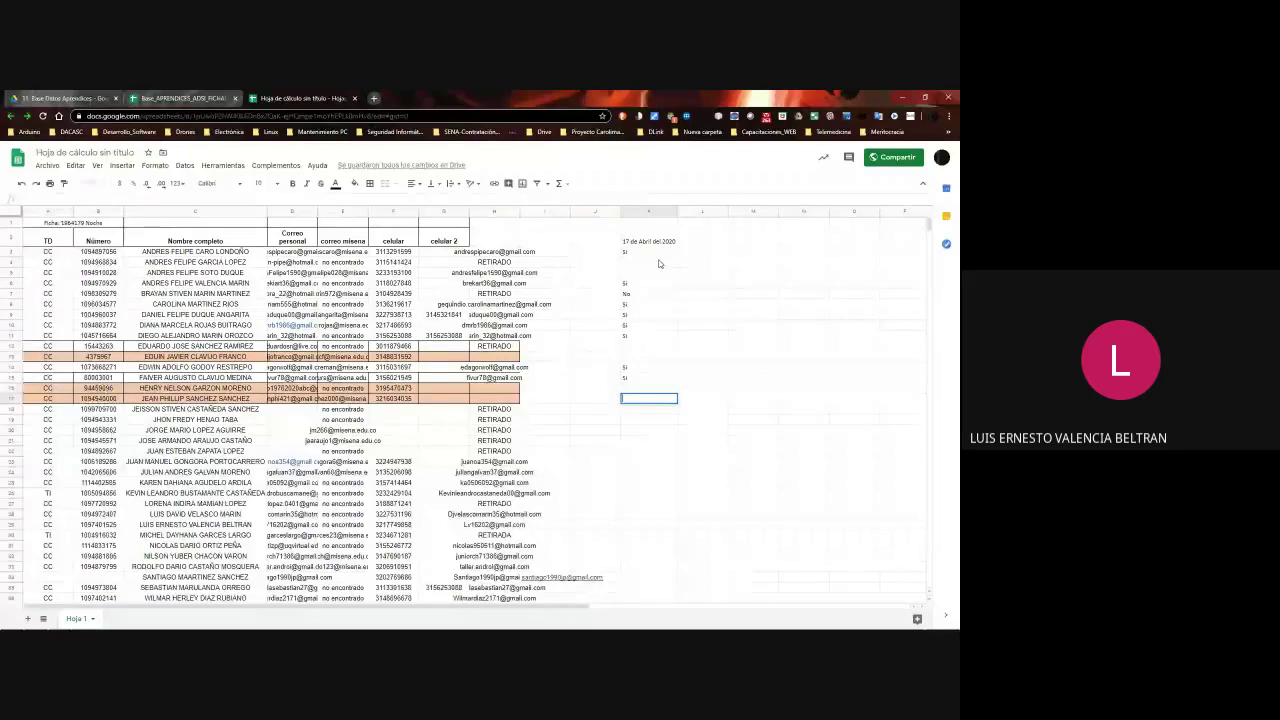
pyautogui.press('Down')
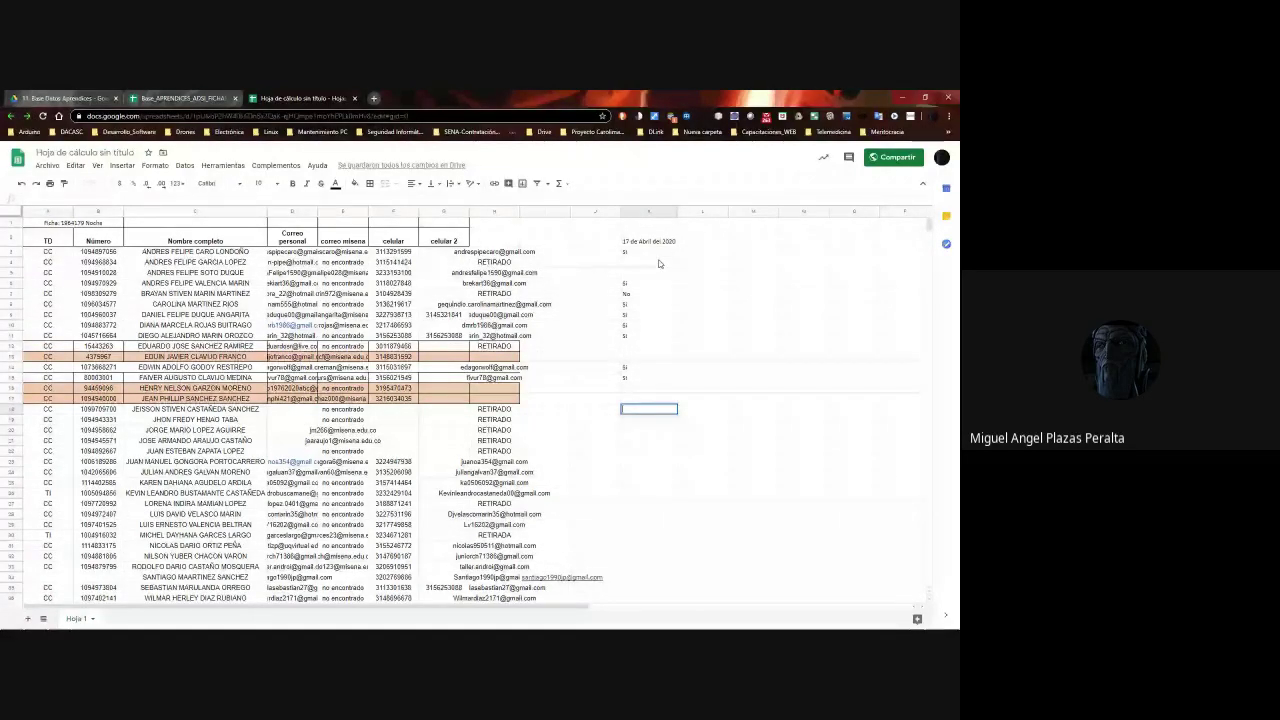
pyautogui.press('Down')
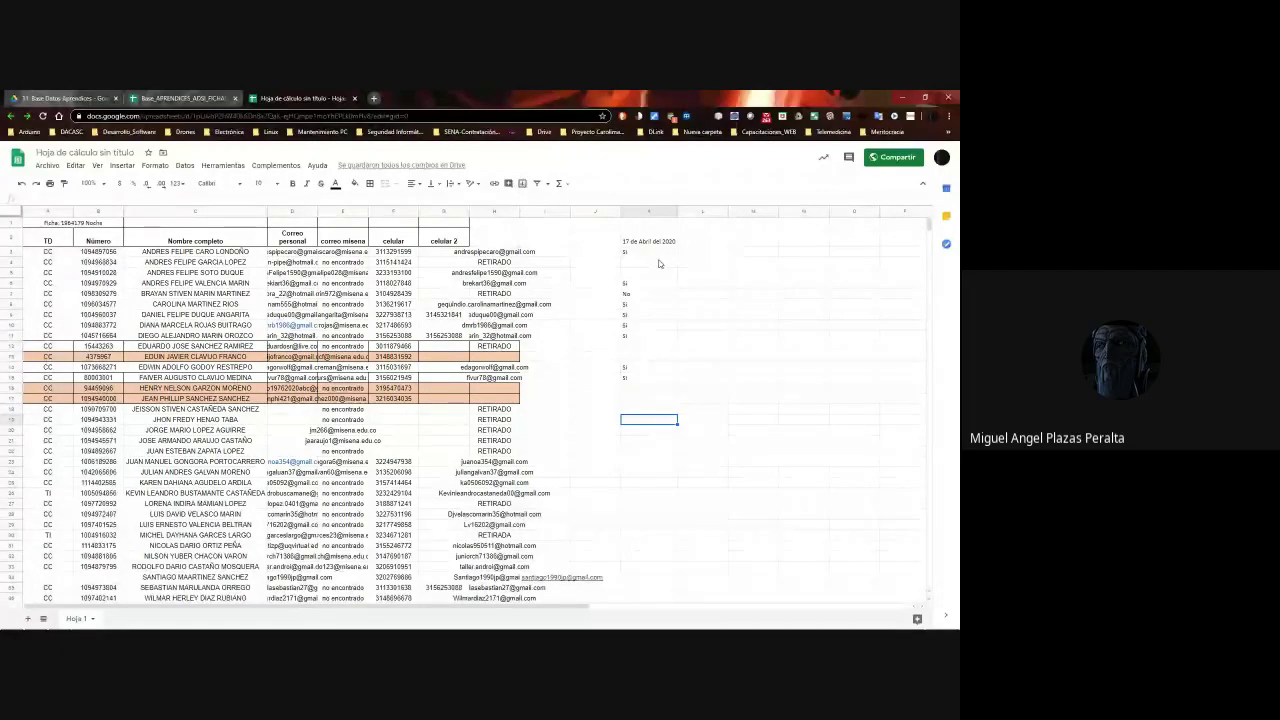
pyautogui.press('Down')
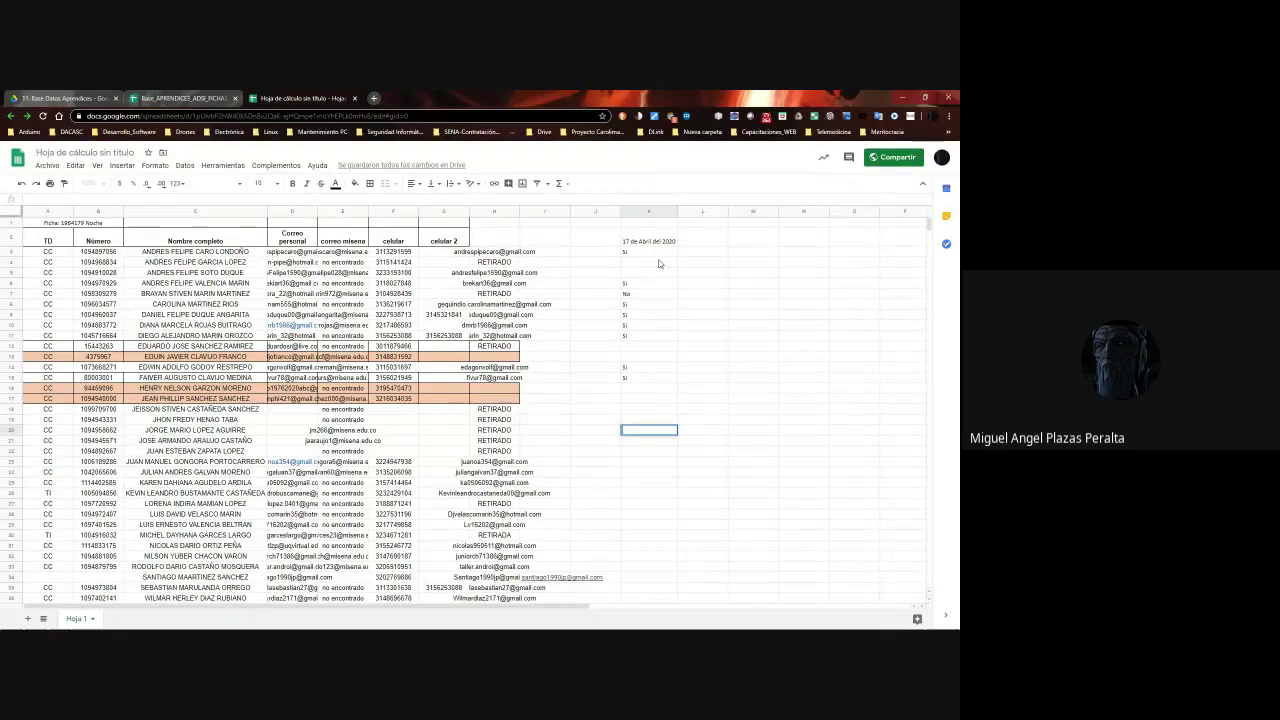
pyautogui.press('Down')
pyautogui.press('Down')
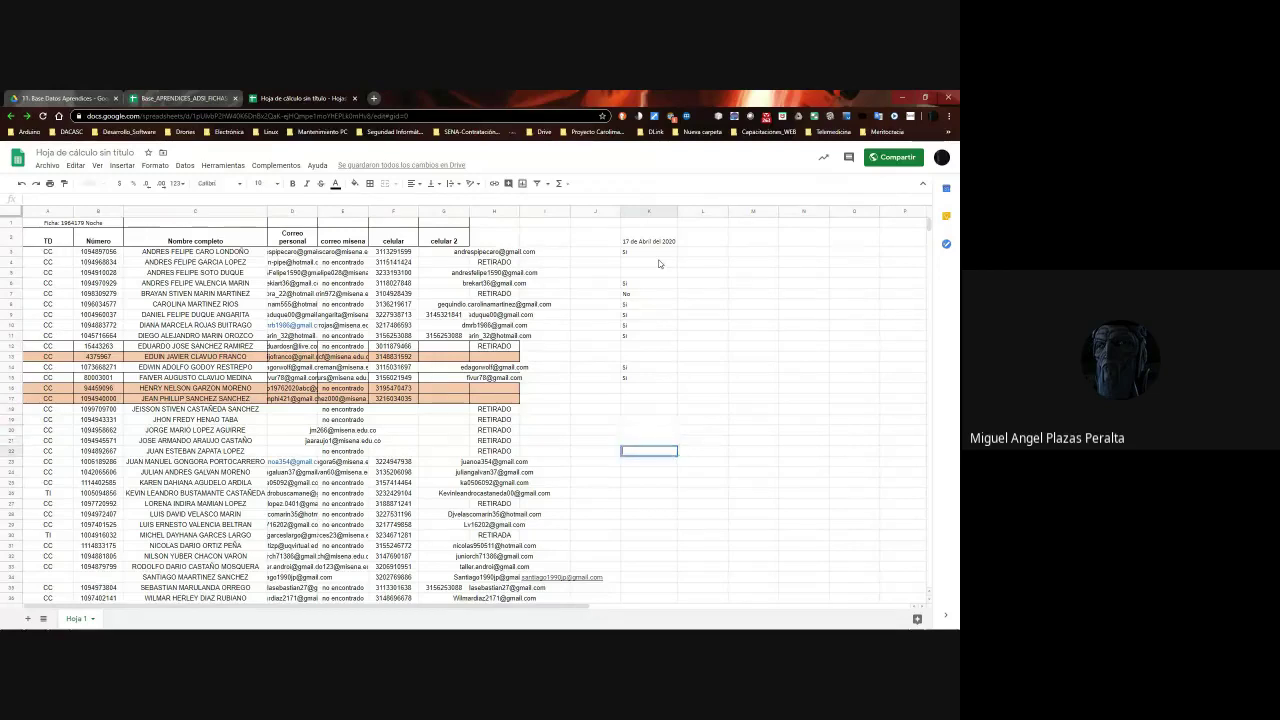
pyautogui.press('Down')
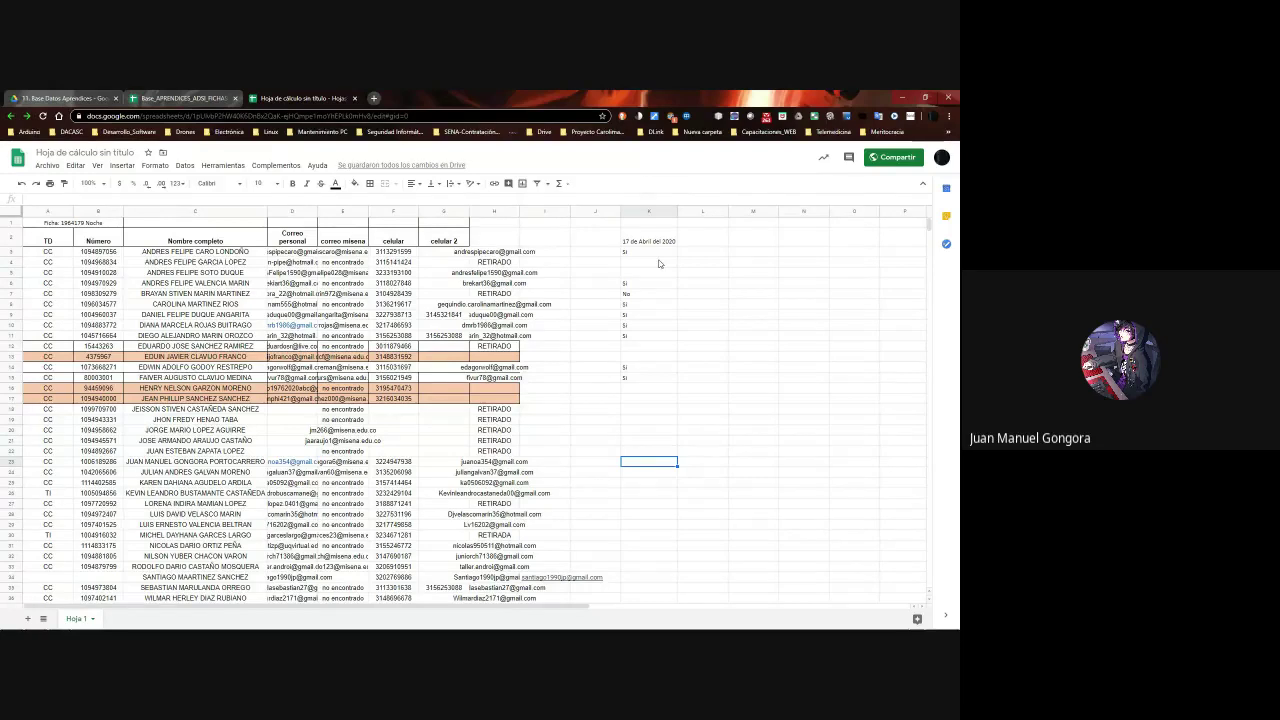
pyautogui.write('Si')
pyautogui.press('Return')
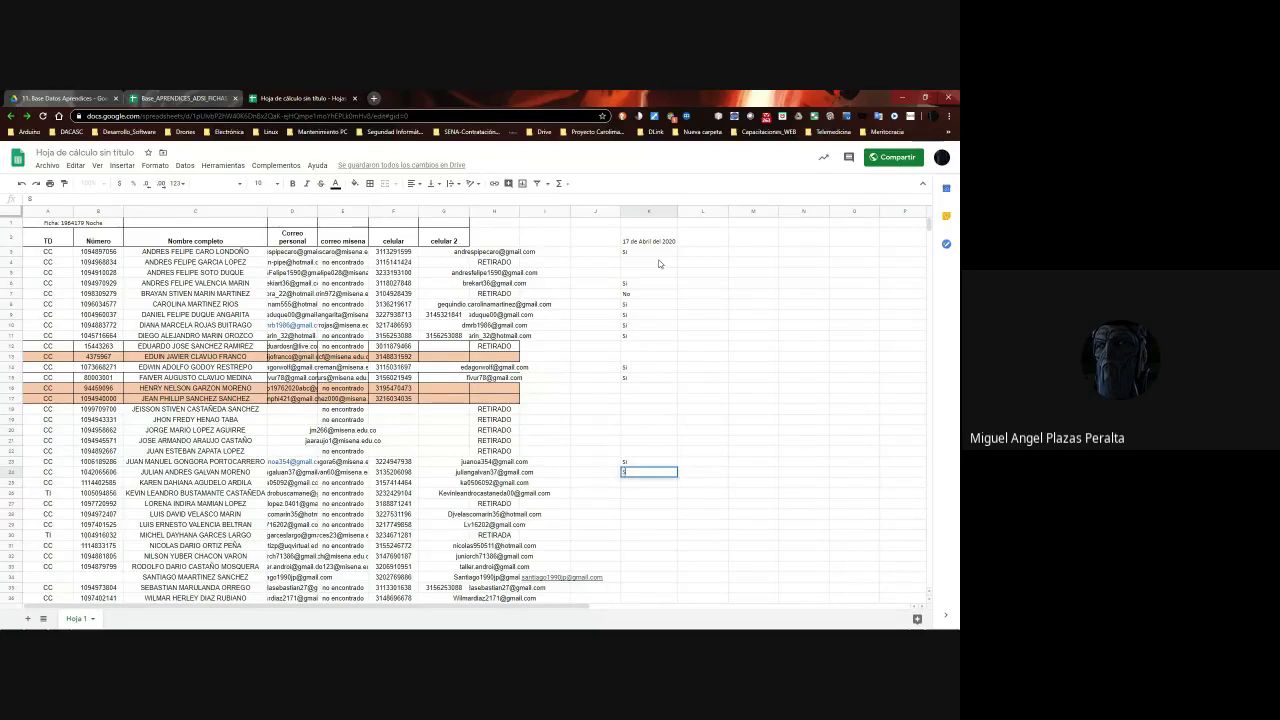
pyautogui.write('Si')
pyautogui.press('Return')
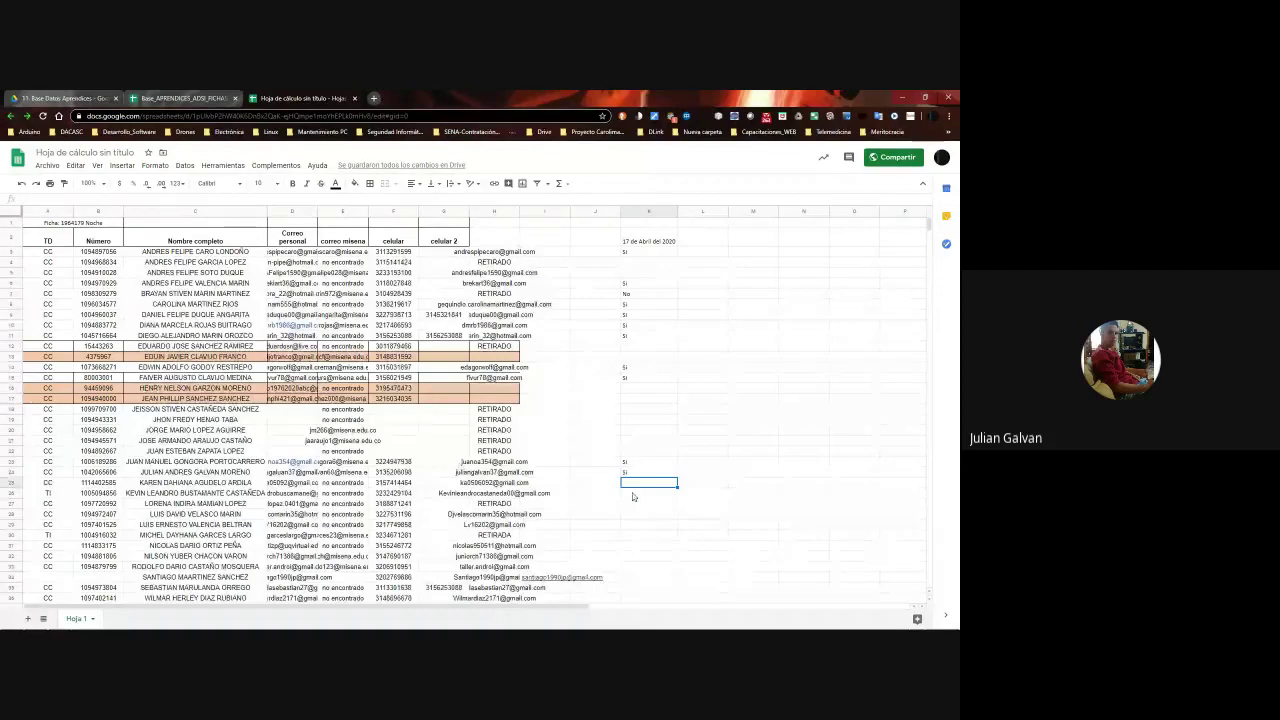
# Enter Si as the attendance for the apprentices in rows 25 and 26
pyautogui.doubleClick(627, 483)
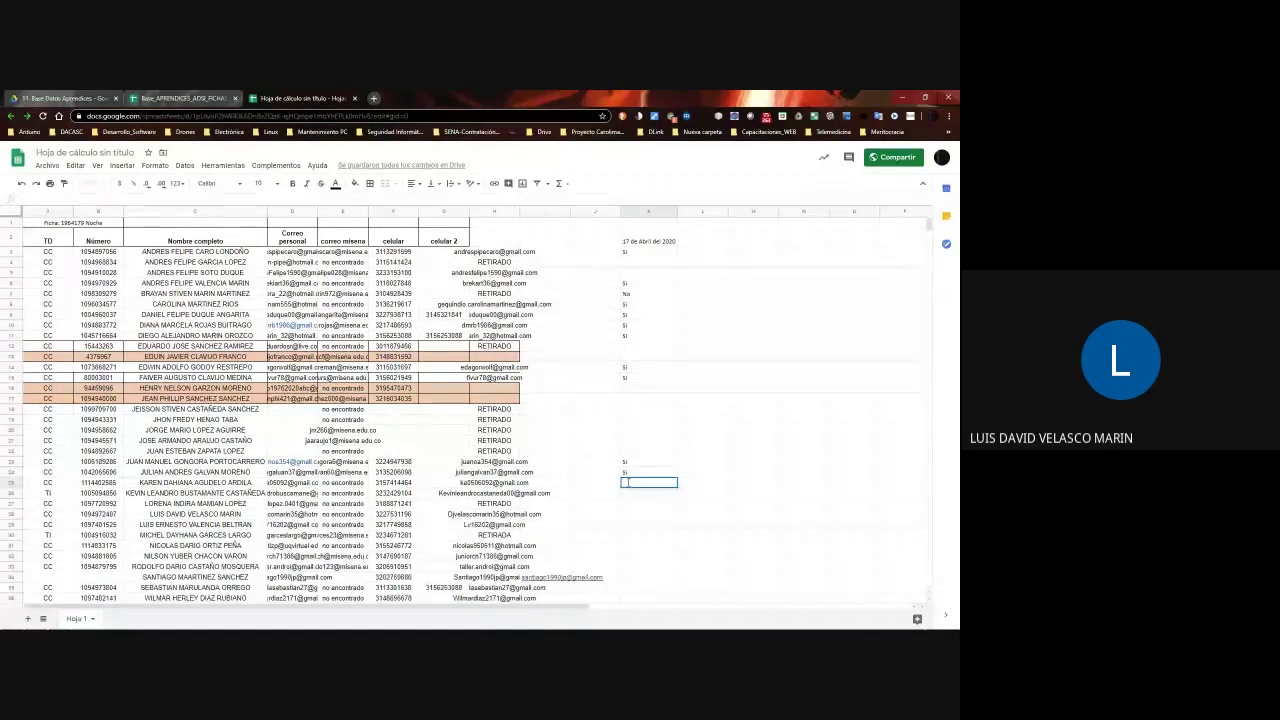
pyautogui.write('Si')
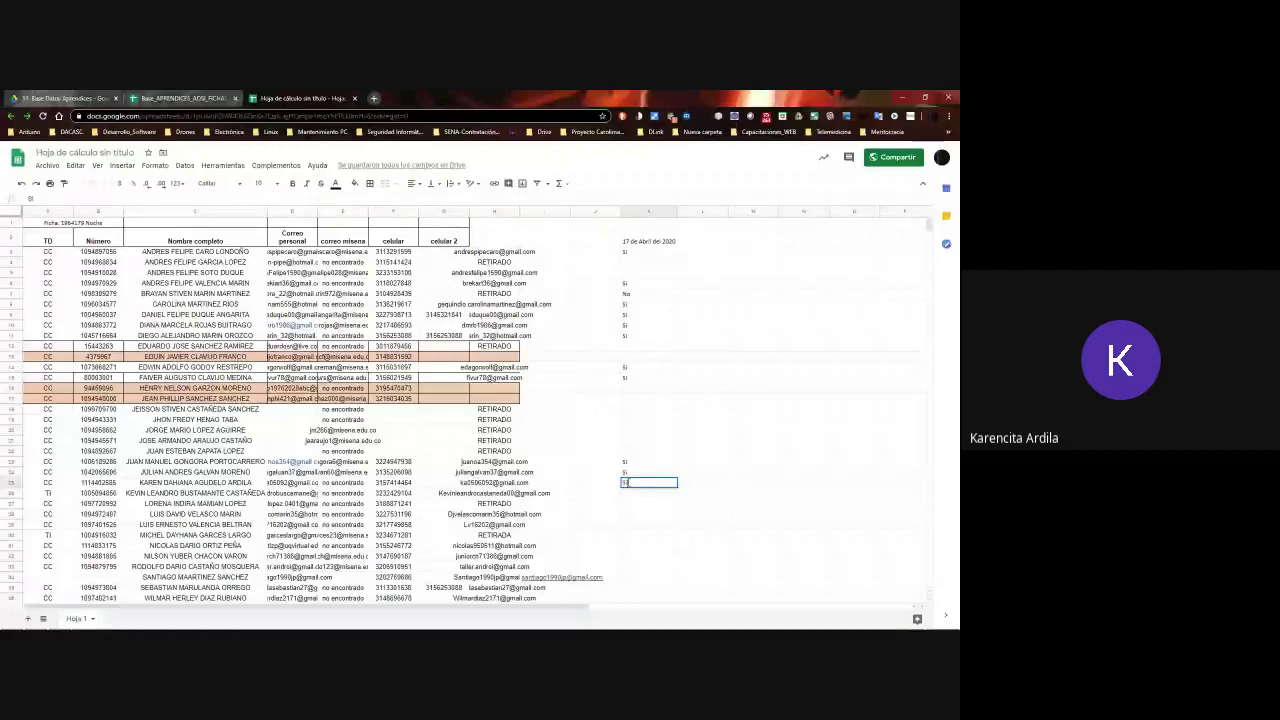
pyautogui.press('Return')
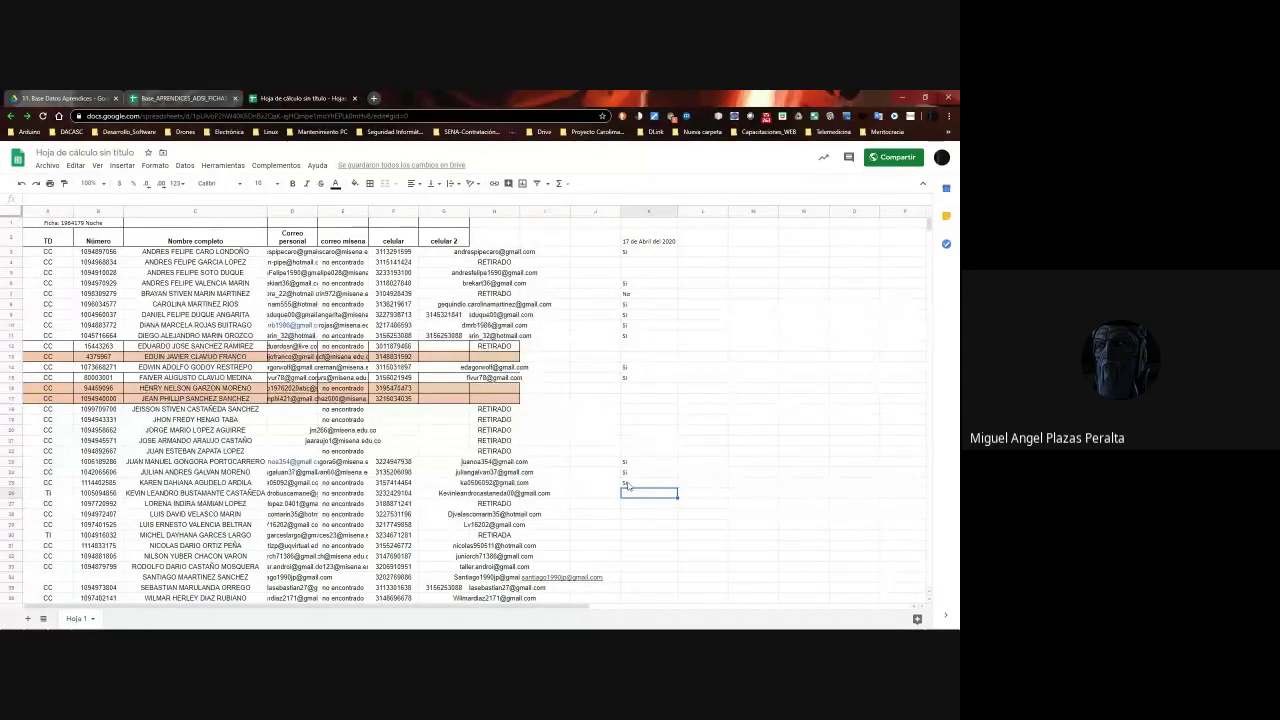
pyautogui.write('Si')
pyautogui.press('Return')
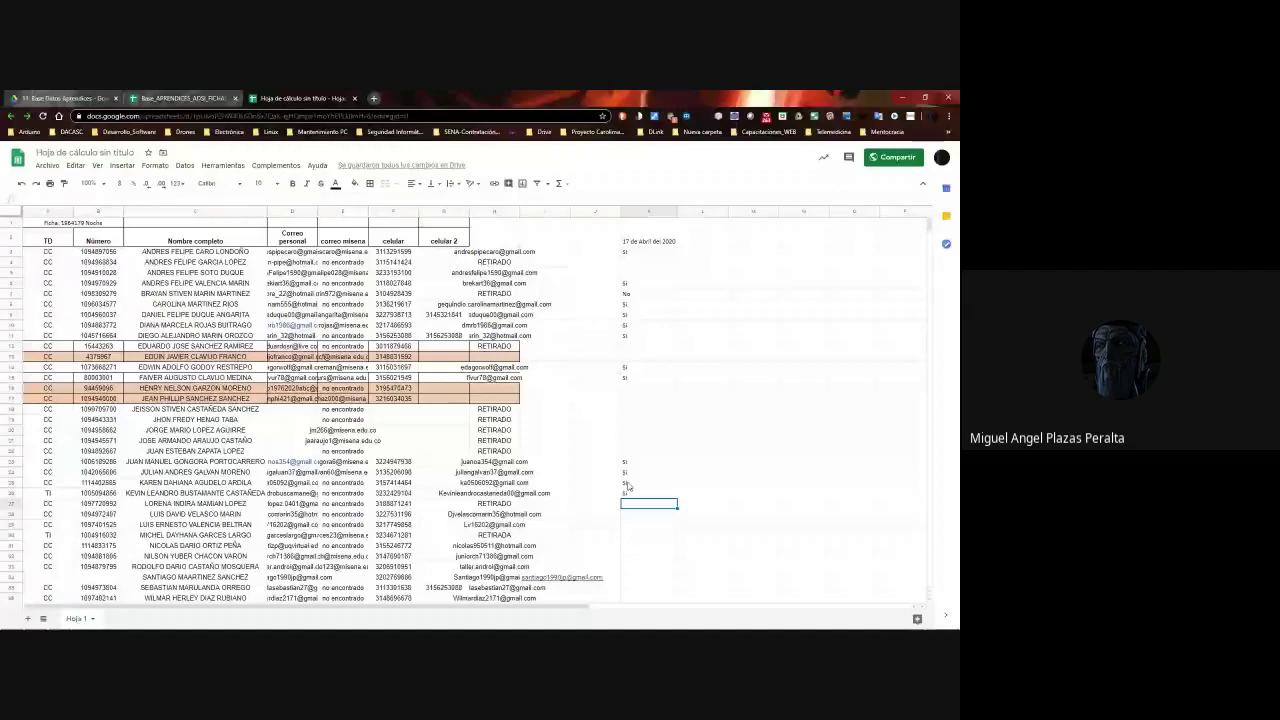
# Leave the RETIRADO apprentice in row 27 blank and enter Si in rows 28 and 29
pyautogui.press('Return')
pyautogui.press('Return')
pyautogui.write('Si')
pyautogui.press('Return')
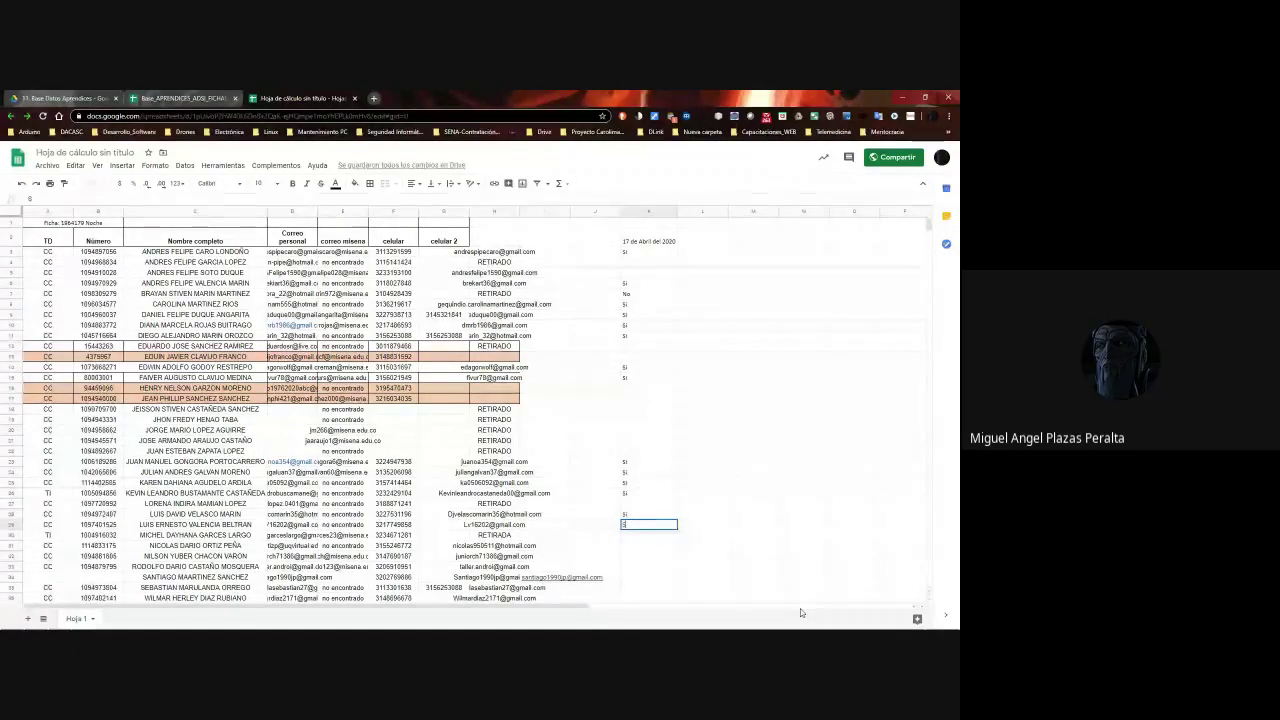
pyautogui.write('Si')
pyautogui.press('Return')
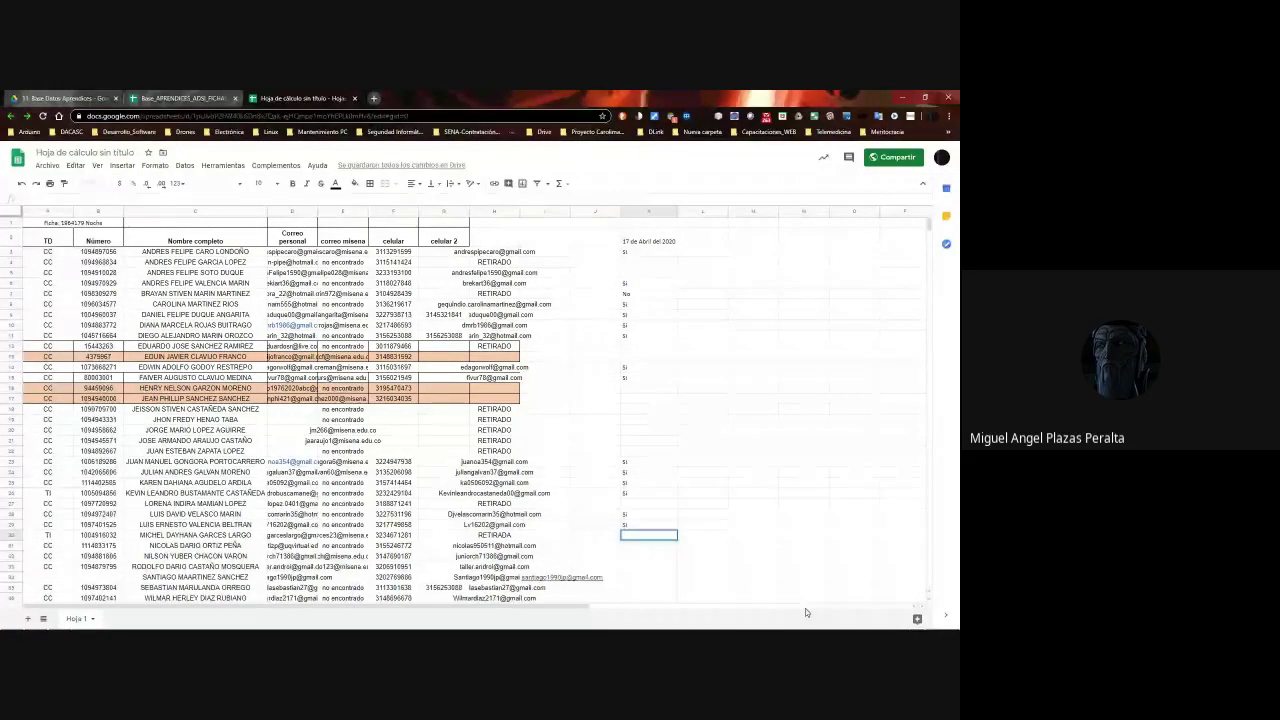
# Skip the RETIRADA apprentice in row 30 and mark attendance as Si in rows 31 to 34
pyautogui.press('Down')
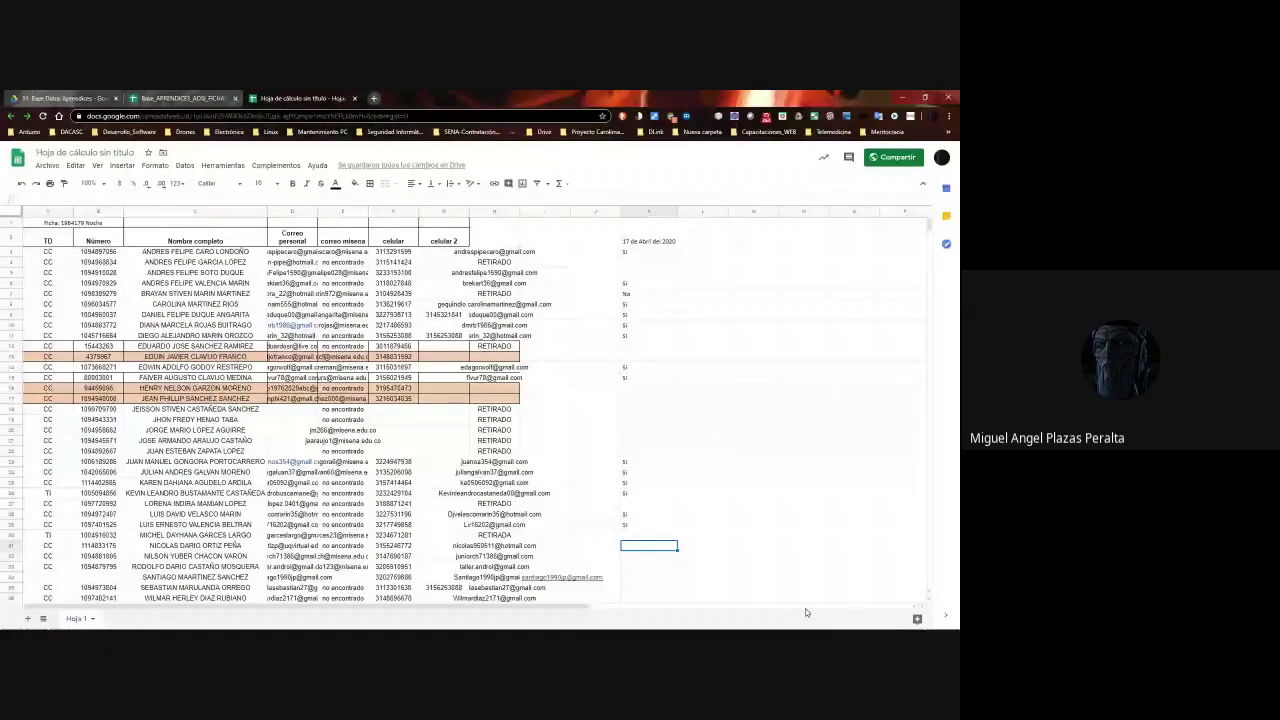
pyautogui.write('Si')
pyautogui.press('Return')
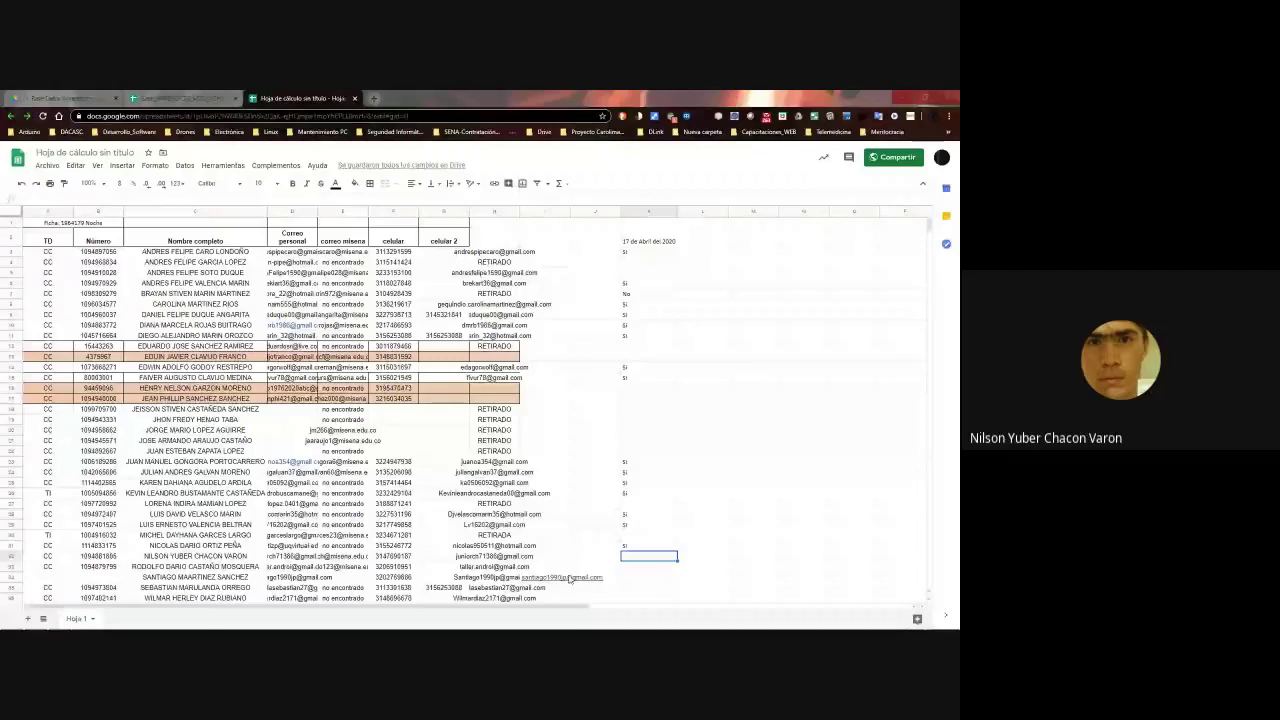
pyautogui.write('Si')
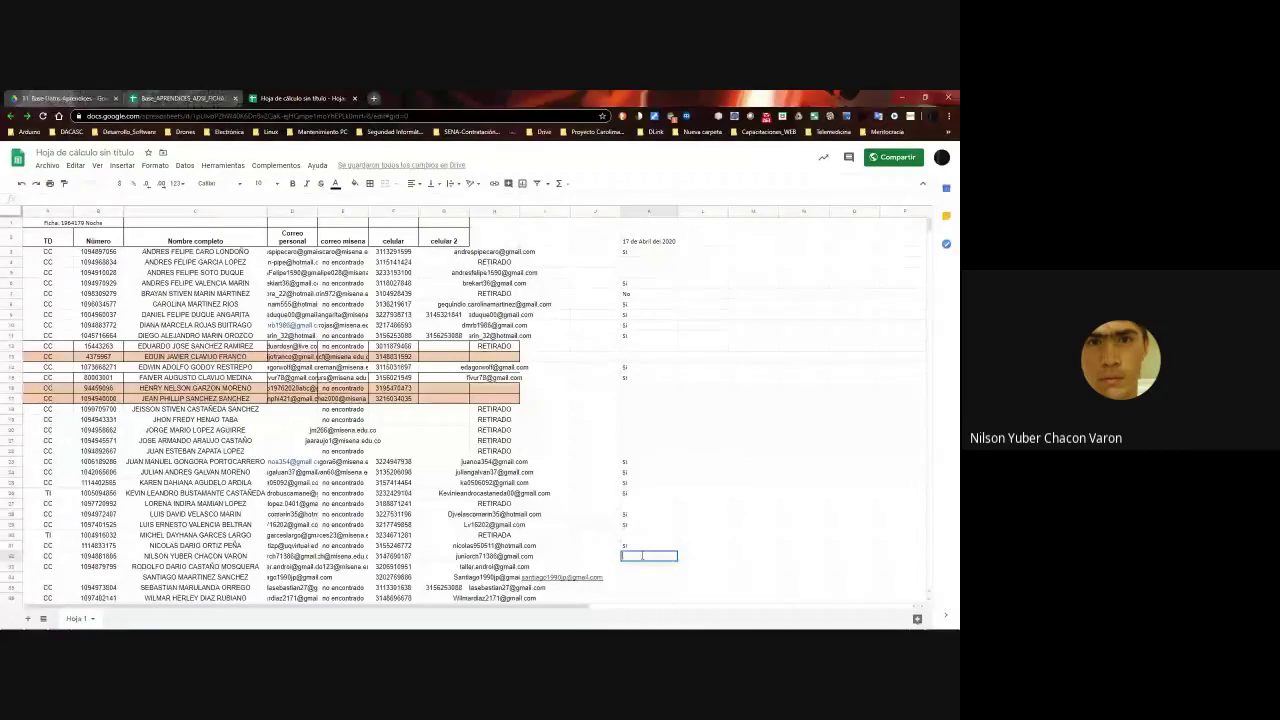
pyautogui.press('Return')
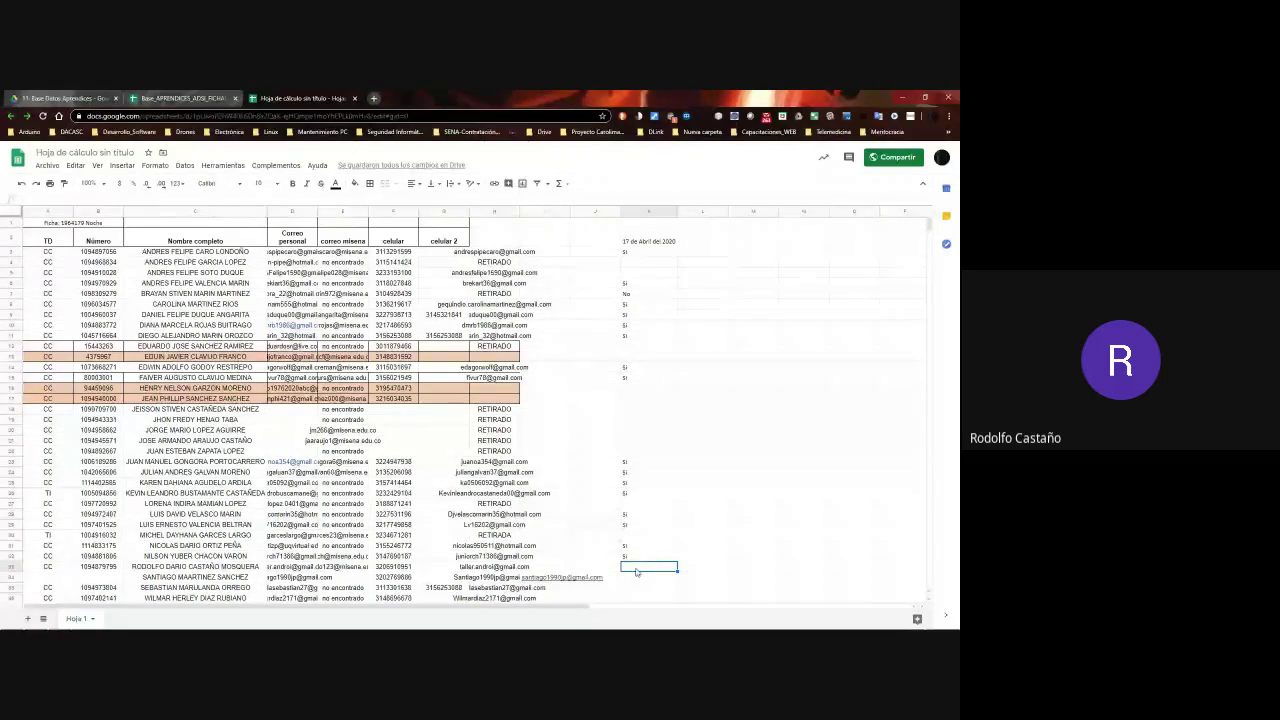
pyautogui.write('Si')
pyautogui.press('Return')
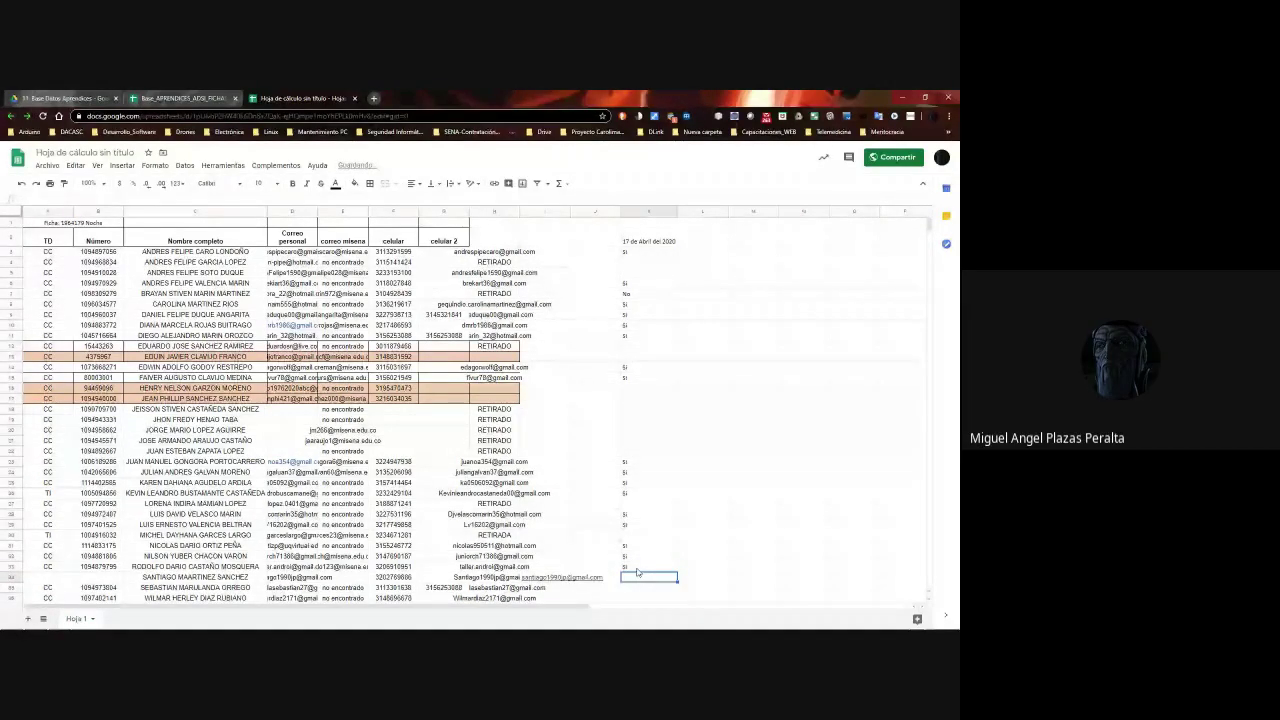
pyautogui.write('Si')
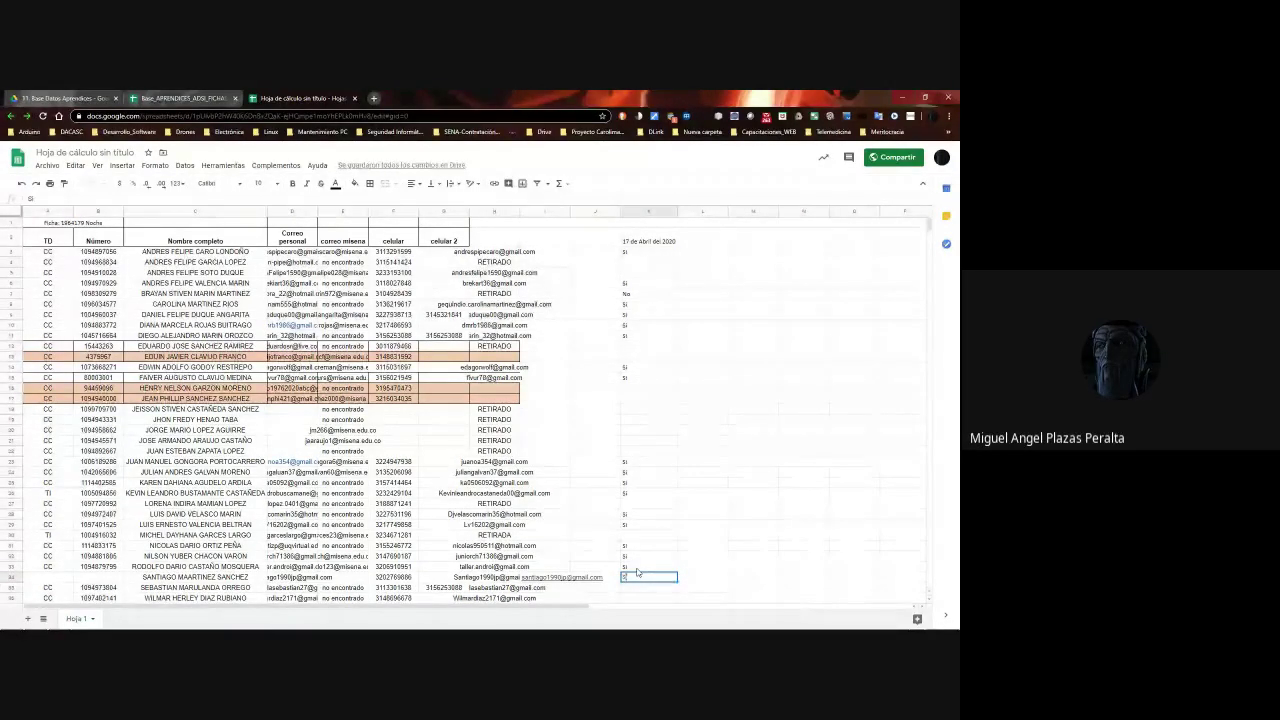
pyautogui.press('Return')
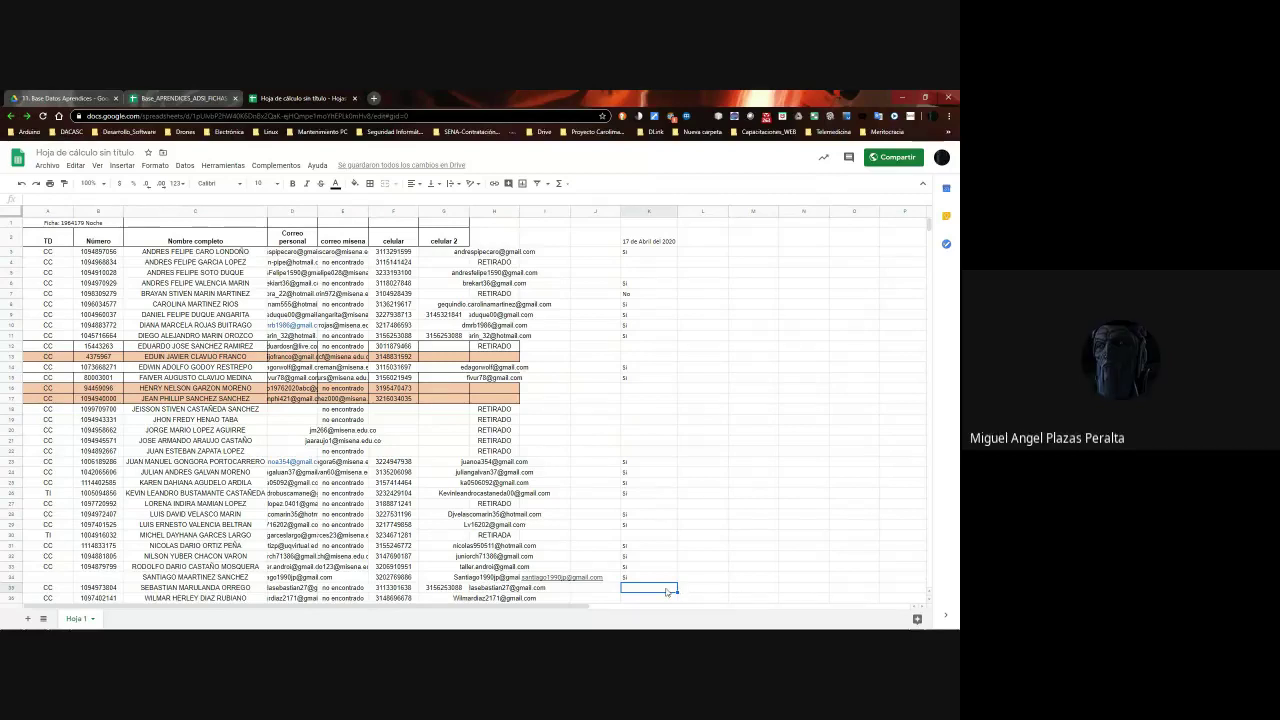
# Review the attendance cells of the final apprentices in rows 34 to 37 of the list
pyautogui.scroll(-1, 666, 591)
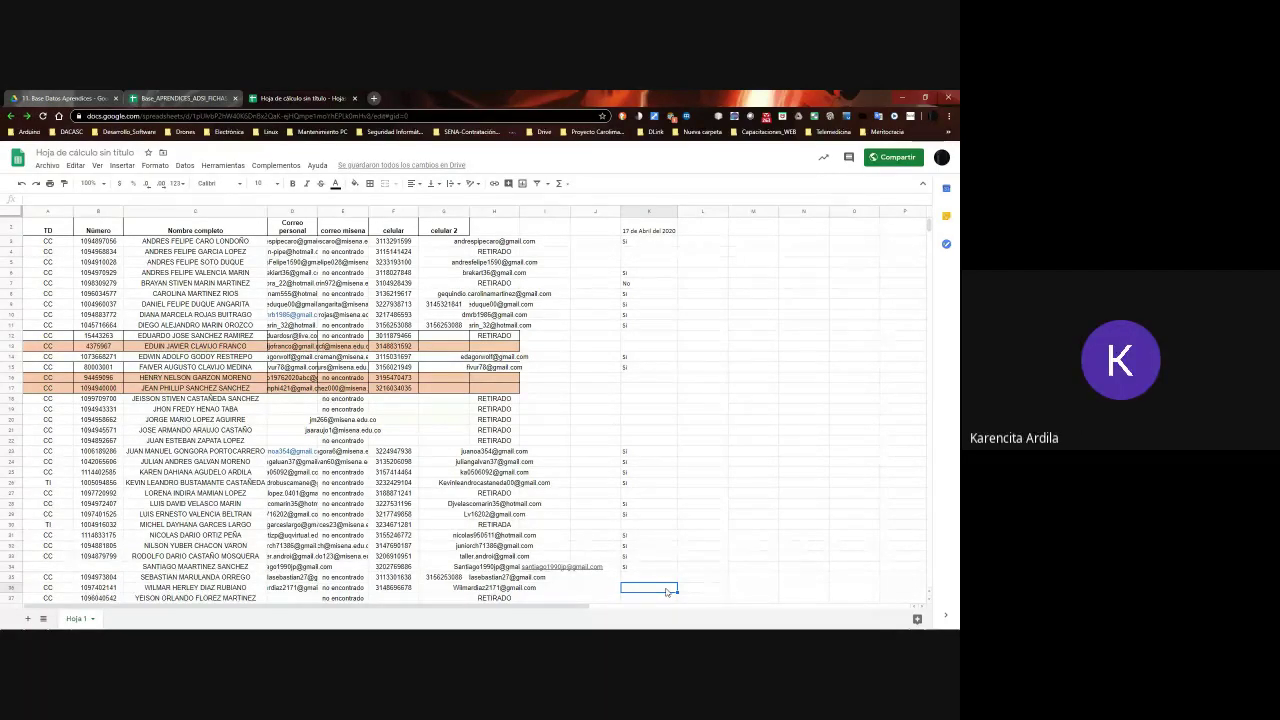
pyautogui.scroll(-1, 666, 591)
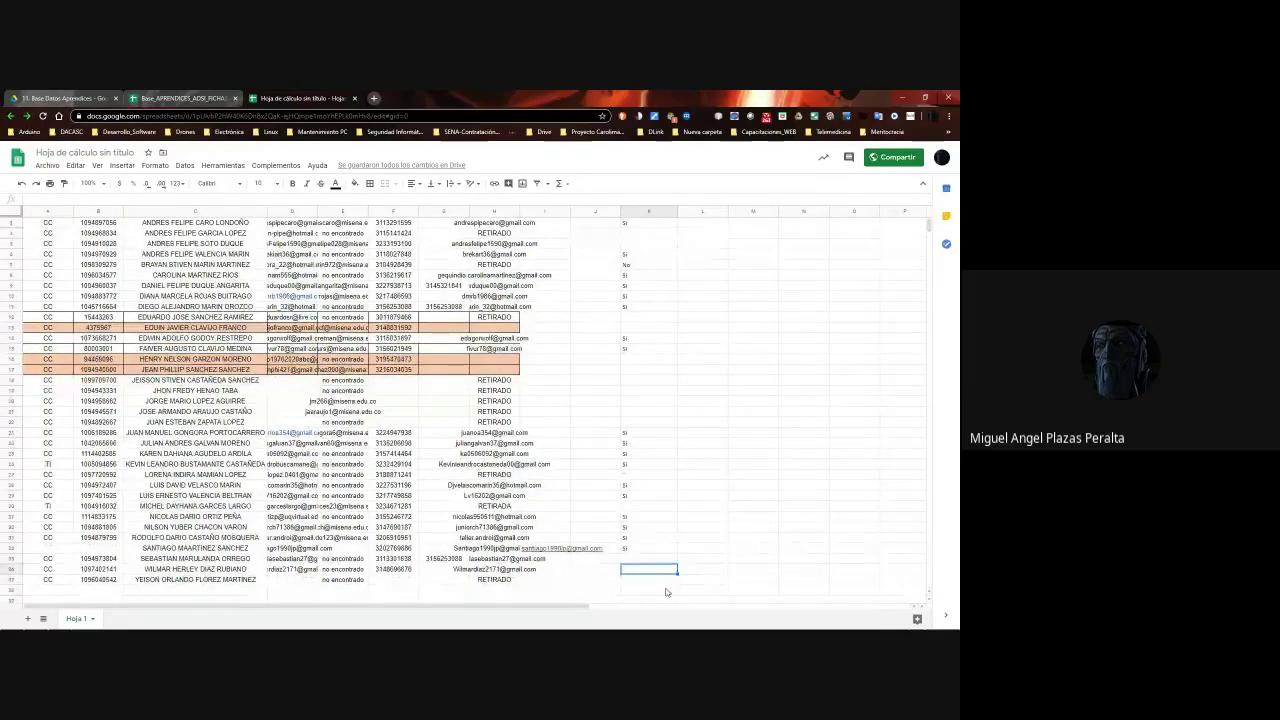
pyautogui.press('Up')
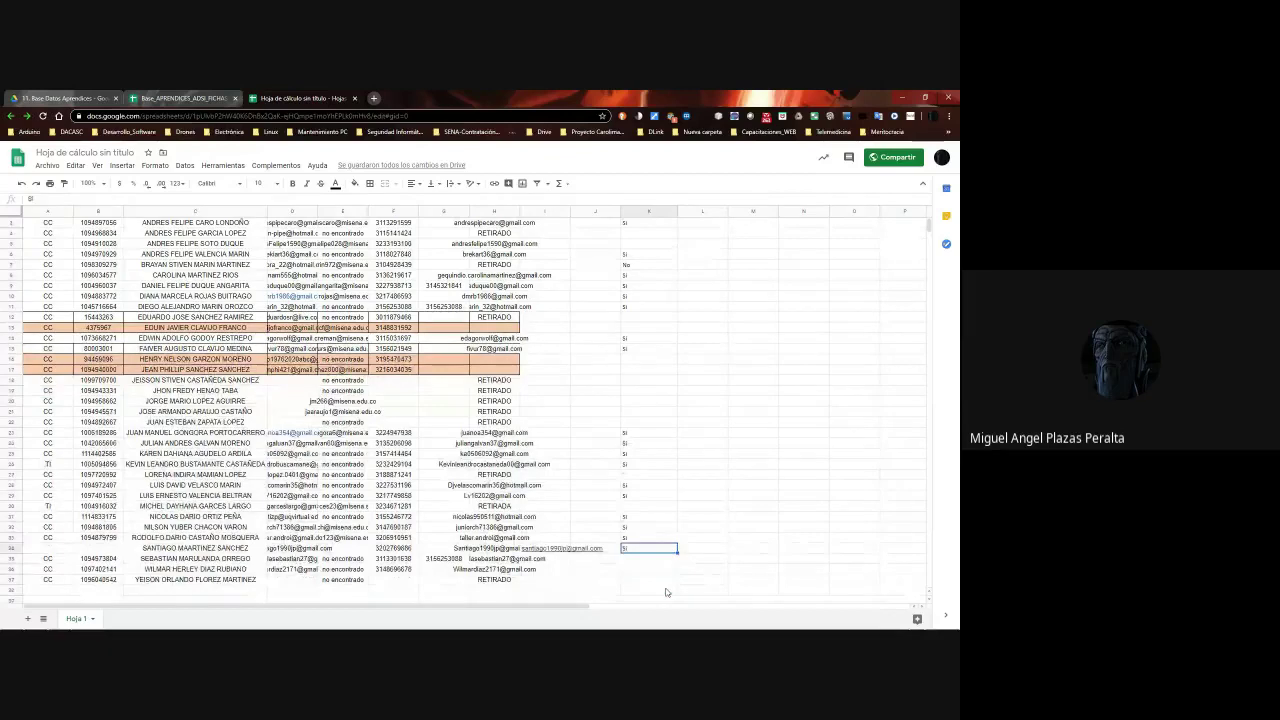
pyautogui.press('Down')
pyautogui.press('Up')
pyautogui.press('Down')
pyautogui.press('Down')
pyautogui.press('Up')
pyautogui.press('Down')
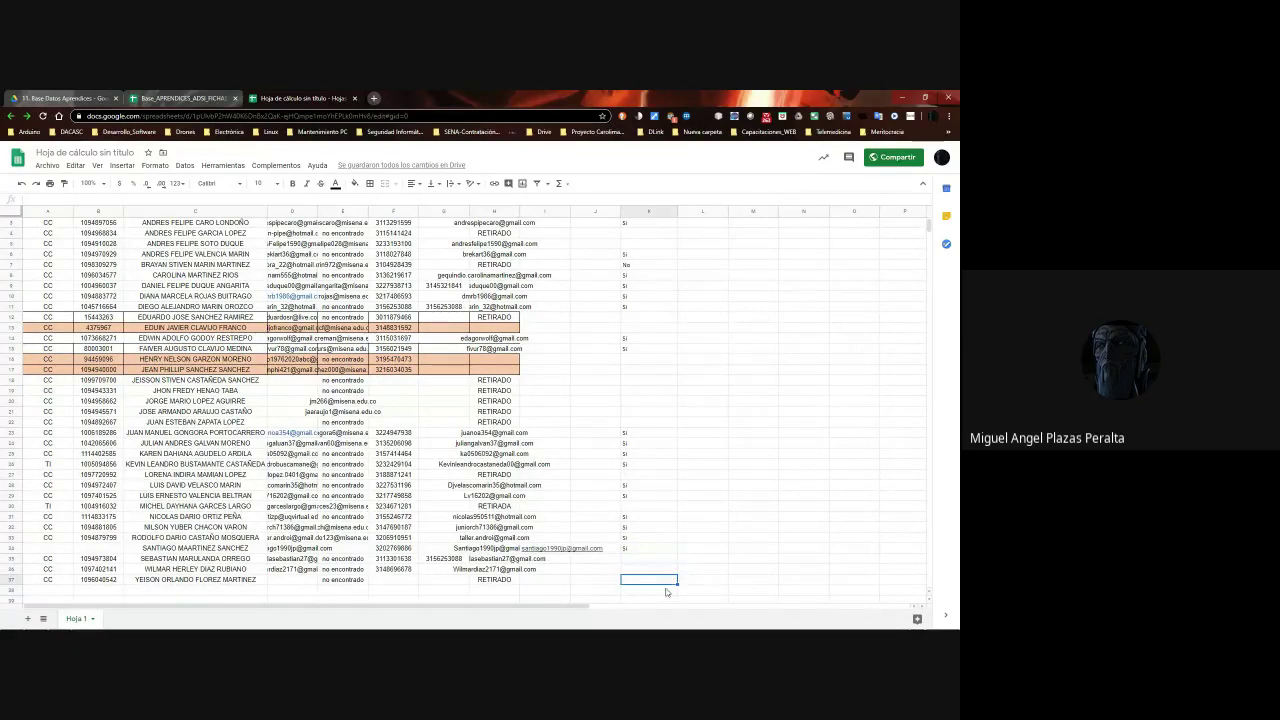
# Mark the attendance of the apprentice in row 36 as Si
pyautogui.press('Up')
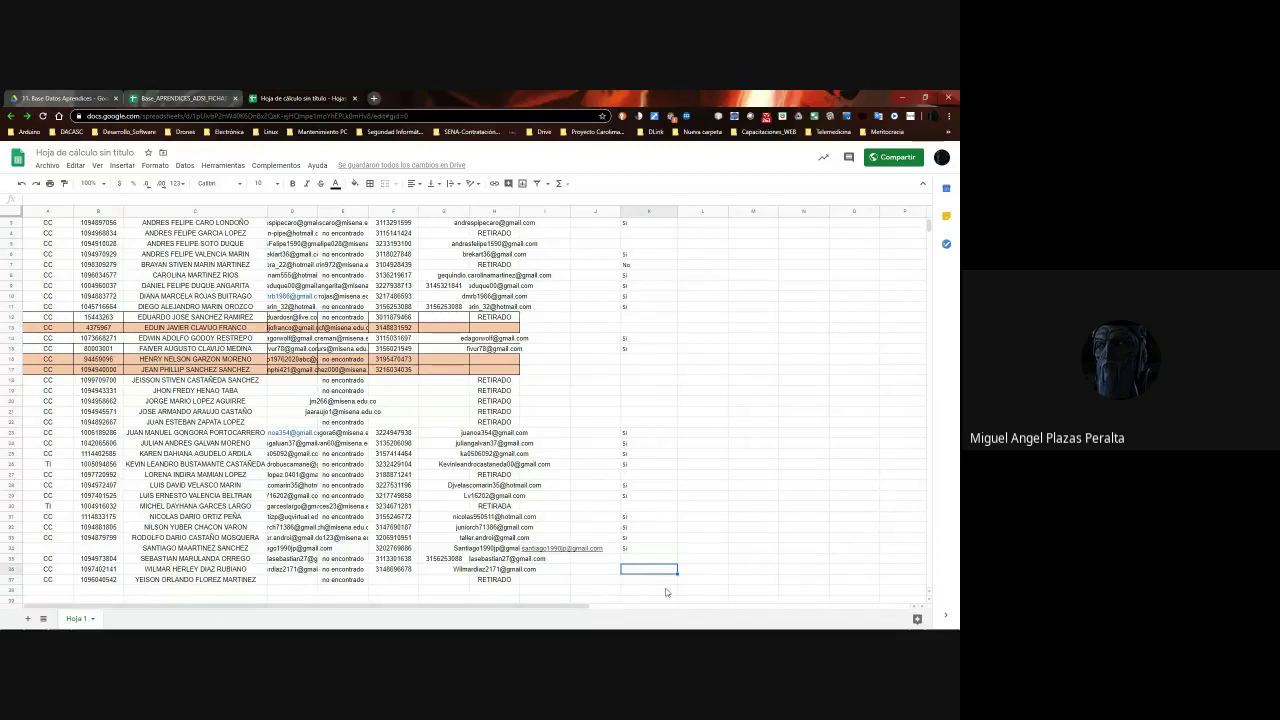
pyautogui.write('no')
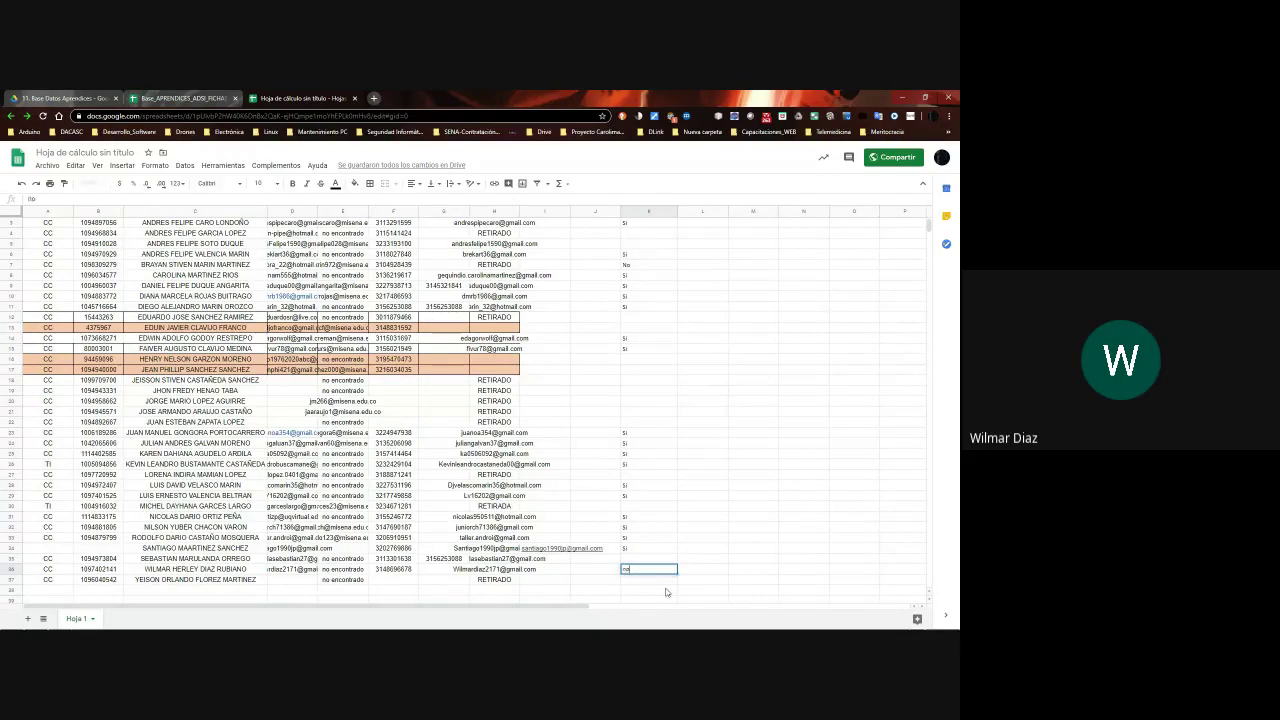
pyautogui.press('Escape')
pyautogui.write('Si')
pyautogui.press('Return')
# Review the attendance column upward from the final apprentices to the 17 de Abril del 2020 heading and first row
pyautogui.press('Up')
pyautogui.press('Up')
pyautogui.press('Up')
pyautogui.press('Up')
pyautogui.press('Up')
pyautogui.press('Up')
pyautogui.press('Up')
pyautogui.press('Up')
pyautogui.press('Up')
pyautogui.press('Up')
pyautogui.press('Up')
pyautogui.press('Up')
pyautogui.press('Up')
pyautogui.press('Up')
pyautogui.press('Up')
pyautogui.press('Up')
pyautogui.press('Up')
pyautogui.press('Up')
pyautogui.press('Up')
pyautogui.press('Up')
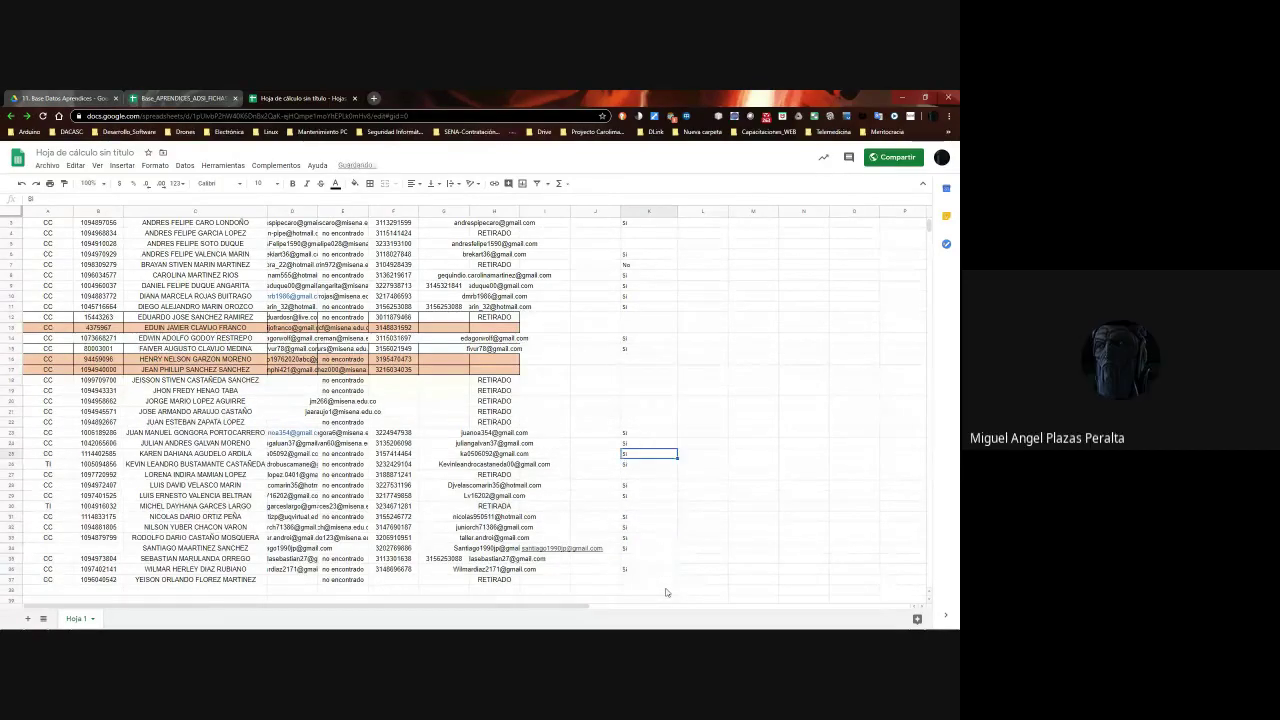
pyautogui.press('Up')
pyautogui.press('Up')
pyautogui.press('Up')
pyautogui.press('Up')
pyautogui.press('Up')
pyautogui.press('Up')
pyautogui.press('Up')
pyautogui.press('Up')
pyautogui.press('Up')
pyautogui.press('Up')
pyautogui.press('Up')
pyautogui.press('Up')
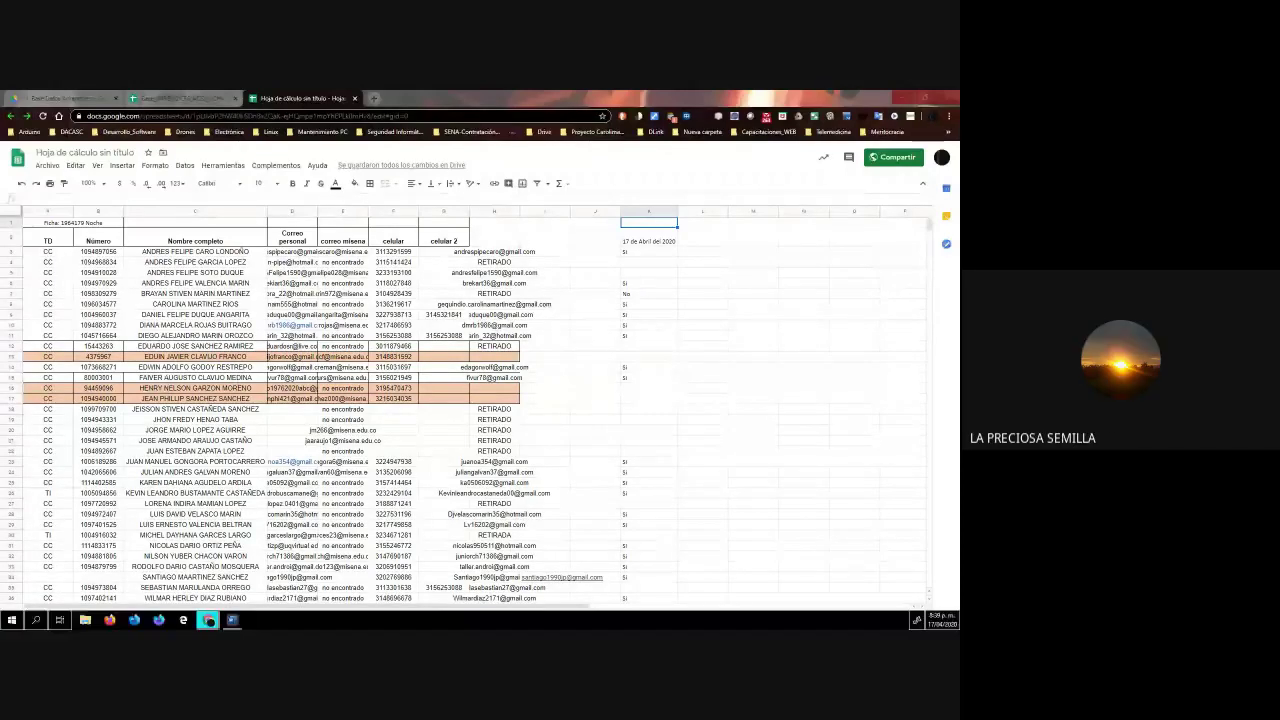
# Switch to the Google Meet call and stop presenting the screen to the class
pyautogui.click(207, 622)
pyautogui.click(697, 257)
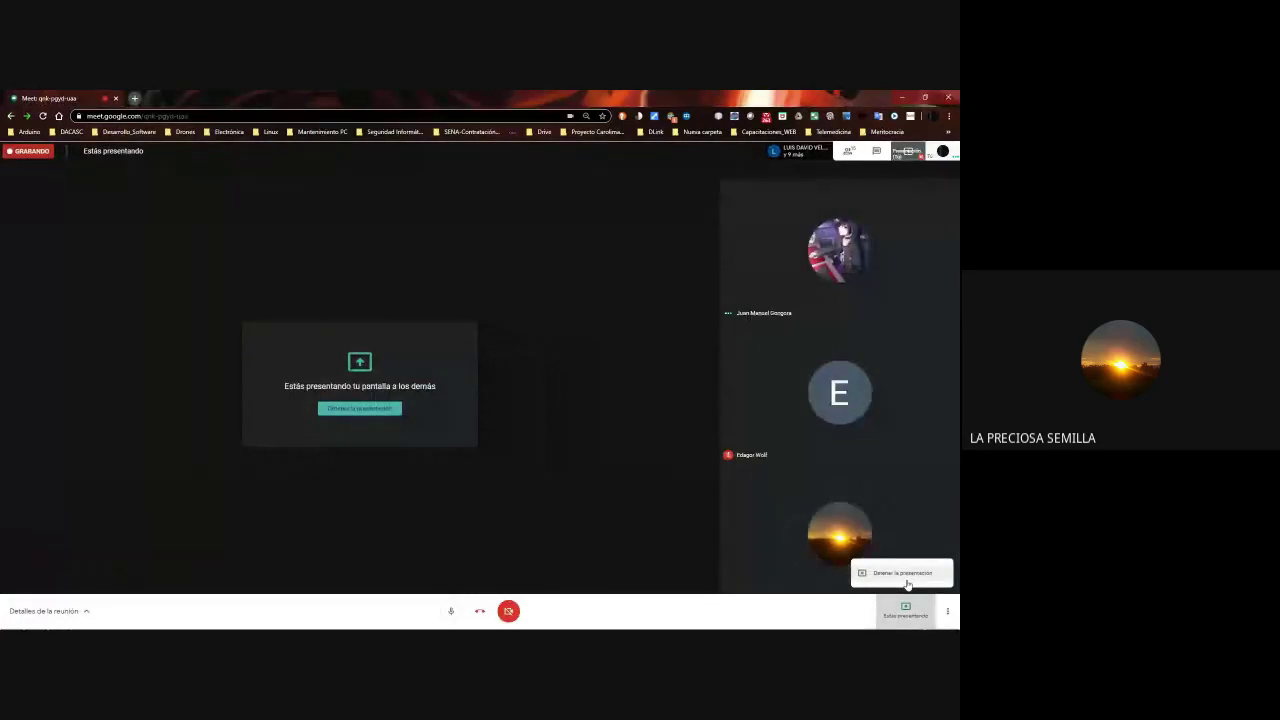
pyautogui.click(906, 612)
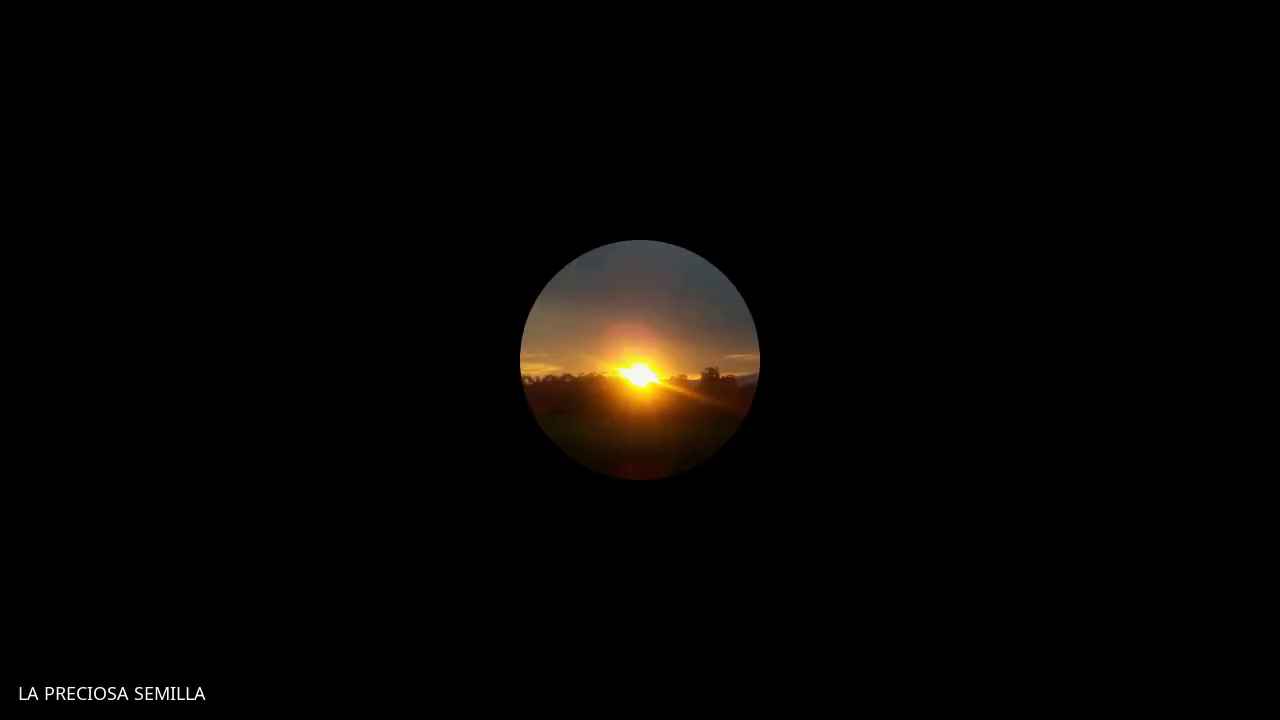